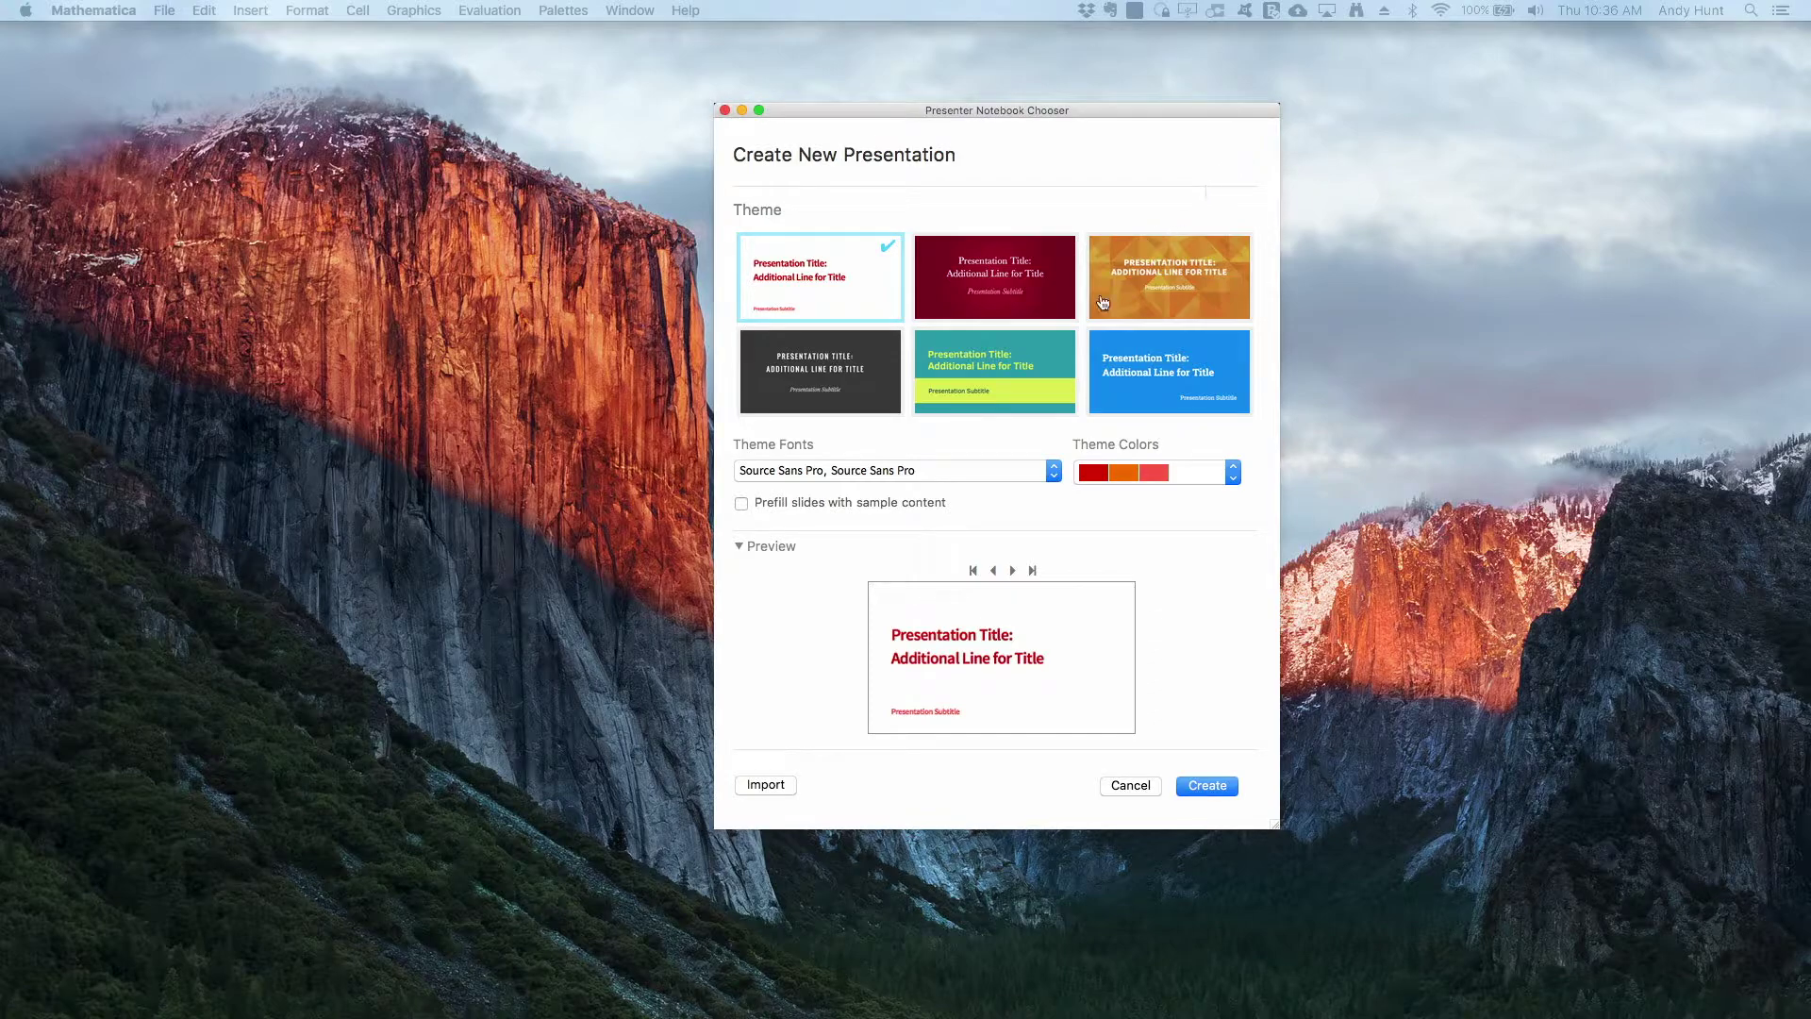
Preview the maroon, orange, teal, blue, dark gray and white presentation themes one after another
left_click(992, 310)
left_click(1106, 283)
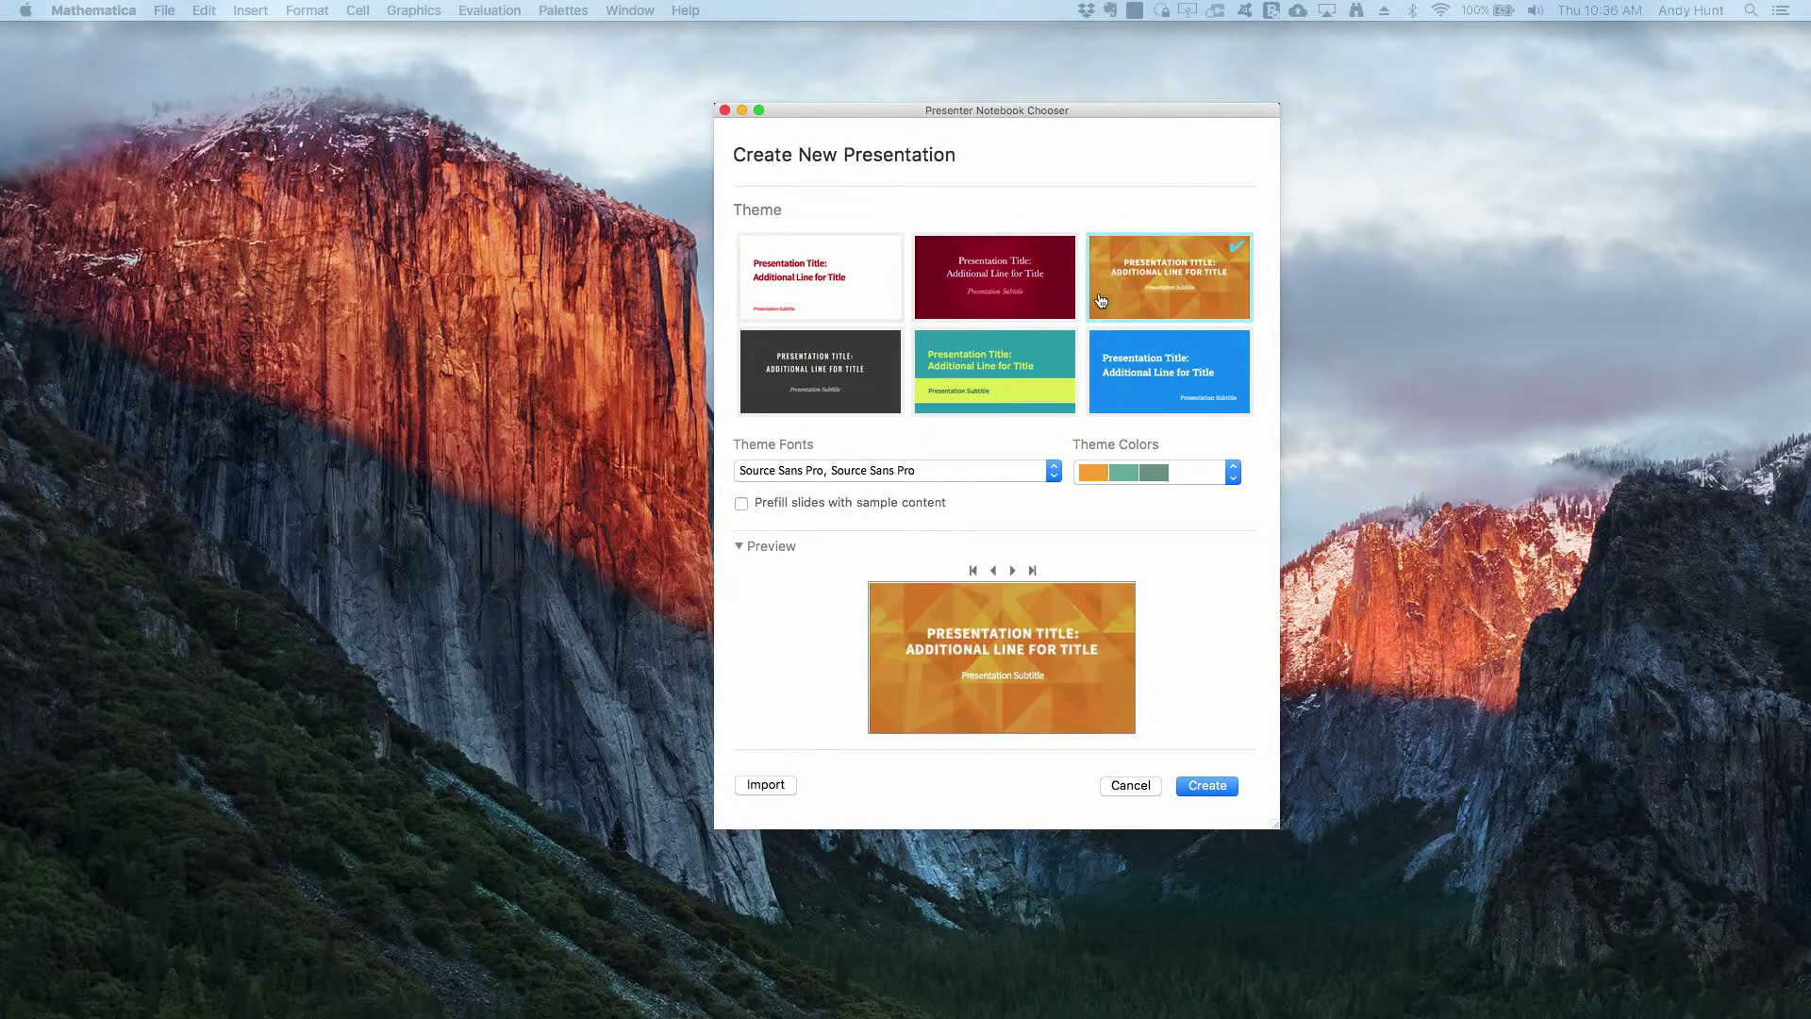
left_click(1043, 356)
left_click(1129, 357)
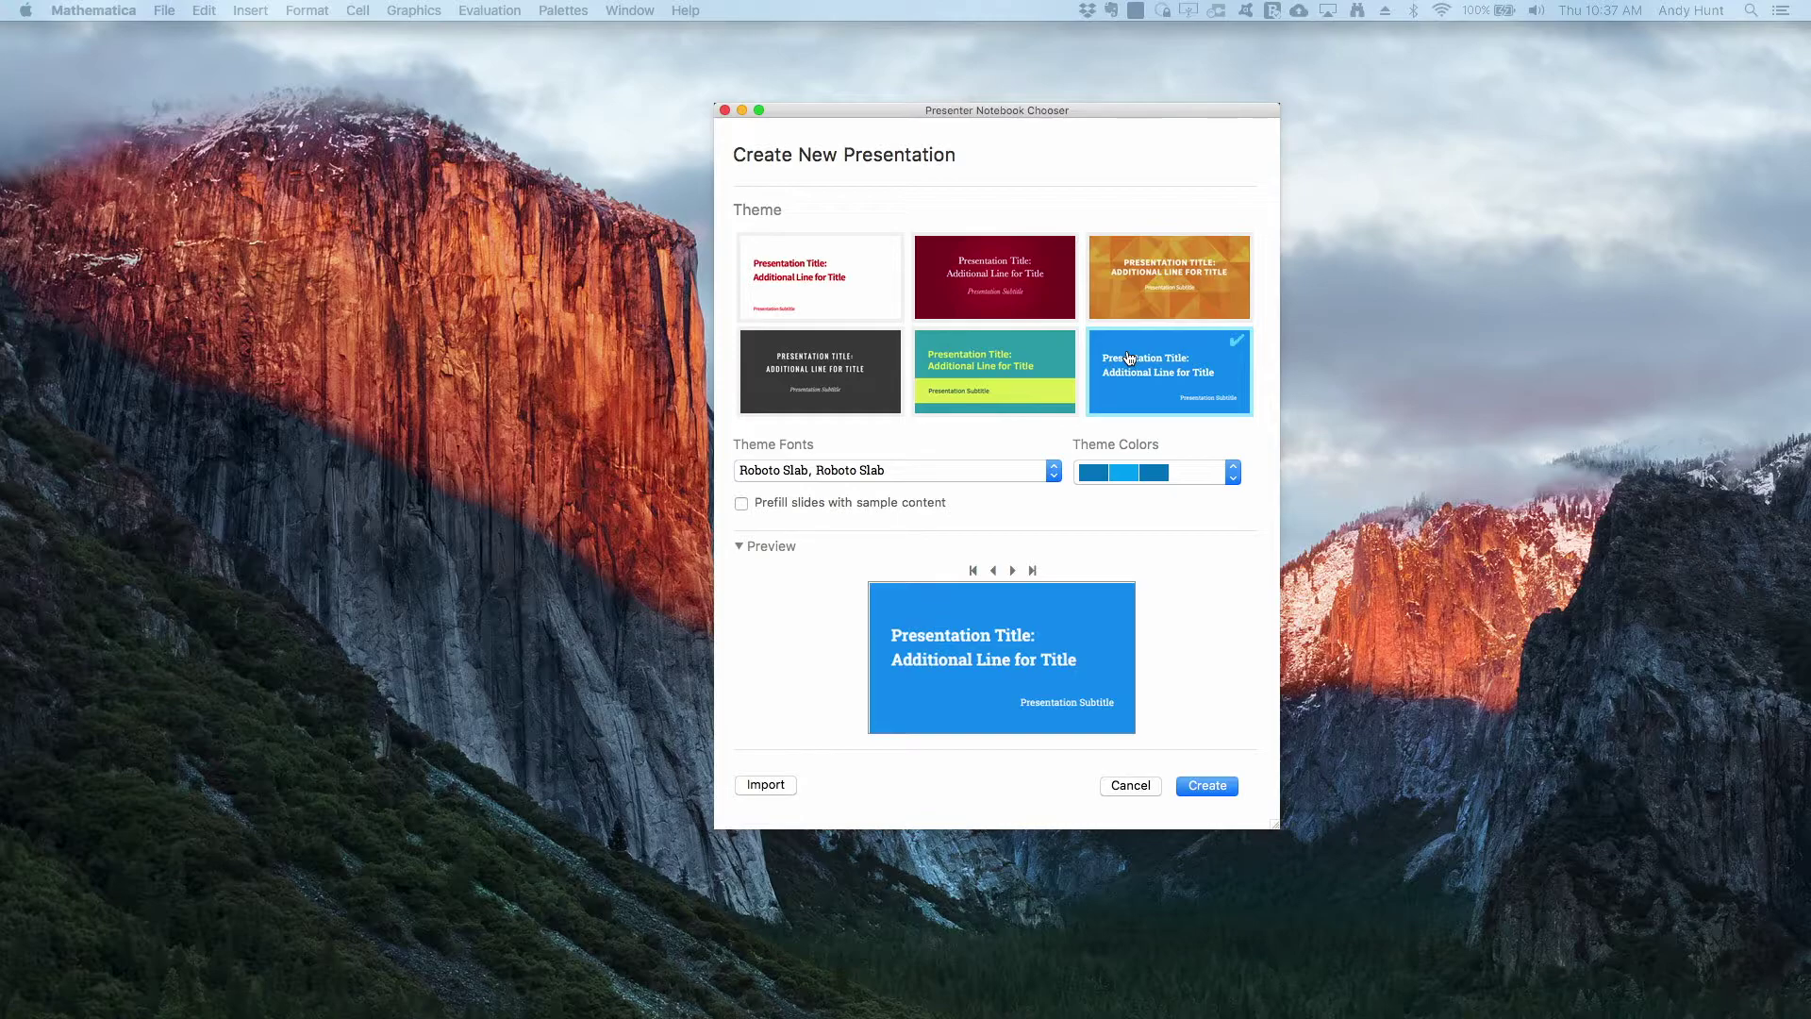
left_click(892, 407)
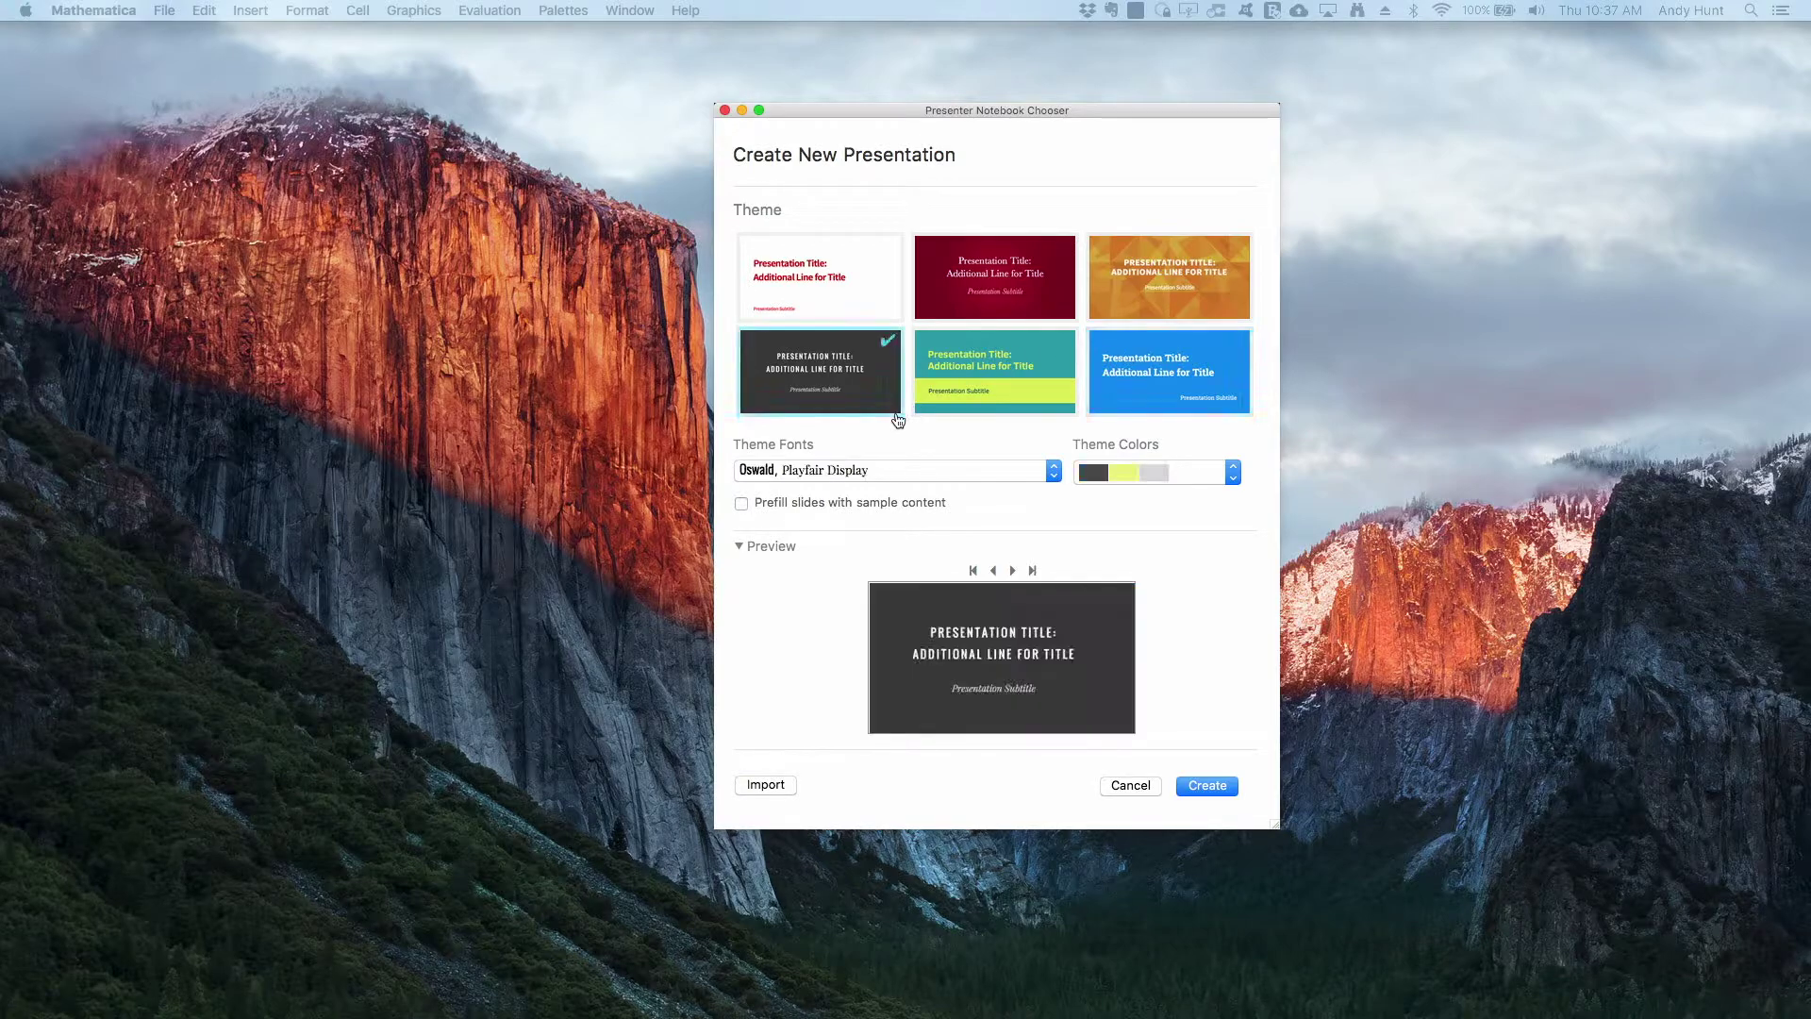
left_click(821, 312)
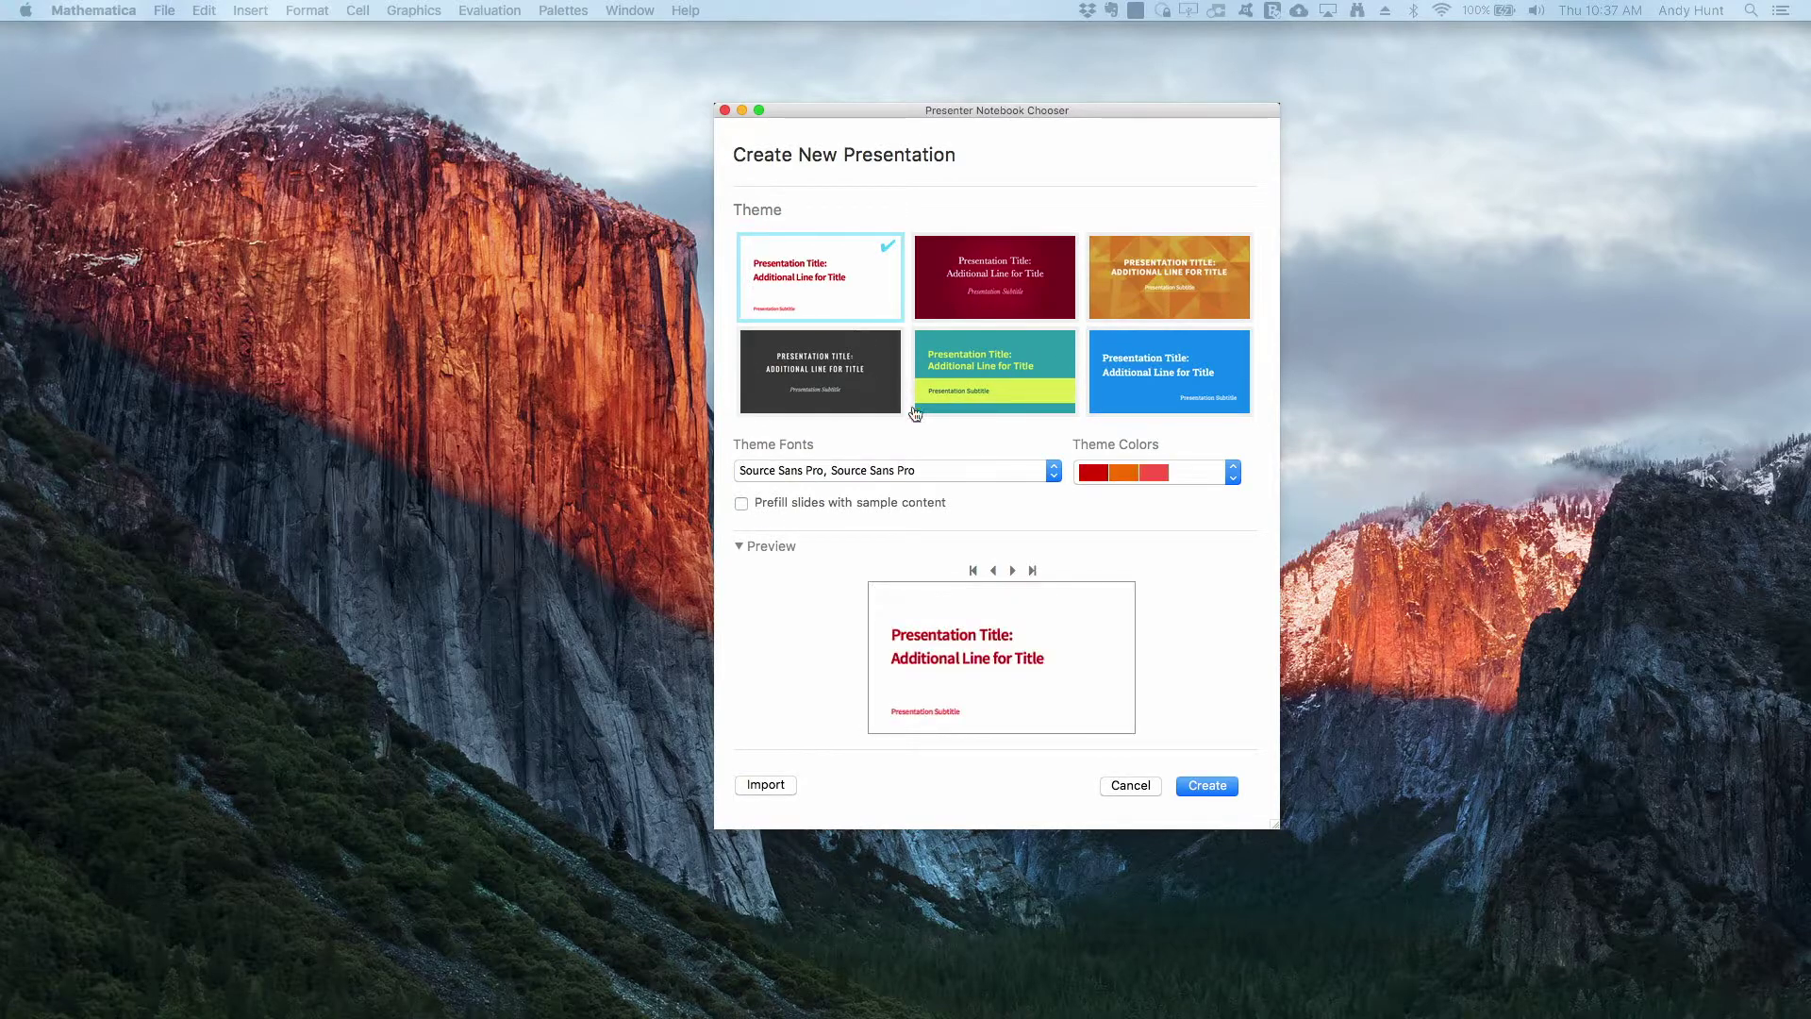
Look through the theme font and color choices and preview the section heading slide of the teal and lime theme
left_click(961, 468)
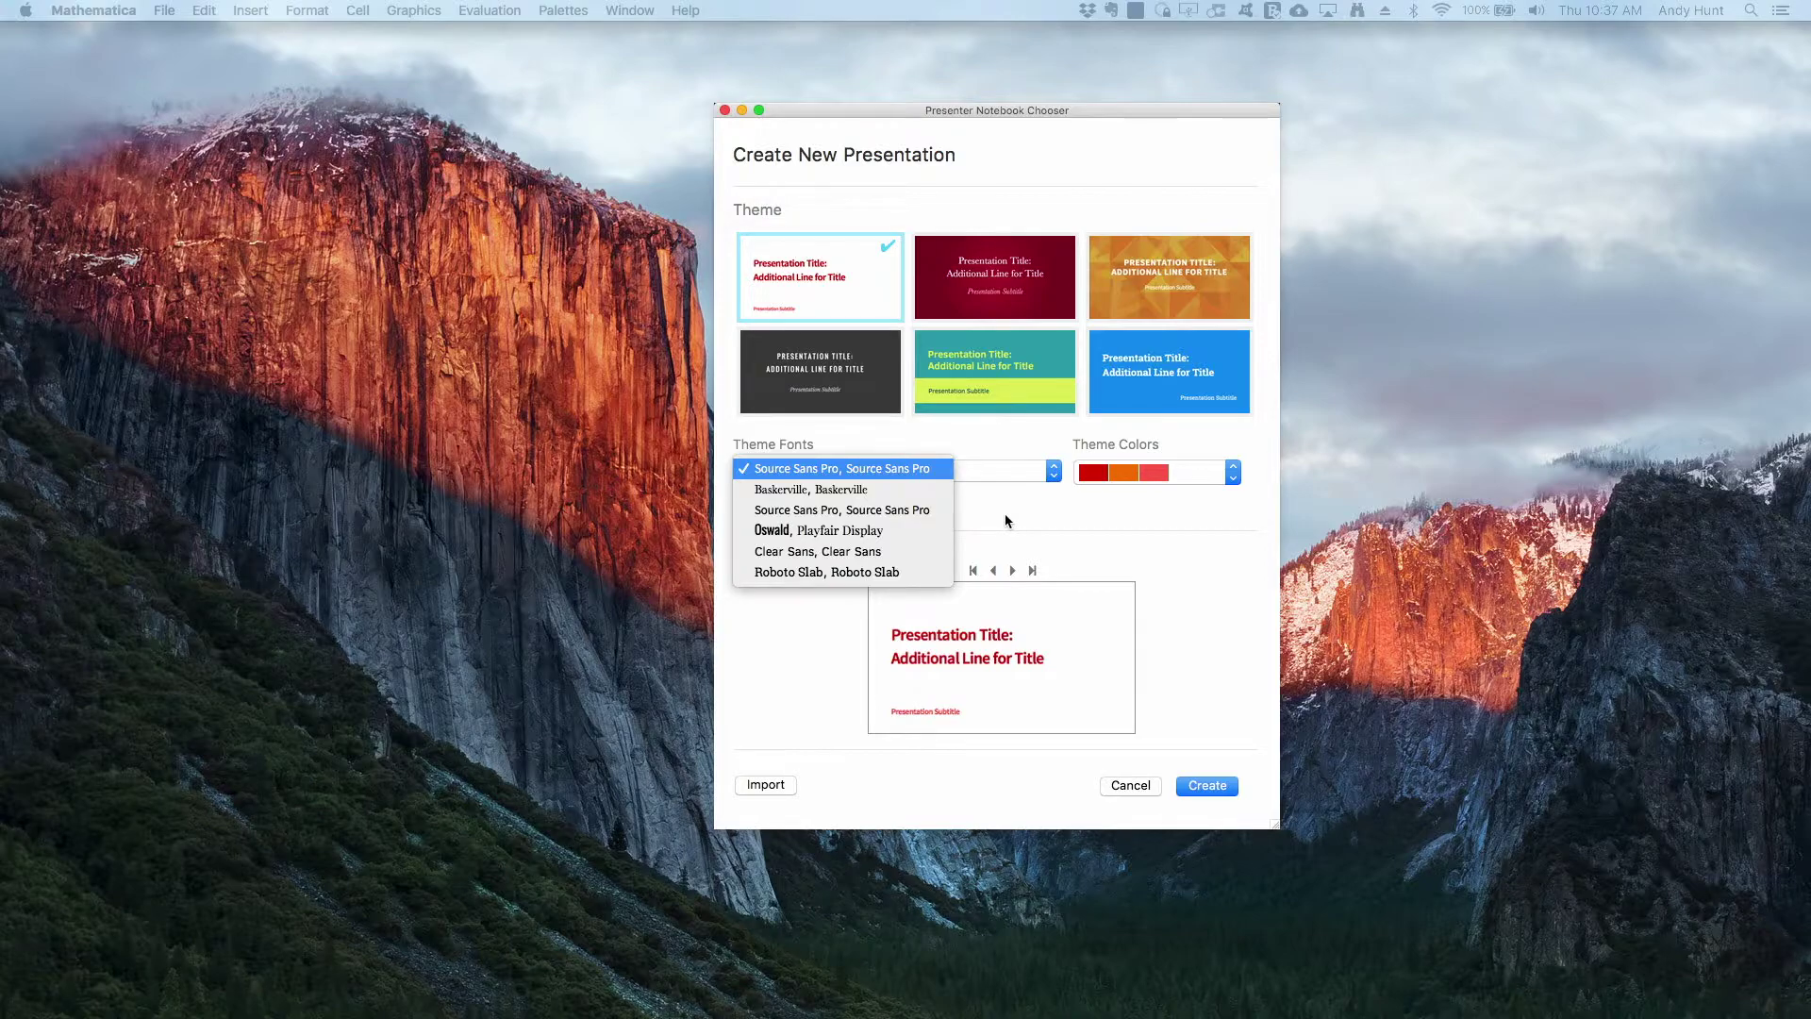
left_click(1127, 475)
left_click(1185, 475)
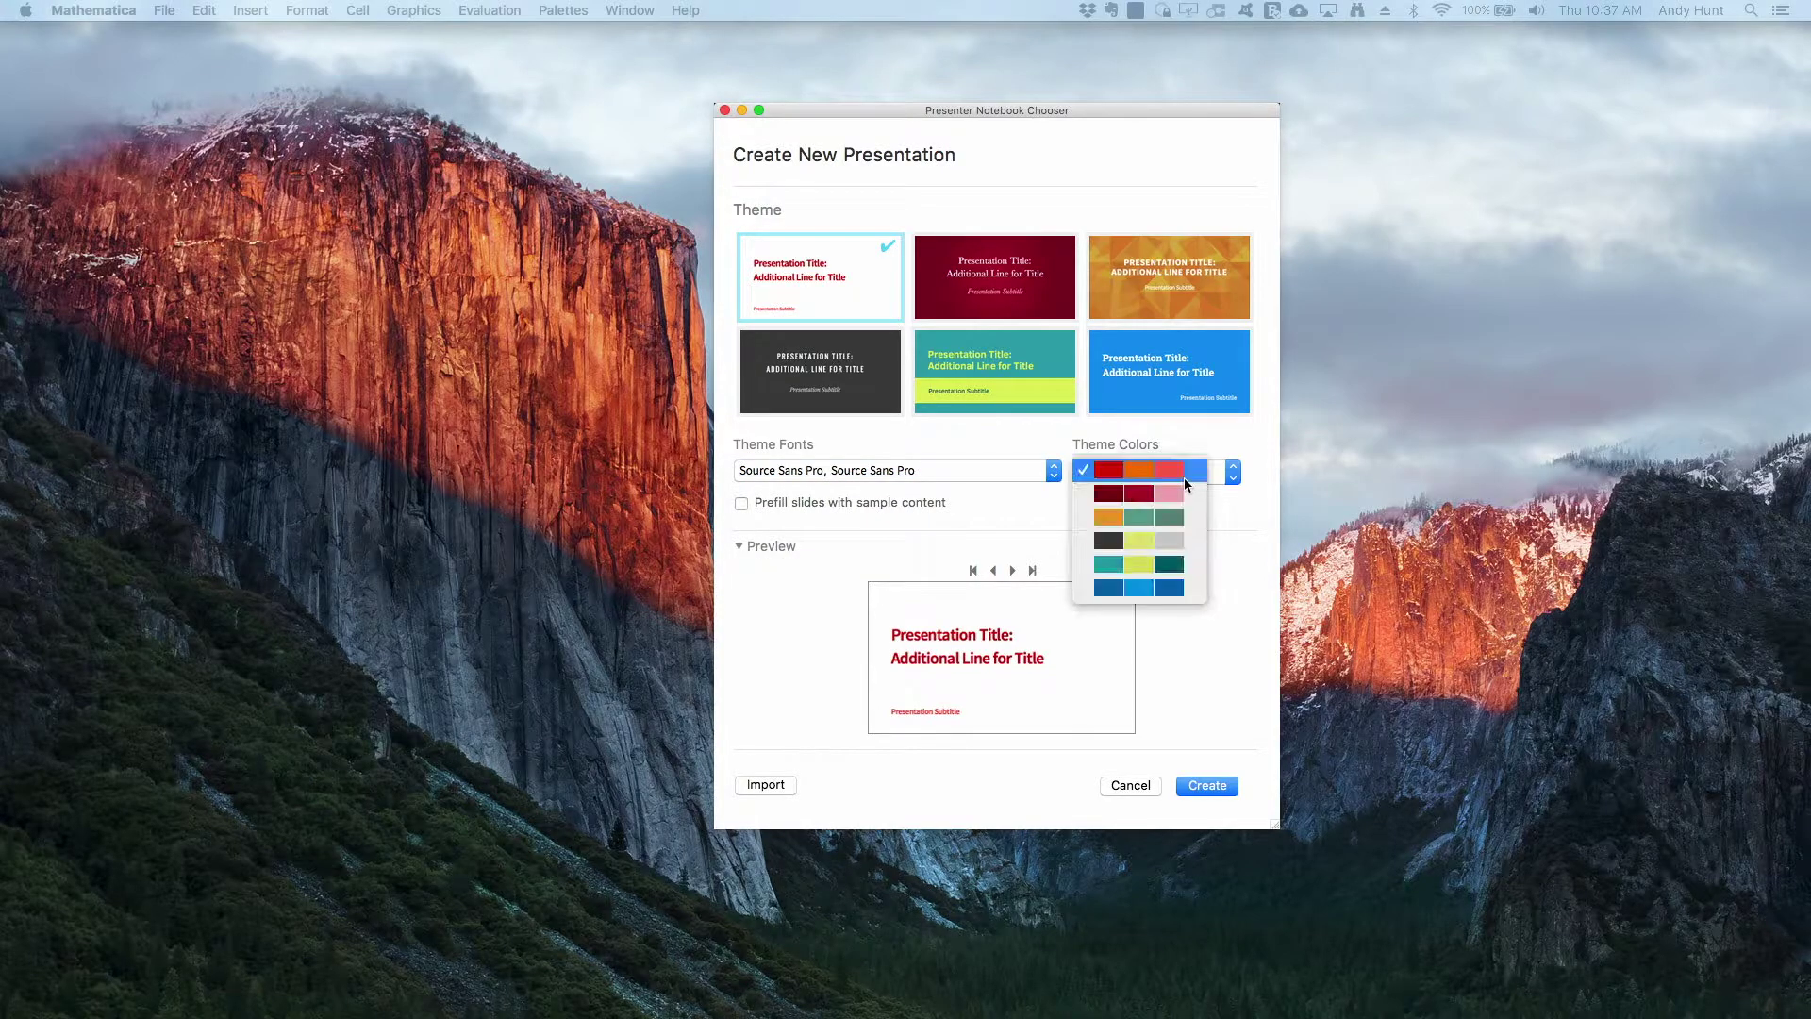
left_click(1229, 509)
left_click(969, 349)
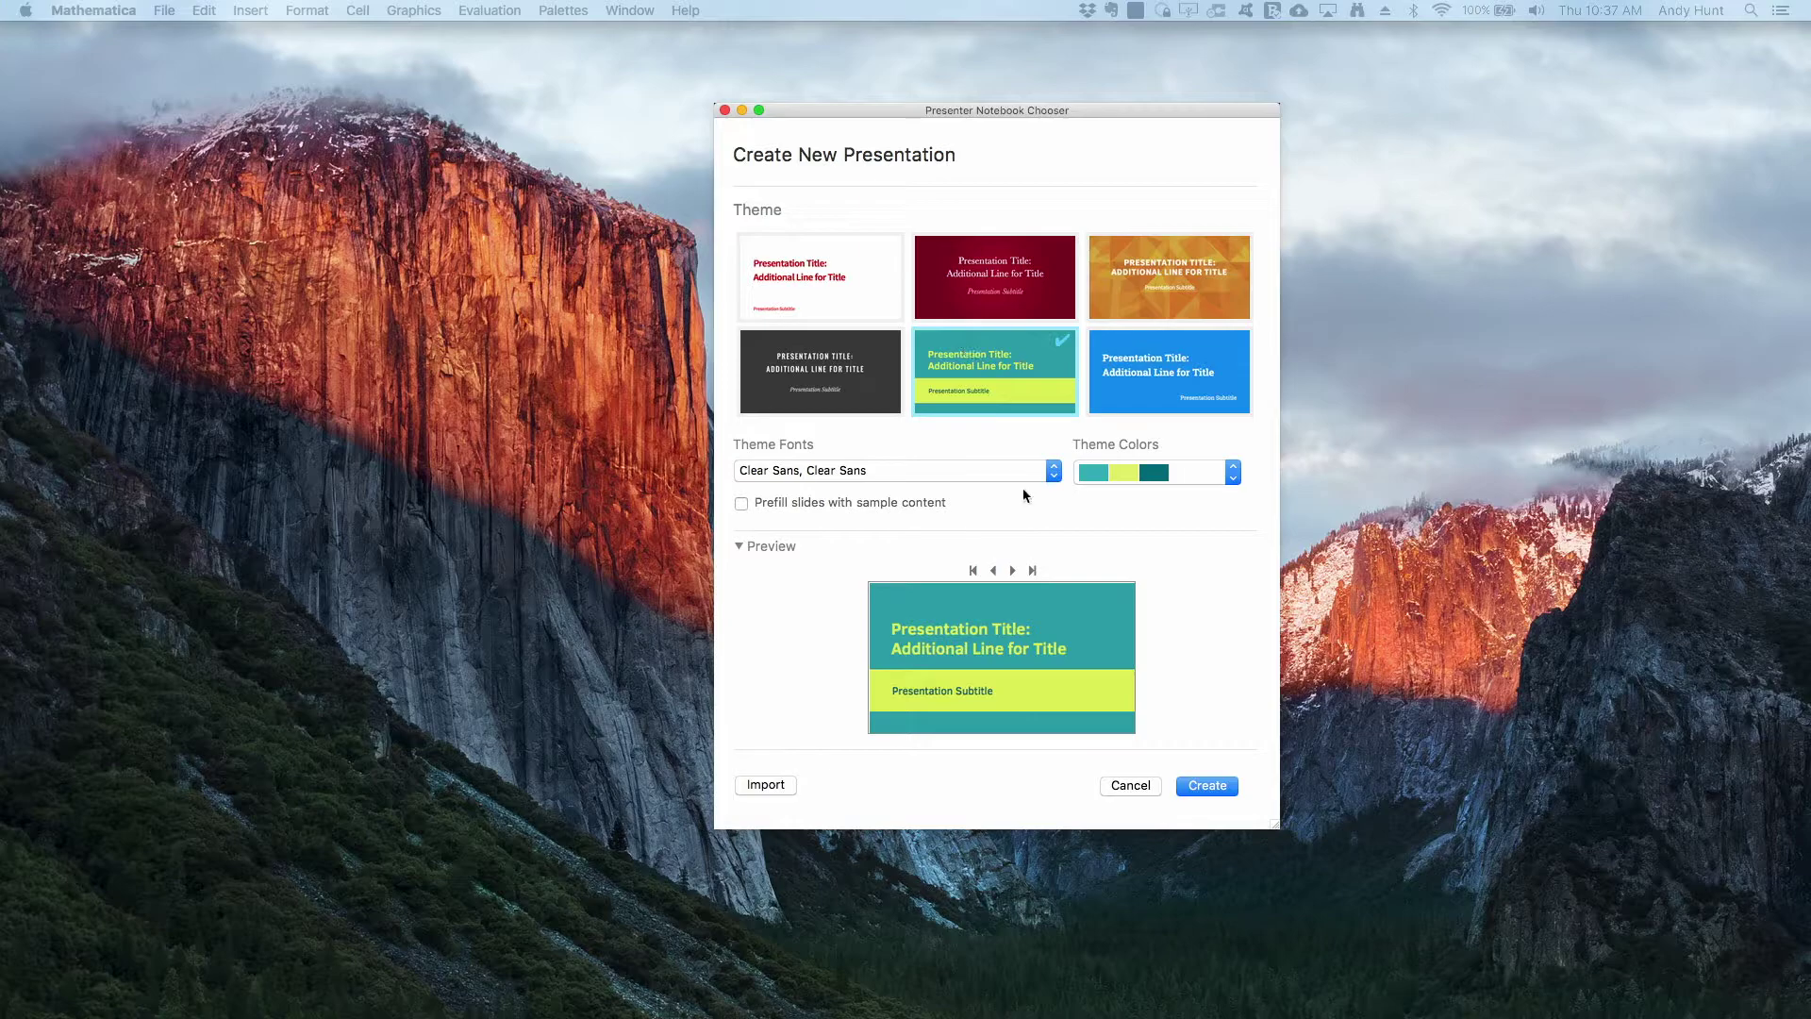
left_click(1013, 572)
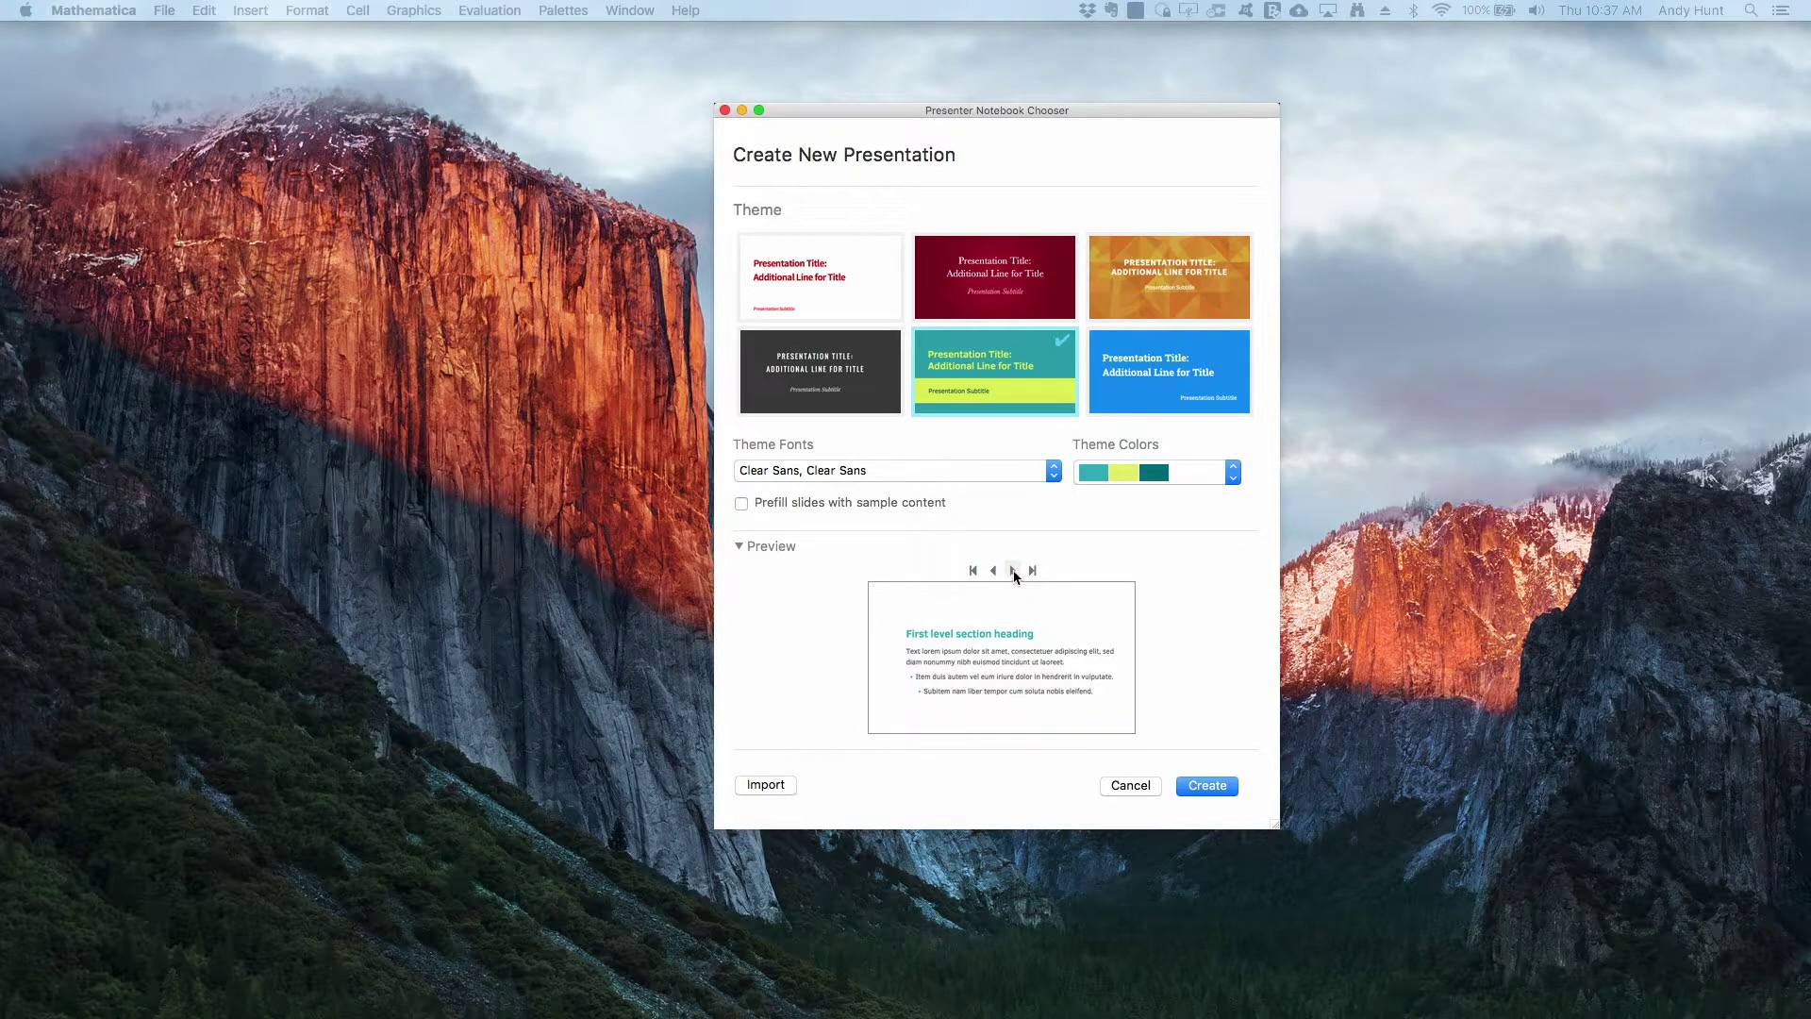
Create a new presentation with the white theme with red titles, without prefilled sample content
left_click(803, 316)
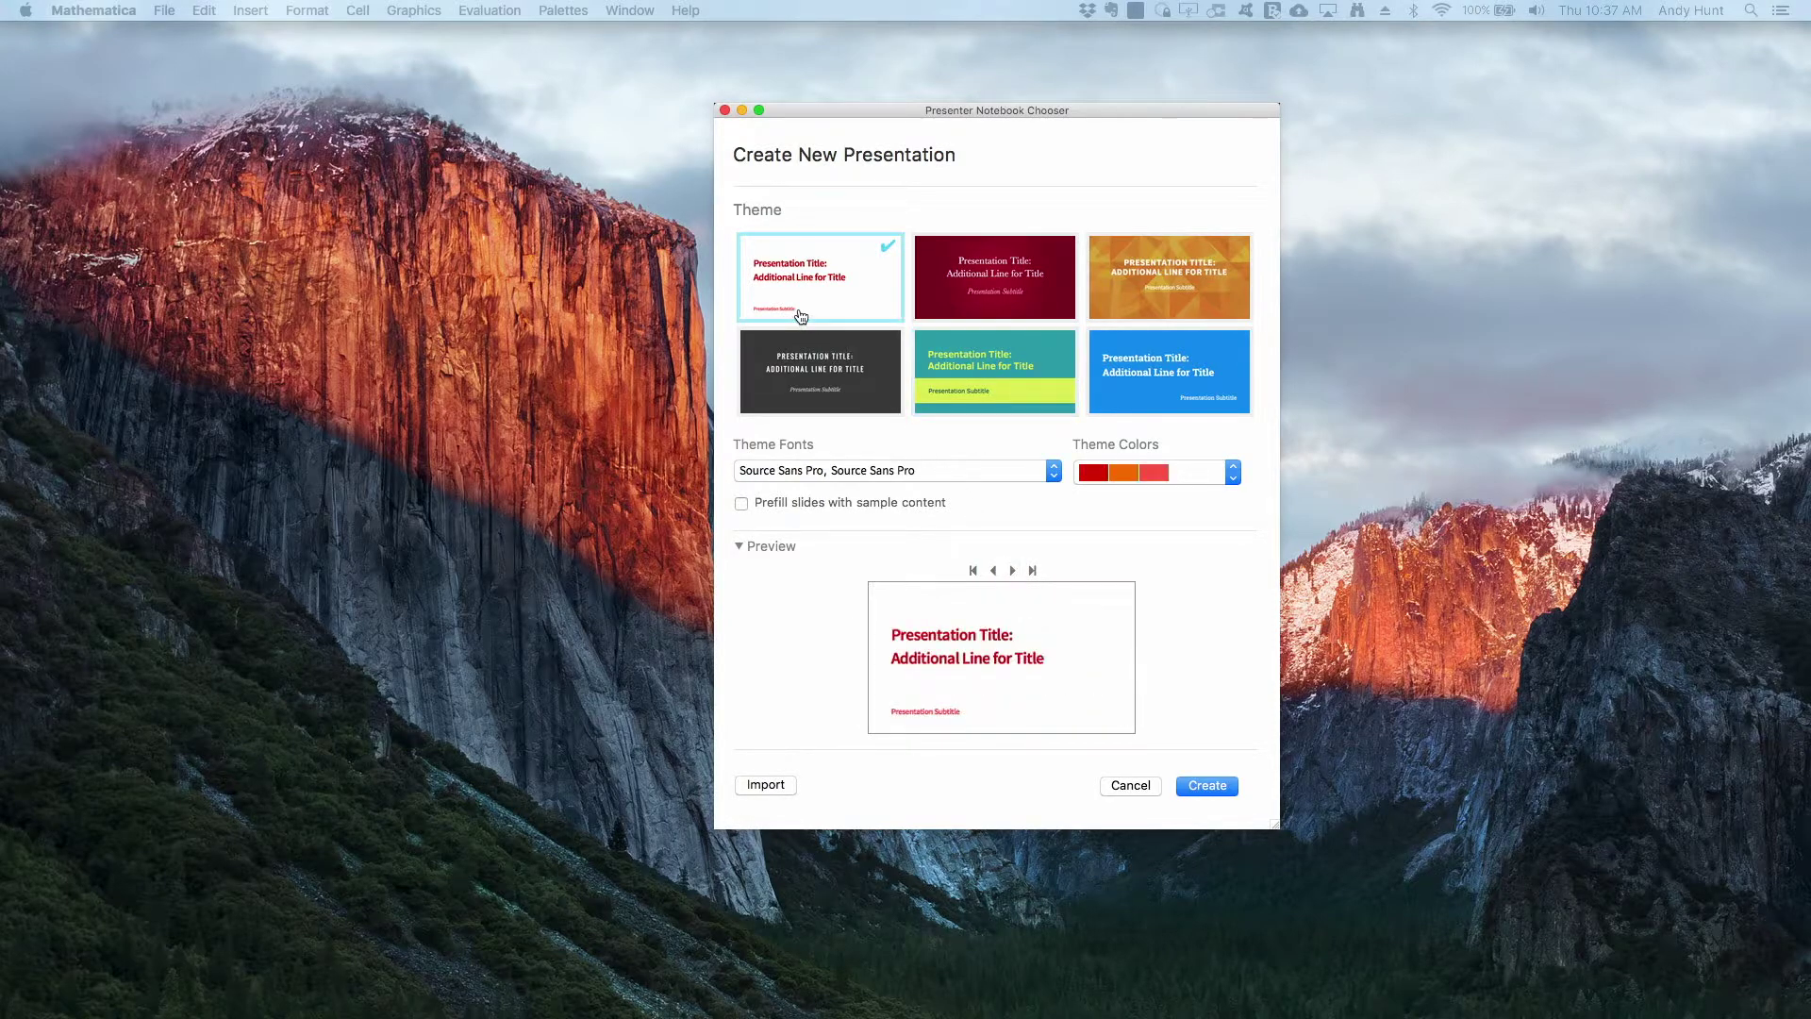
left_click(740, 505)
left_click(740, 504)
left_click(1228, 786)
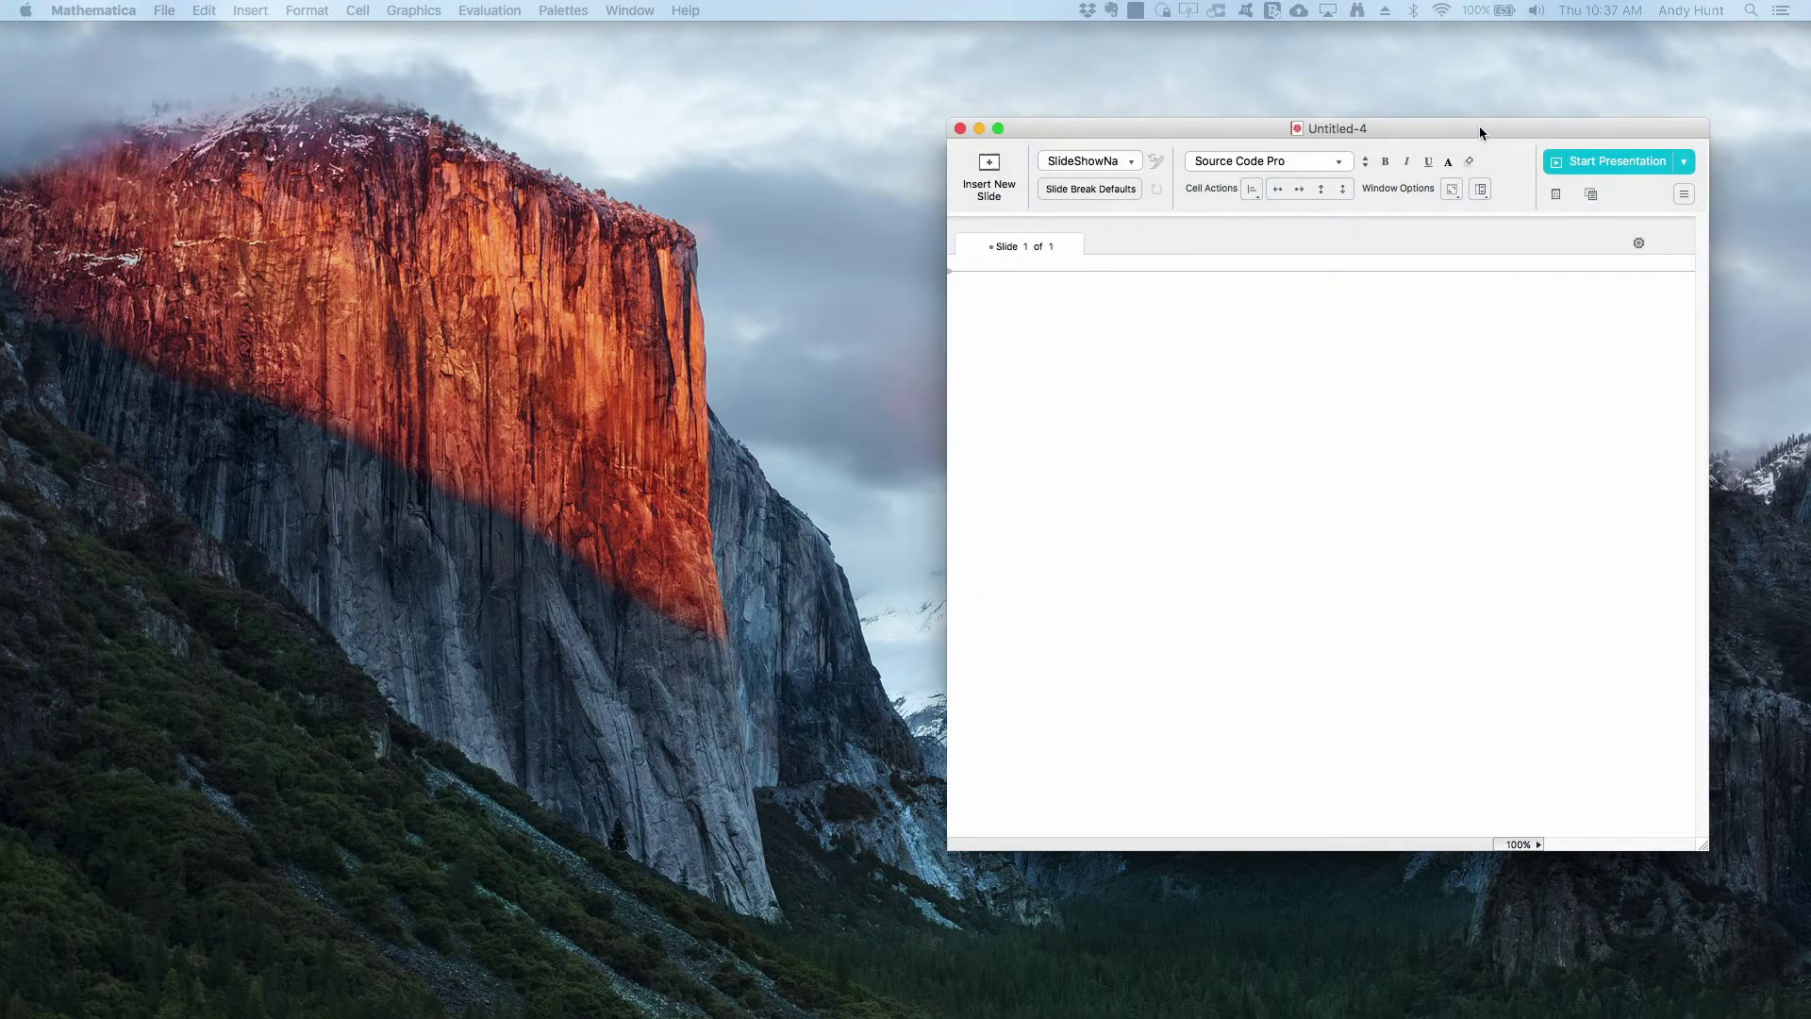
Set the presentation window size to 1400 × 1050 (4:3) and reposition the window on the desktop
left_click_drag(1478, 126, 1123, 110)
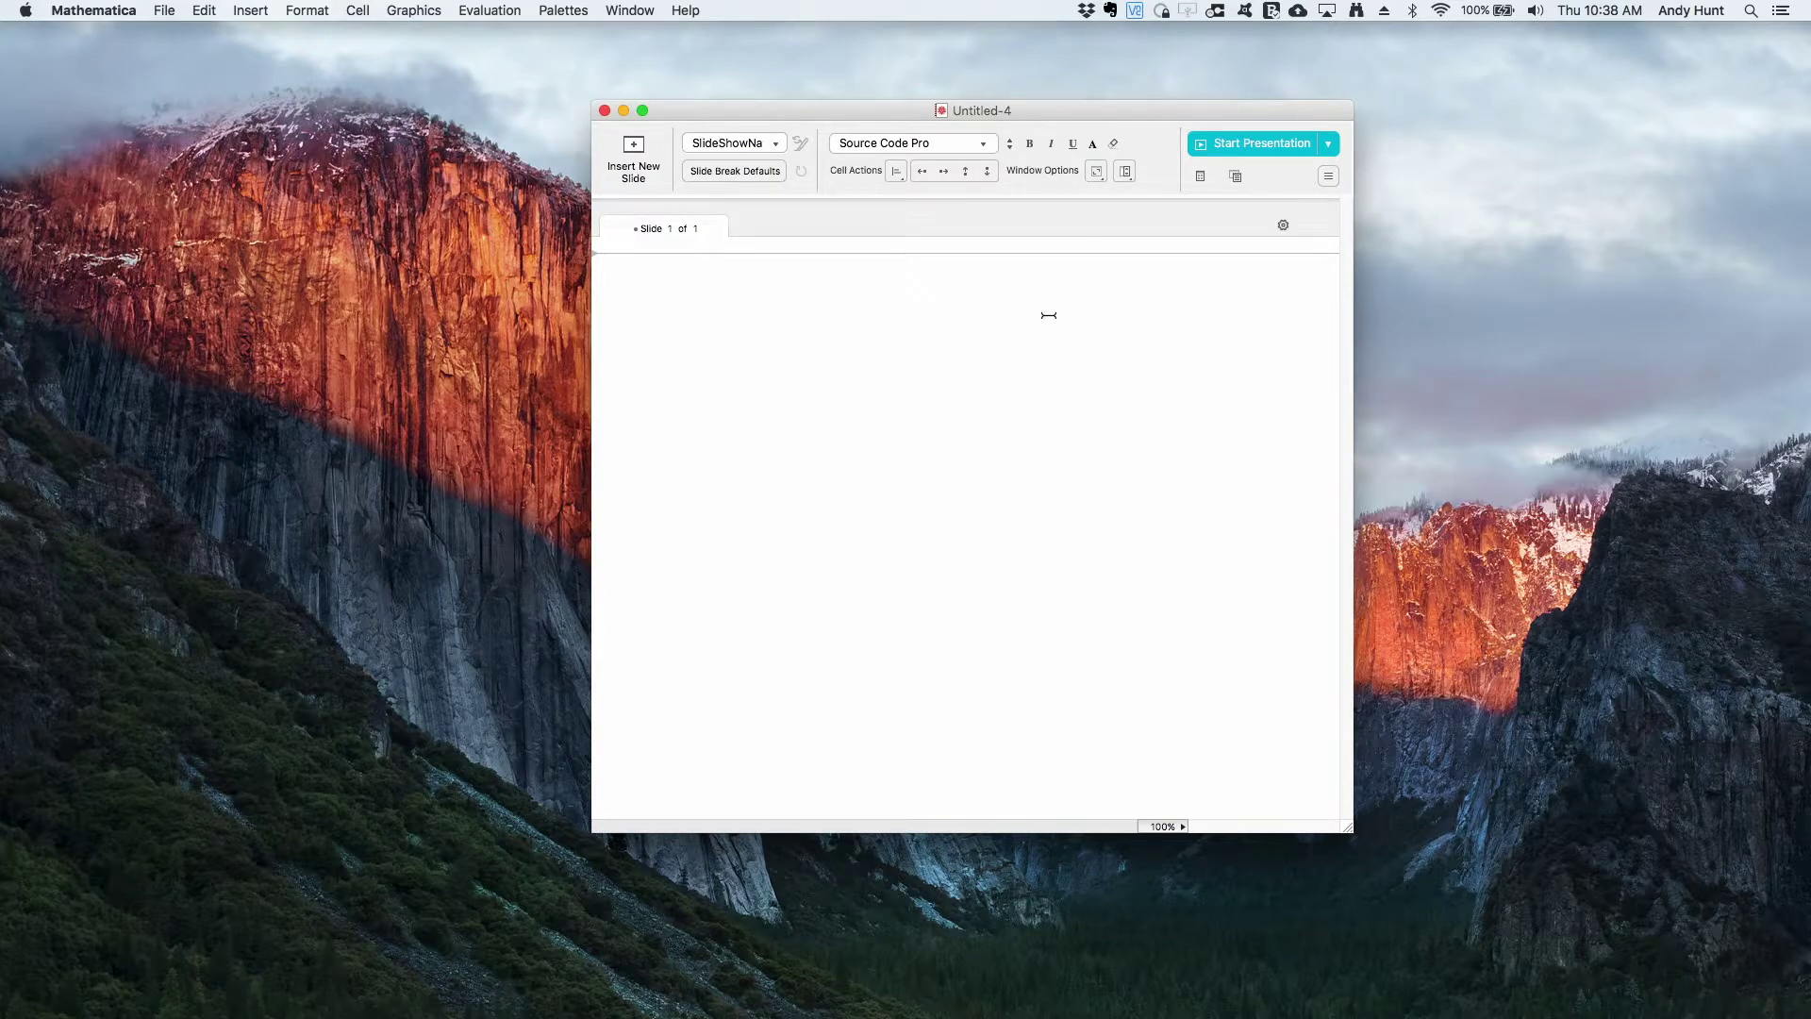
left_click(1095, 173)
left_click(1108, 248)
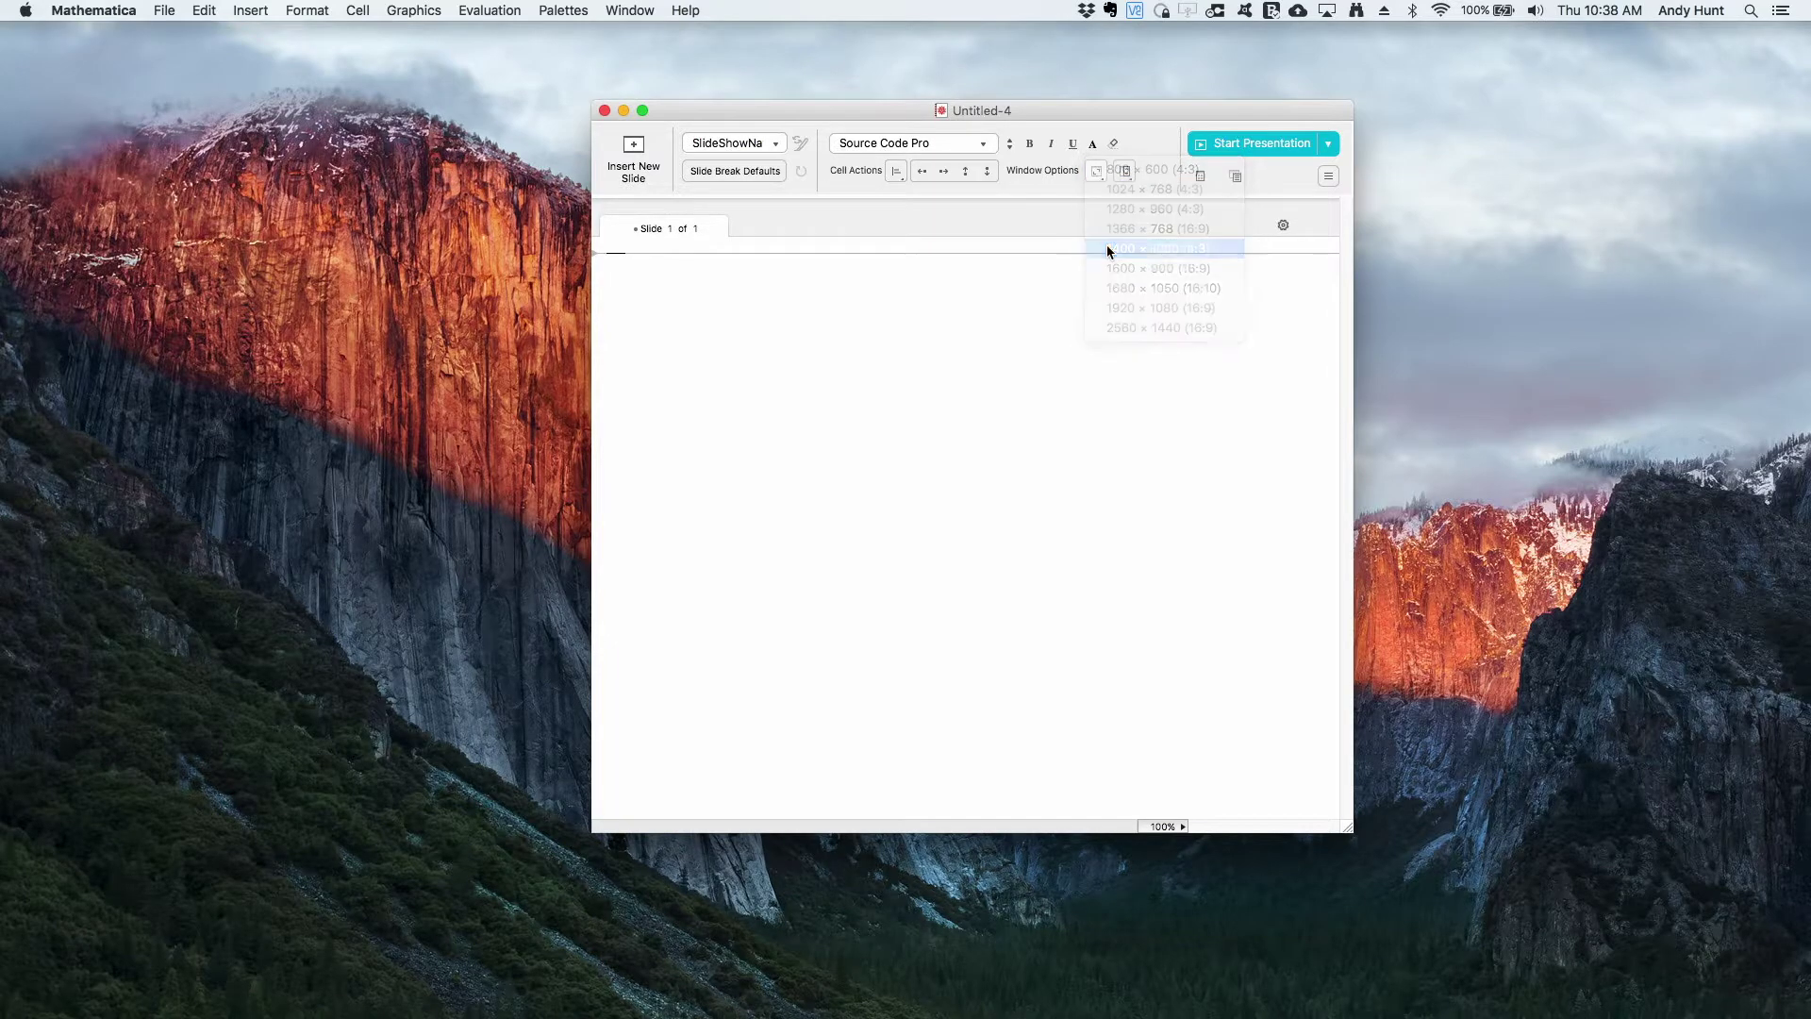
left_click_drag(1319, 35, 1023, 28)
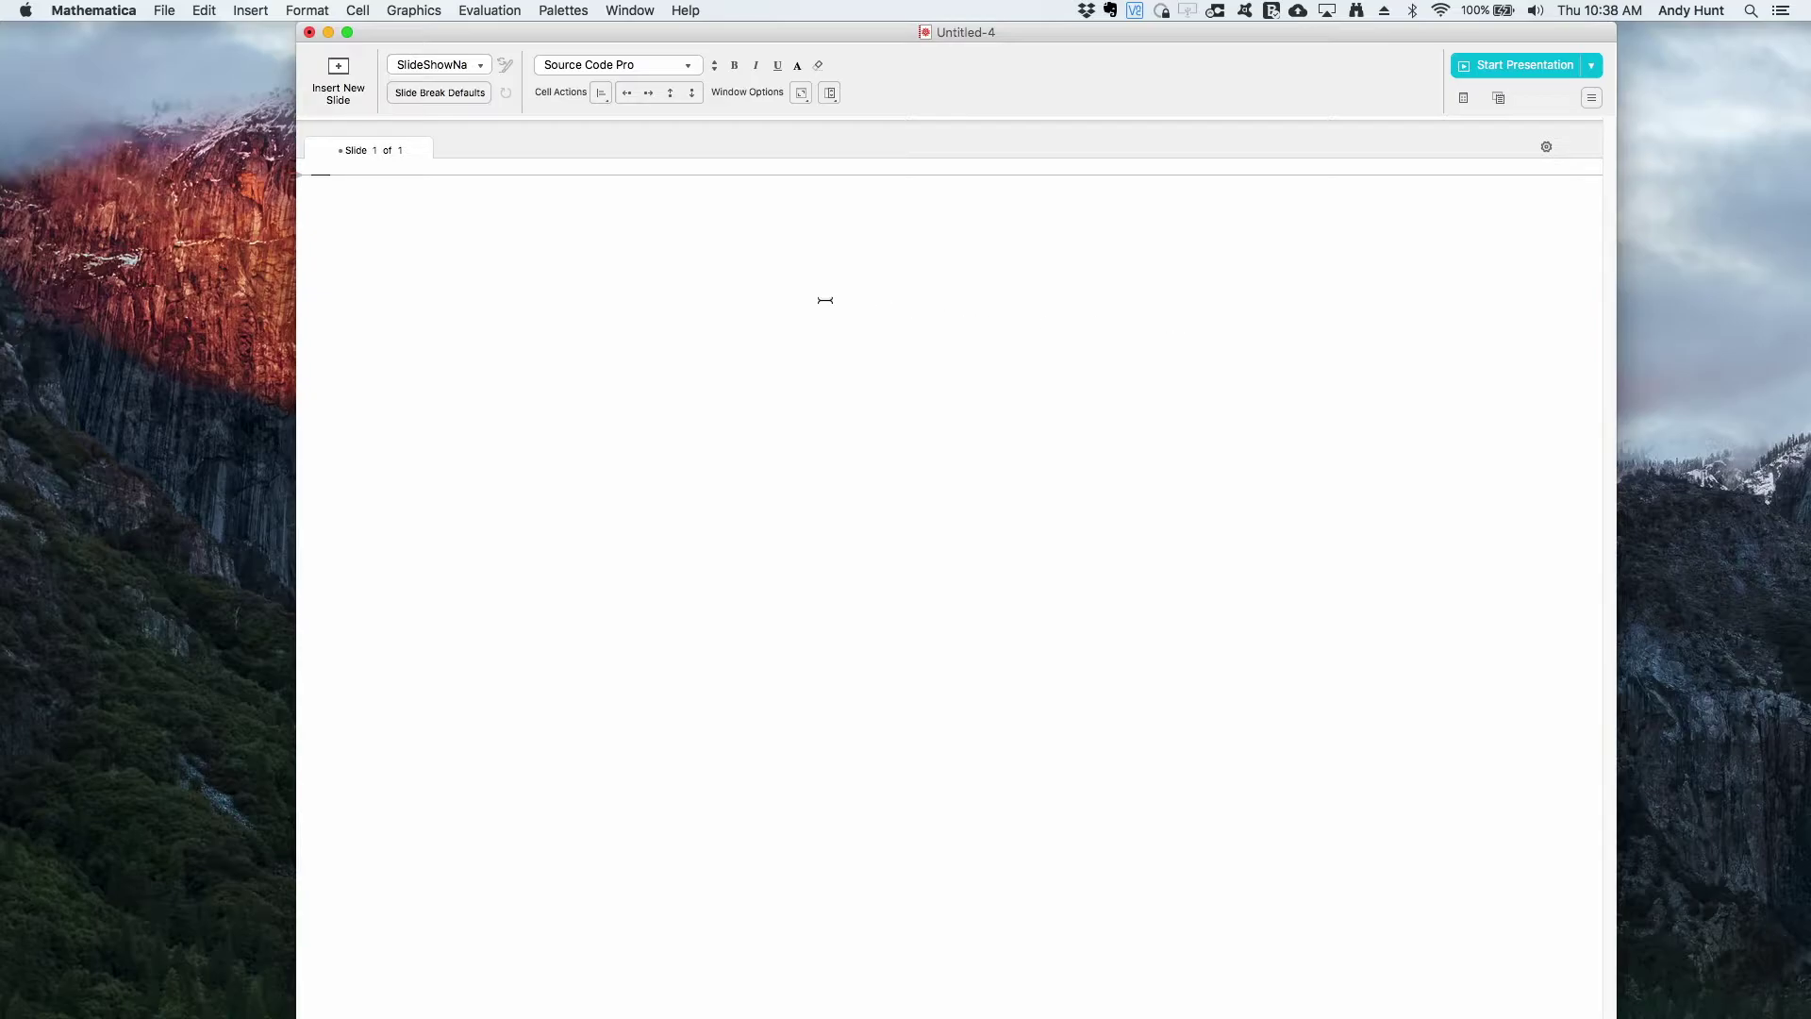
Examine the available cell styles, fonts, window size presets and window element options
left_click(431, 66)
left_click(681, 177)
left_click(590, 68)
left_click(855, 211)
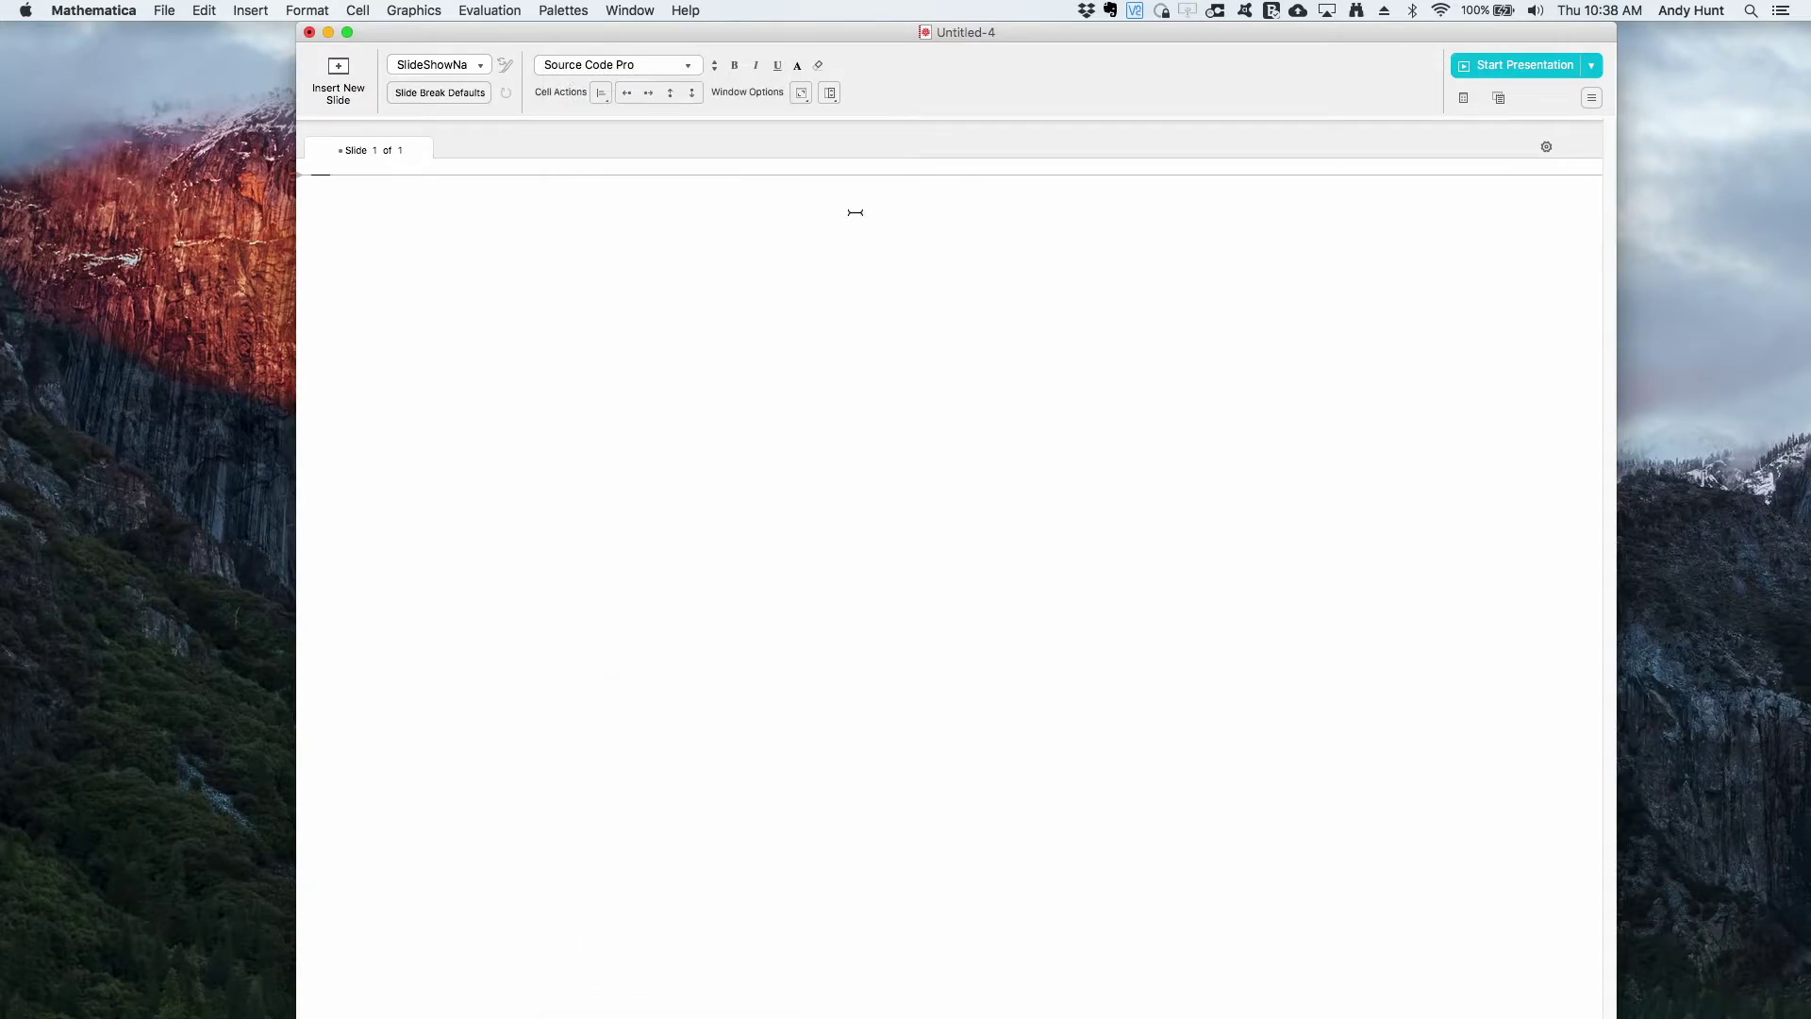
left_click(801, 93)
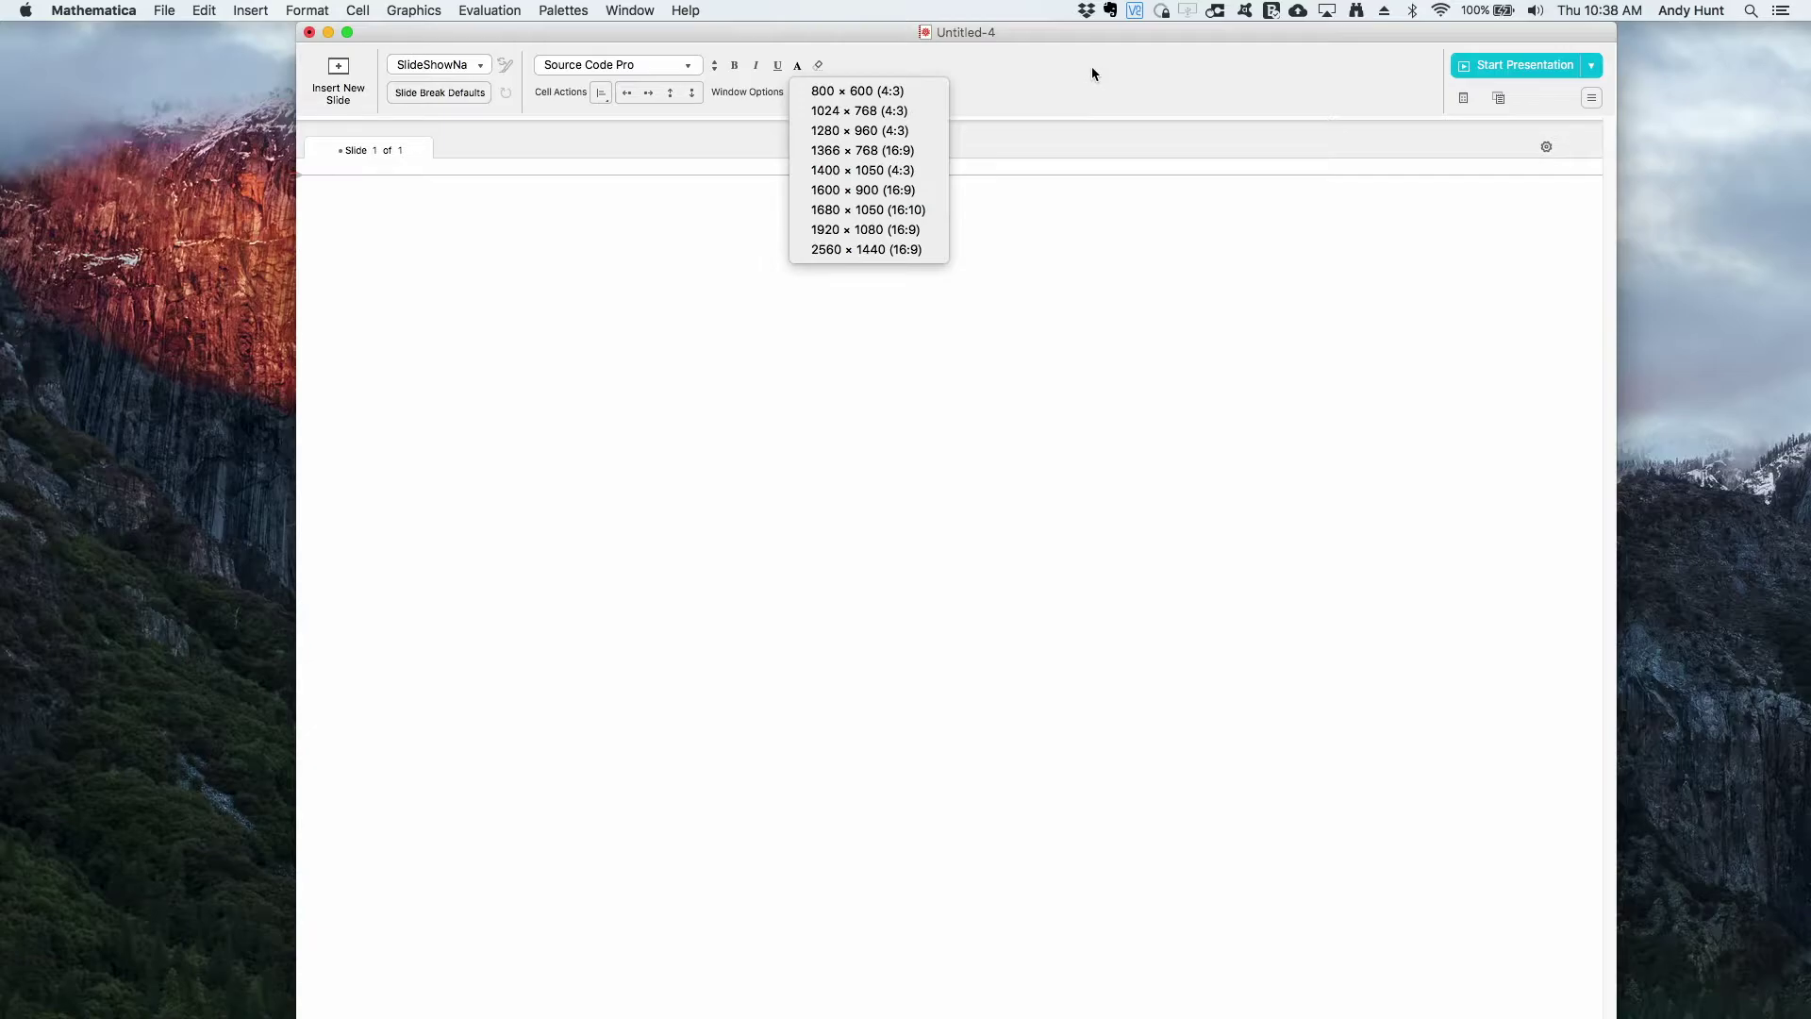
key("Escape")
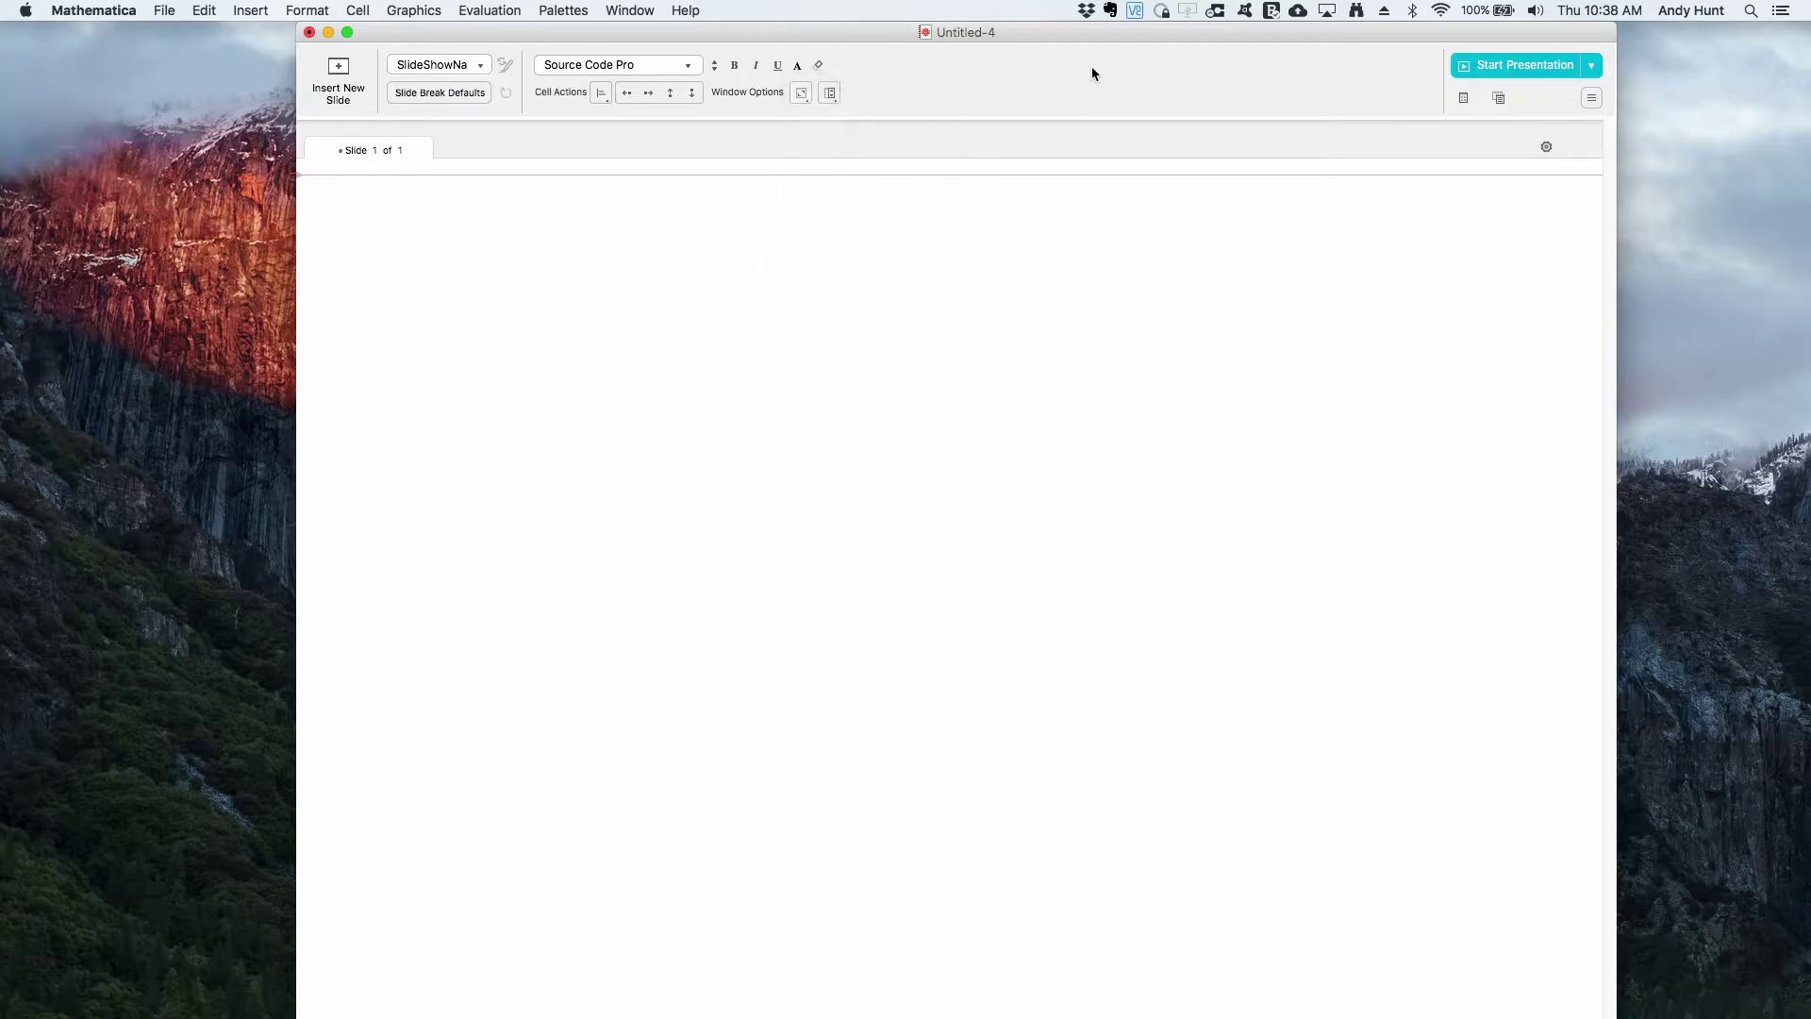
left_click(830, 92)
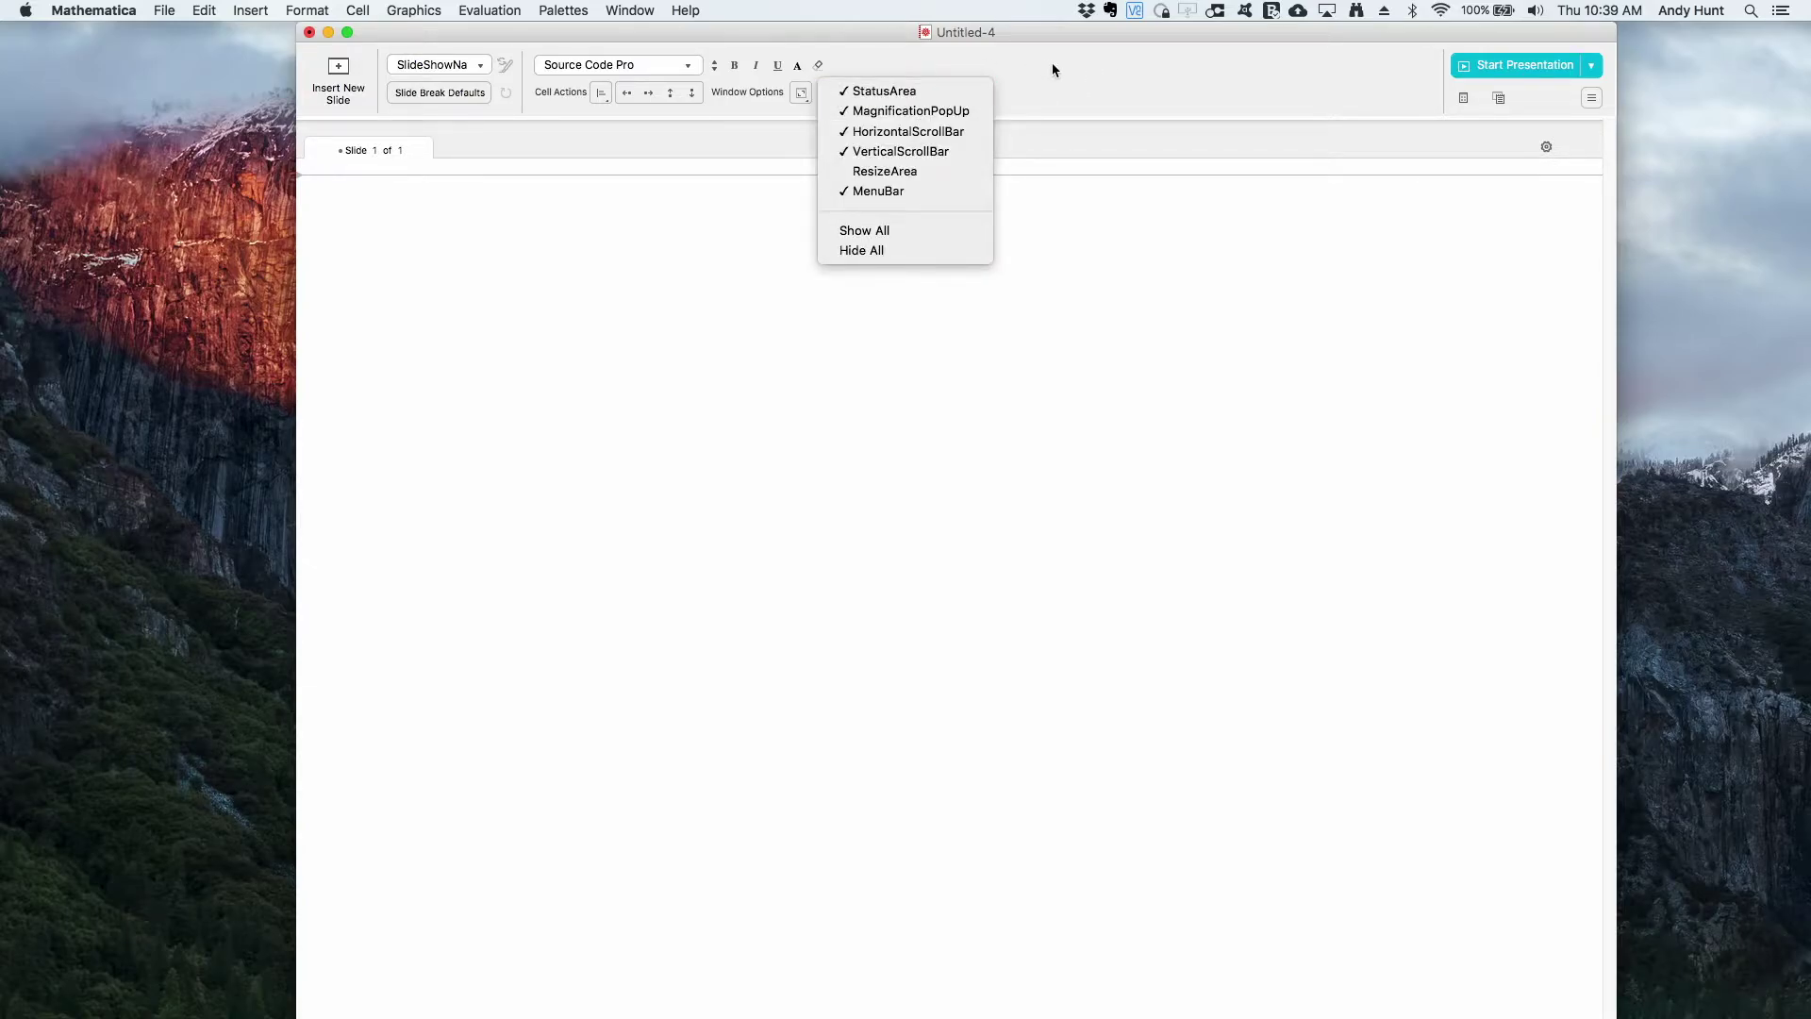
key("Escape")
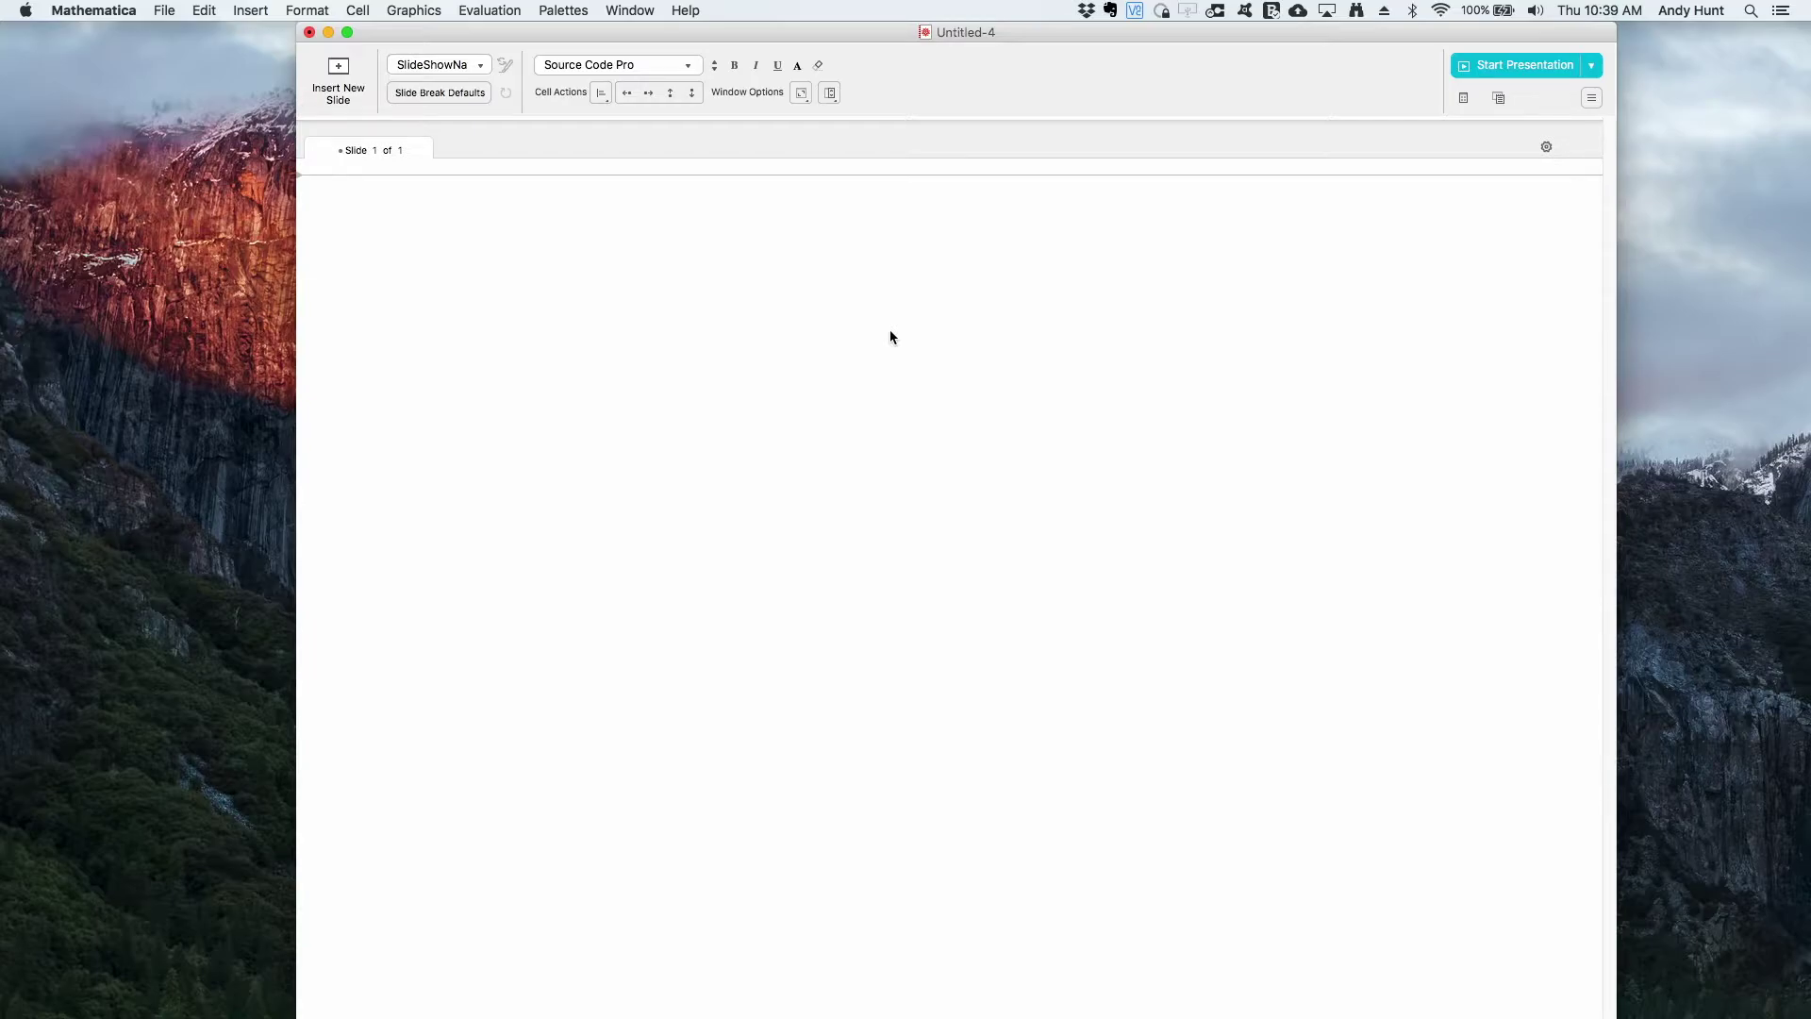
Add two Section cells to the blank slide, one reading "Slide 1" and one below it reading "Slide 2"
left_click(416, 66)
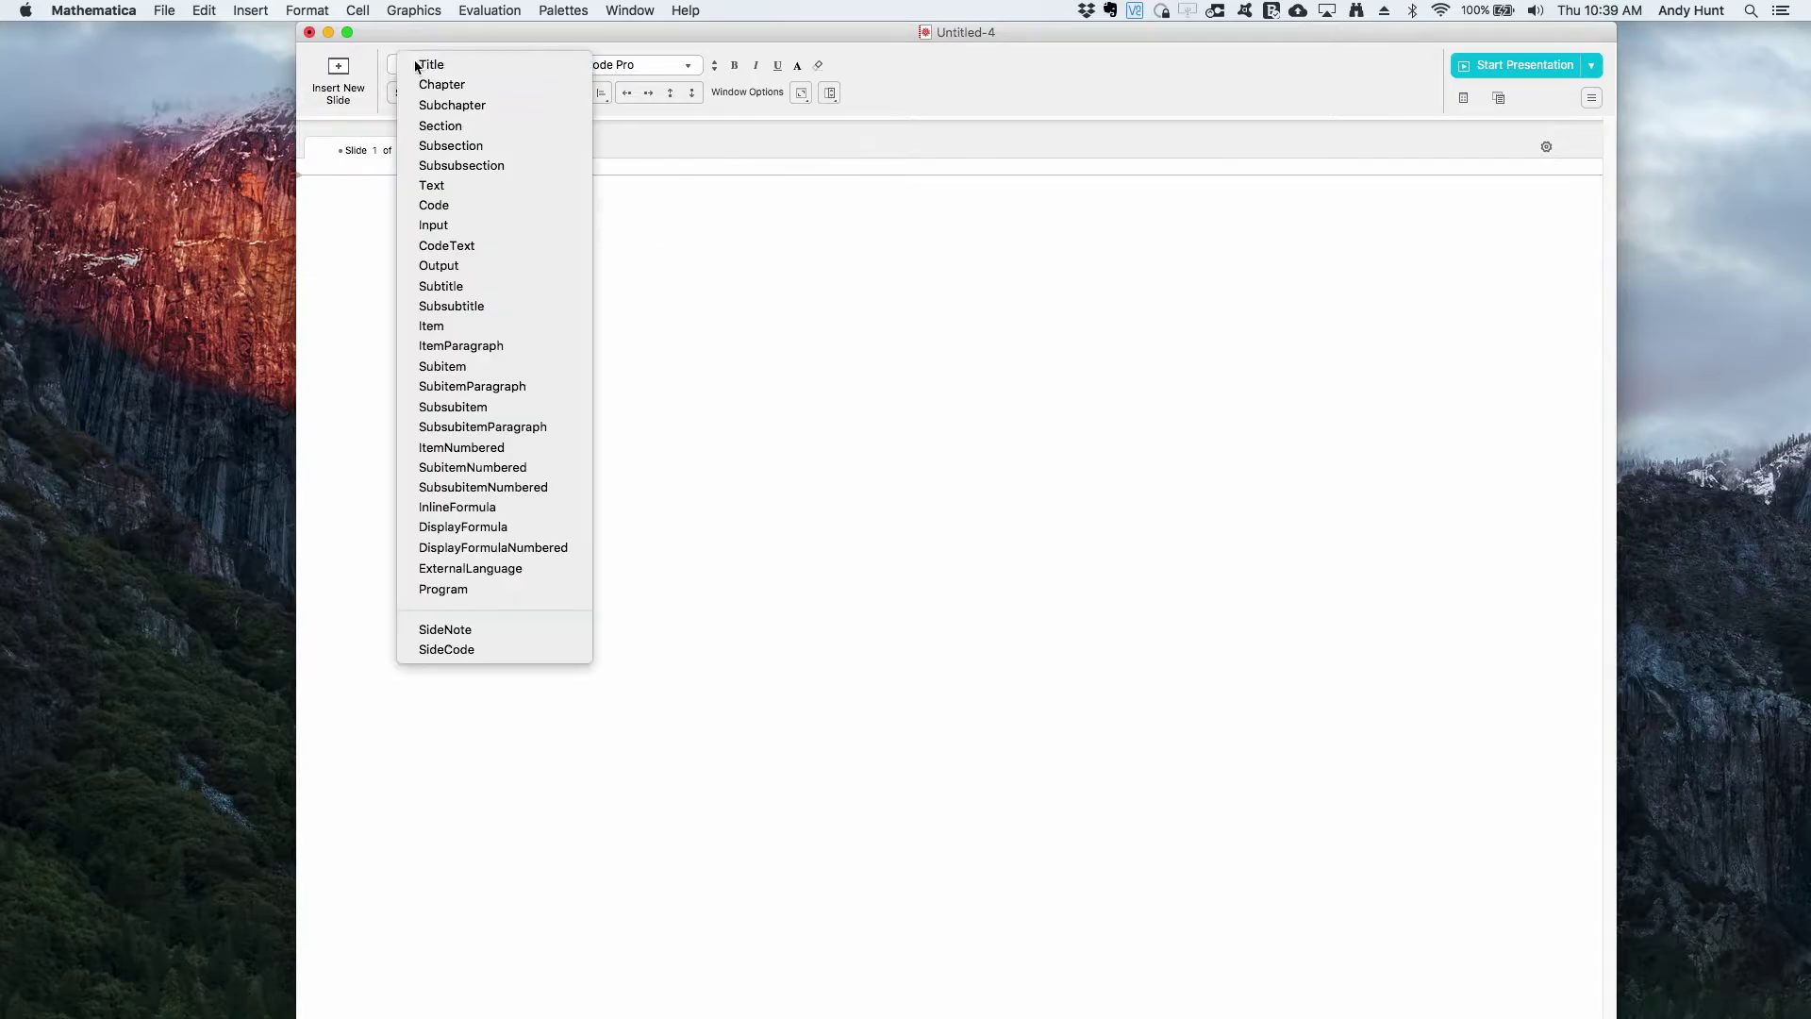
left_click(424, 127)
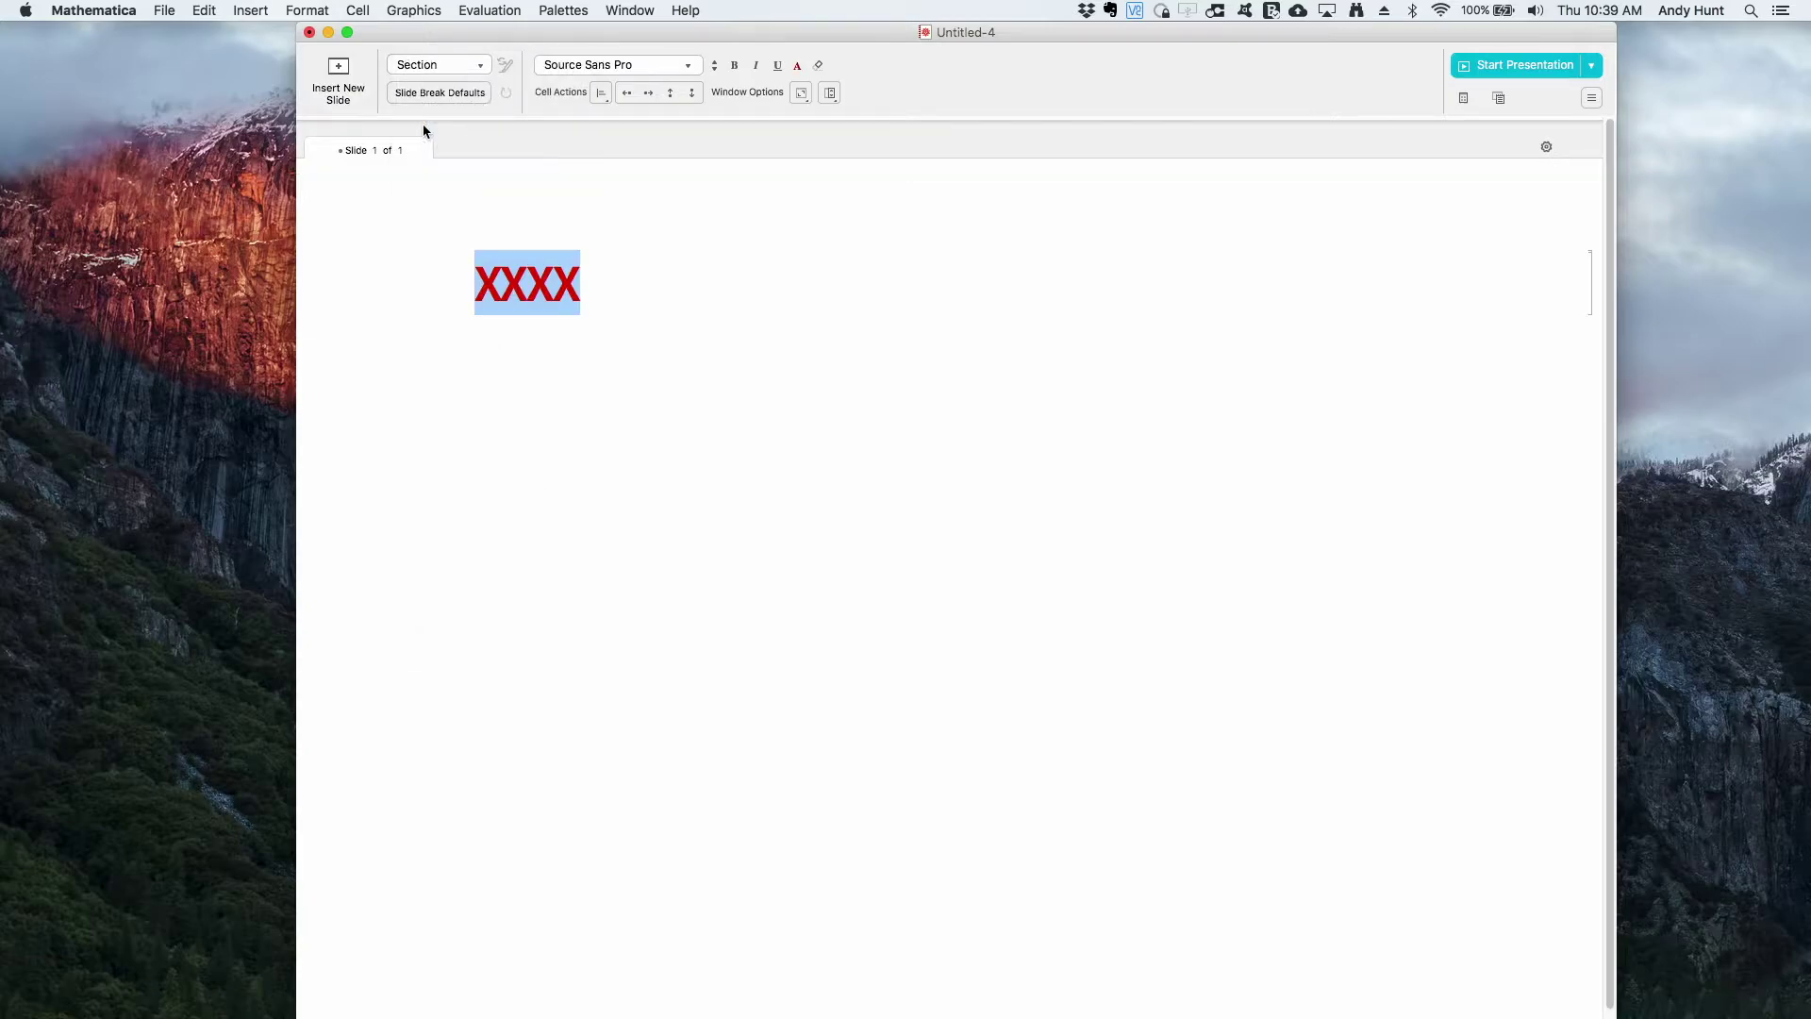
type("Slide 1")
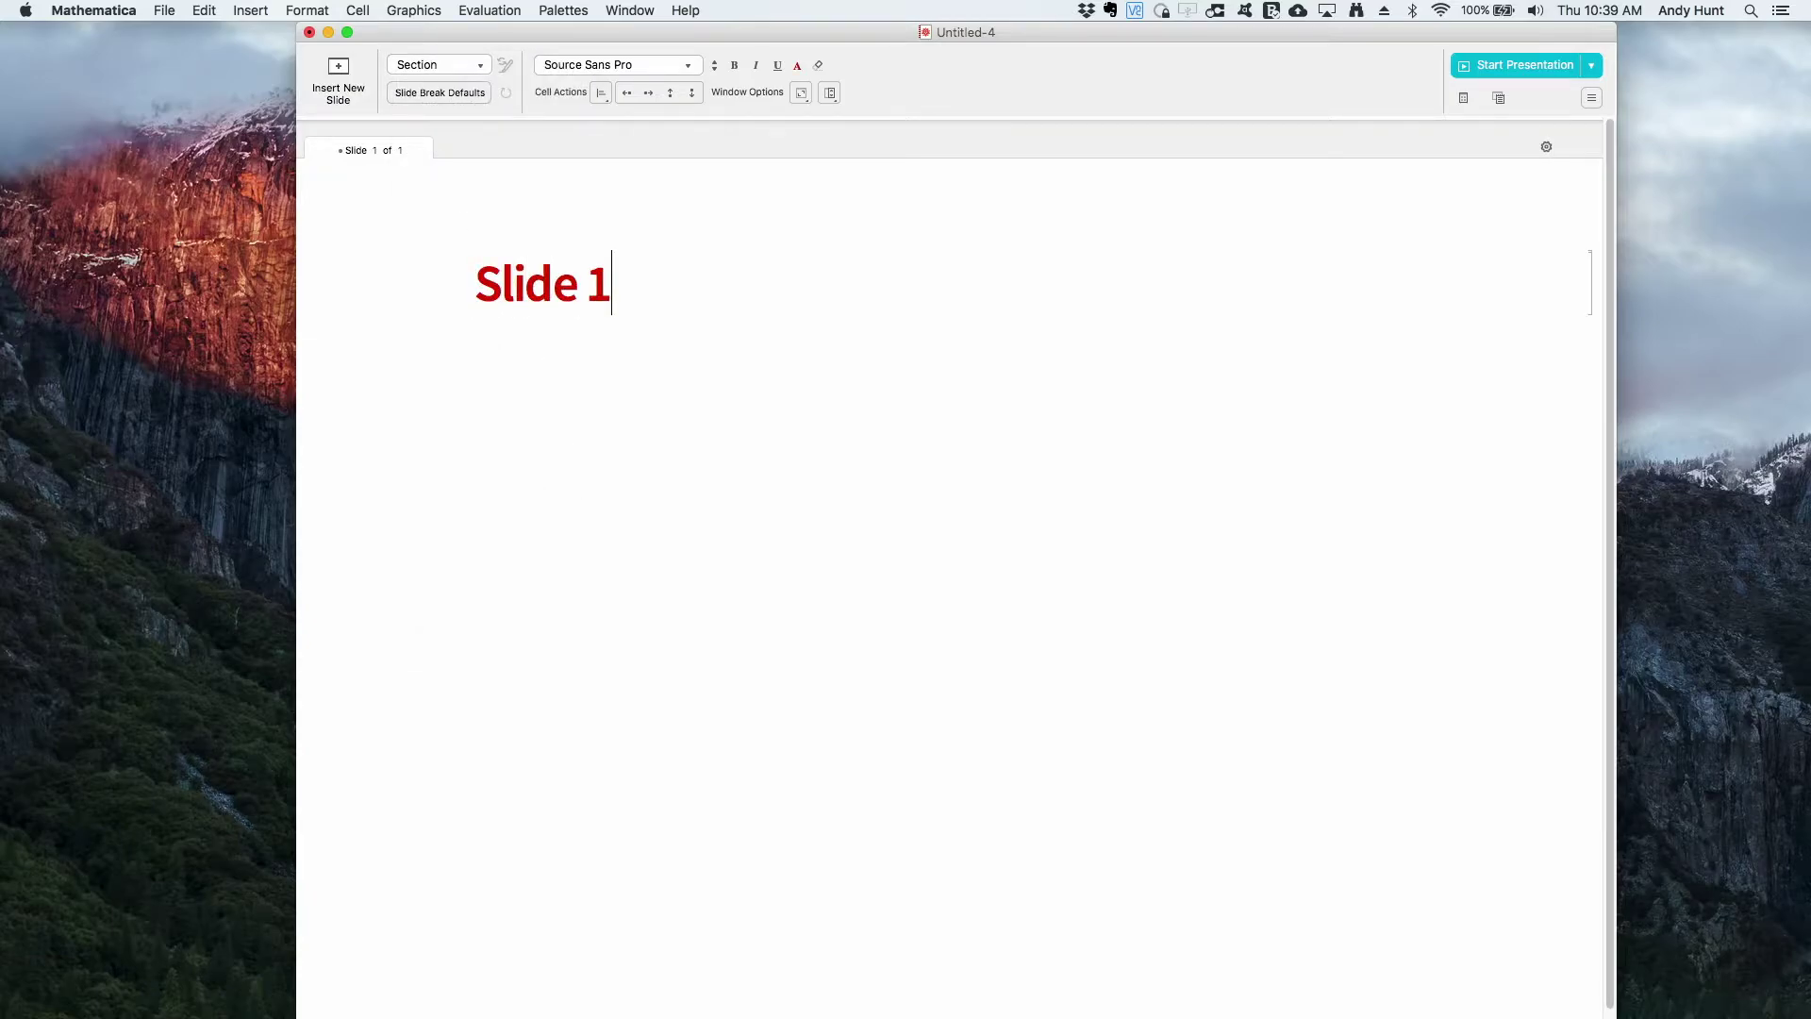
key("Down")
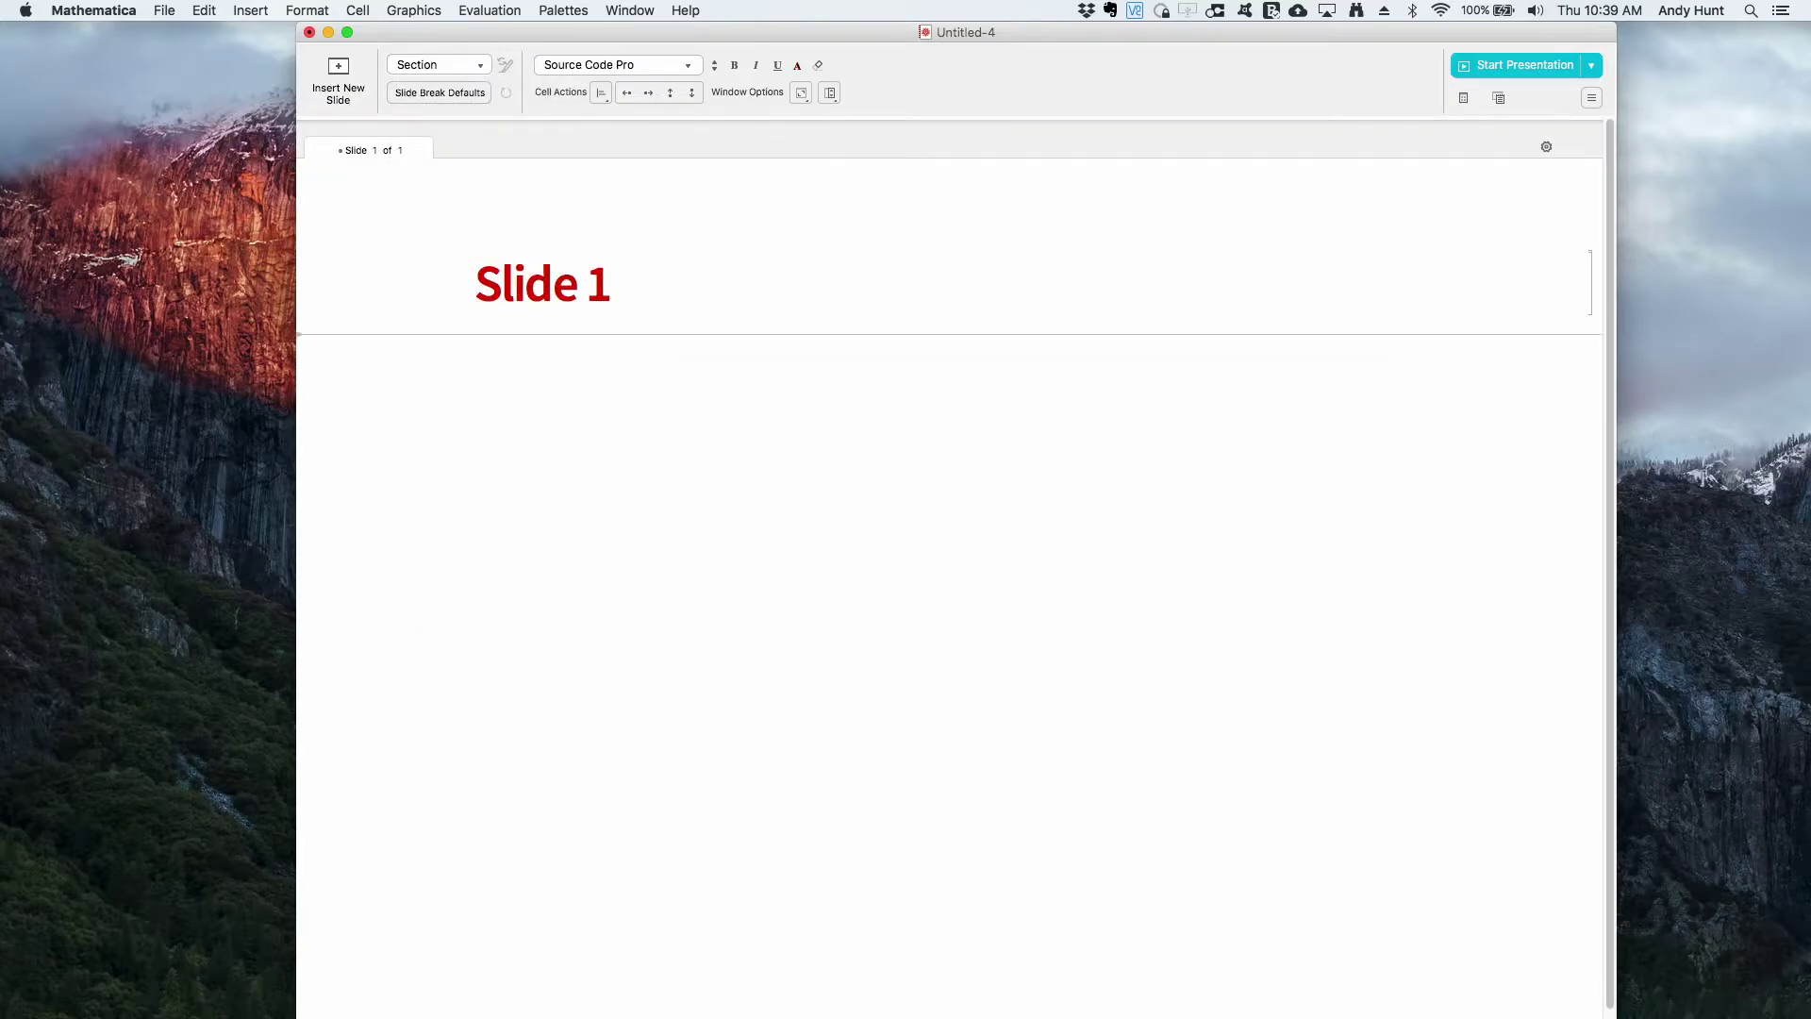
key("super+7")
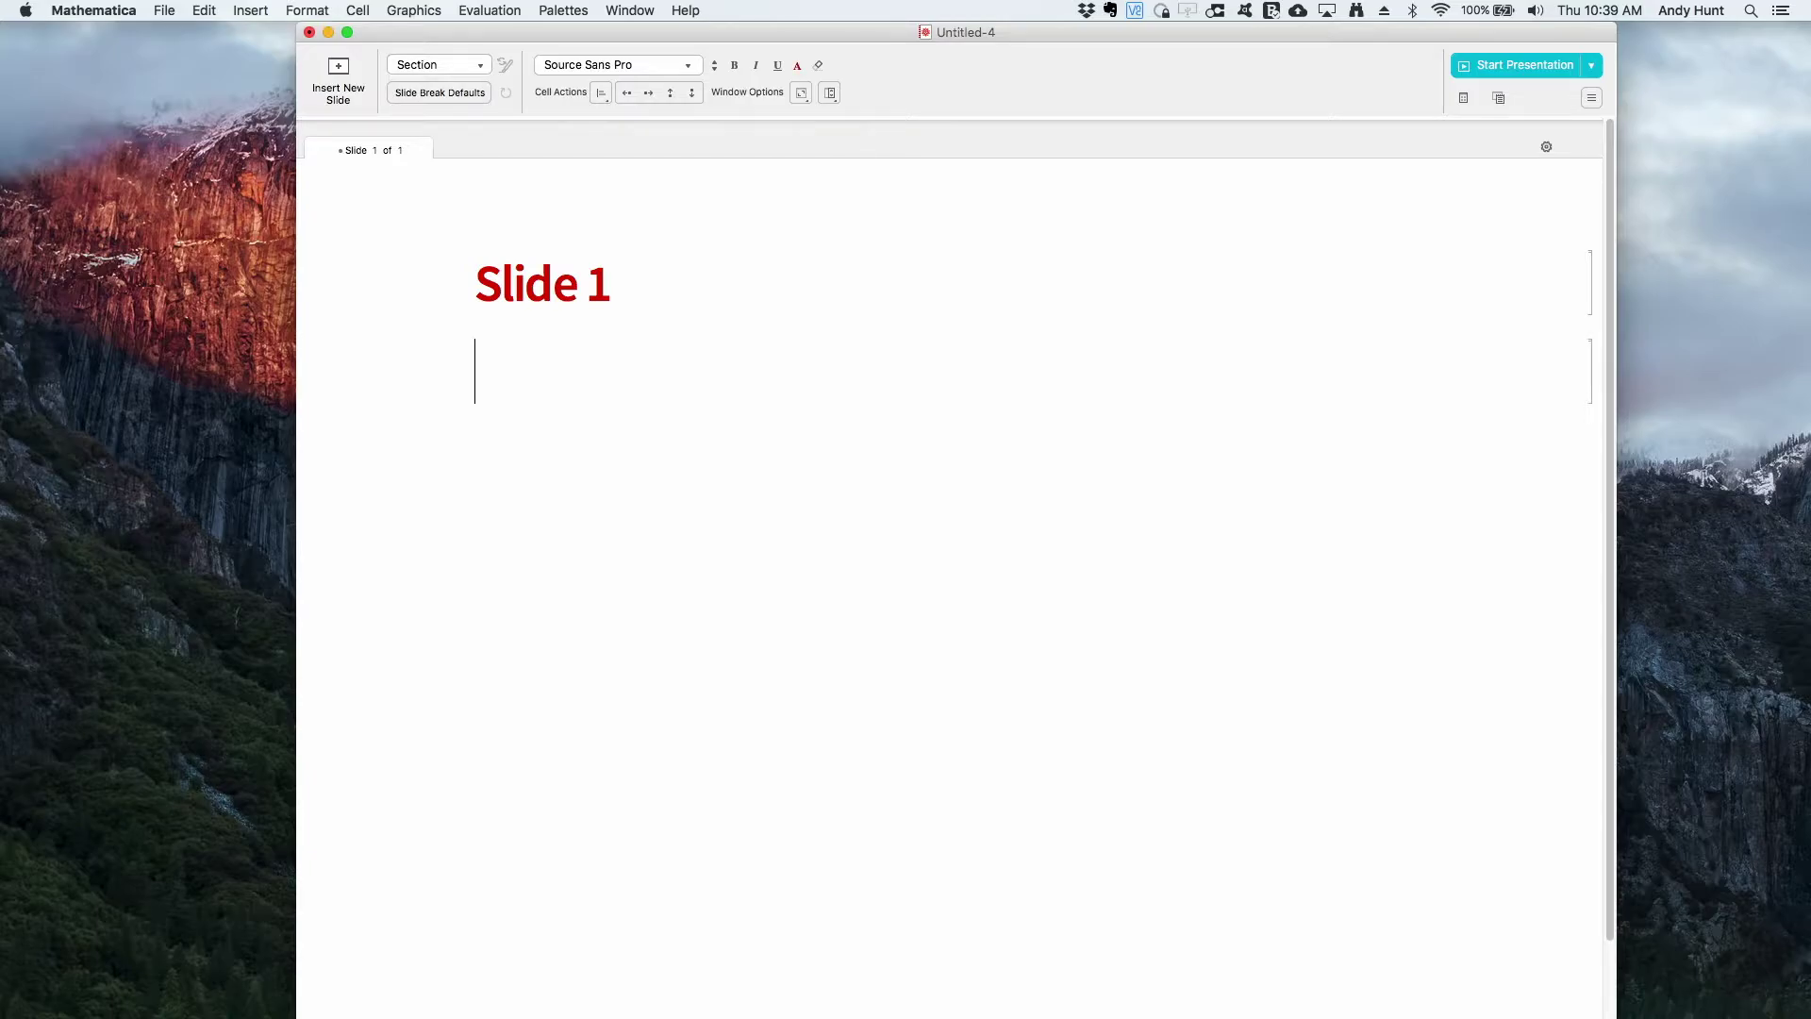
type("Slide 2")
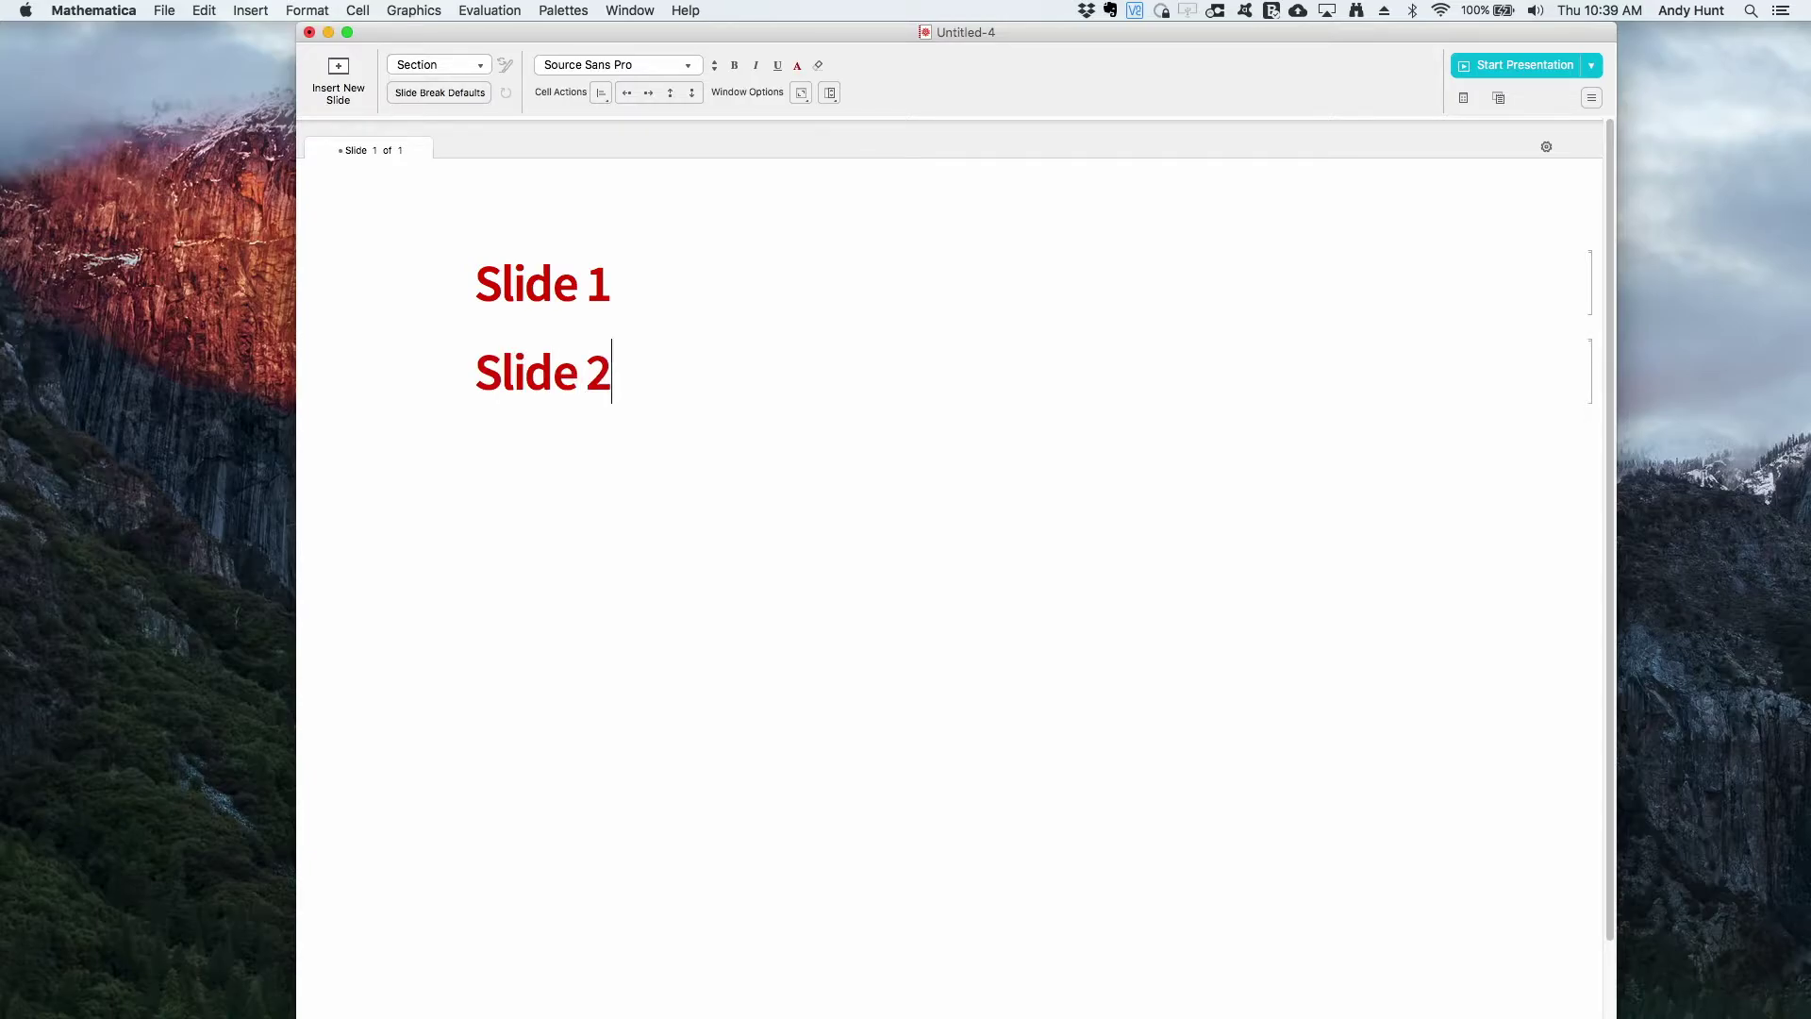
key("Down")
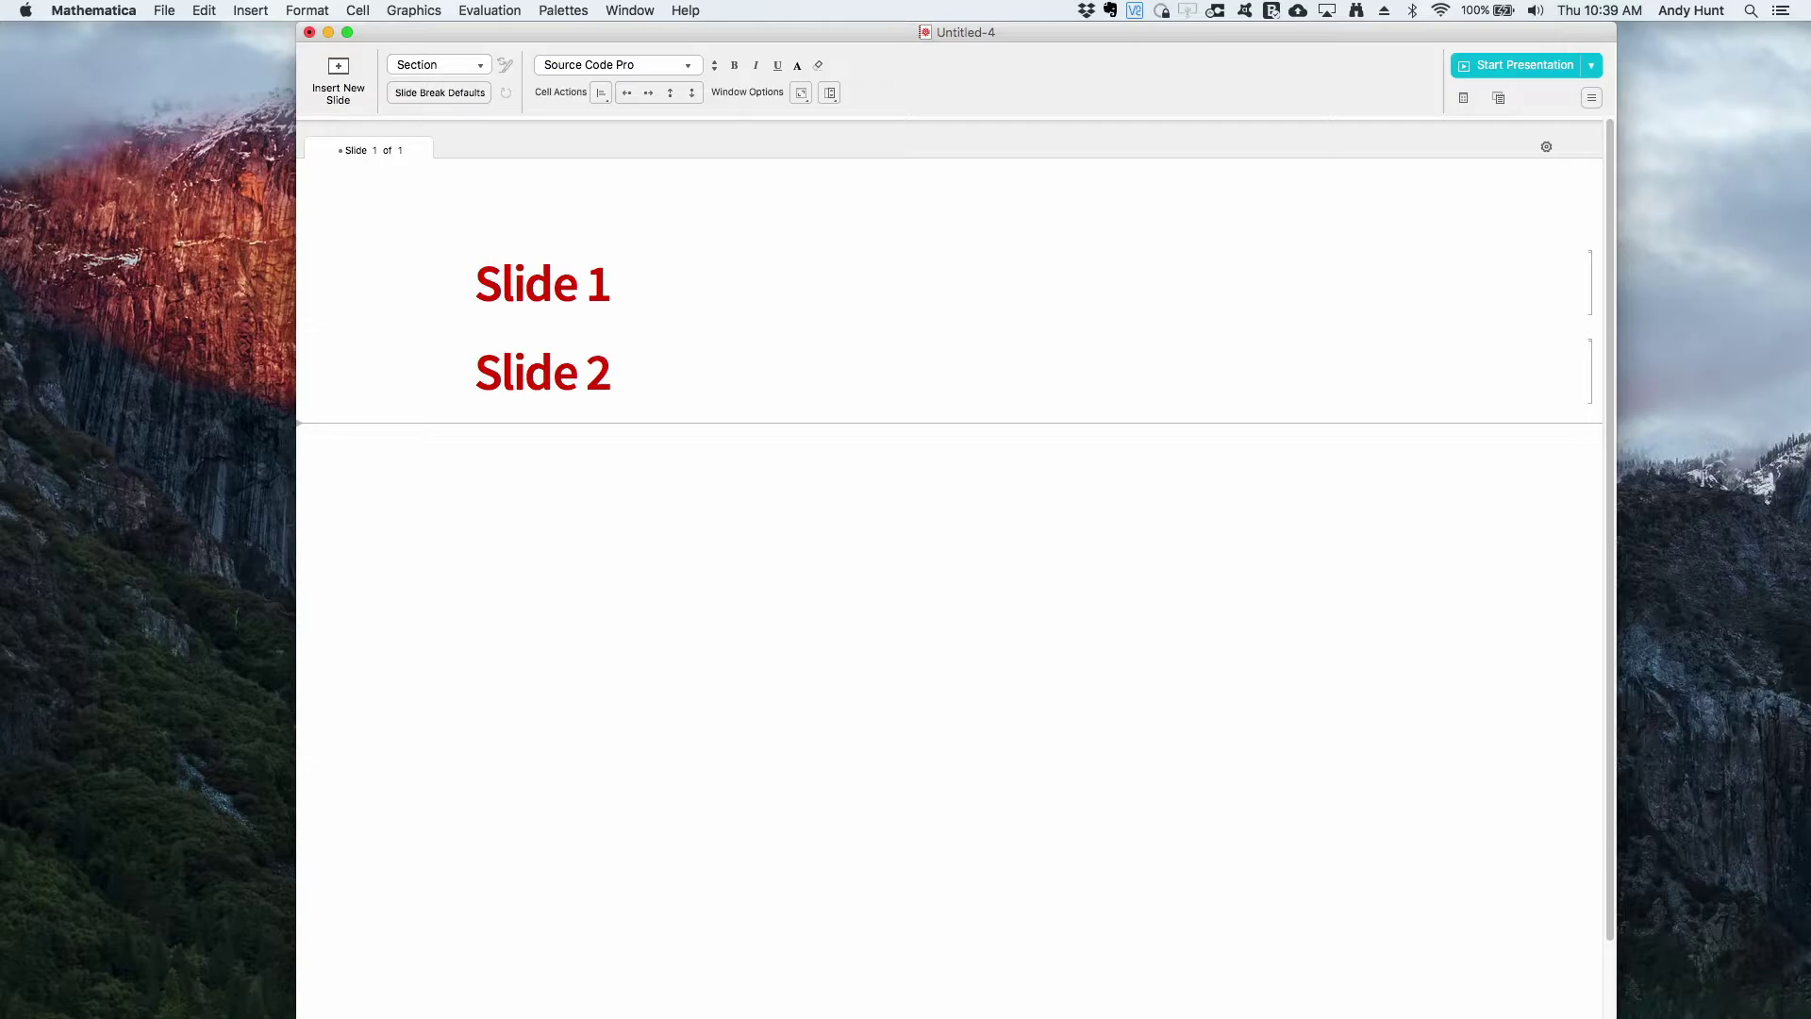
Format the Slide 1 heading cell by increasing its font size by +3 twice and making it italic and bold
key("Up")
key("Up")
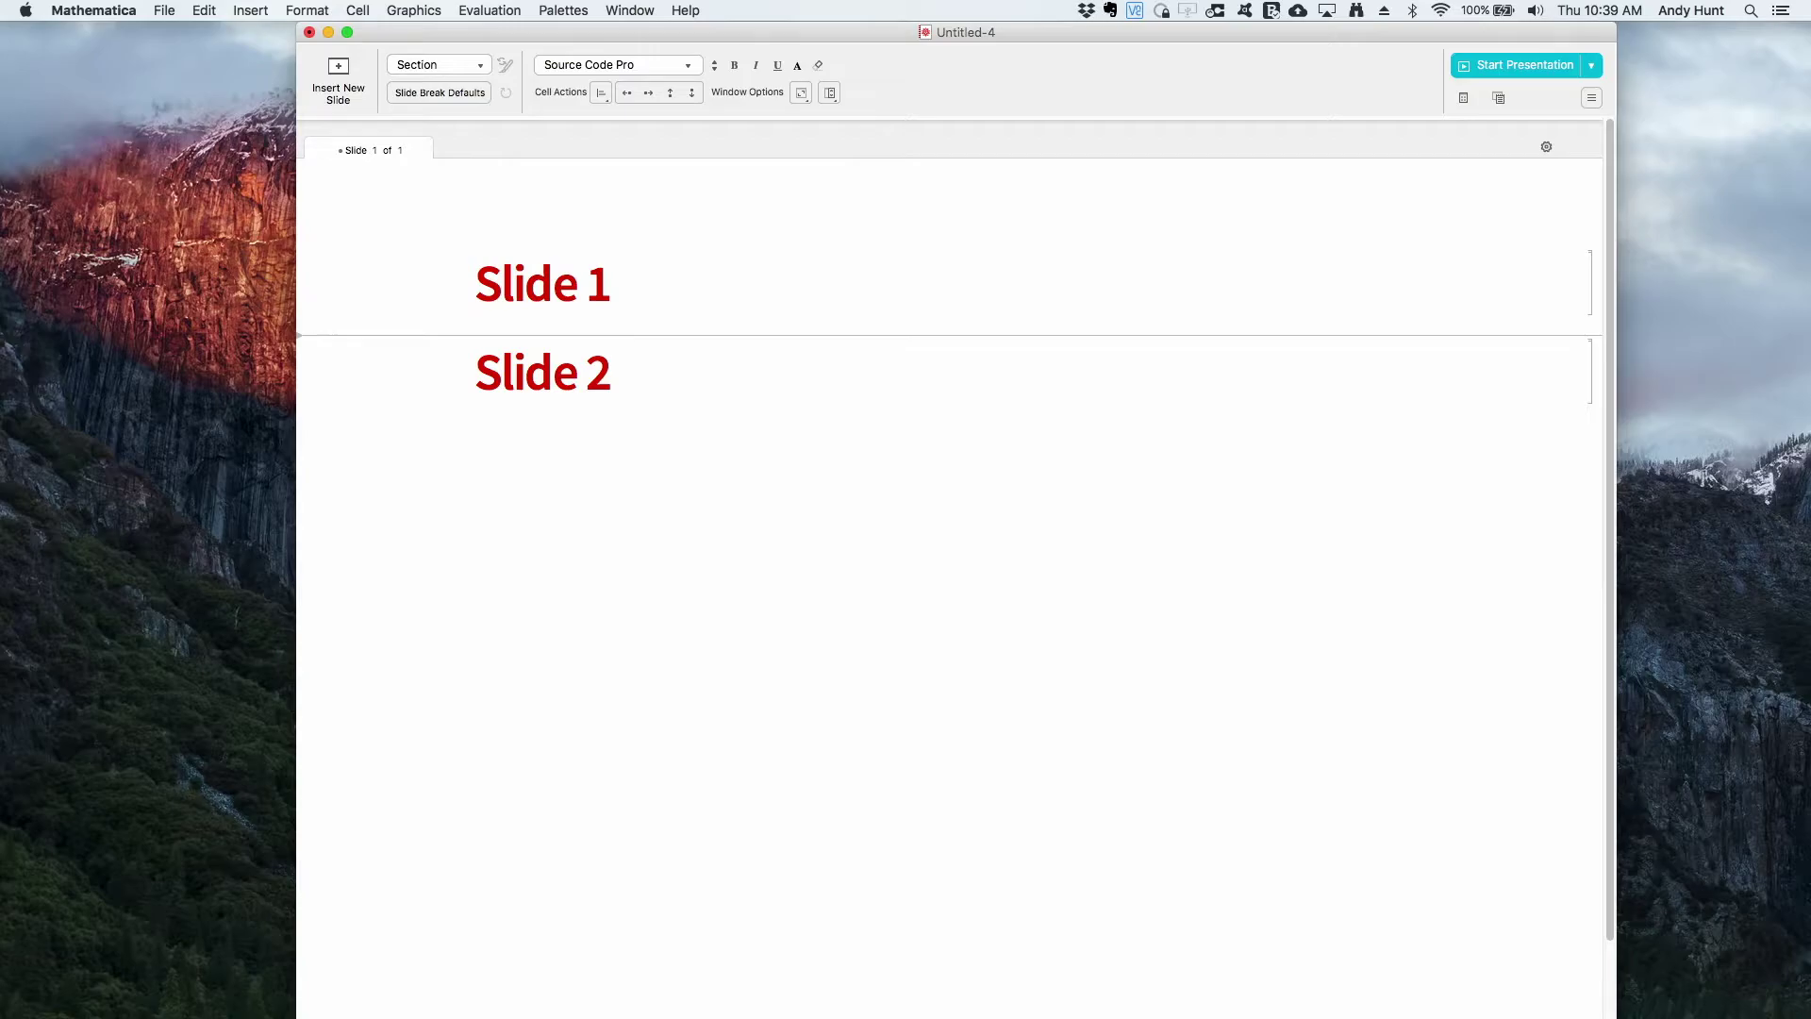
key("shift+Up")
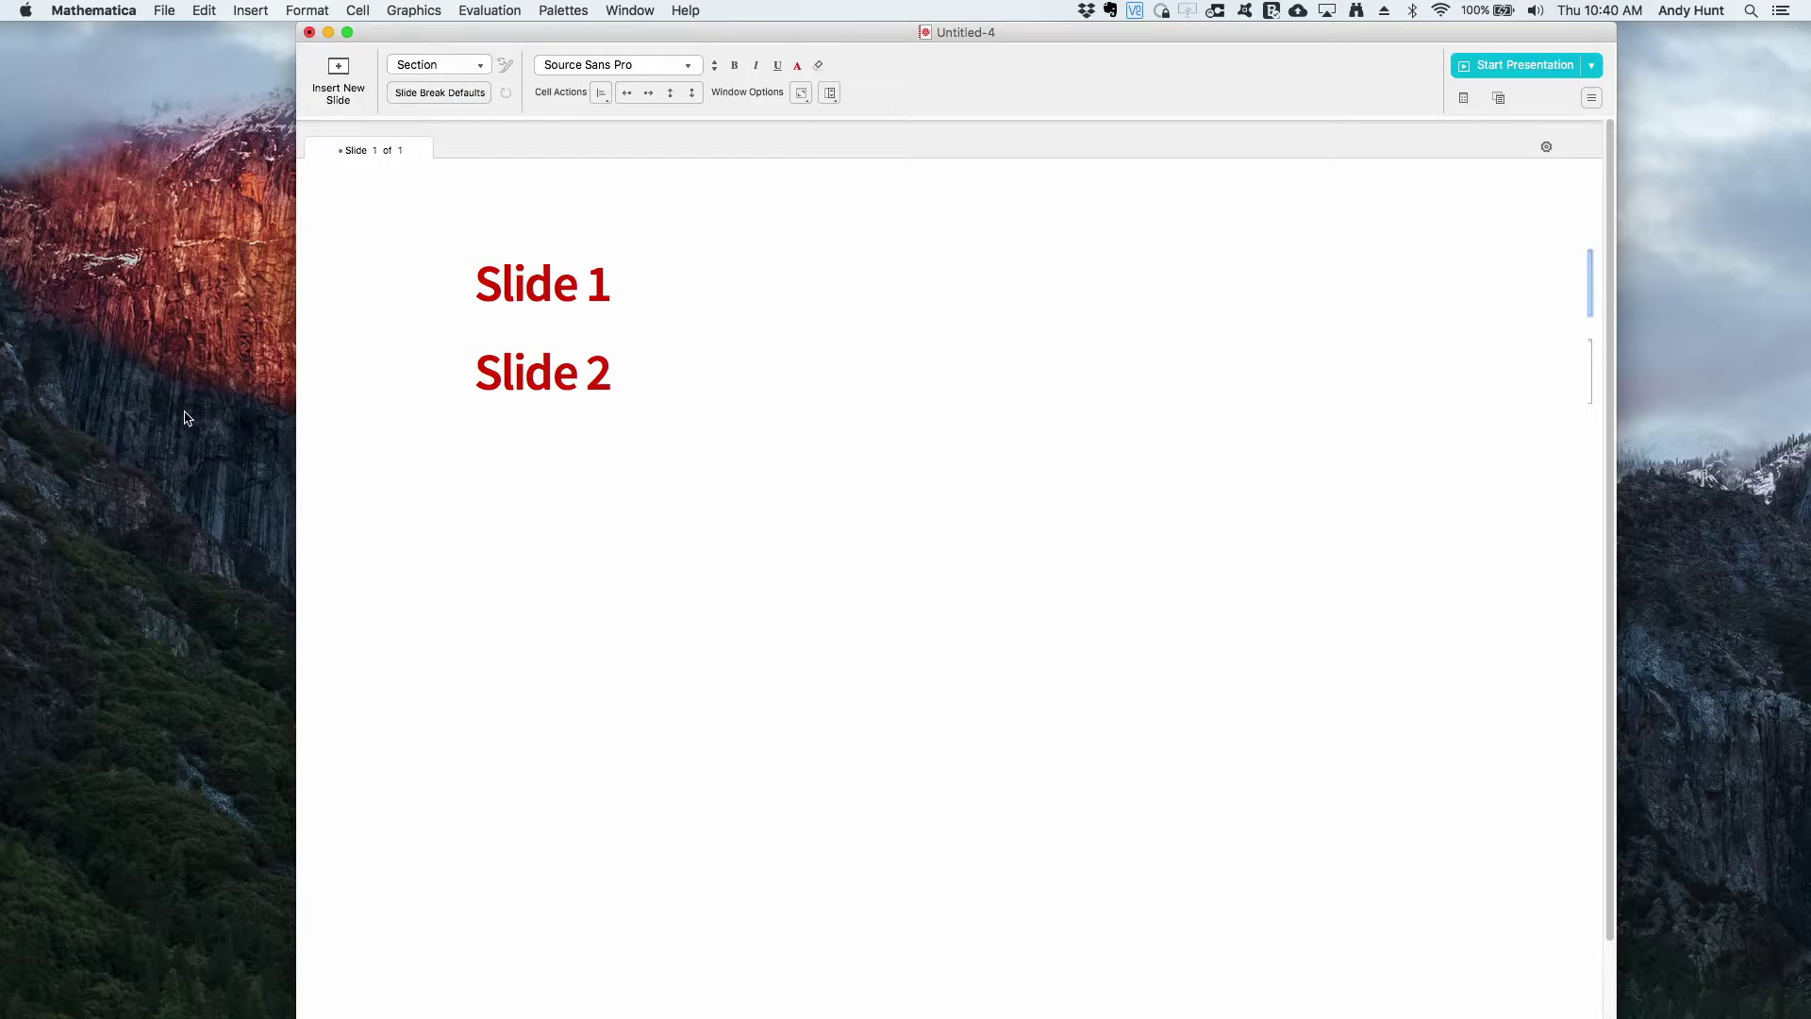
left_click(714, 66)
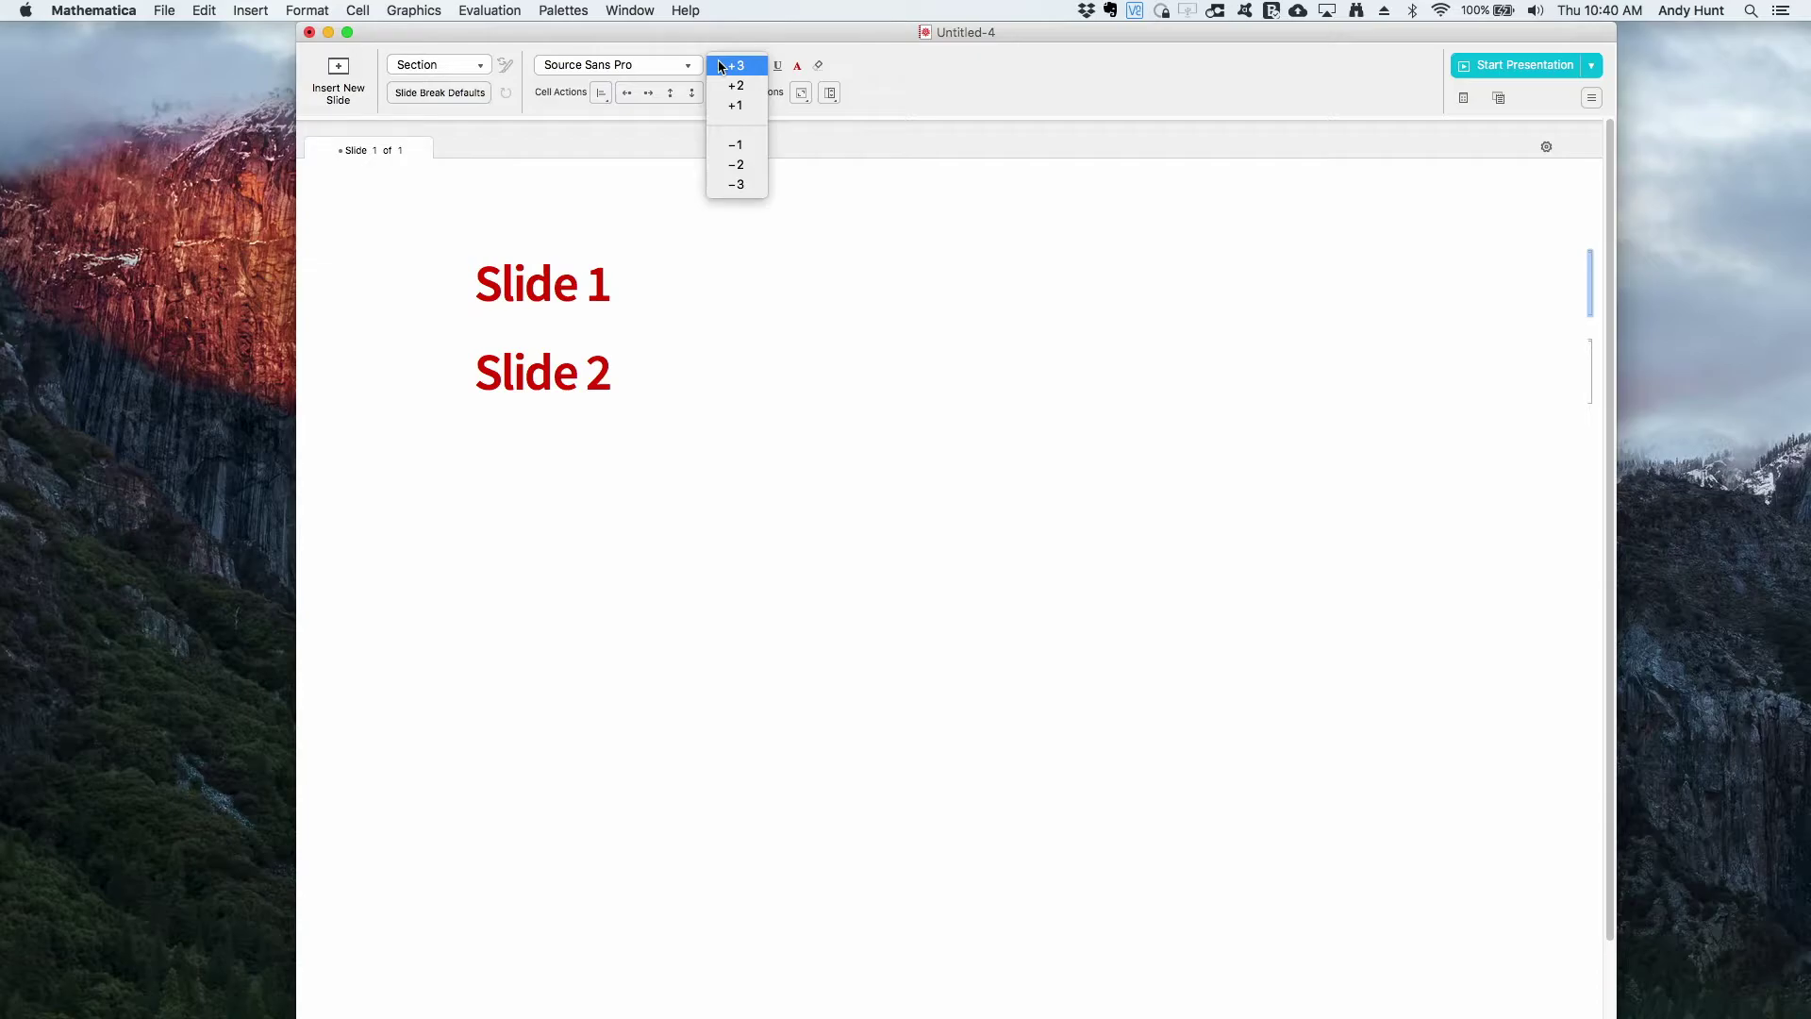
left_click(720, 66)
left_click(721, 66)
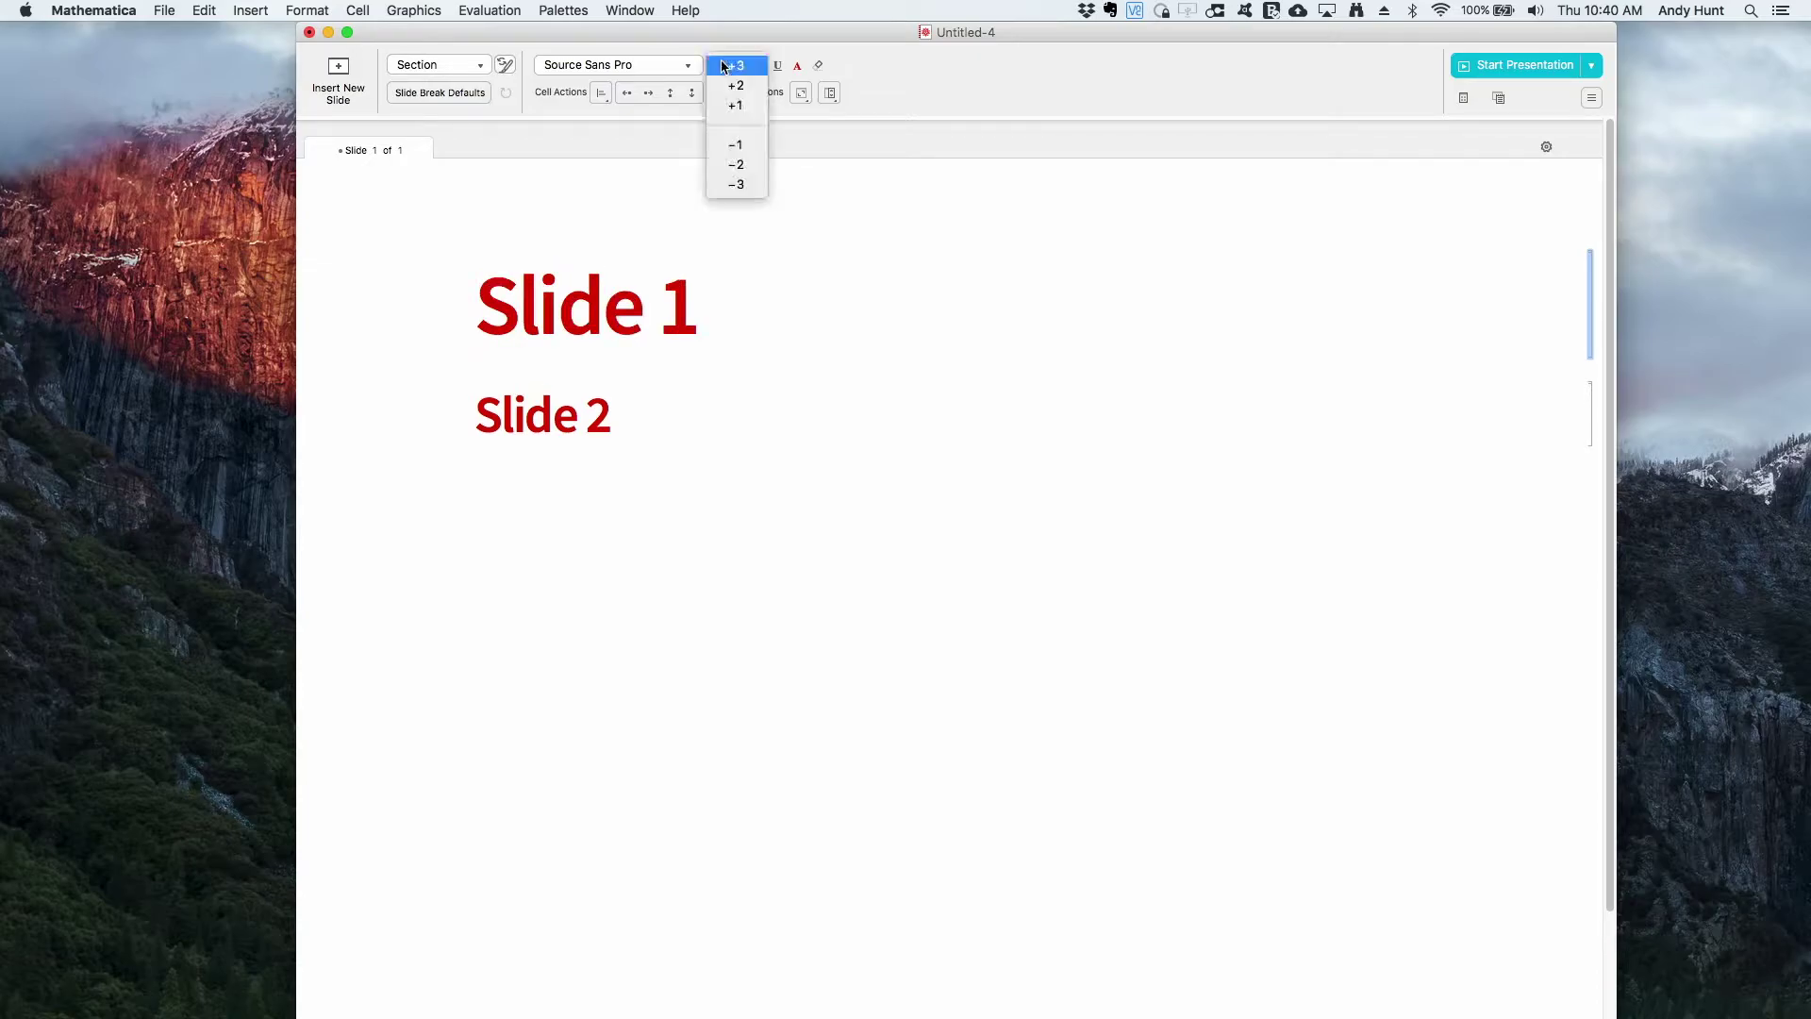
left_click(722, 66)
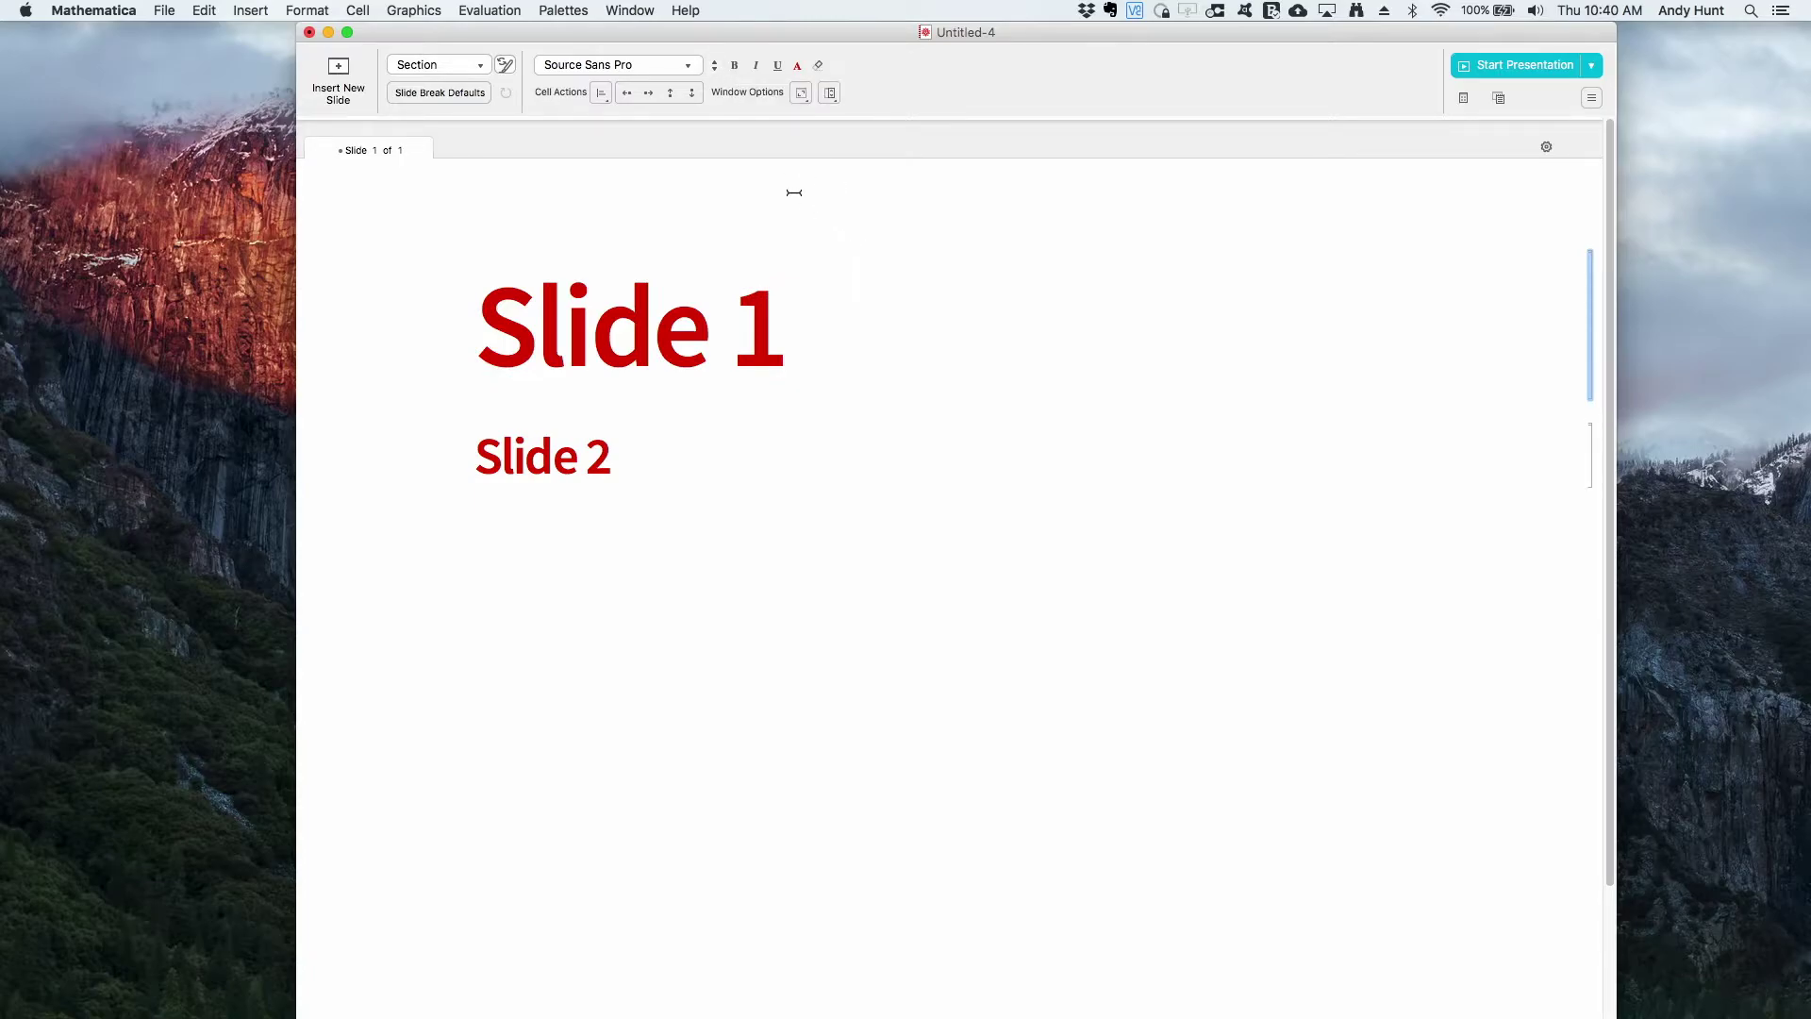
left_click(755, 67)
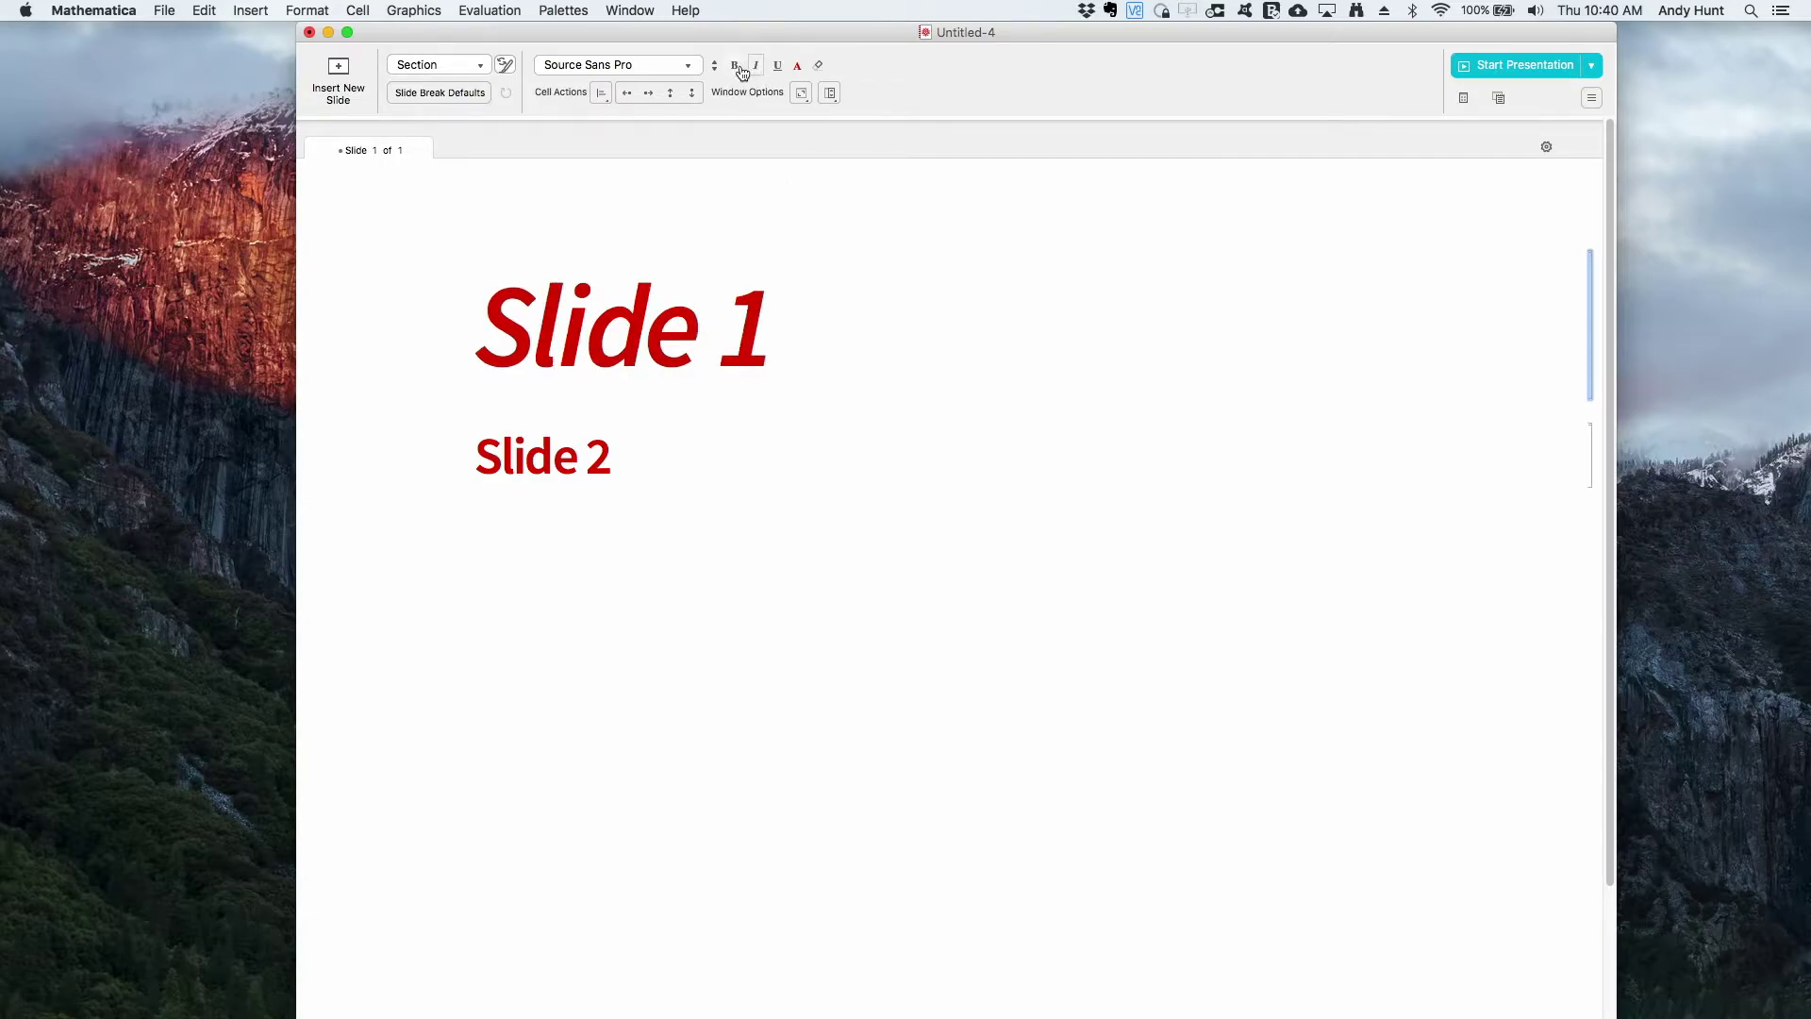
left_click(736, 67)
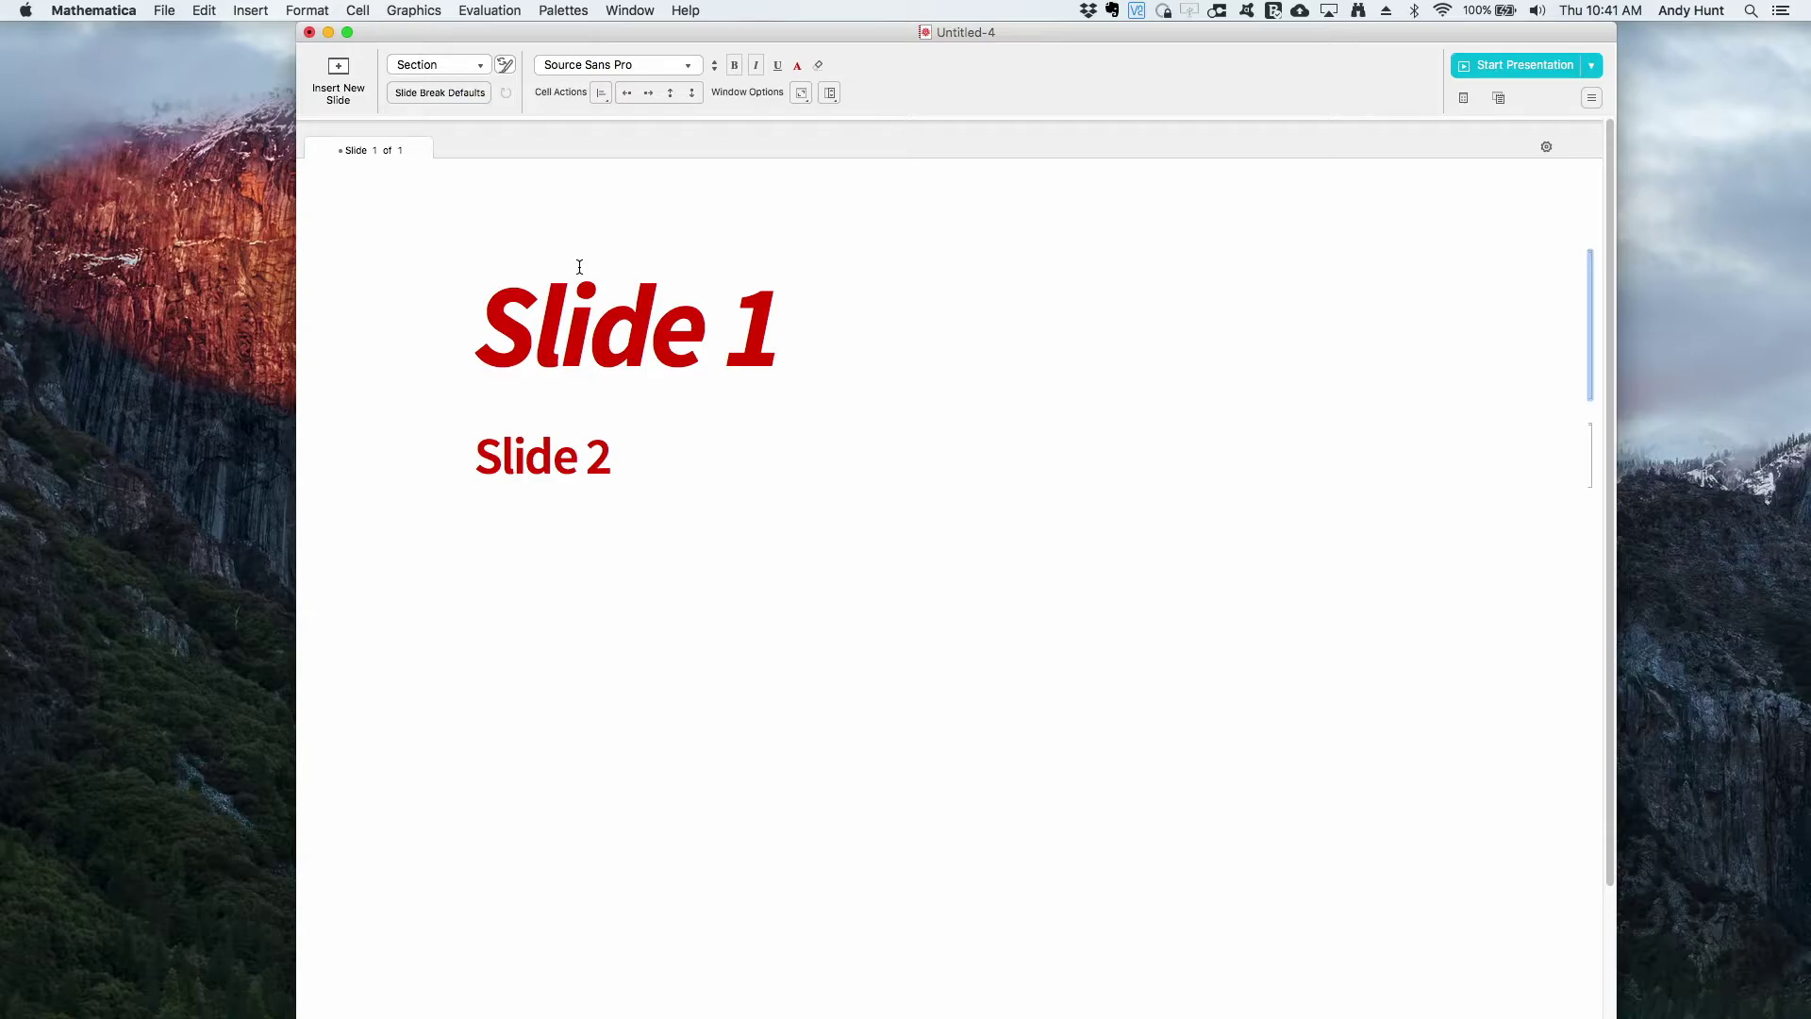
Update all Section cells with the Slide 1 heading's font size, bold weight and italic slant
left_click(505, 68)
left_click_drag(1810, 243, 1100, 298)
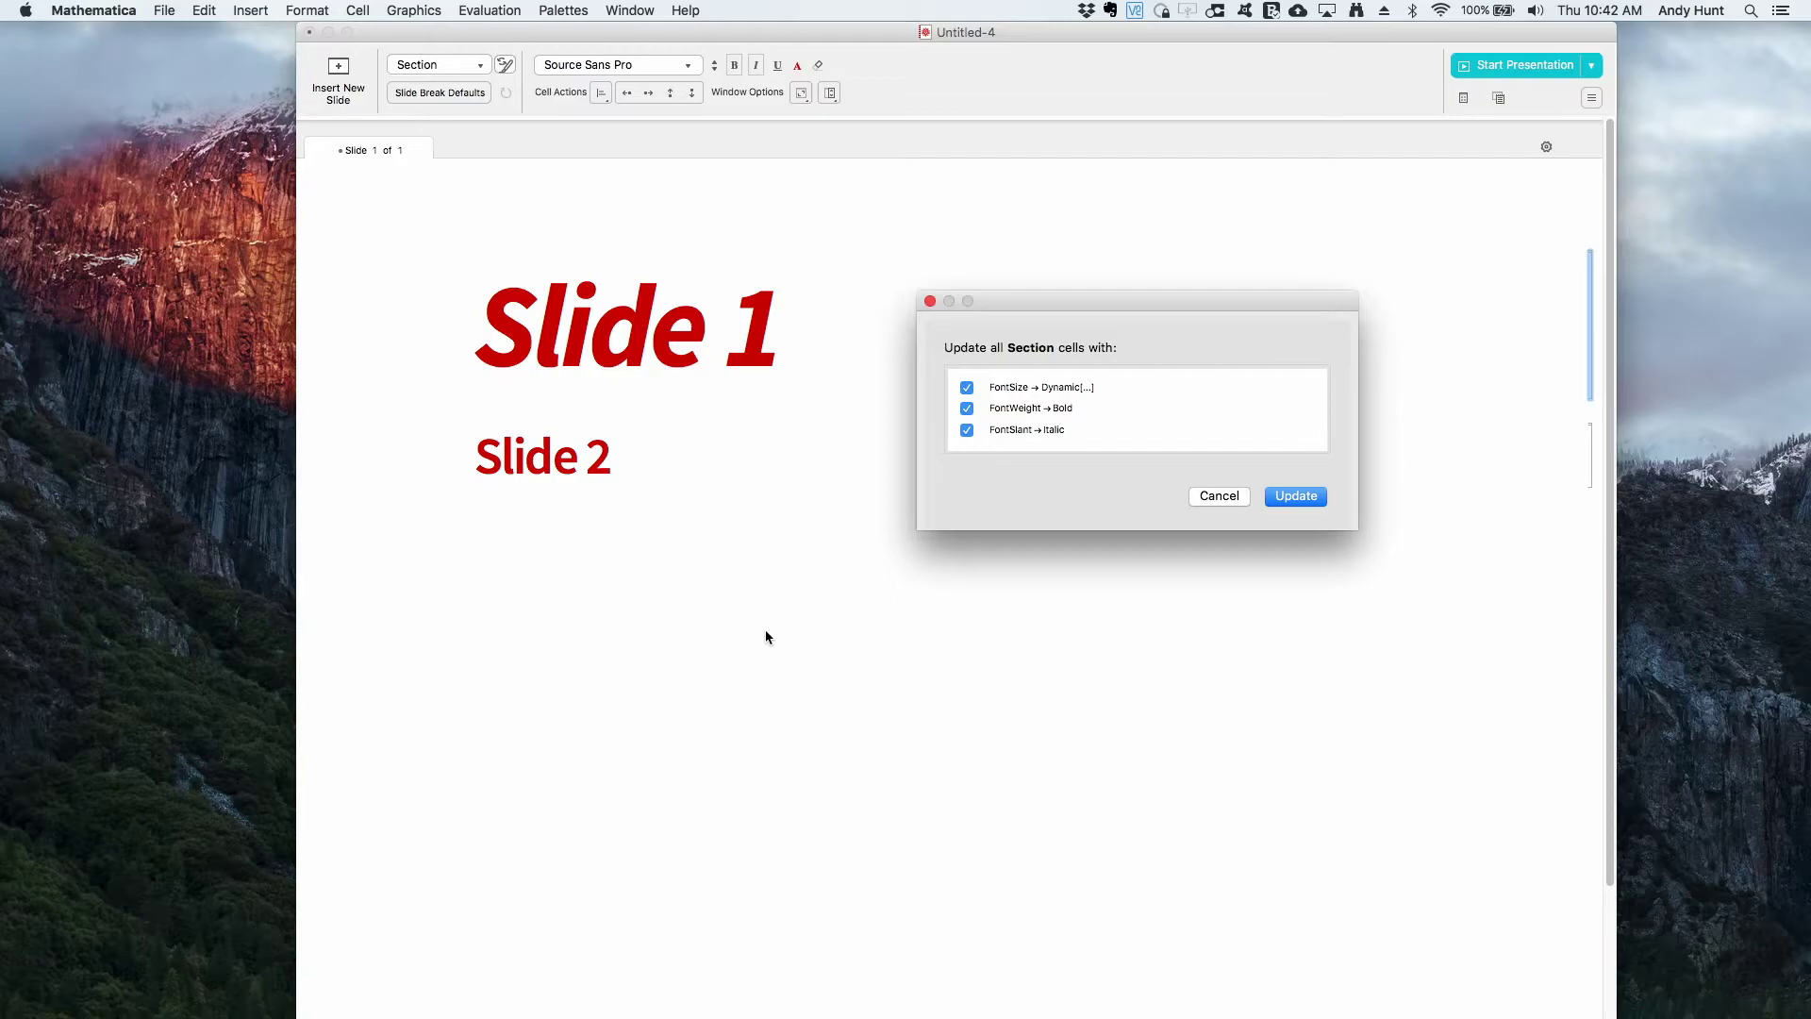
left_click(1281, 500)
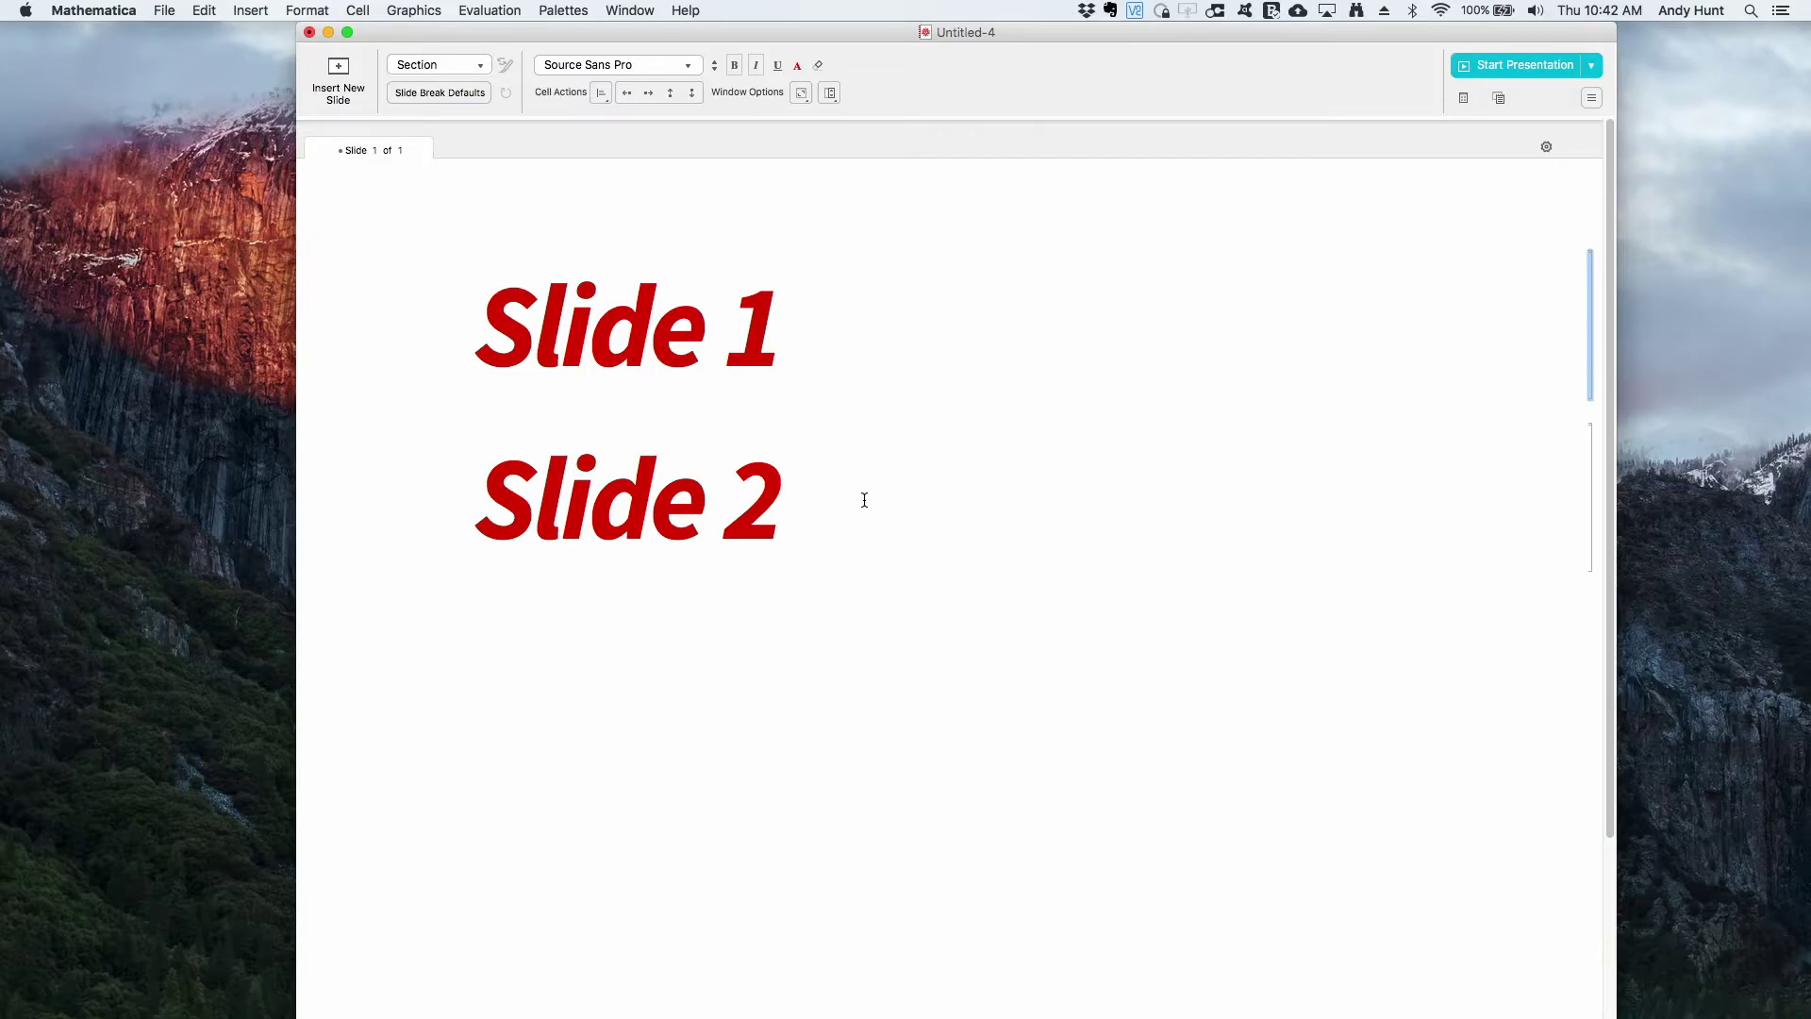
left_click(807, 589)
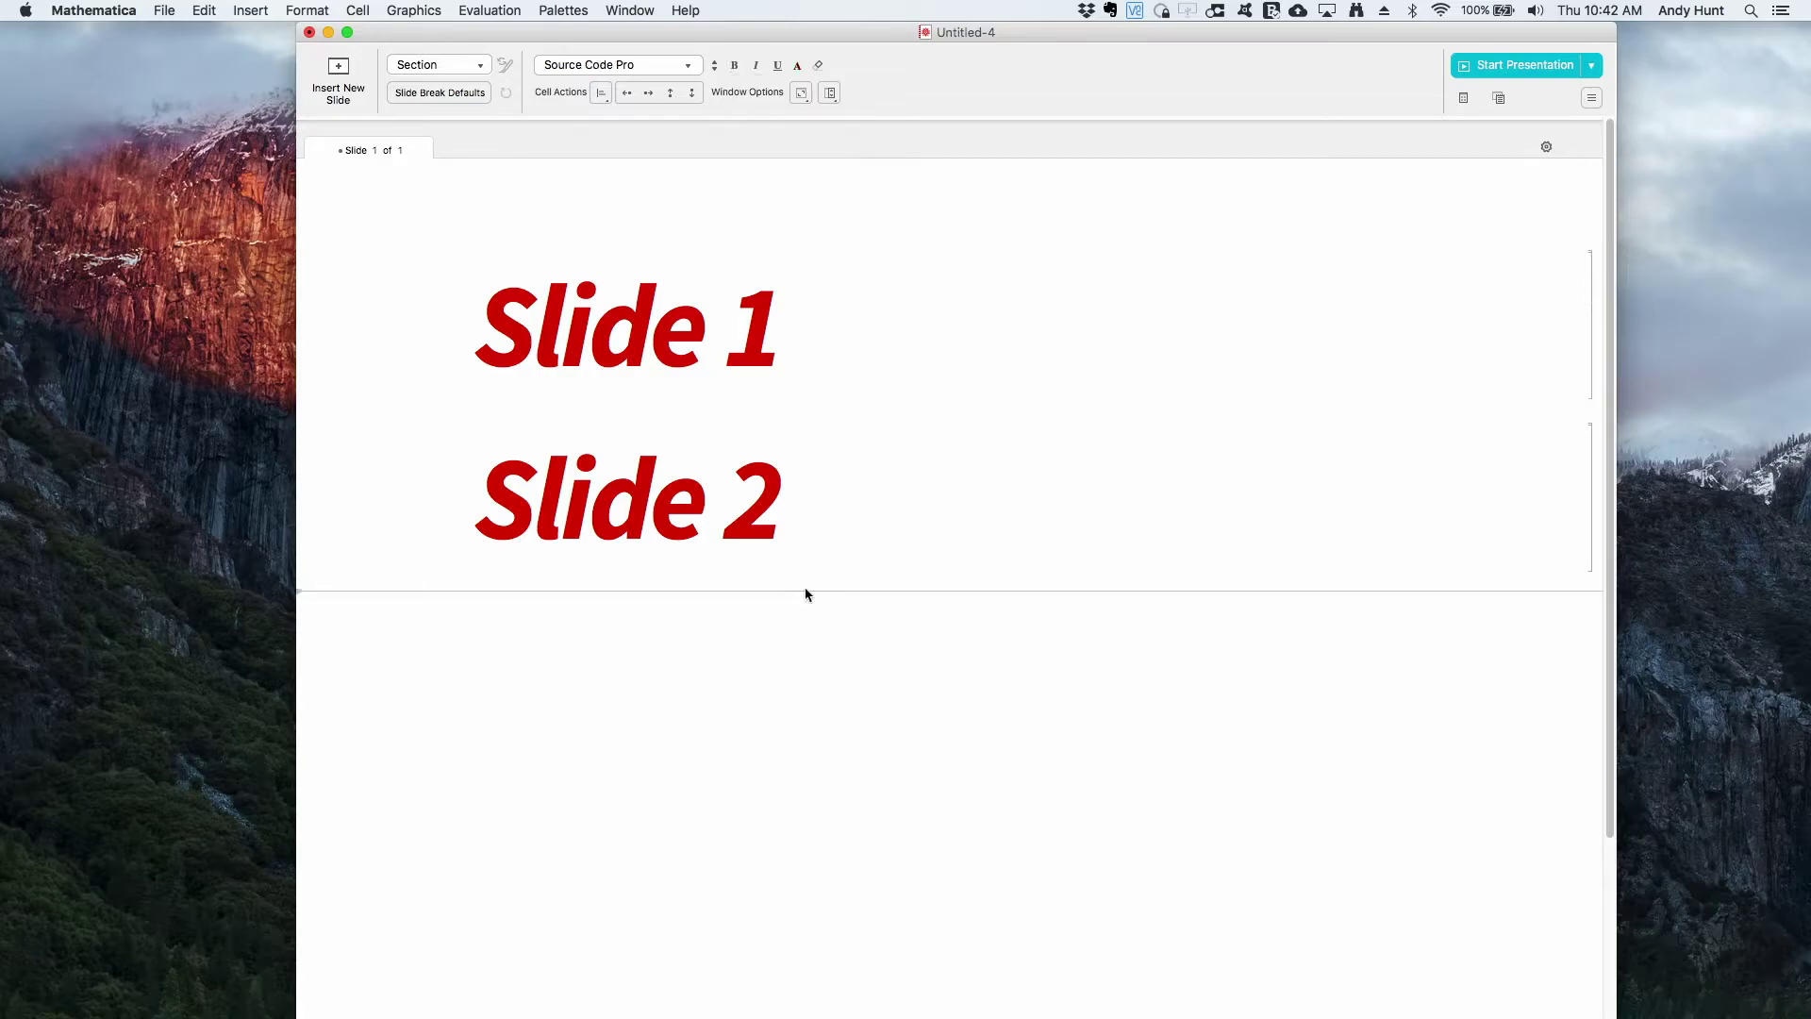
Show the underlying cell expression of the Slide 1 heading to examine its options, and return it to formatted view
double_click(830, 323)
left_click(982, 323)
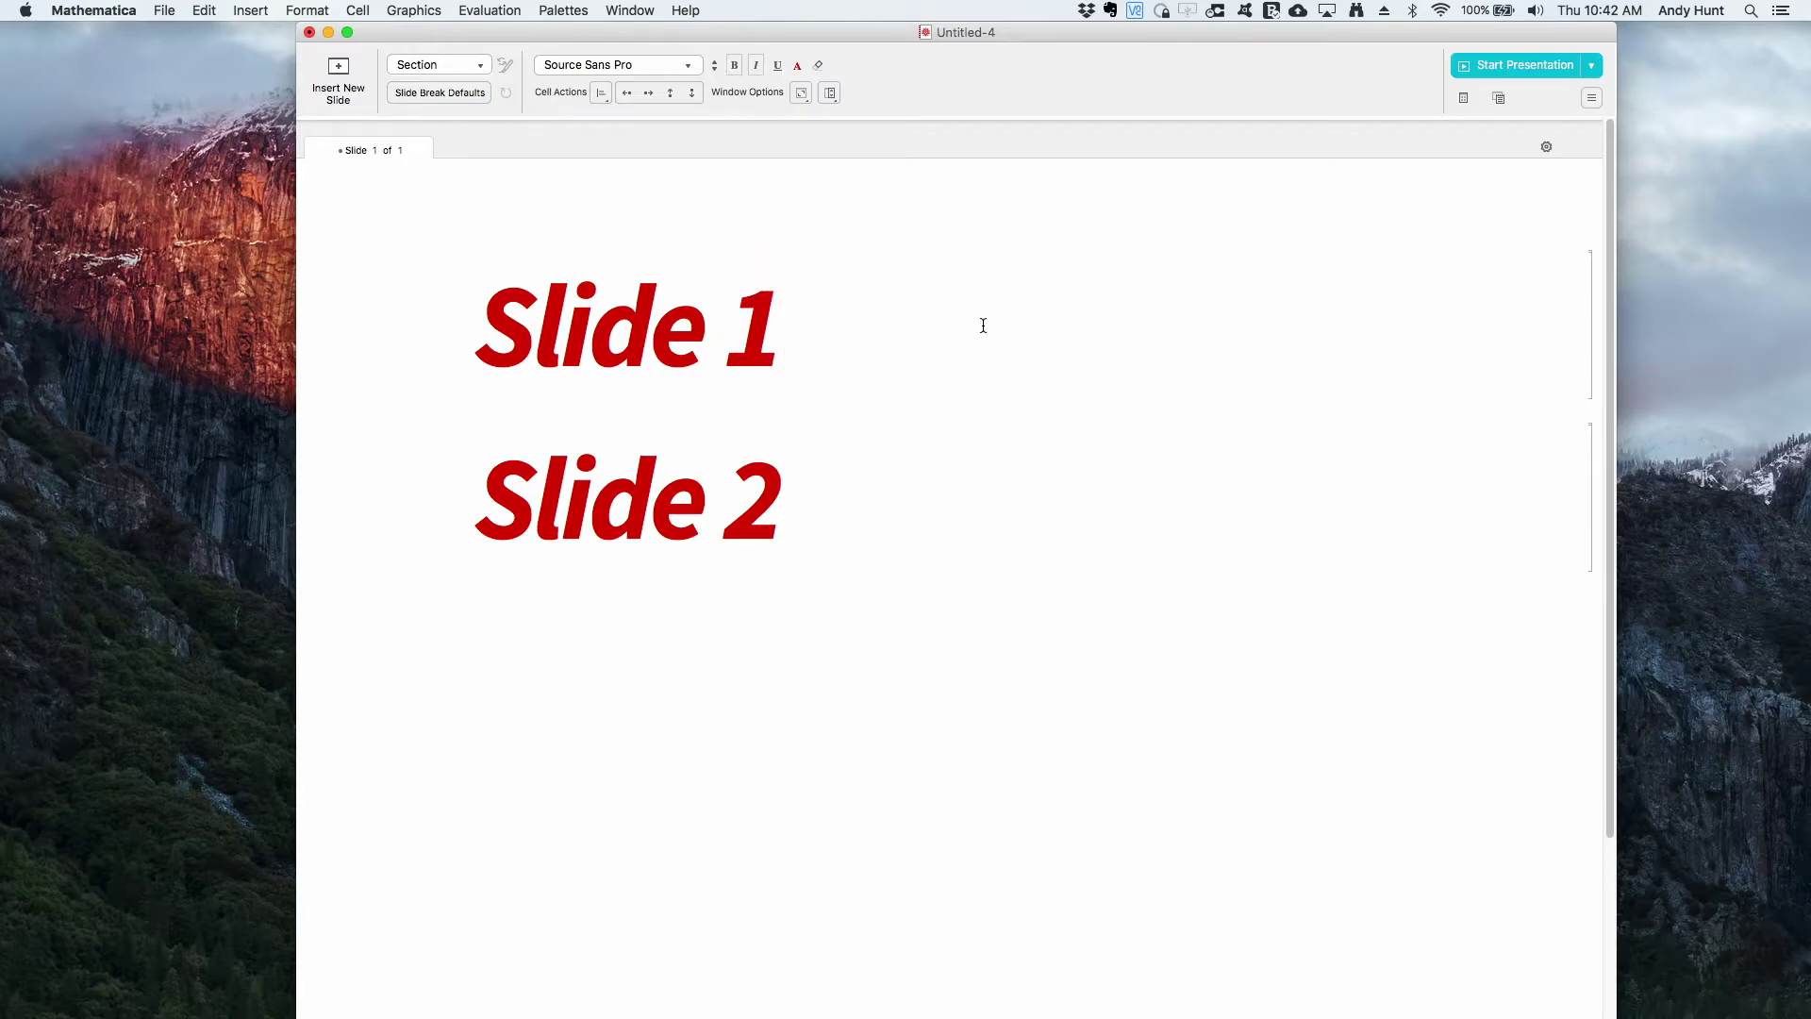
key("super+shift+e")
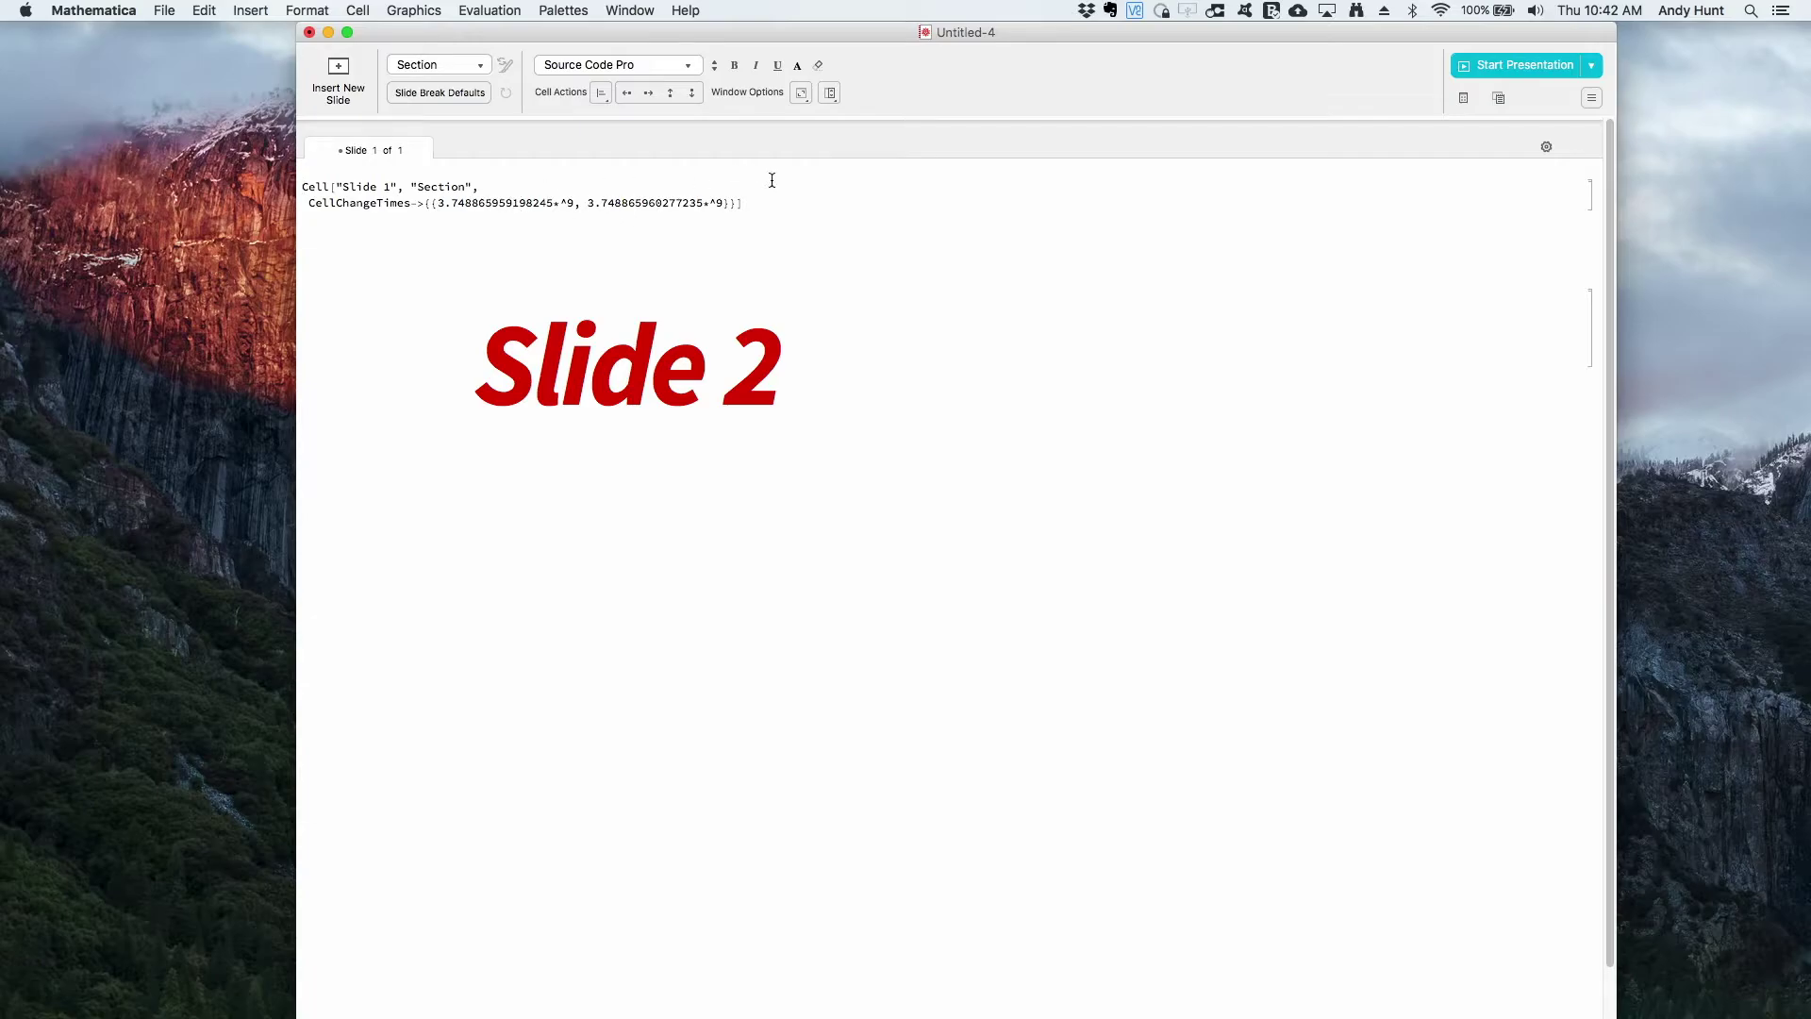
key("super+shift+e")
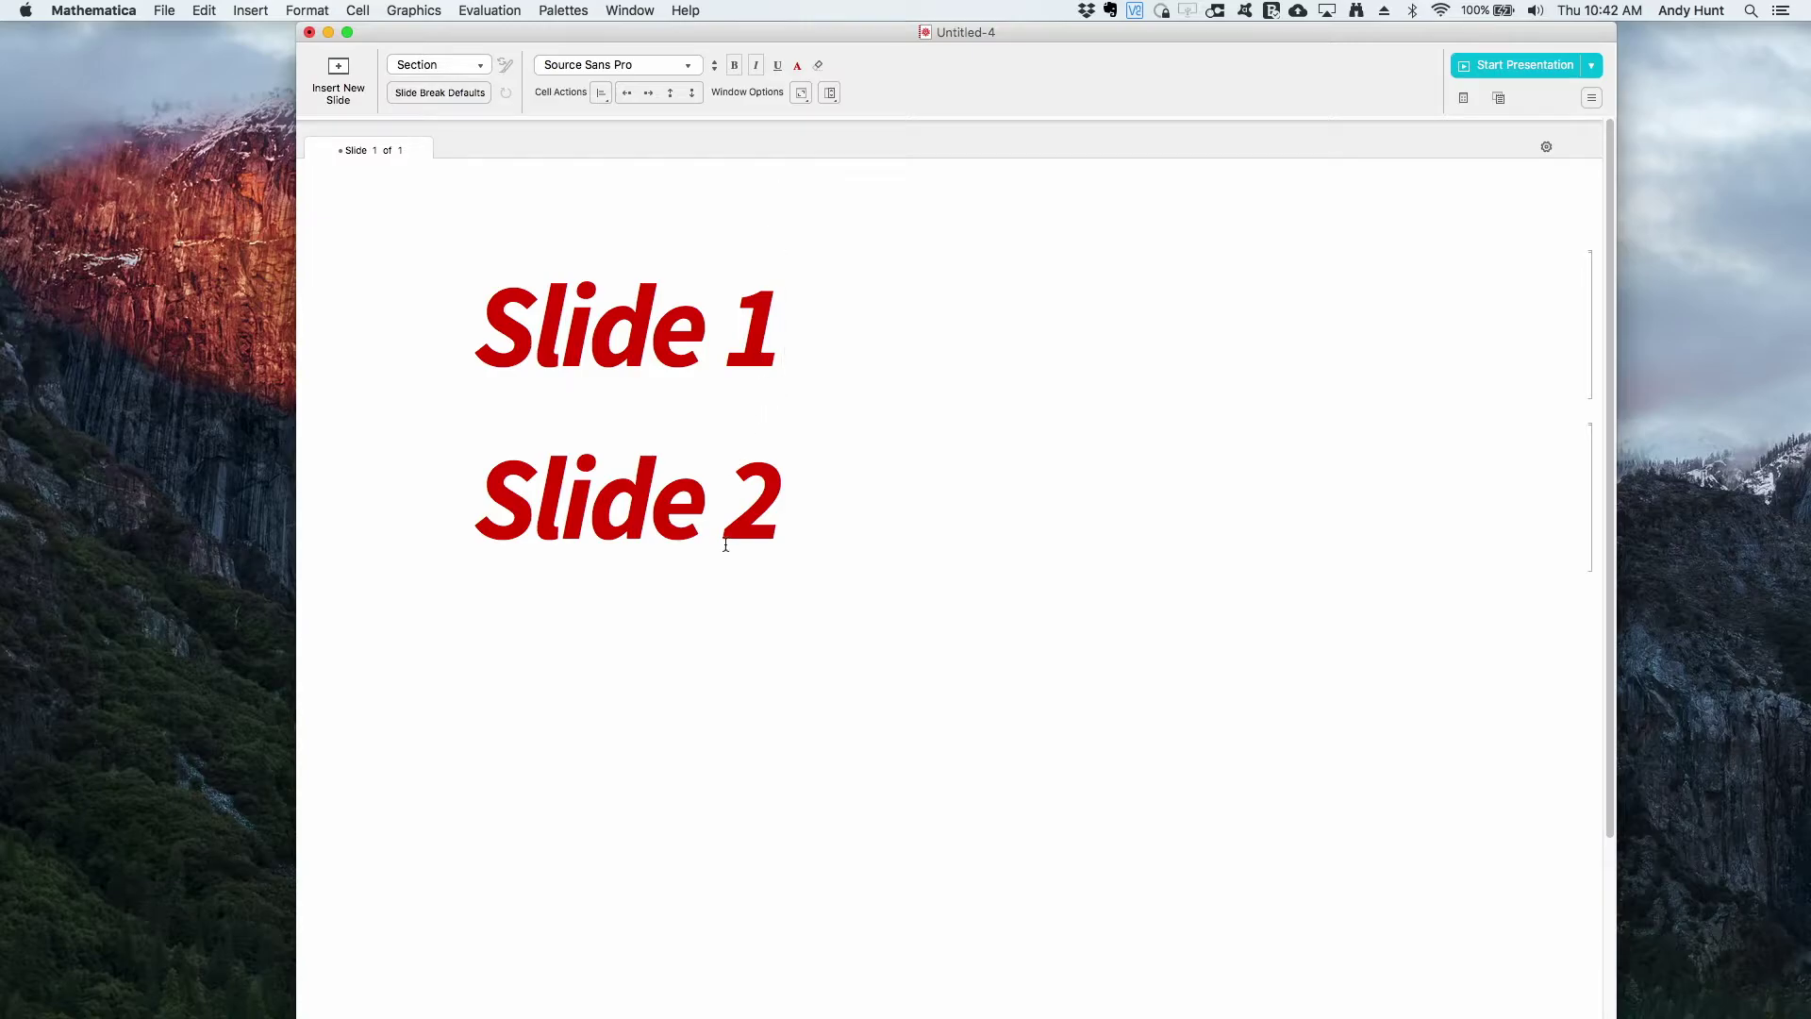
Add a third Section cell reading "Slide 3" below the Slide 2 heading
left_click(675, 598)
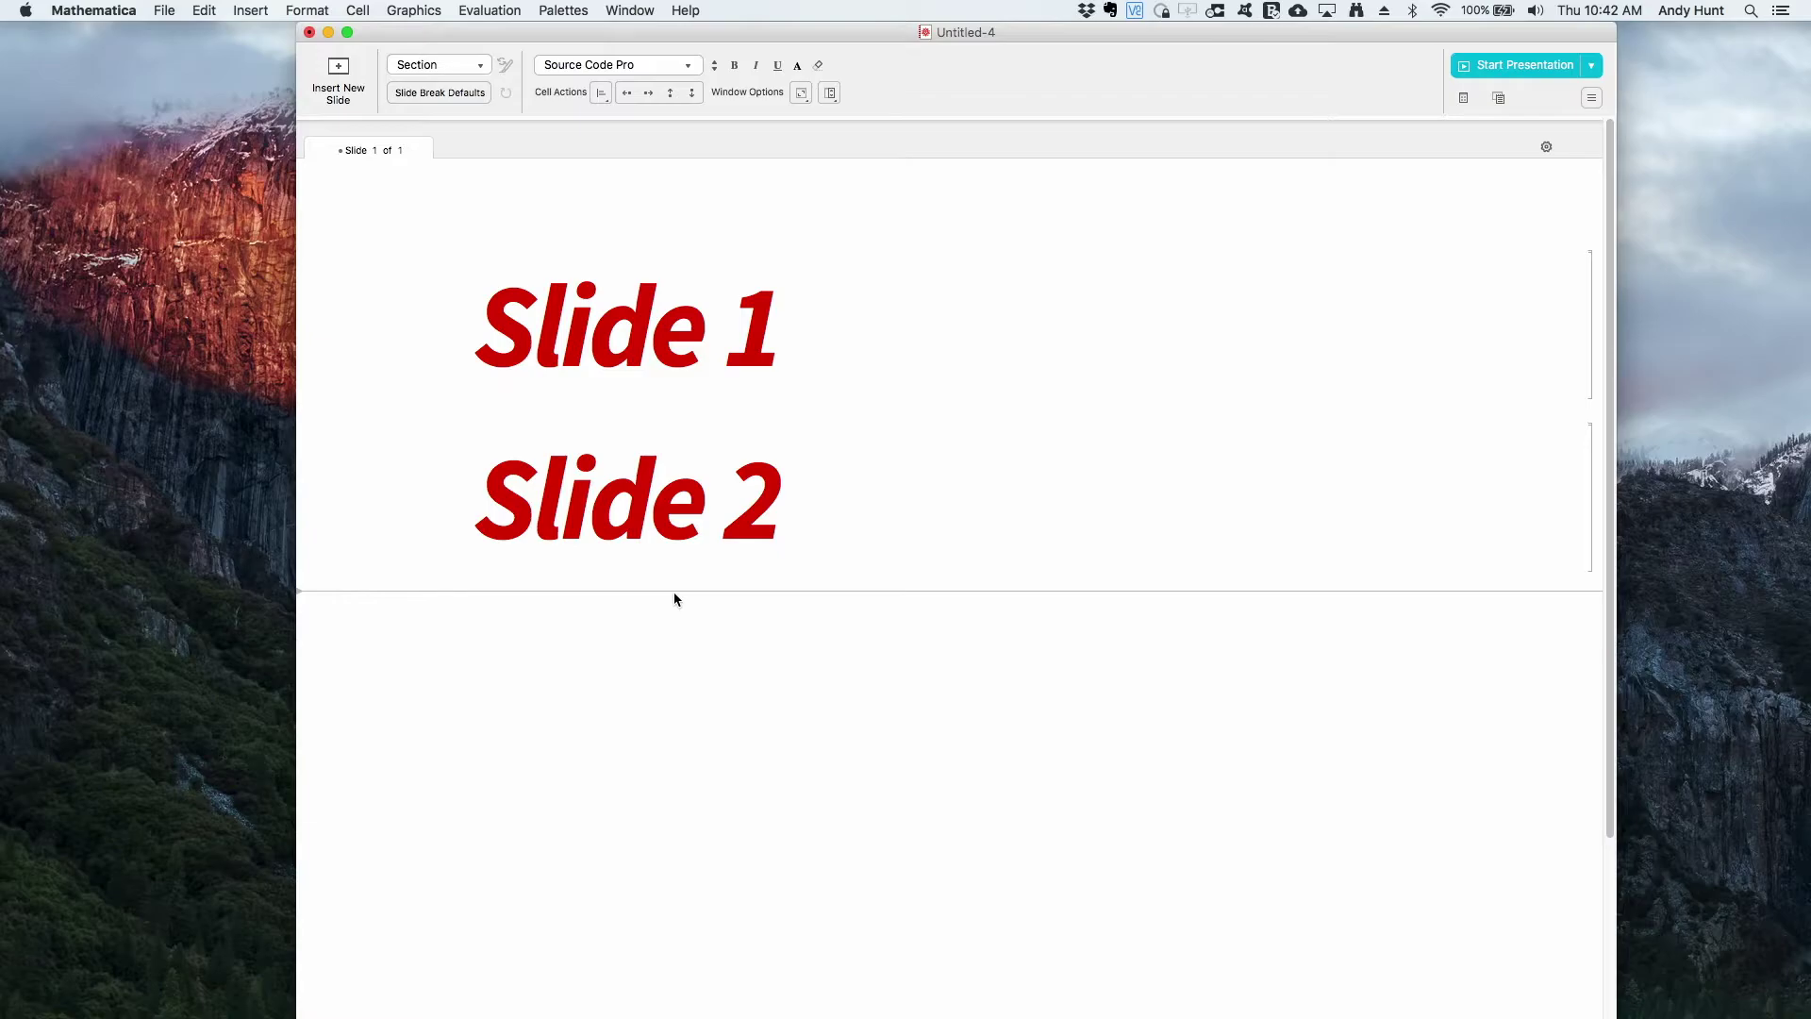
left_click(430, 66)
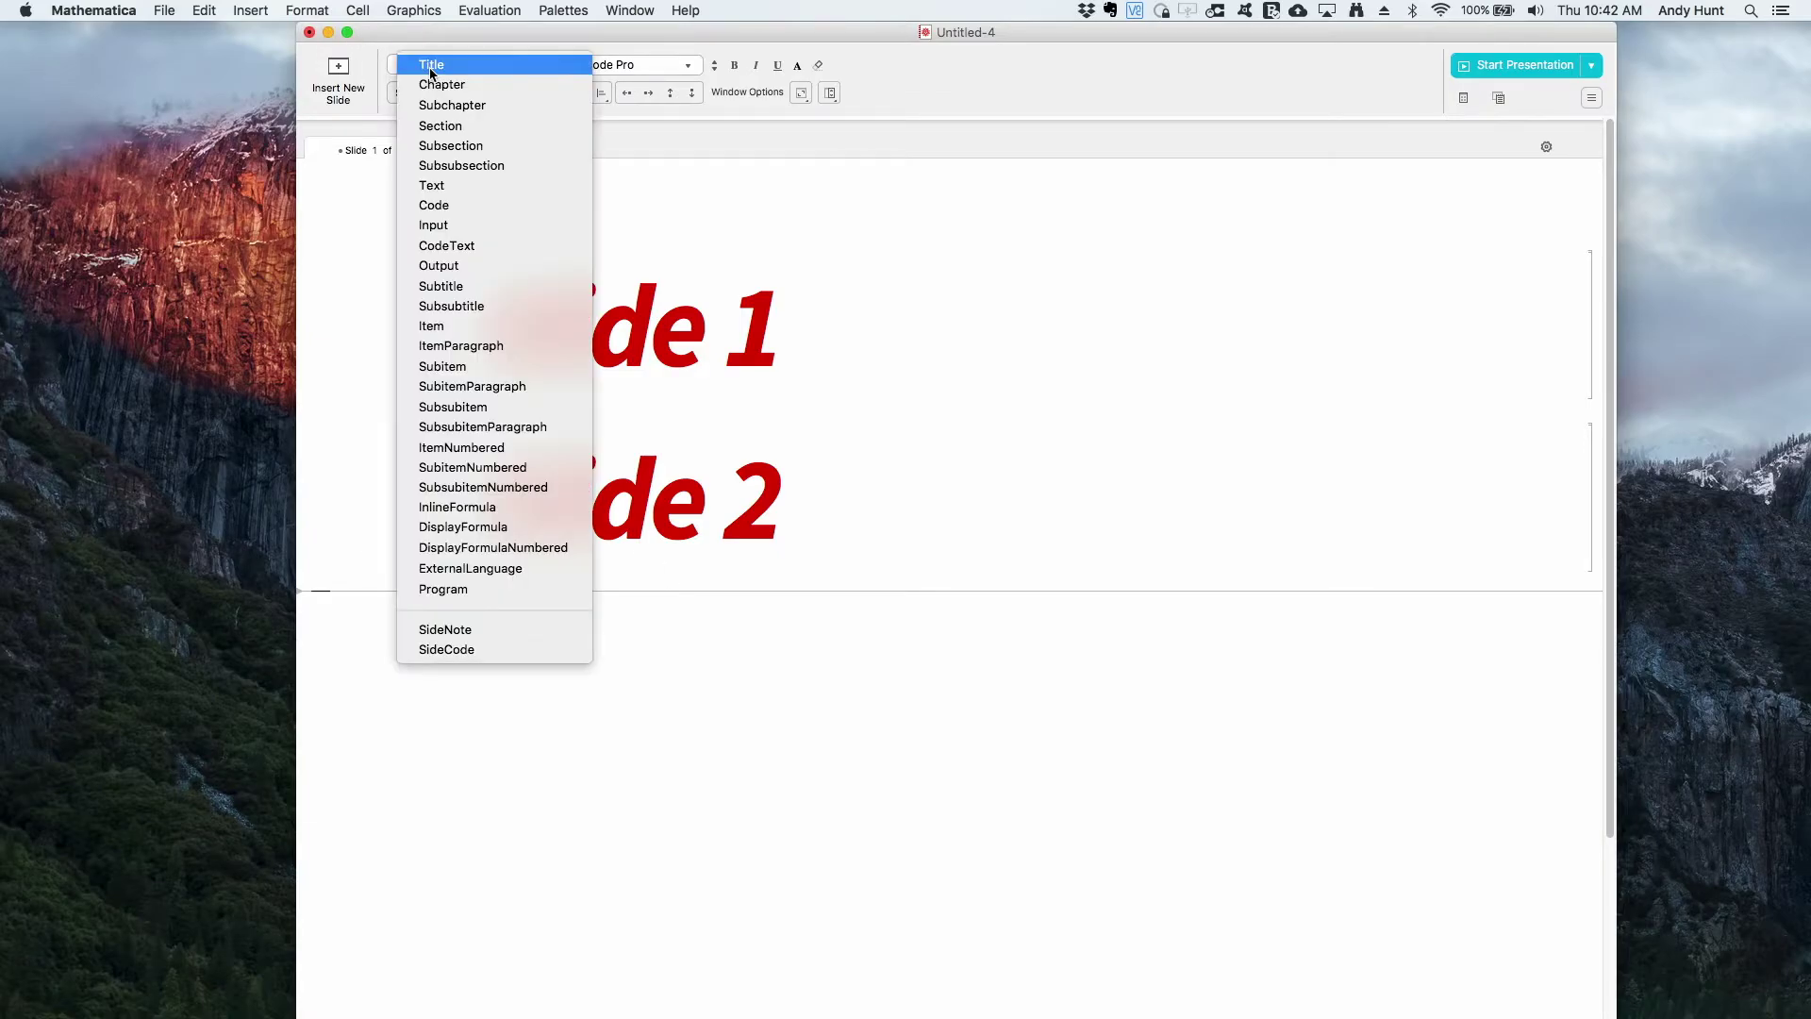
left_click(423, 125)
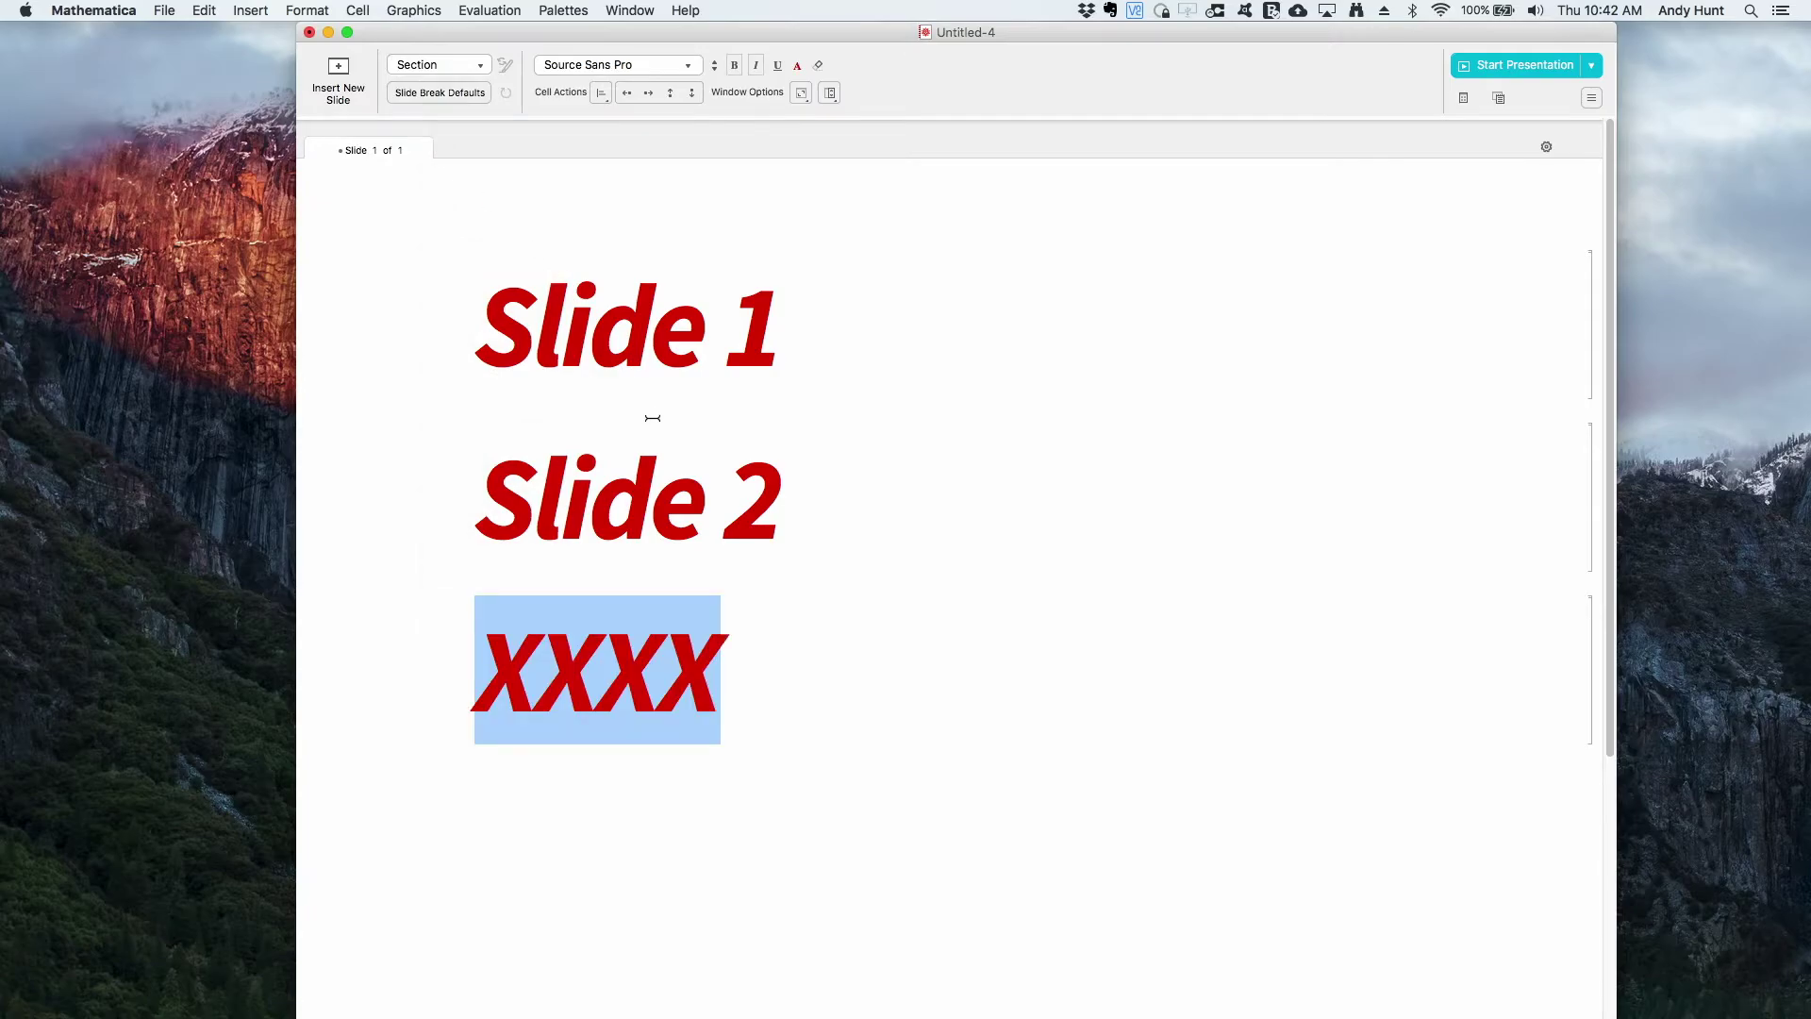
type("Section")
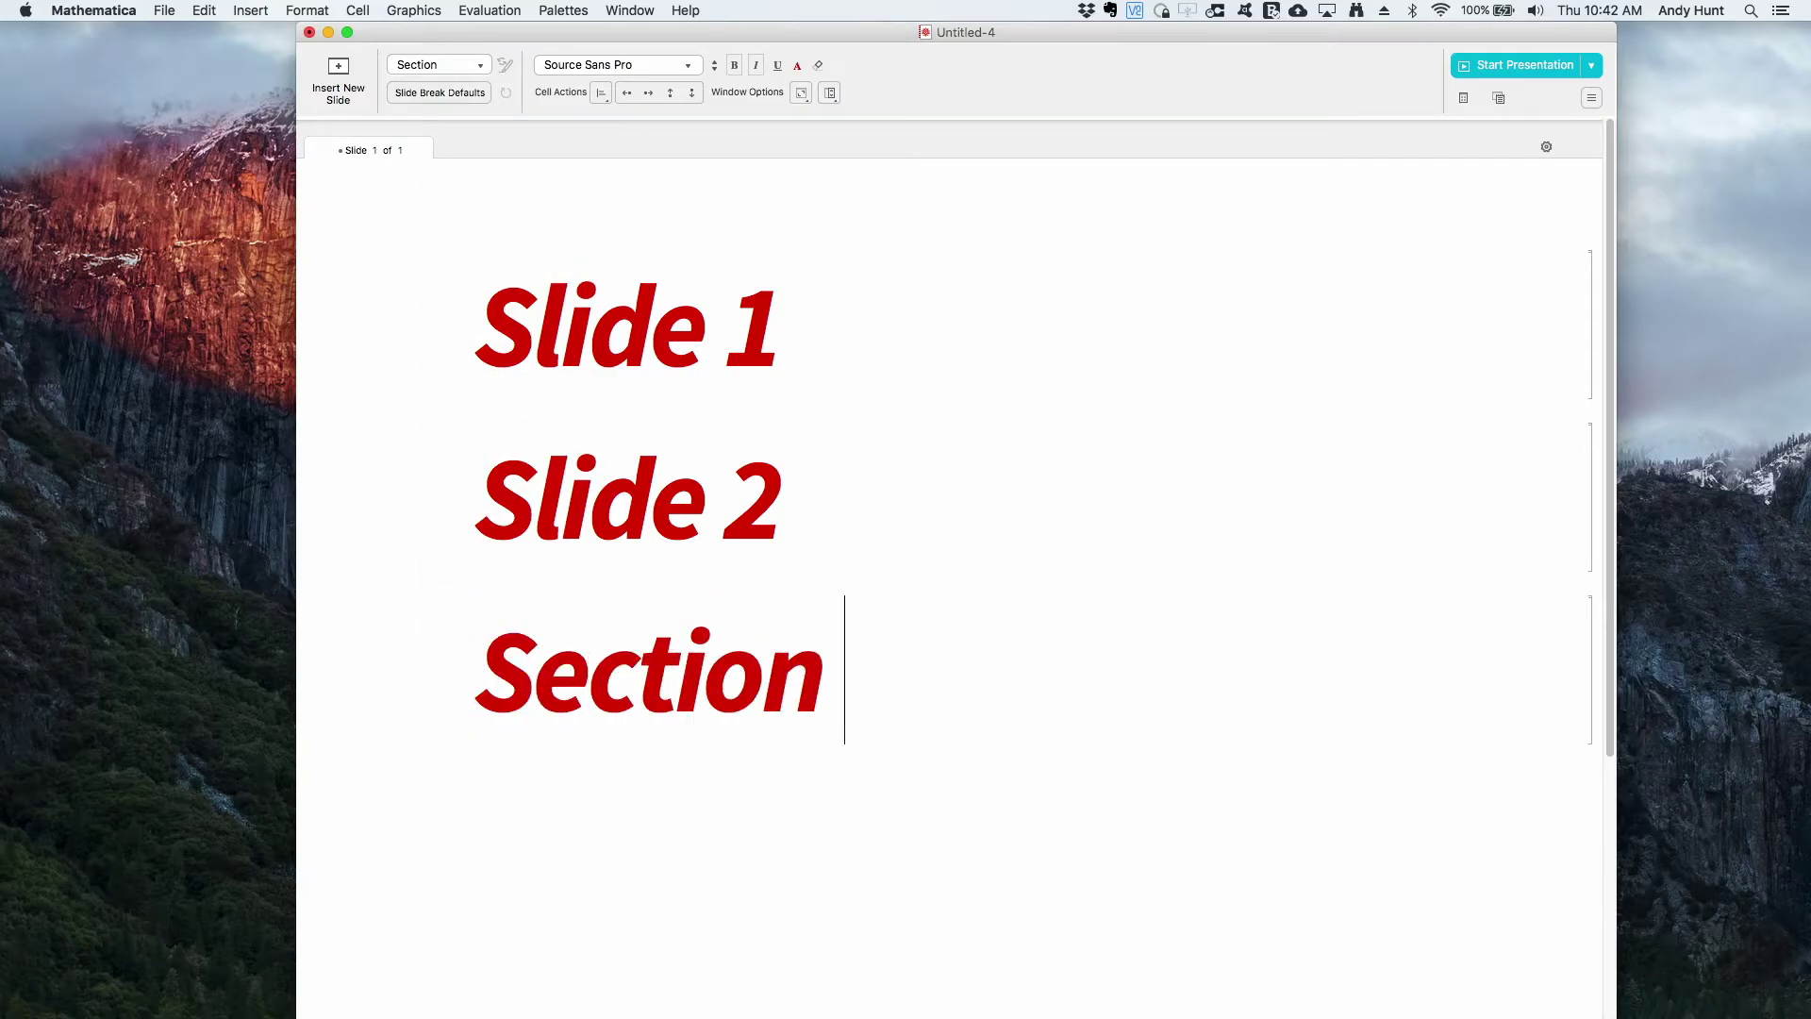
key("super+a")
type("Slide 3")
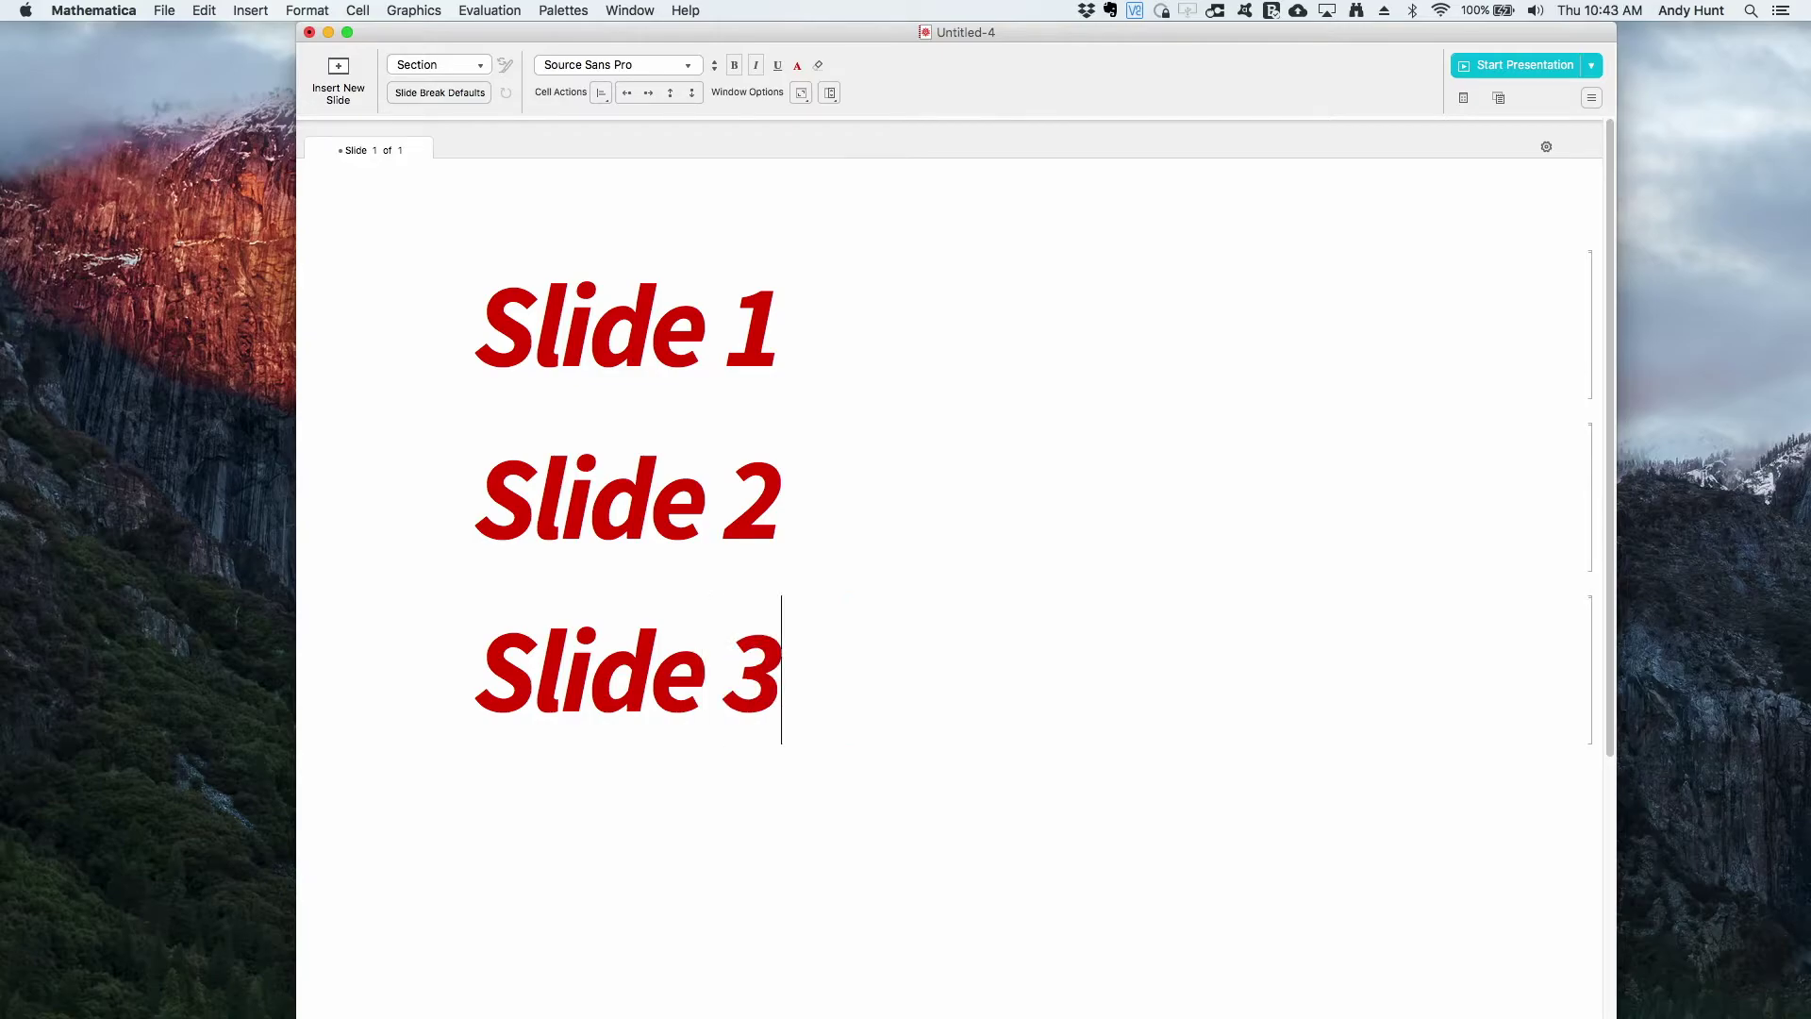
key("Down")
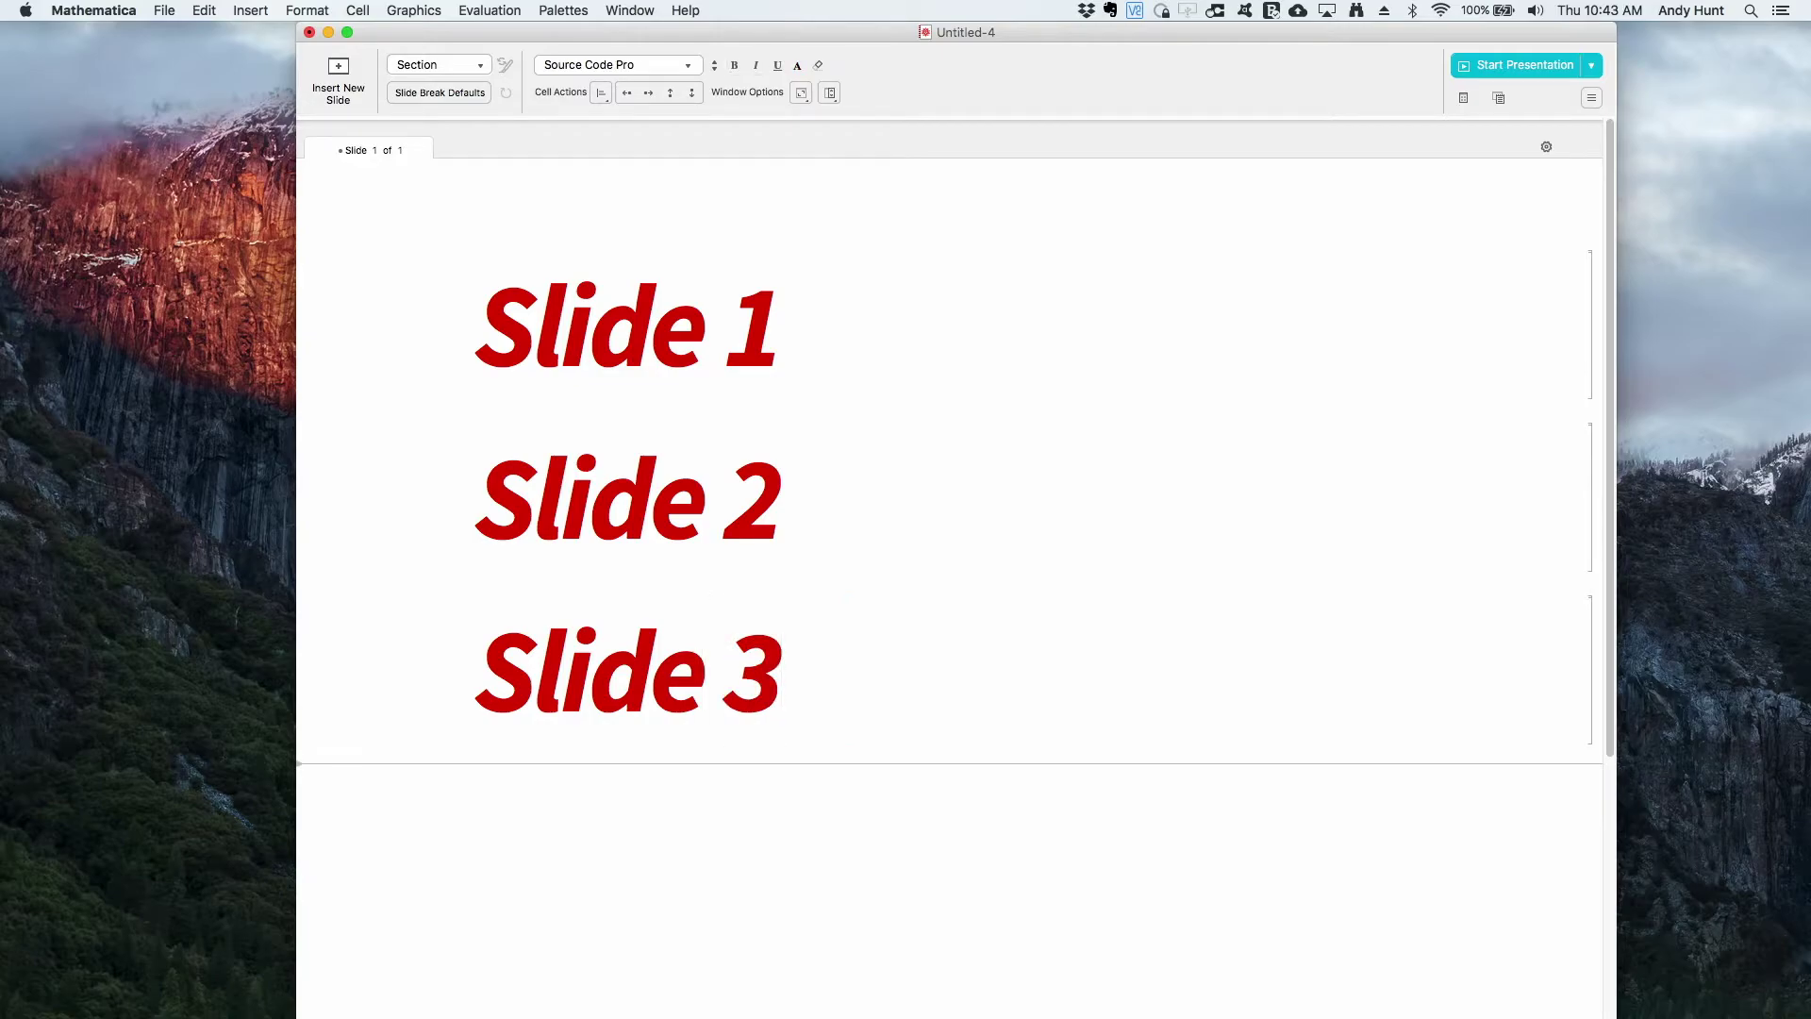
key("Up")
key("Up")
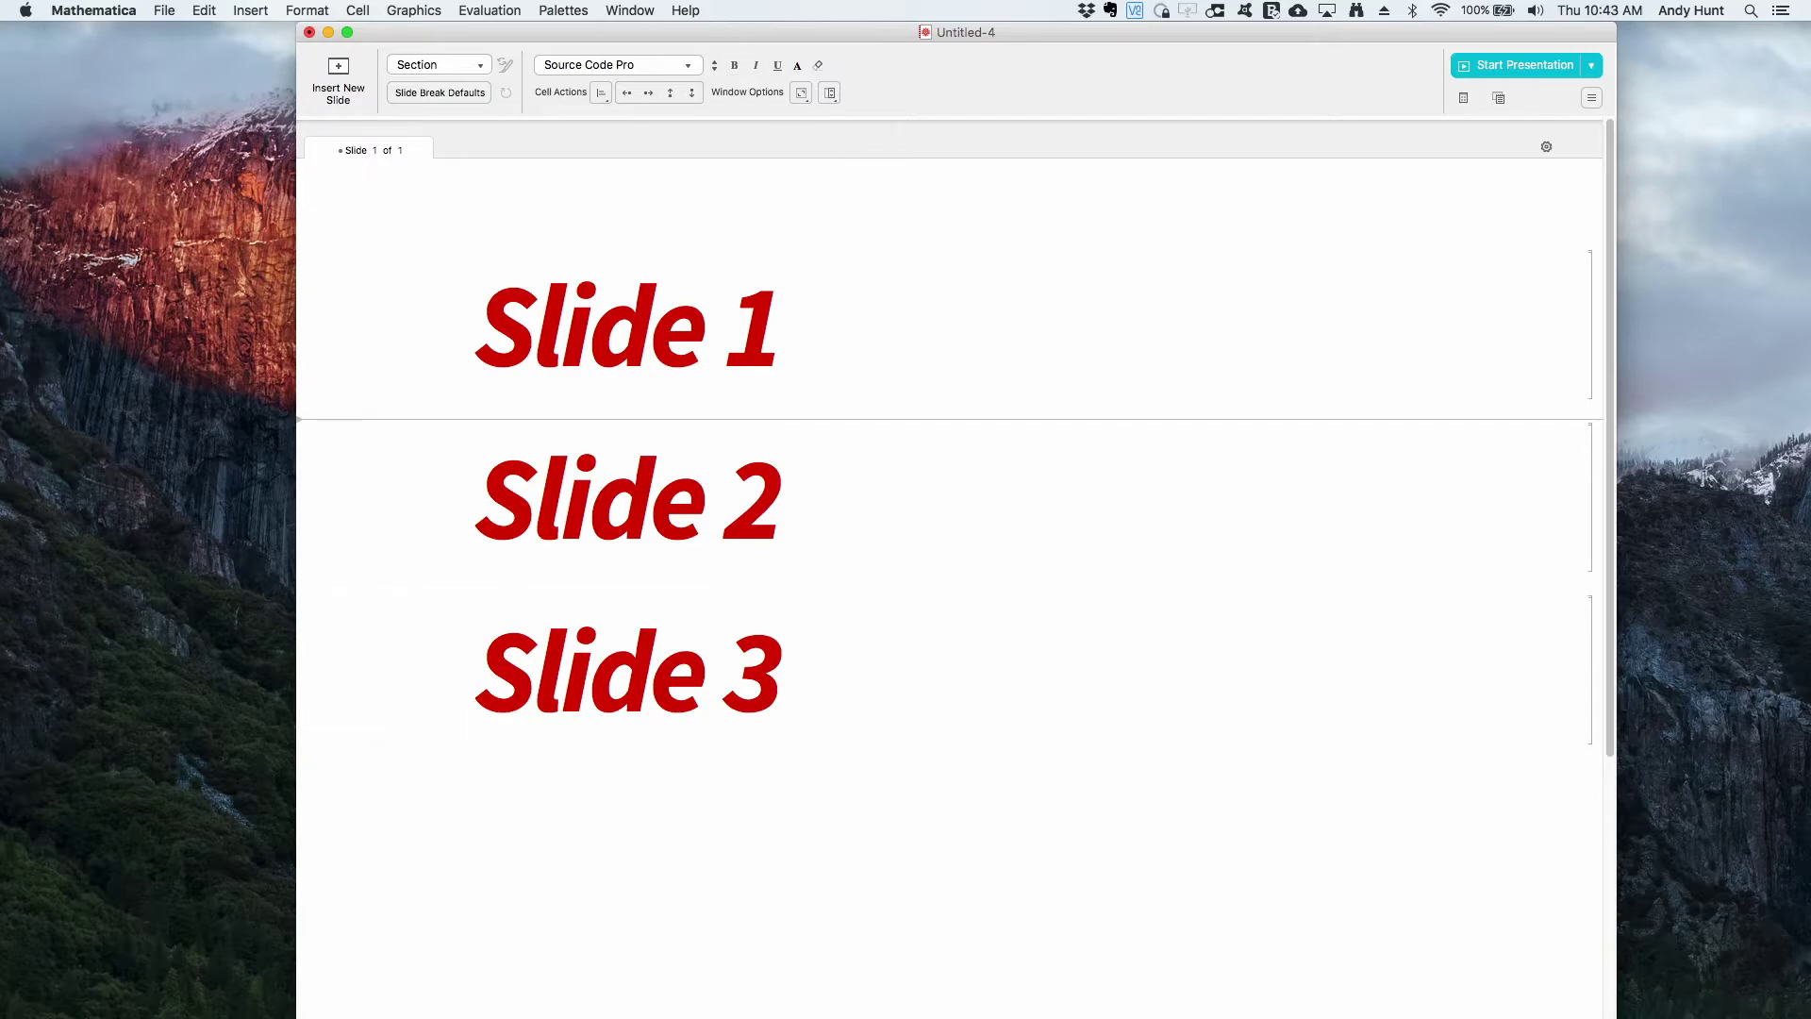
left_click(410, 64)
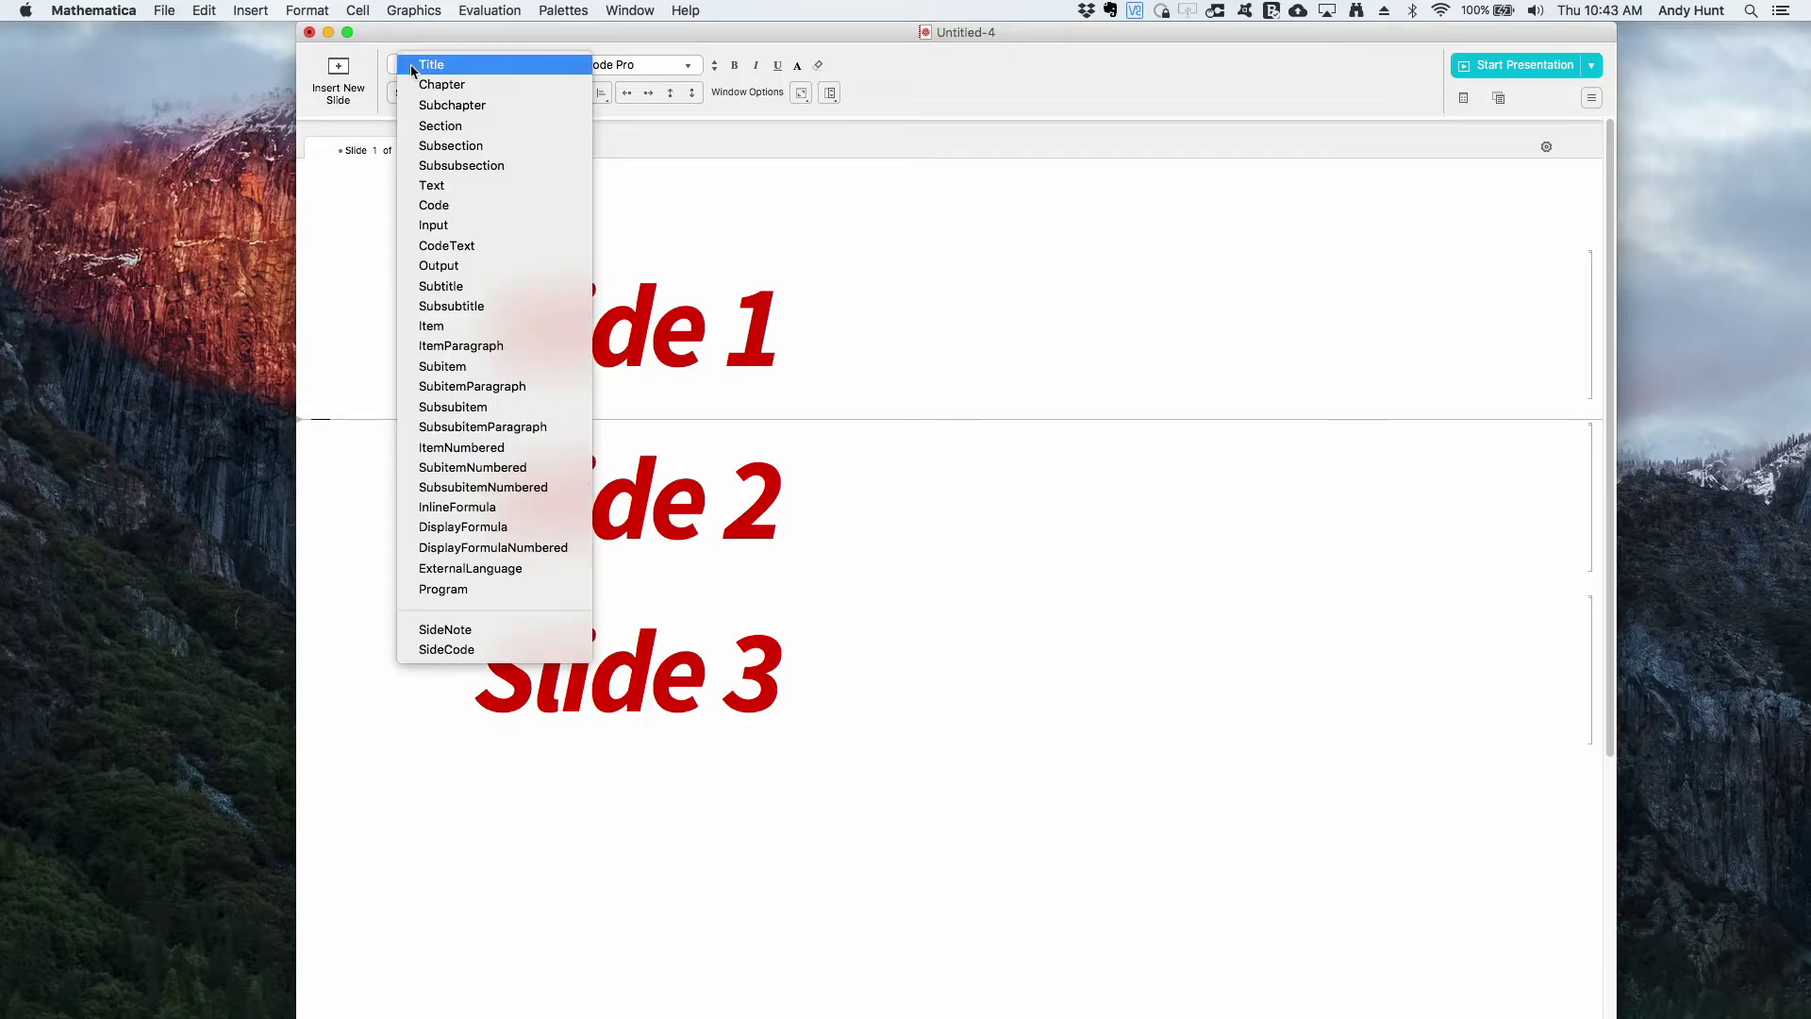
left_click(714, 155)
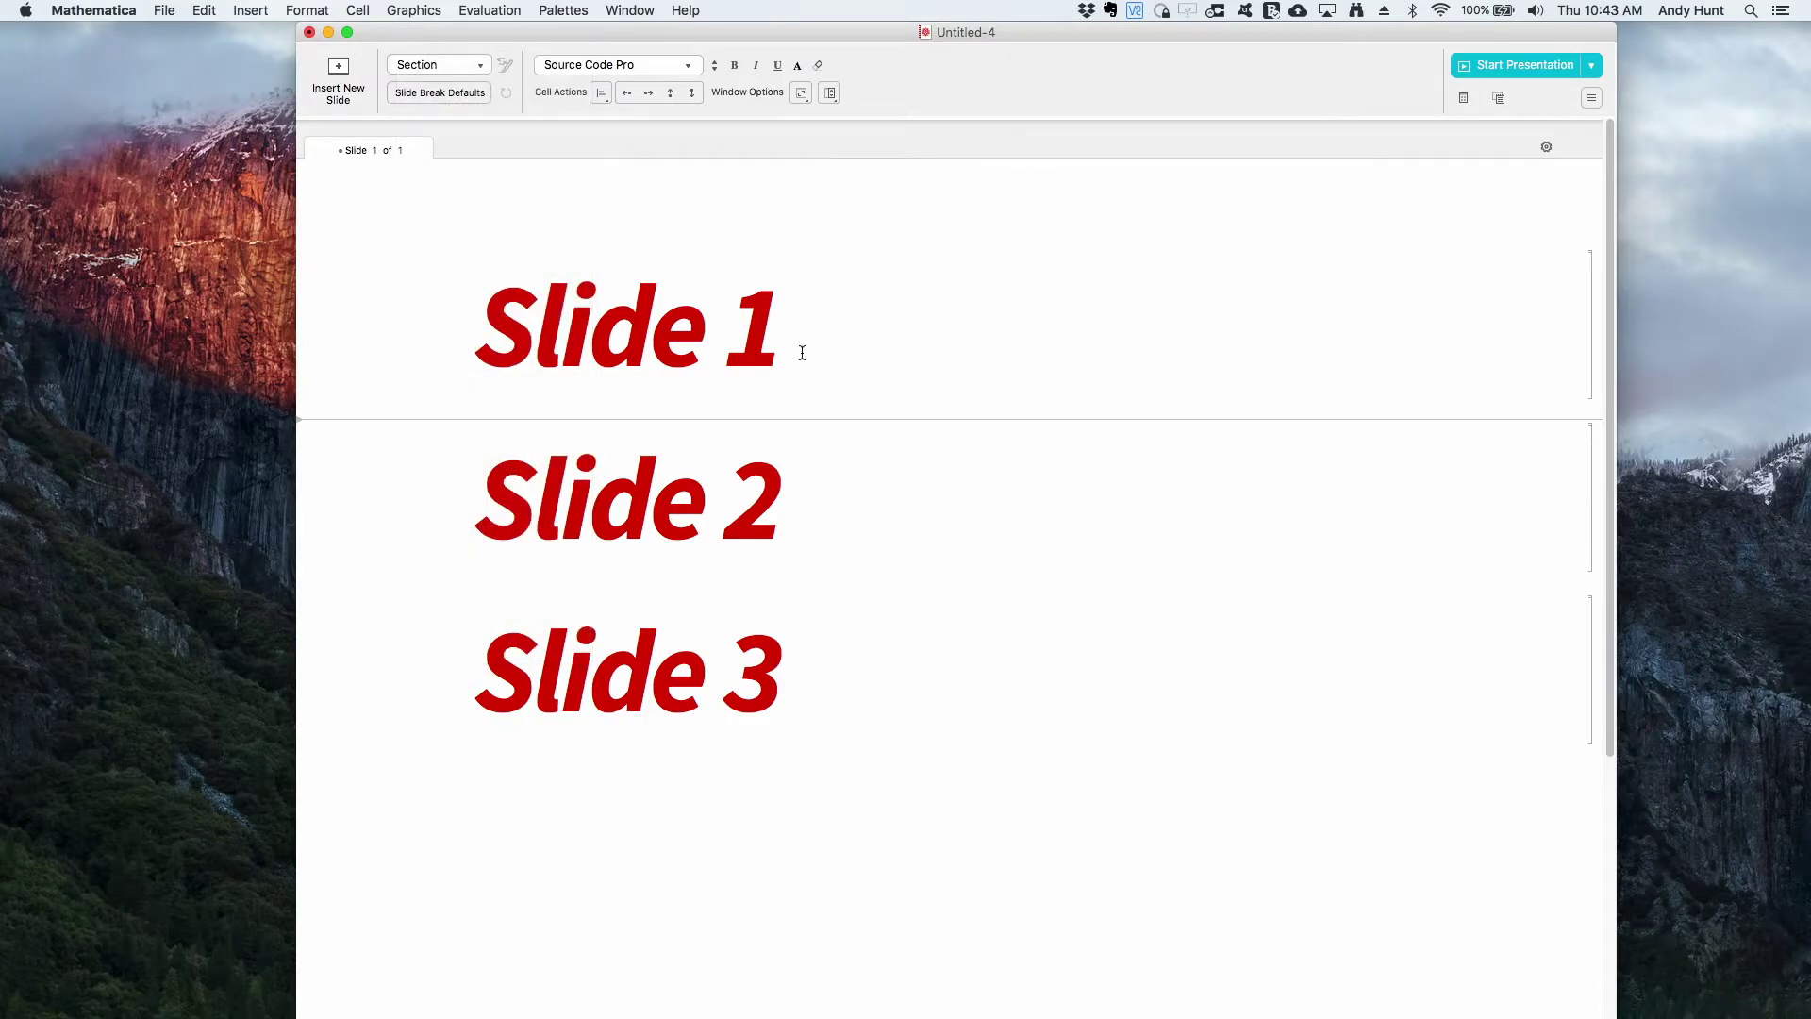
Align the Slide 1 heading cell to the right
left_click(772, 385)
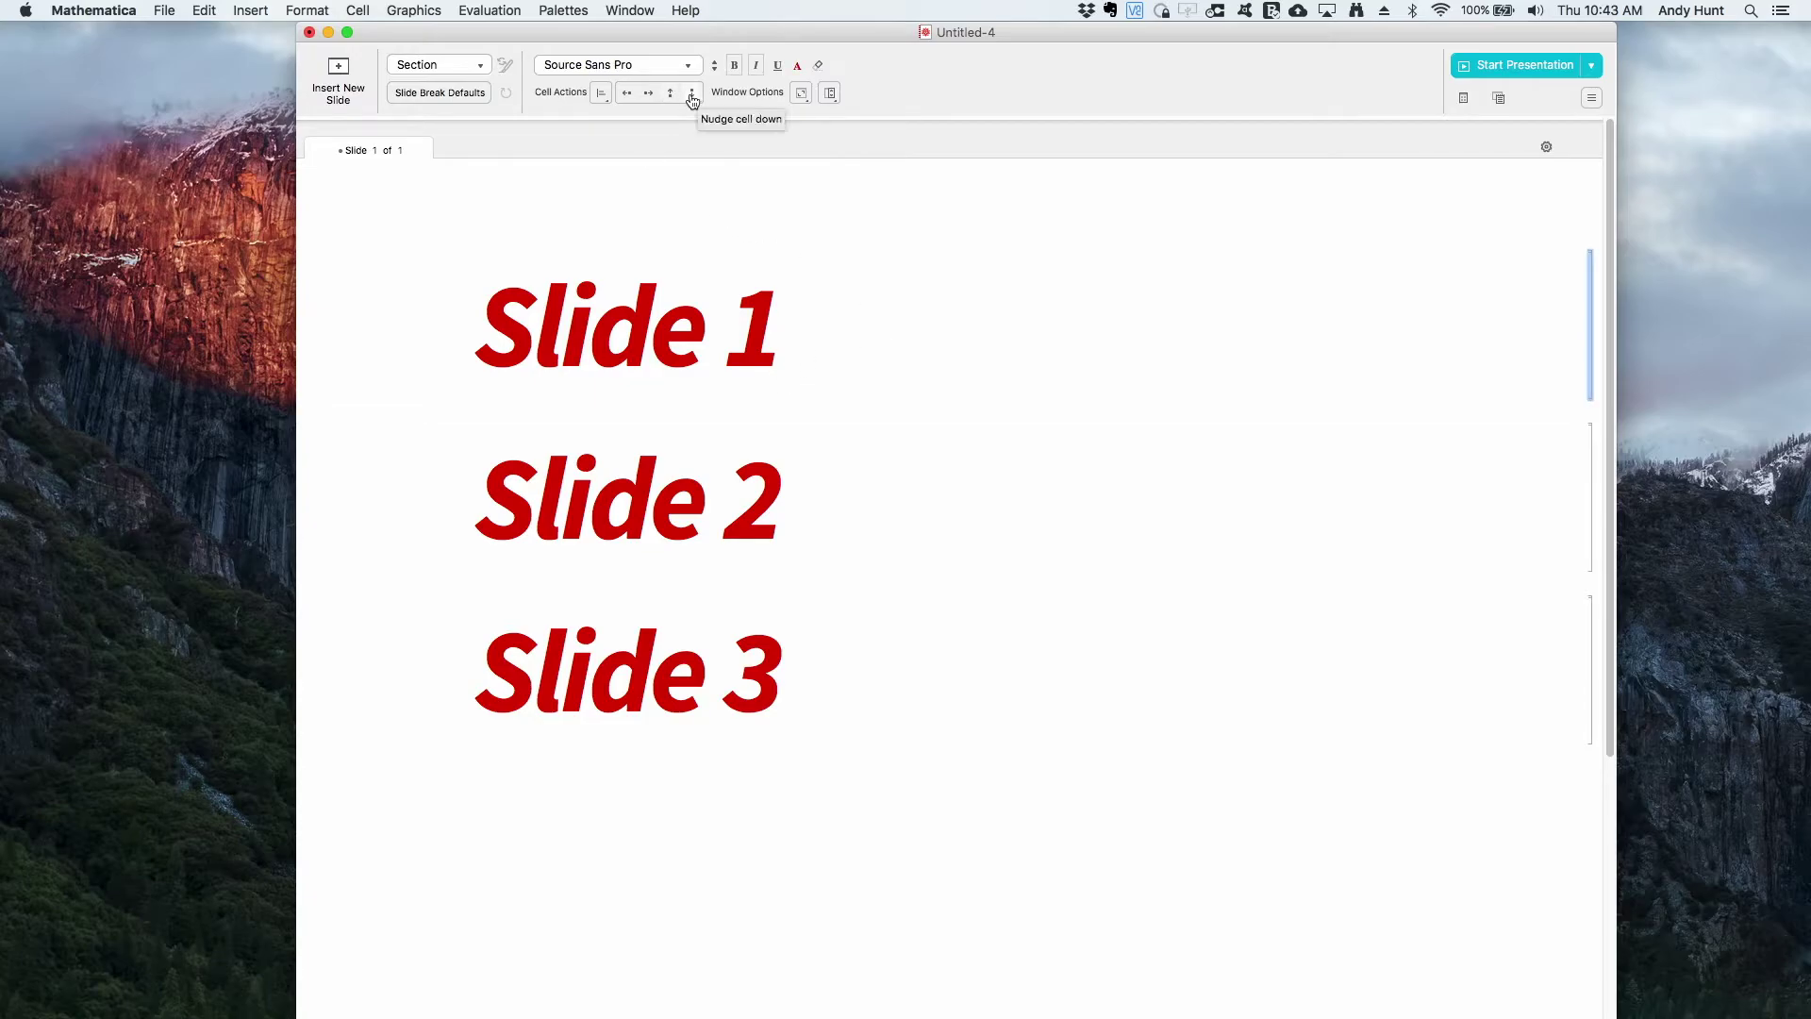
left_click(601, 97)
left_click(613, 132)
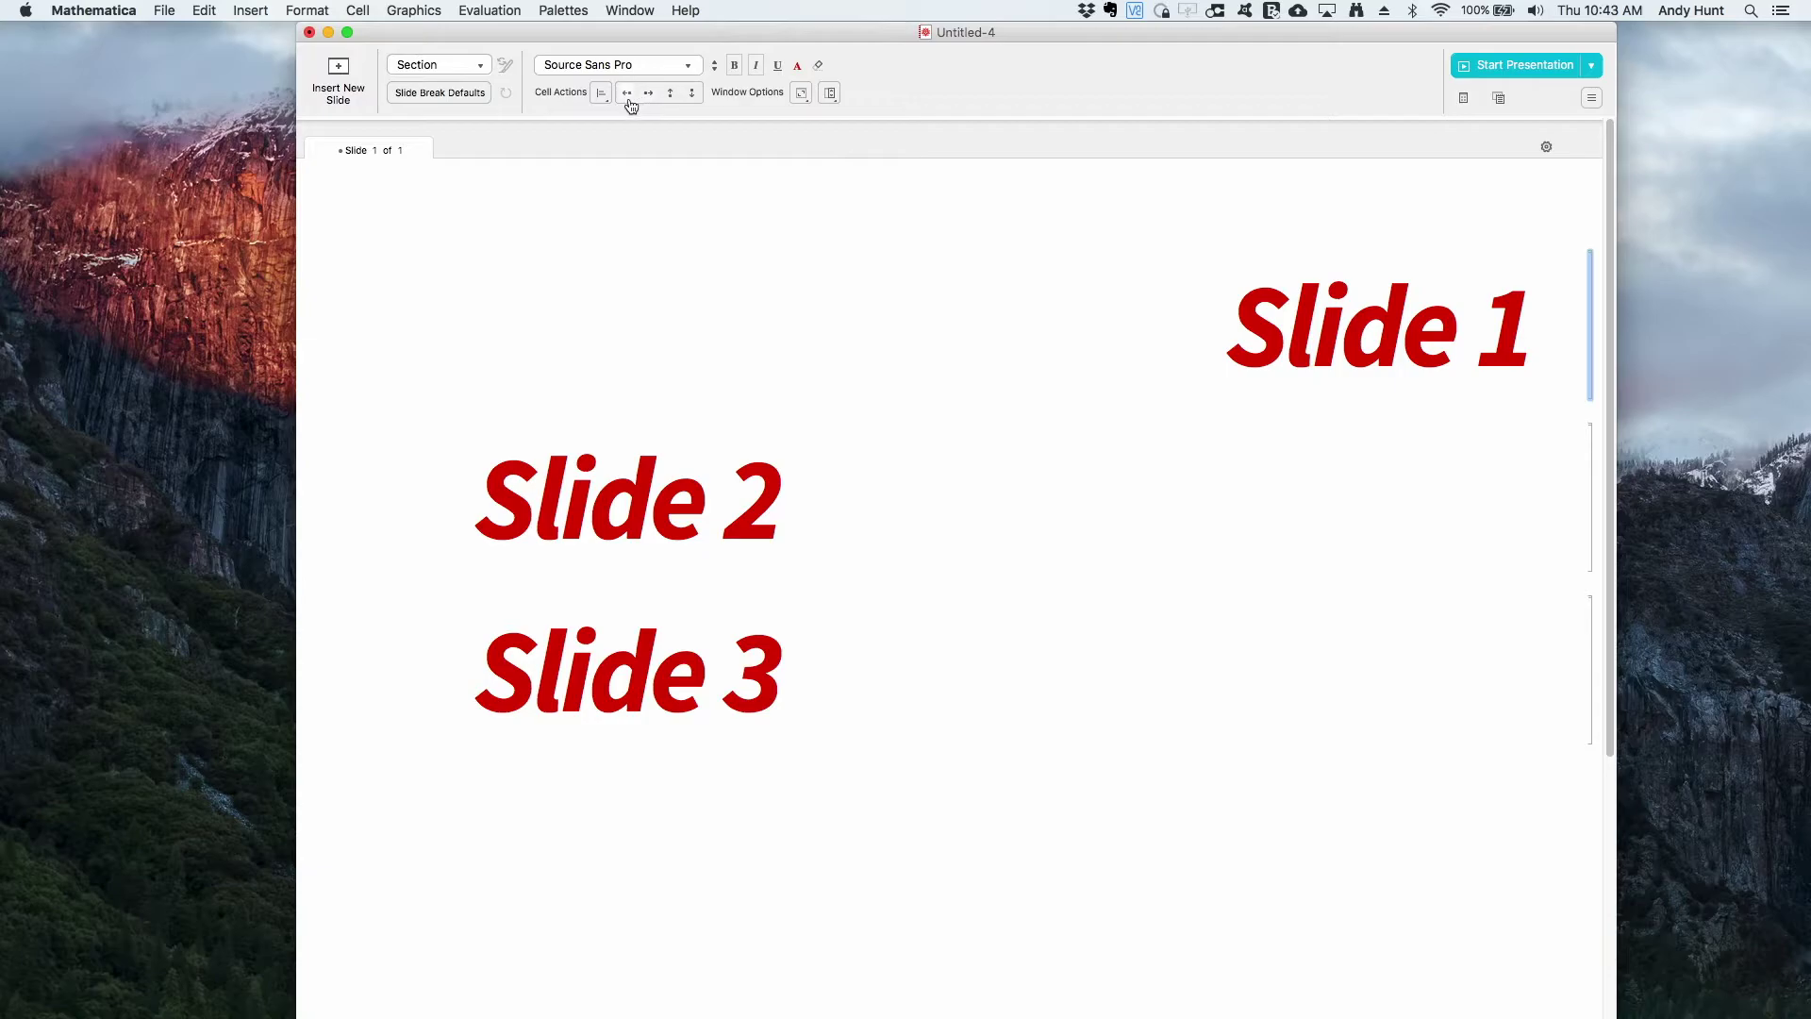
Nudge the Slide 1 heading cell slightly to the left and three times down
left_click(628, 94)
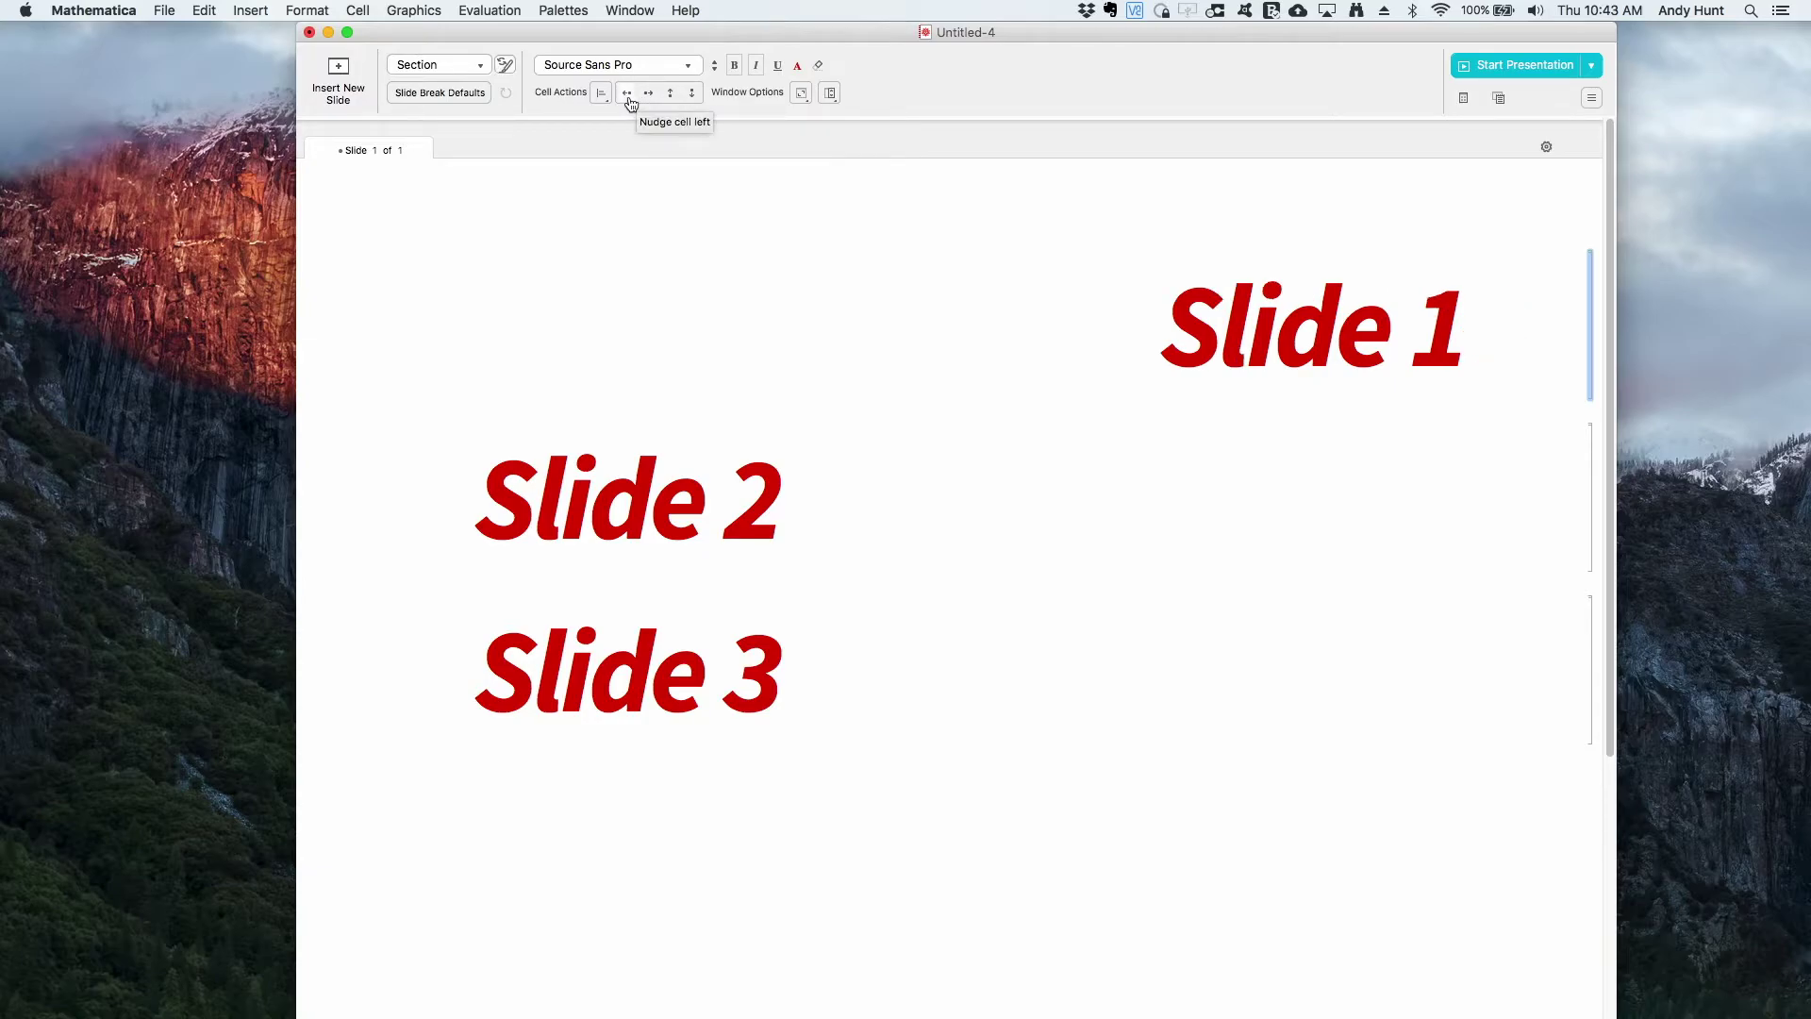
left_click(693, 94)
left_click(694, 95)
left_click(693, 95)
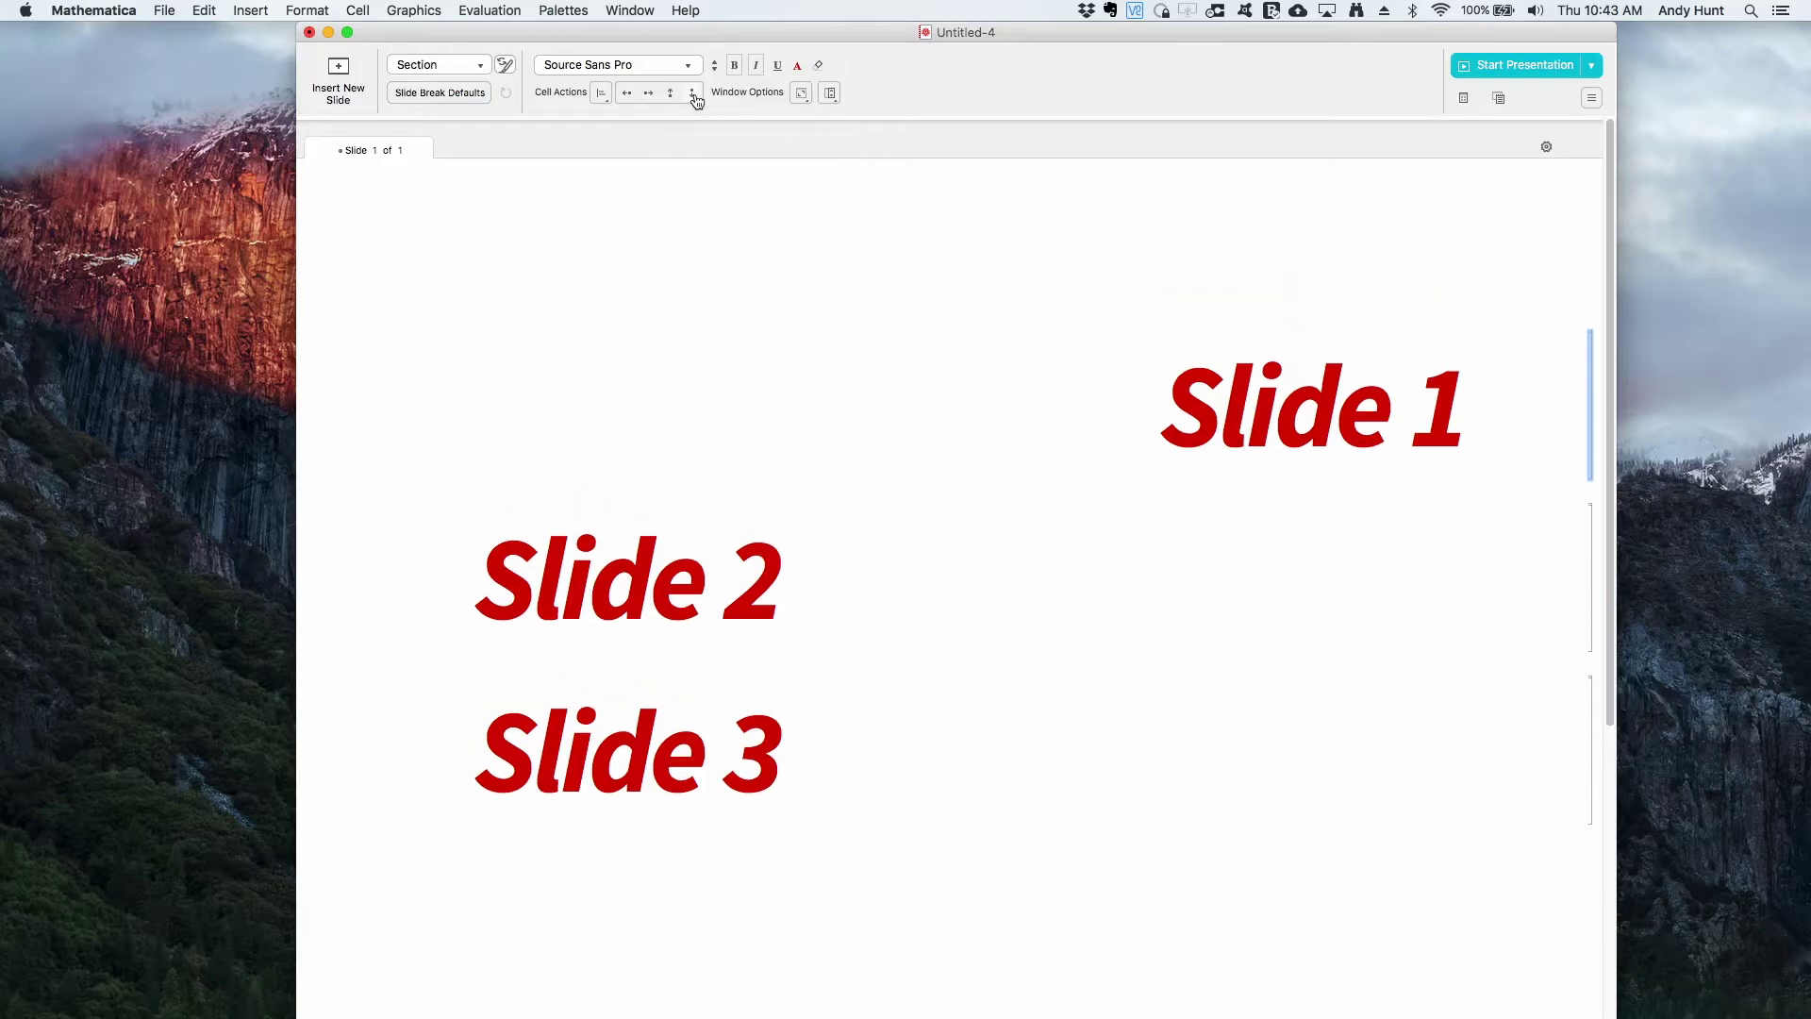
left_click(600, 94)
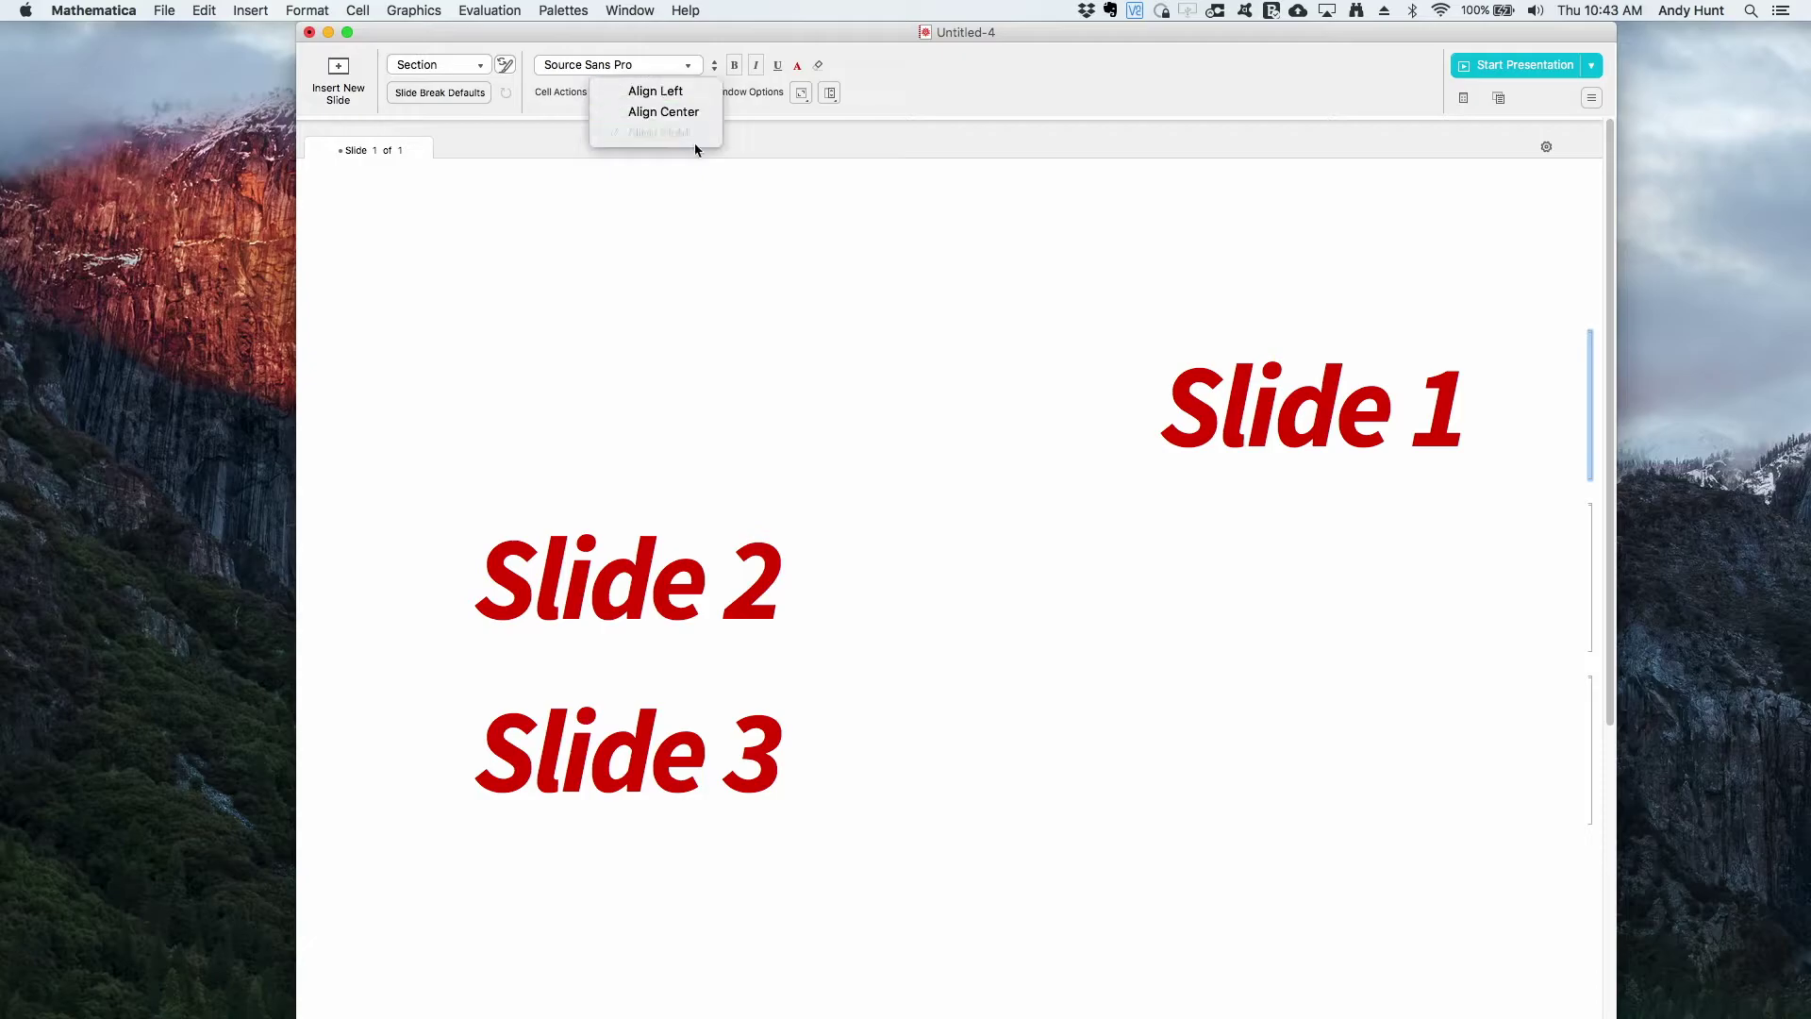
left_click(692, 209)
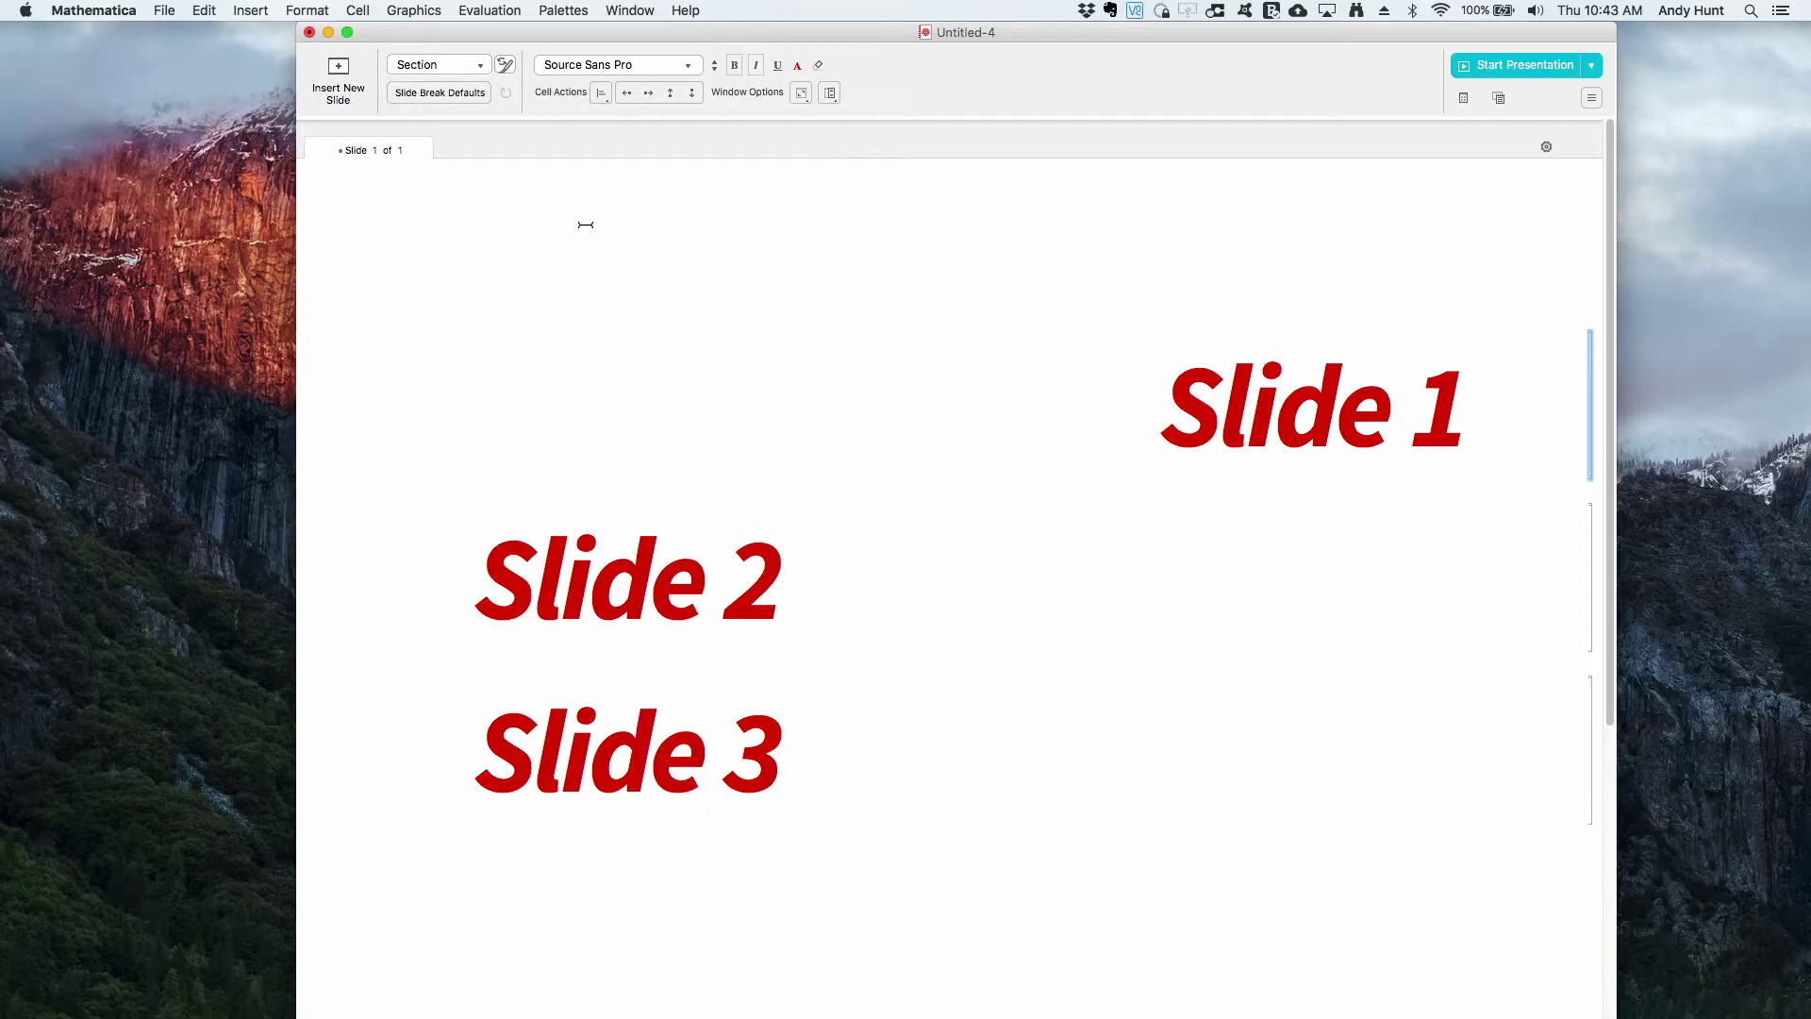
Update all Section cells with the Slide 1 heading's CellMargins setting
left_click(506, 71)
left_click_drag(1651, 300, 1053, 381)
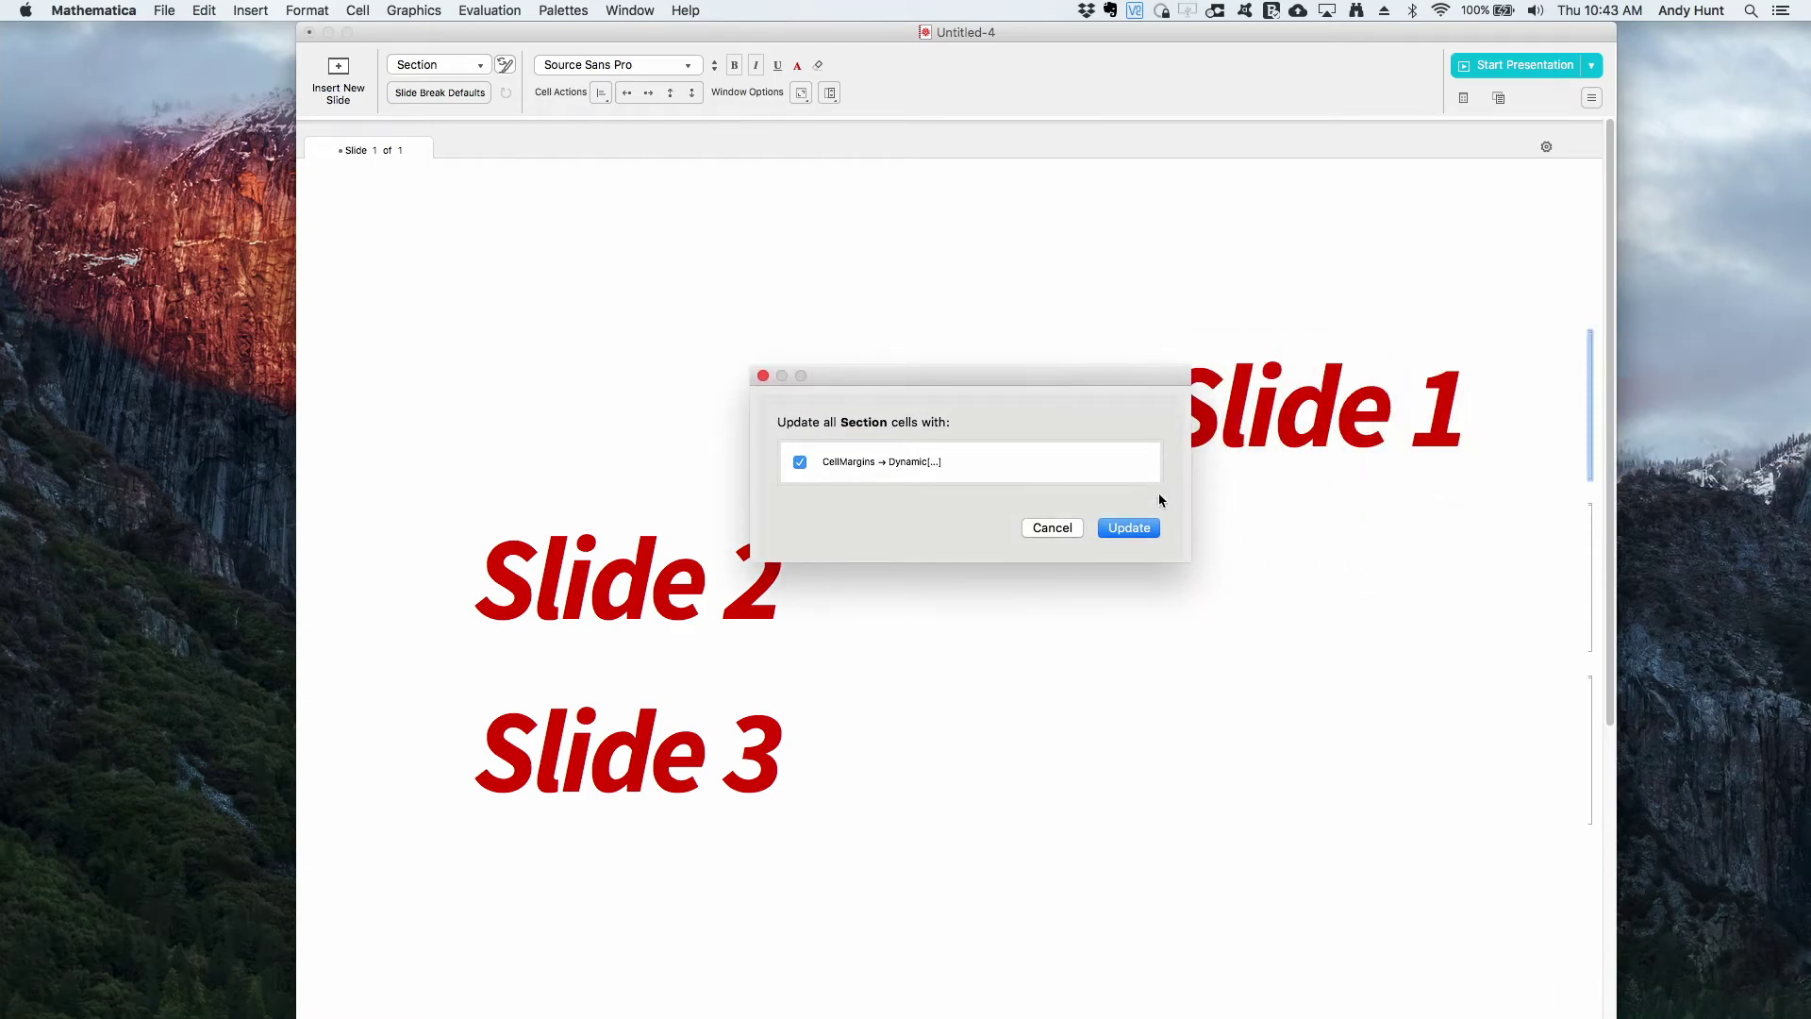
left_click(1144, 527)
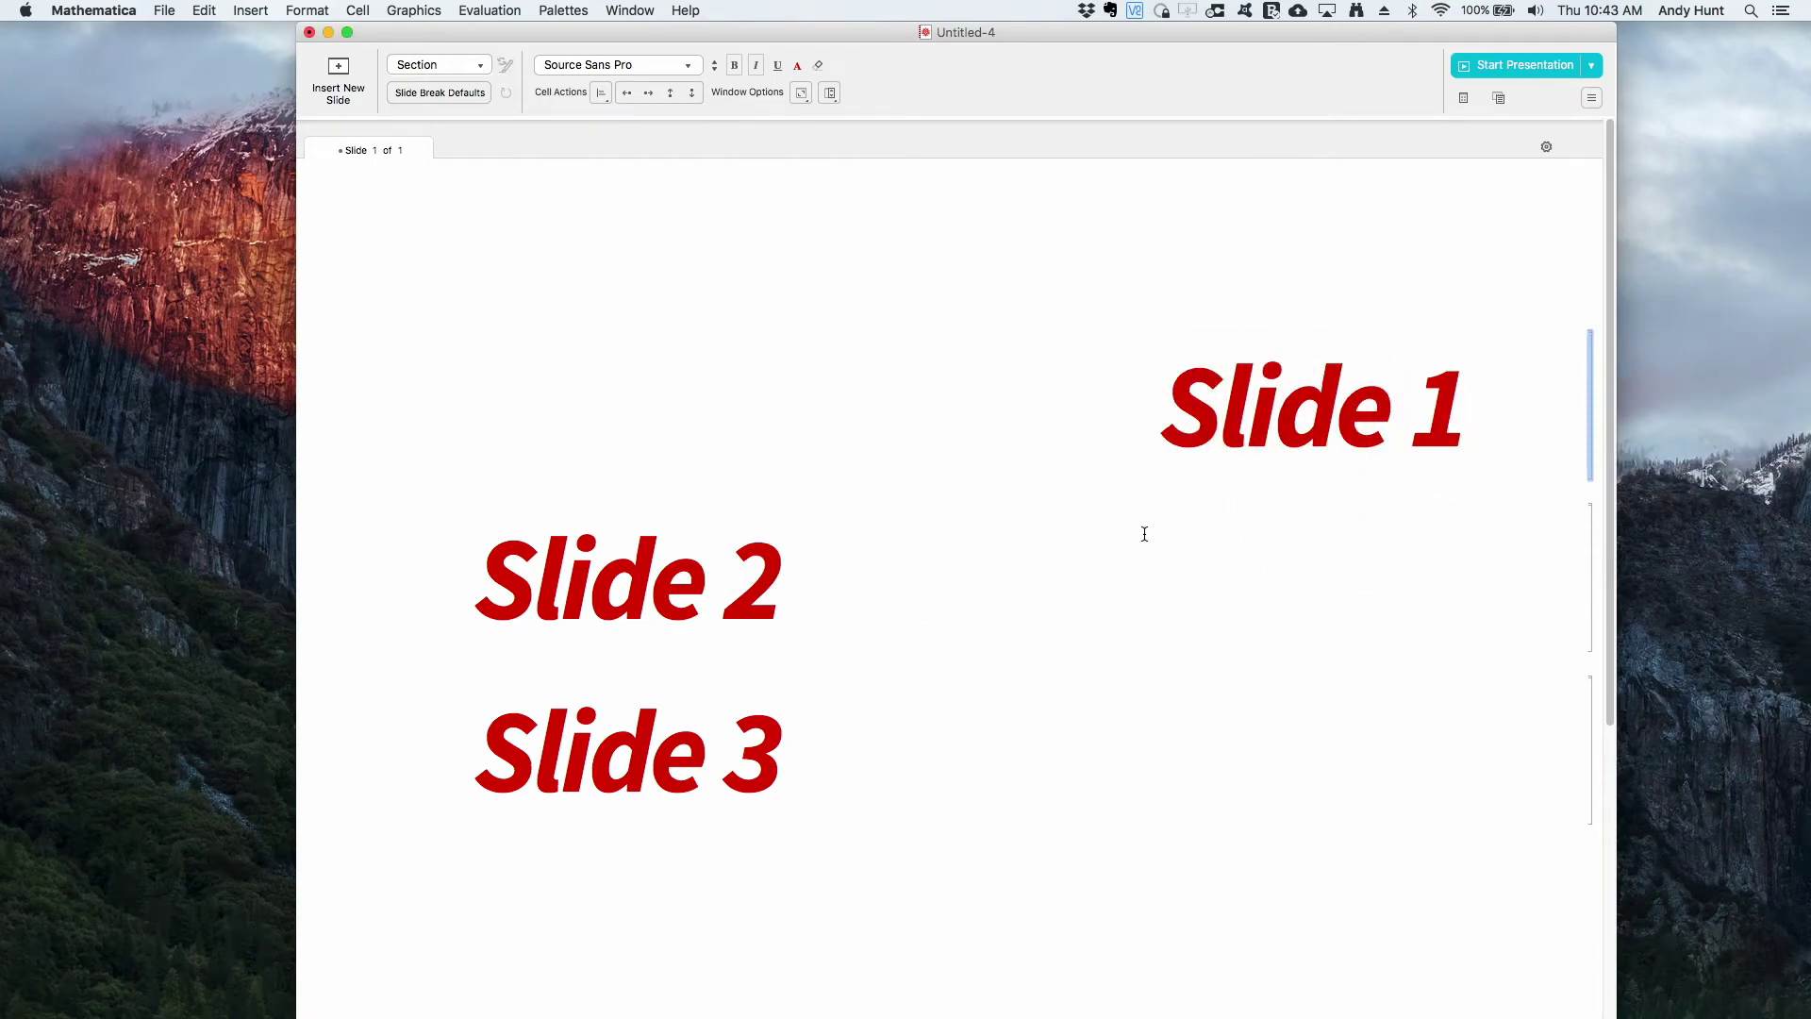
Examine the underlying cell expressions of the Slide 1 and Slide 2 headings, returning each to formatted view
left_click(1176, 425)
key("super+shift+e")
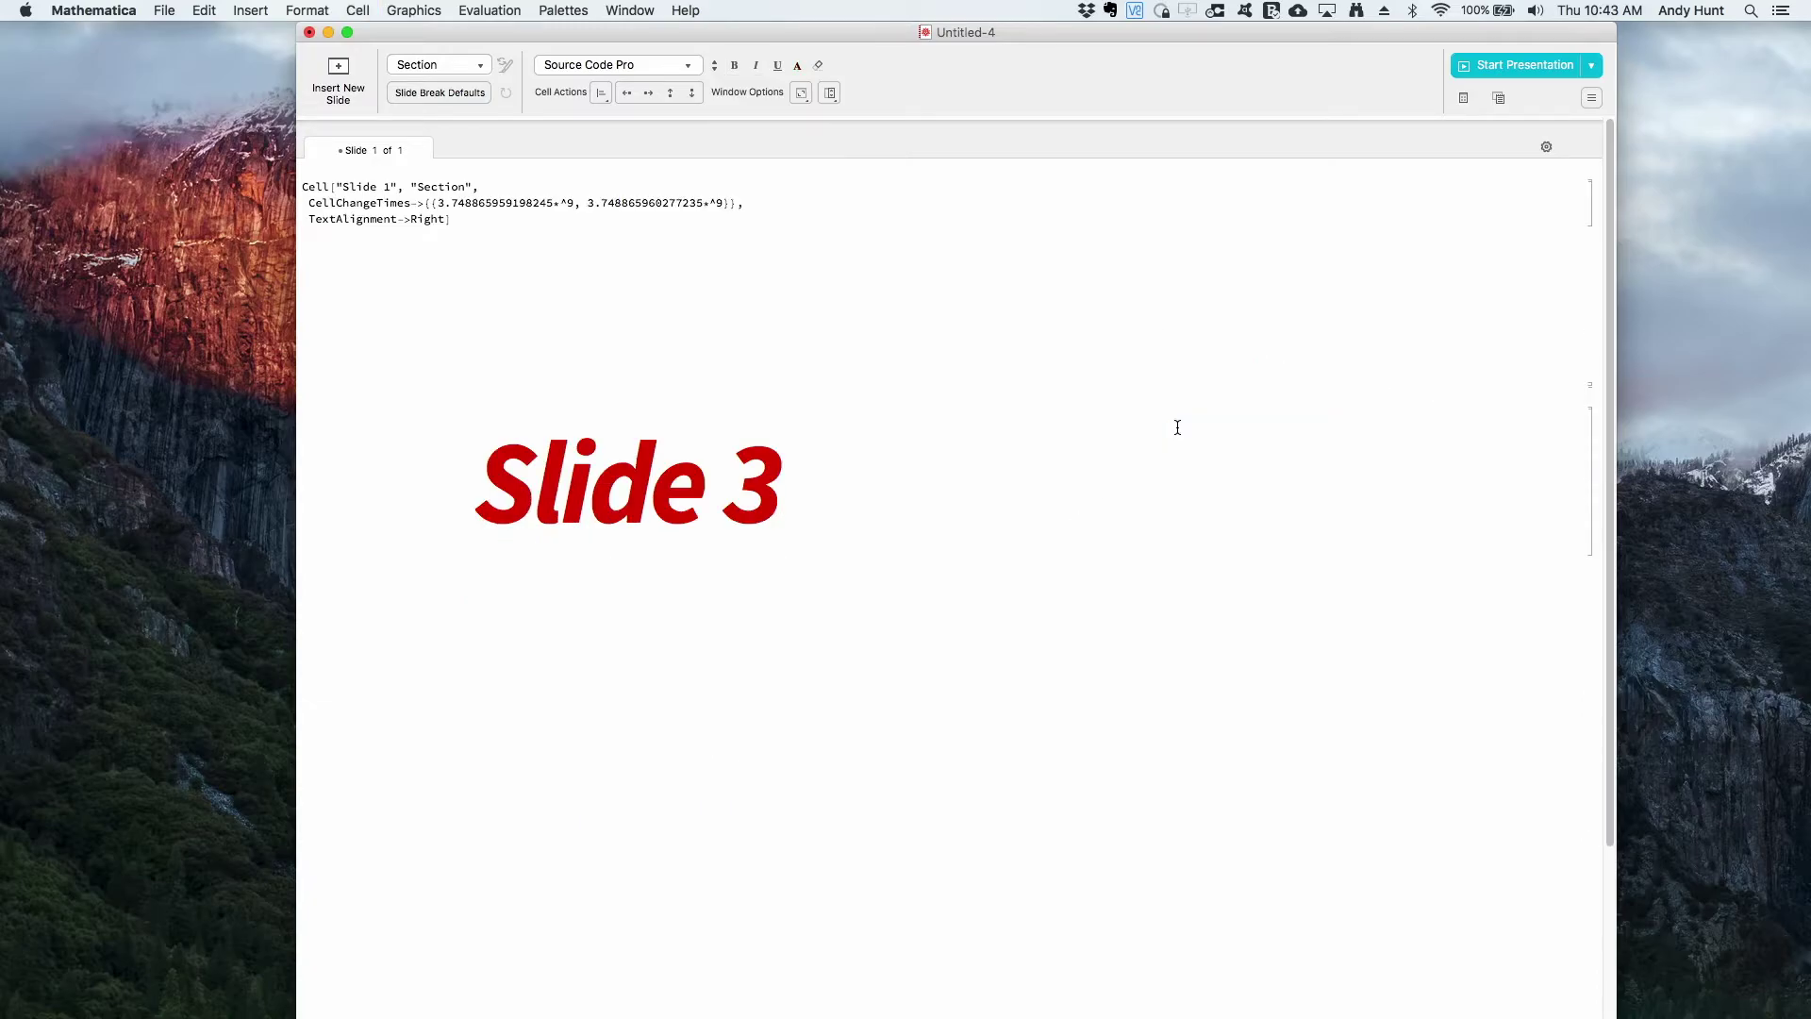
key("super+shift+e")
left_click(1023, 551)
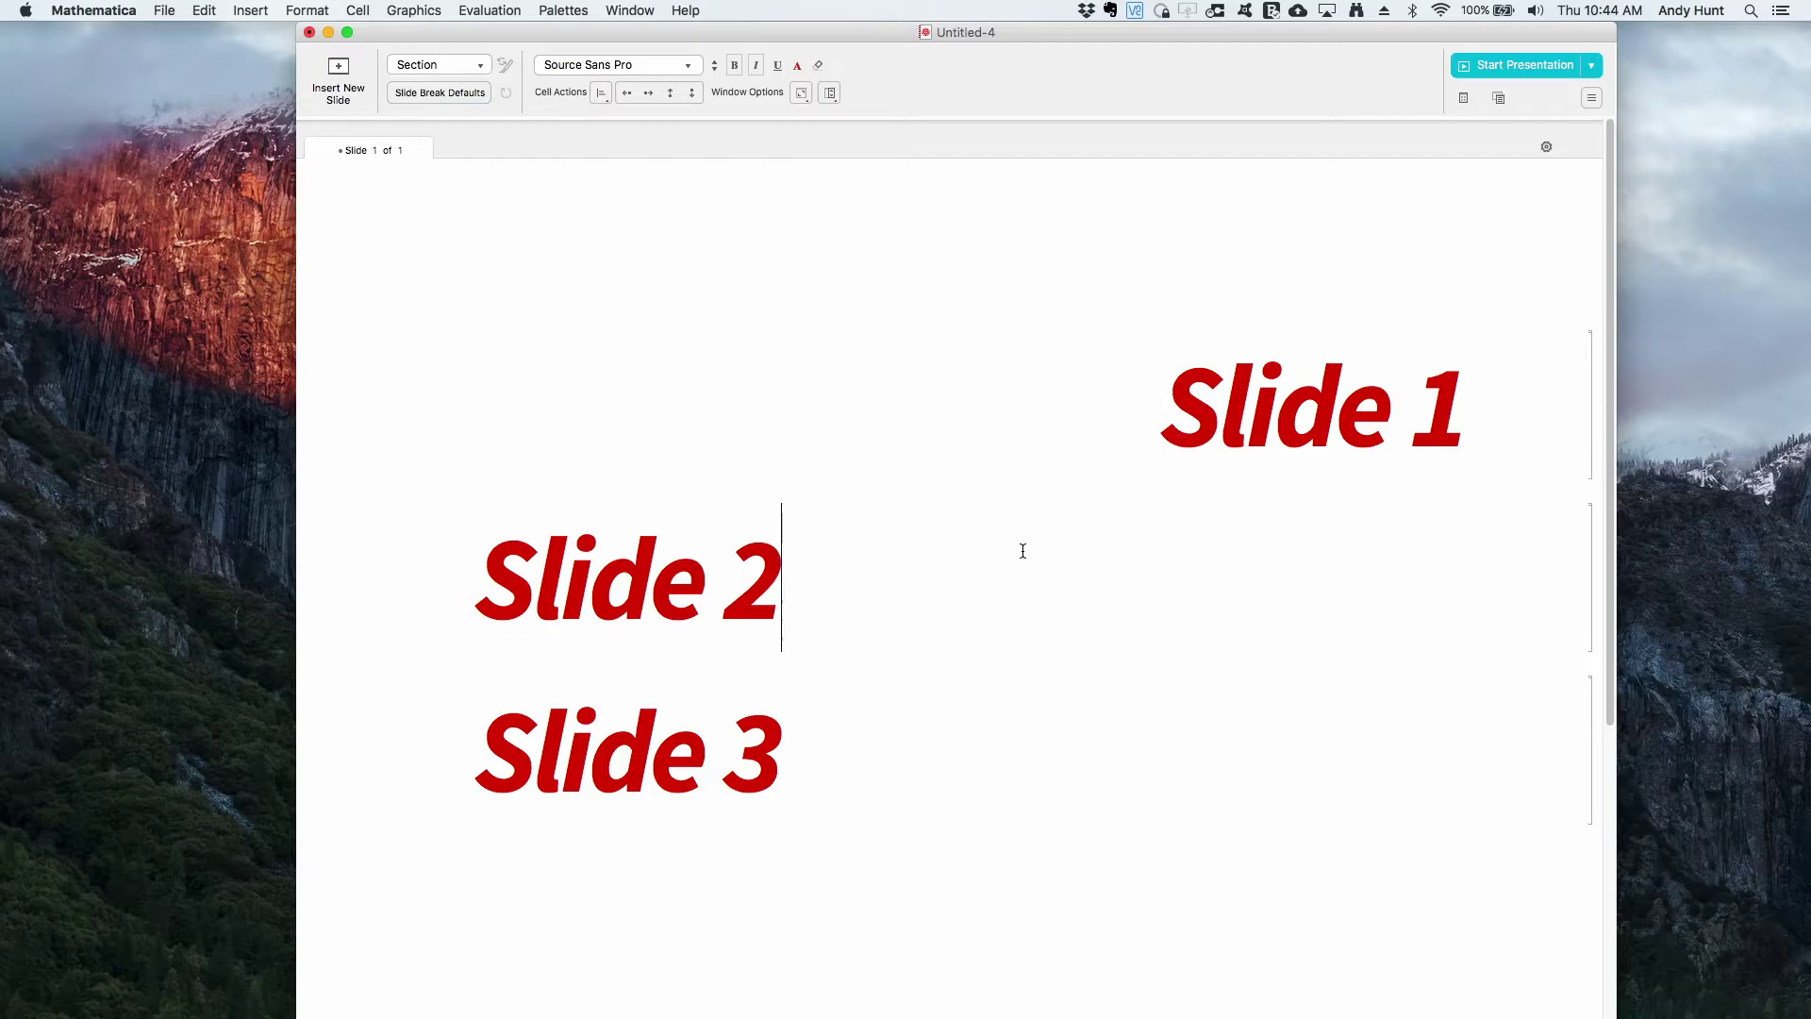
key("super+shift+e")
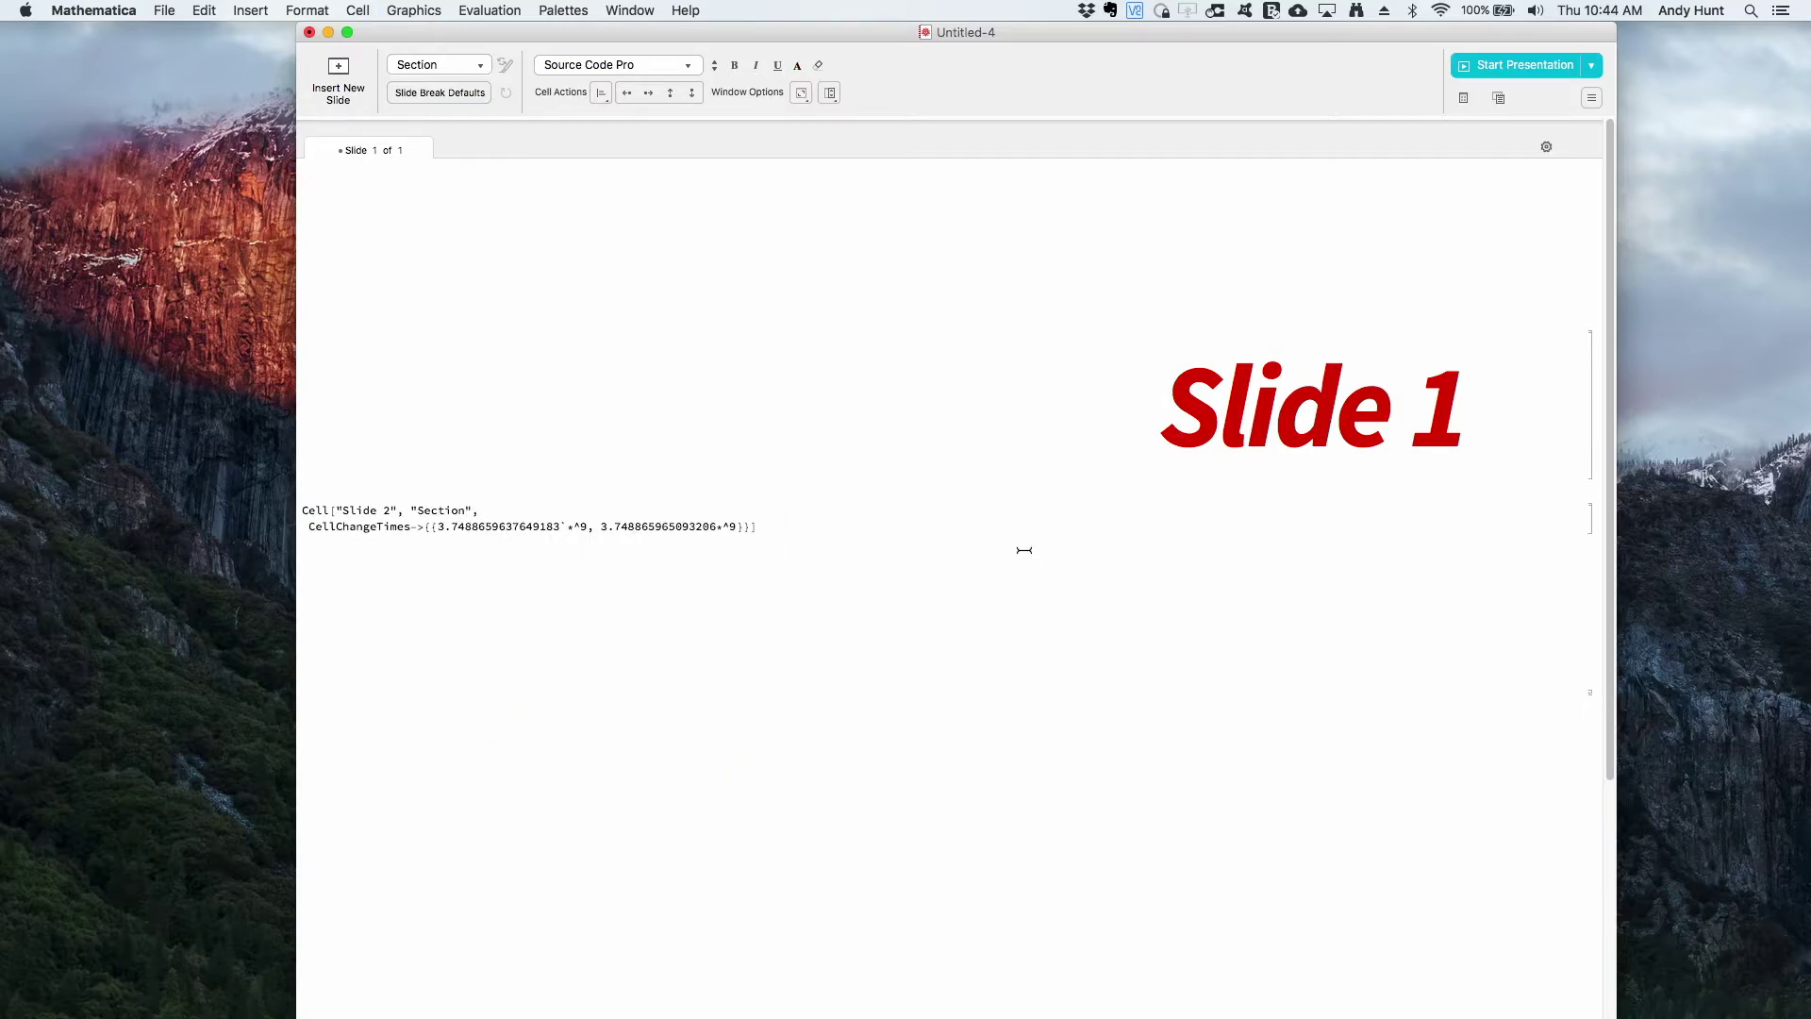
key("super+shift+e")
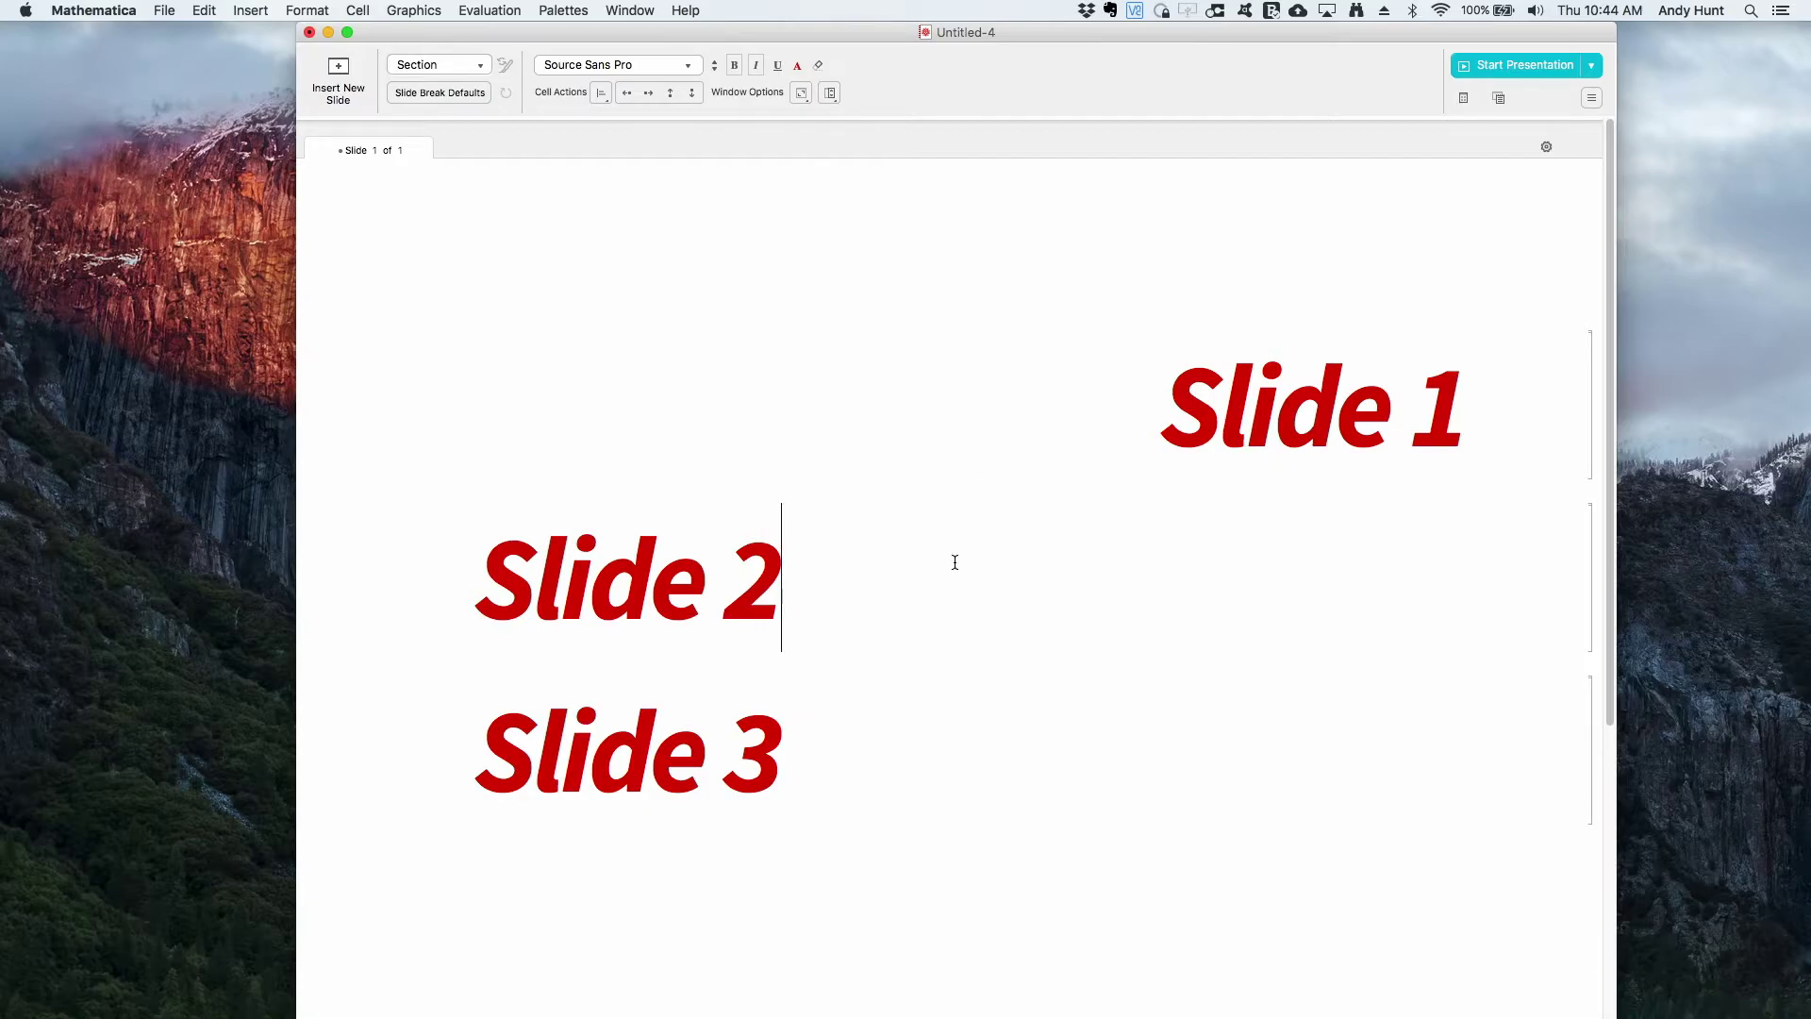
left_click(914, 421)
key("super+shift+e")
key("super+shift+e")
key("Down")
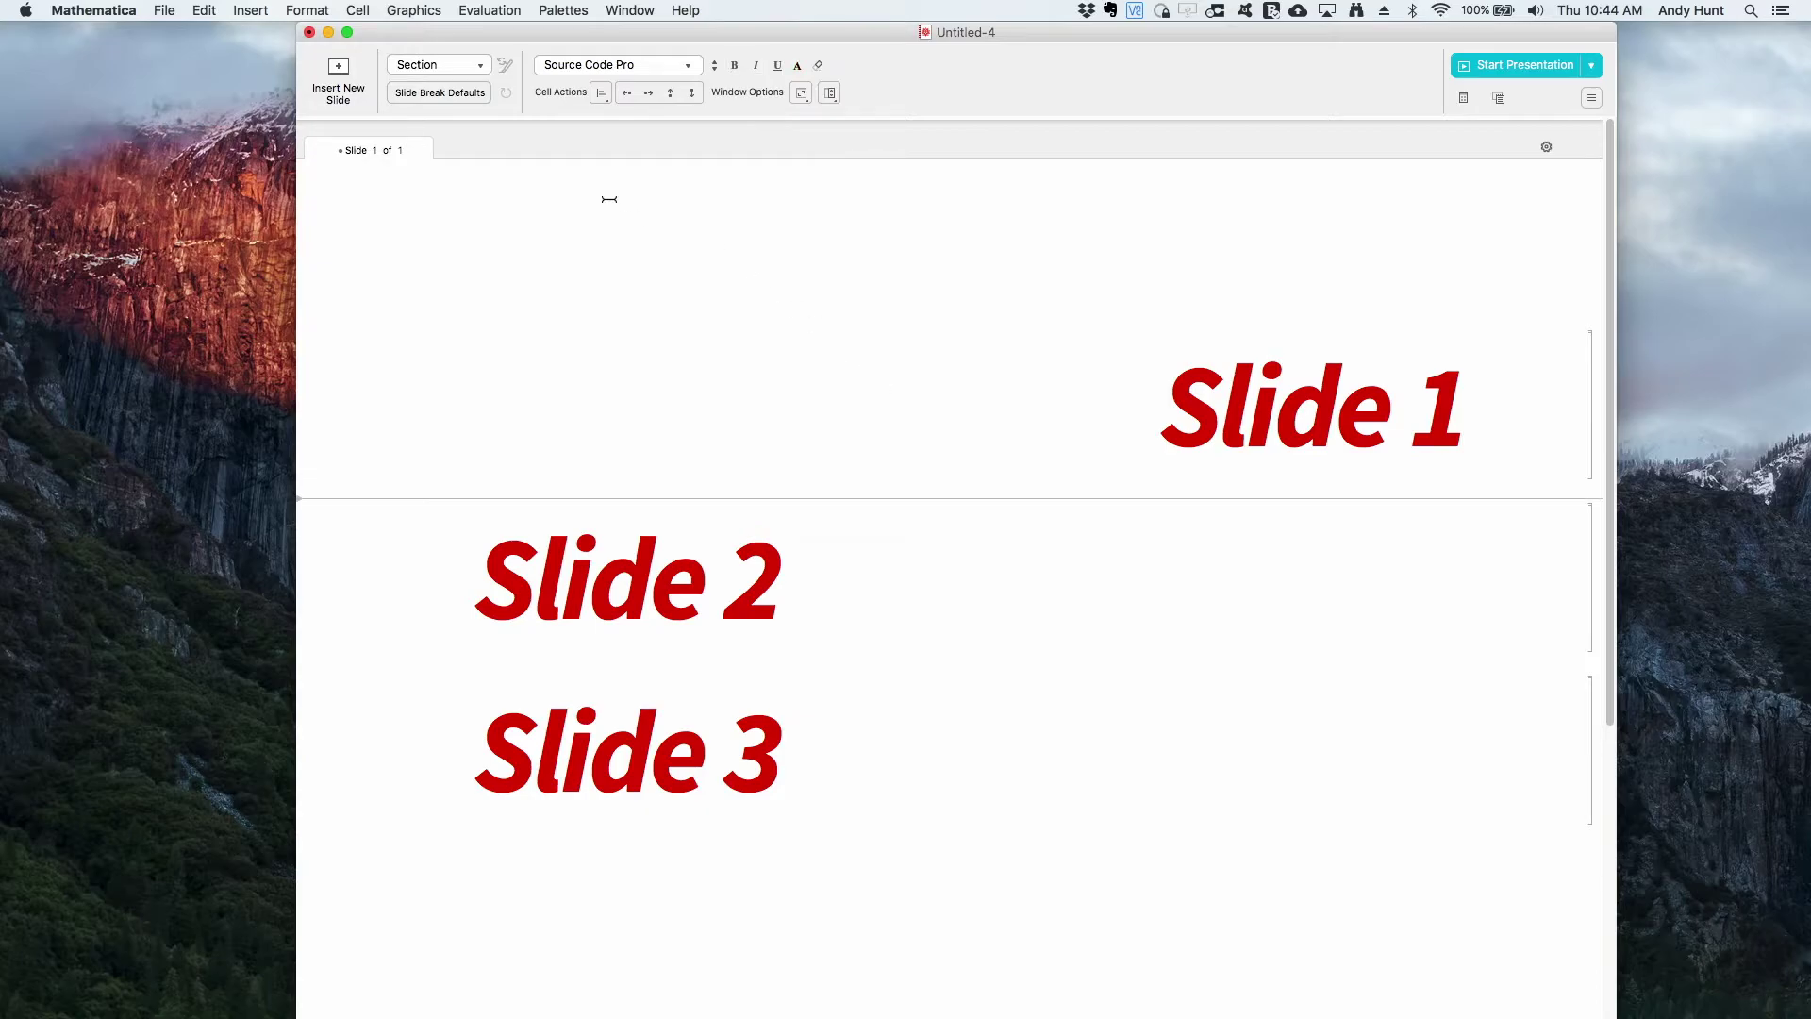
Align the Slide 1 heading cell to the left
left_click(1115, 354)
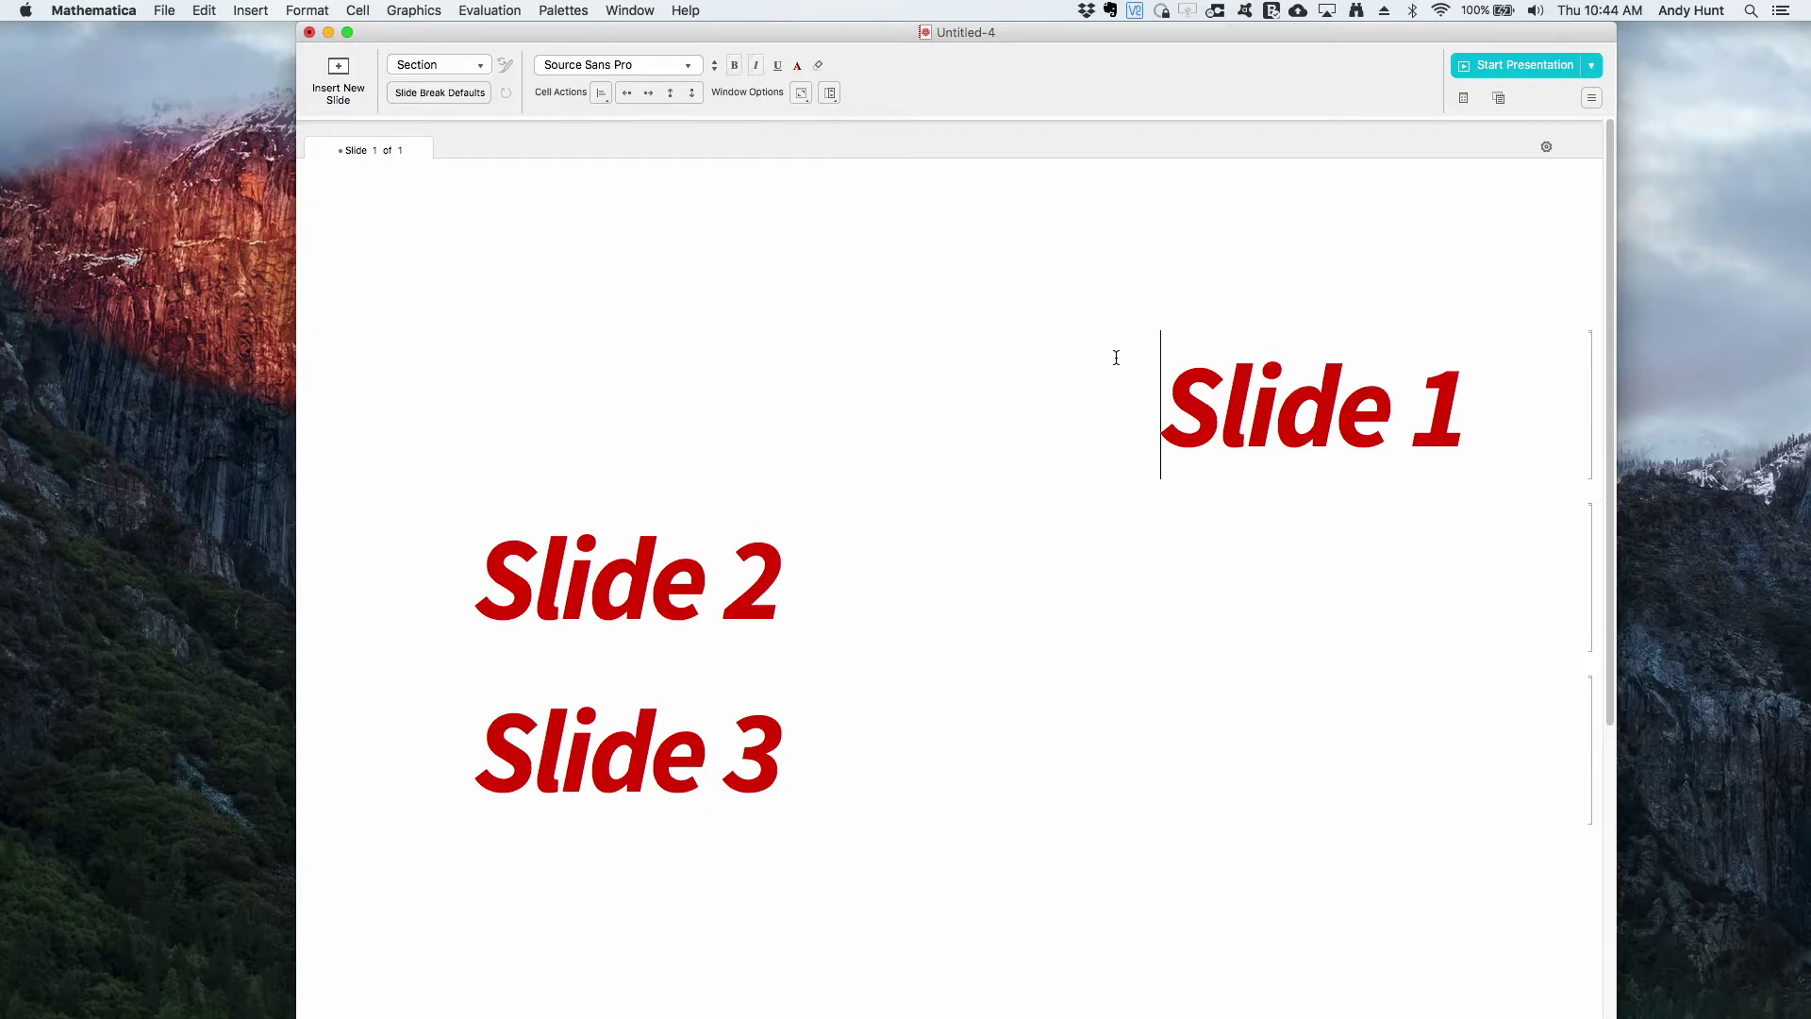
left_click(601, 92)
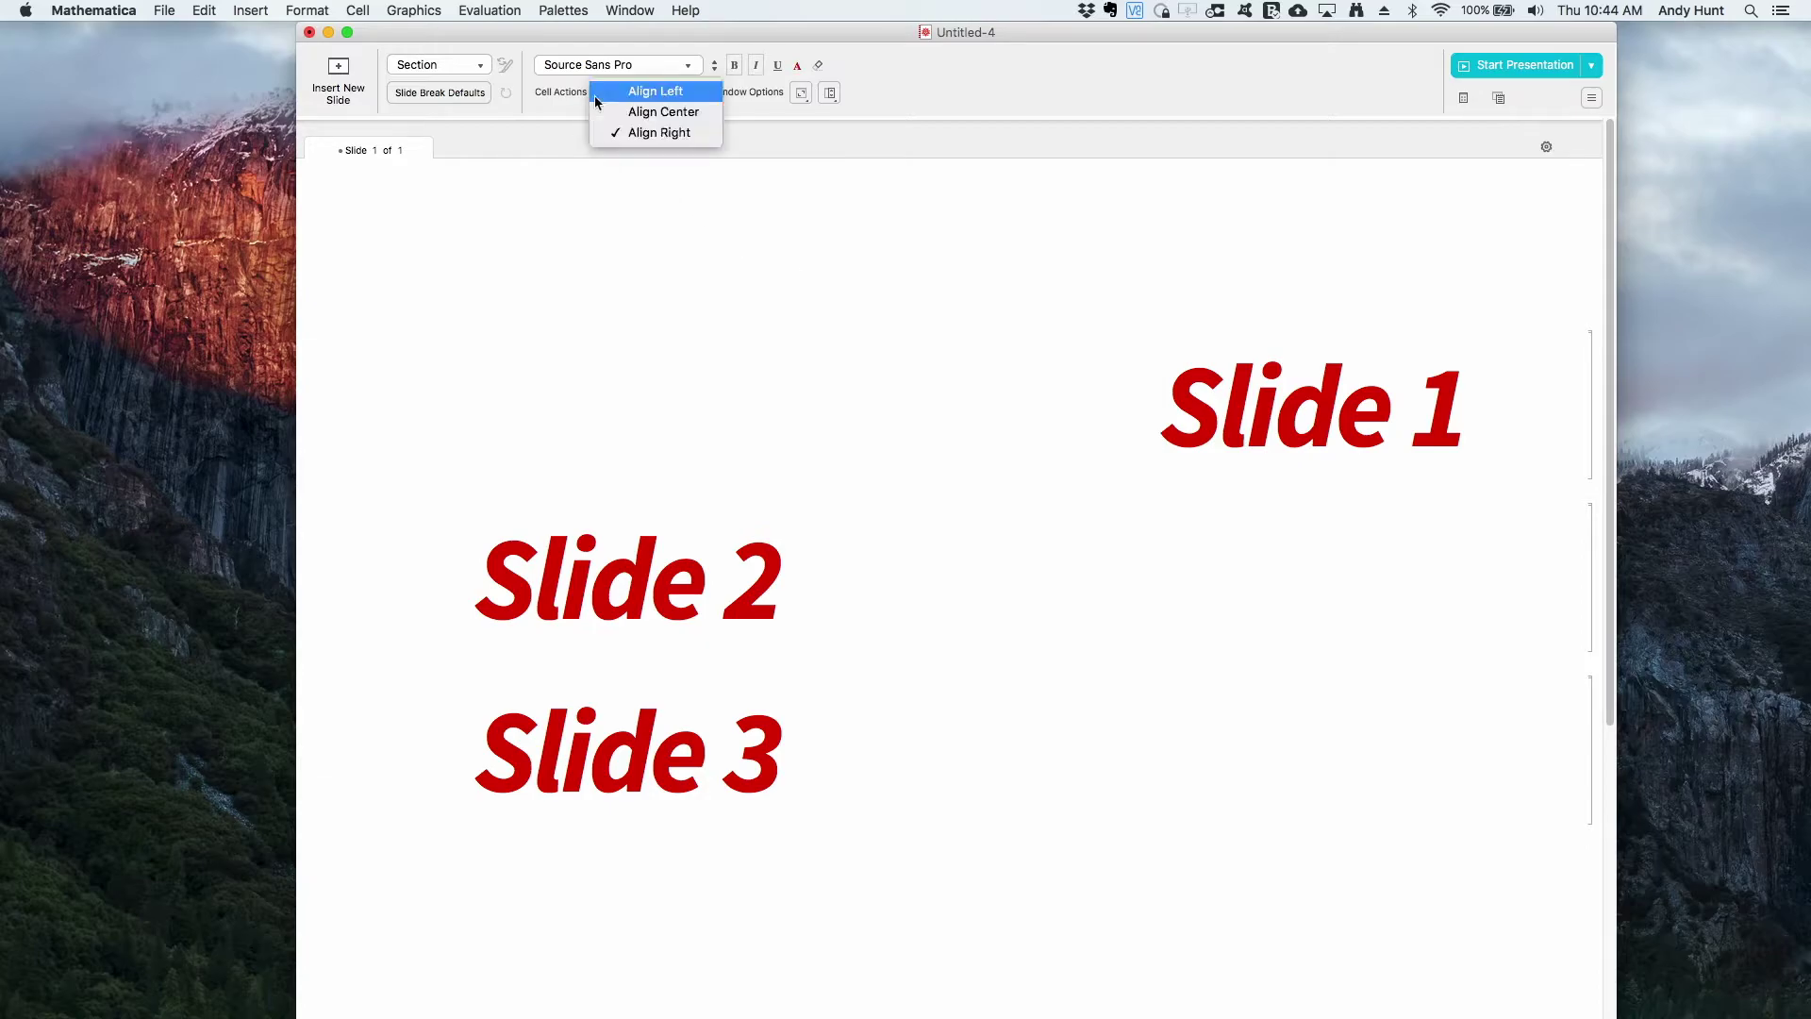
left_click(623, 90)
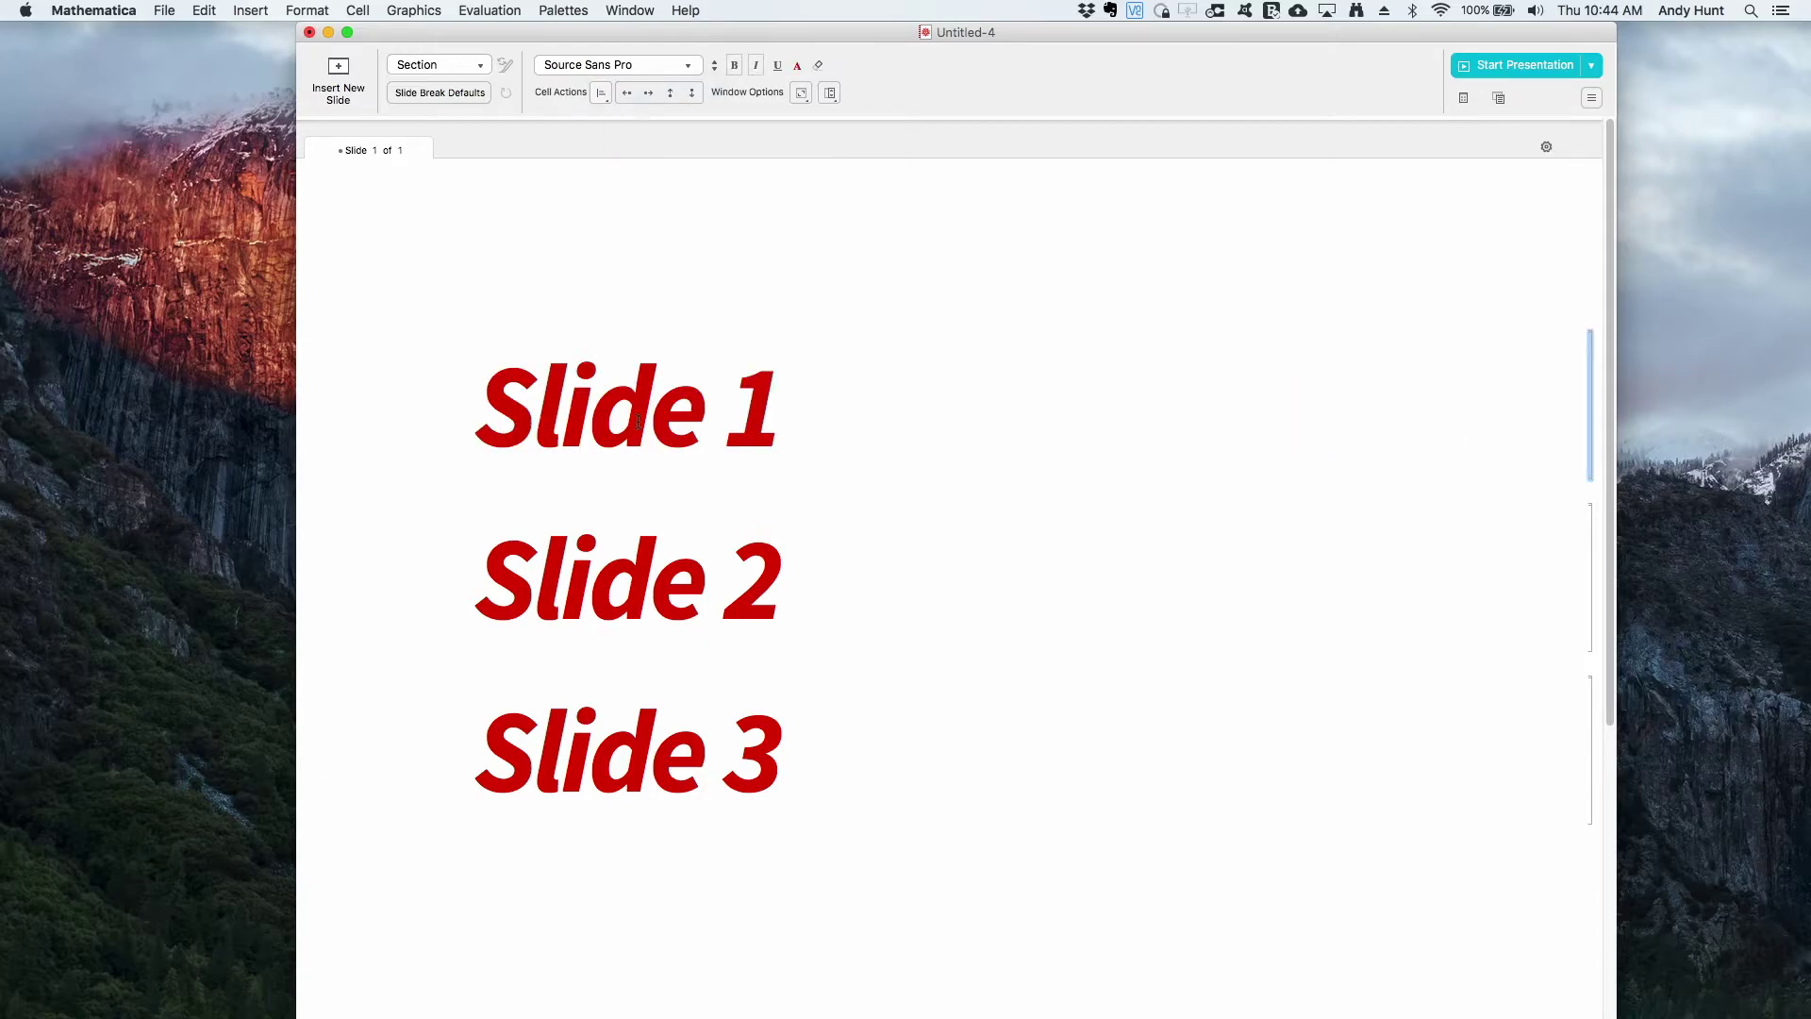
Insert a SideNote cell between the Slide 1 and Slide 2 headings
left_click(557, 460)
left_click(533, 497)
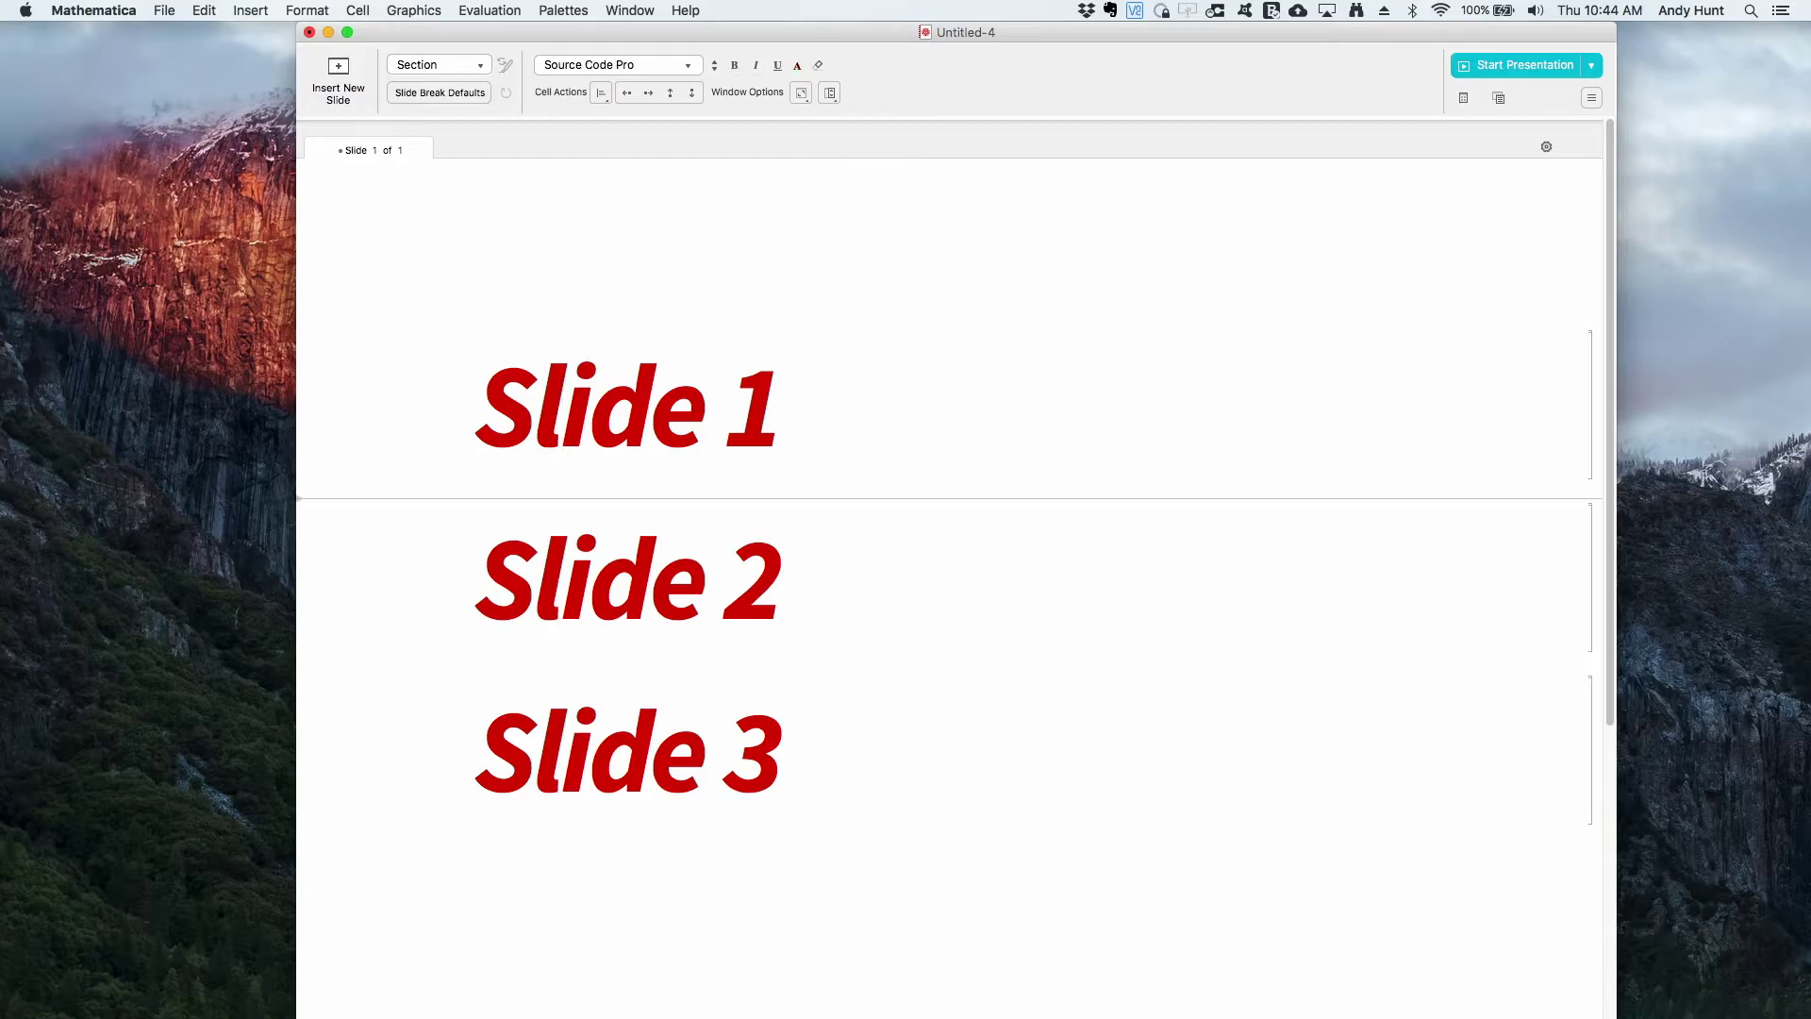
left_click(425, 65)
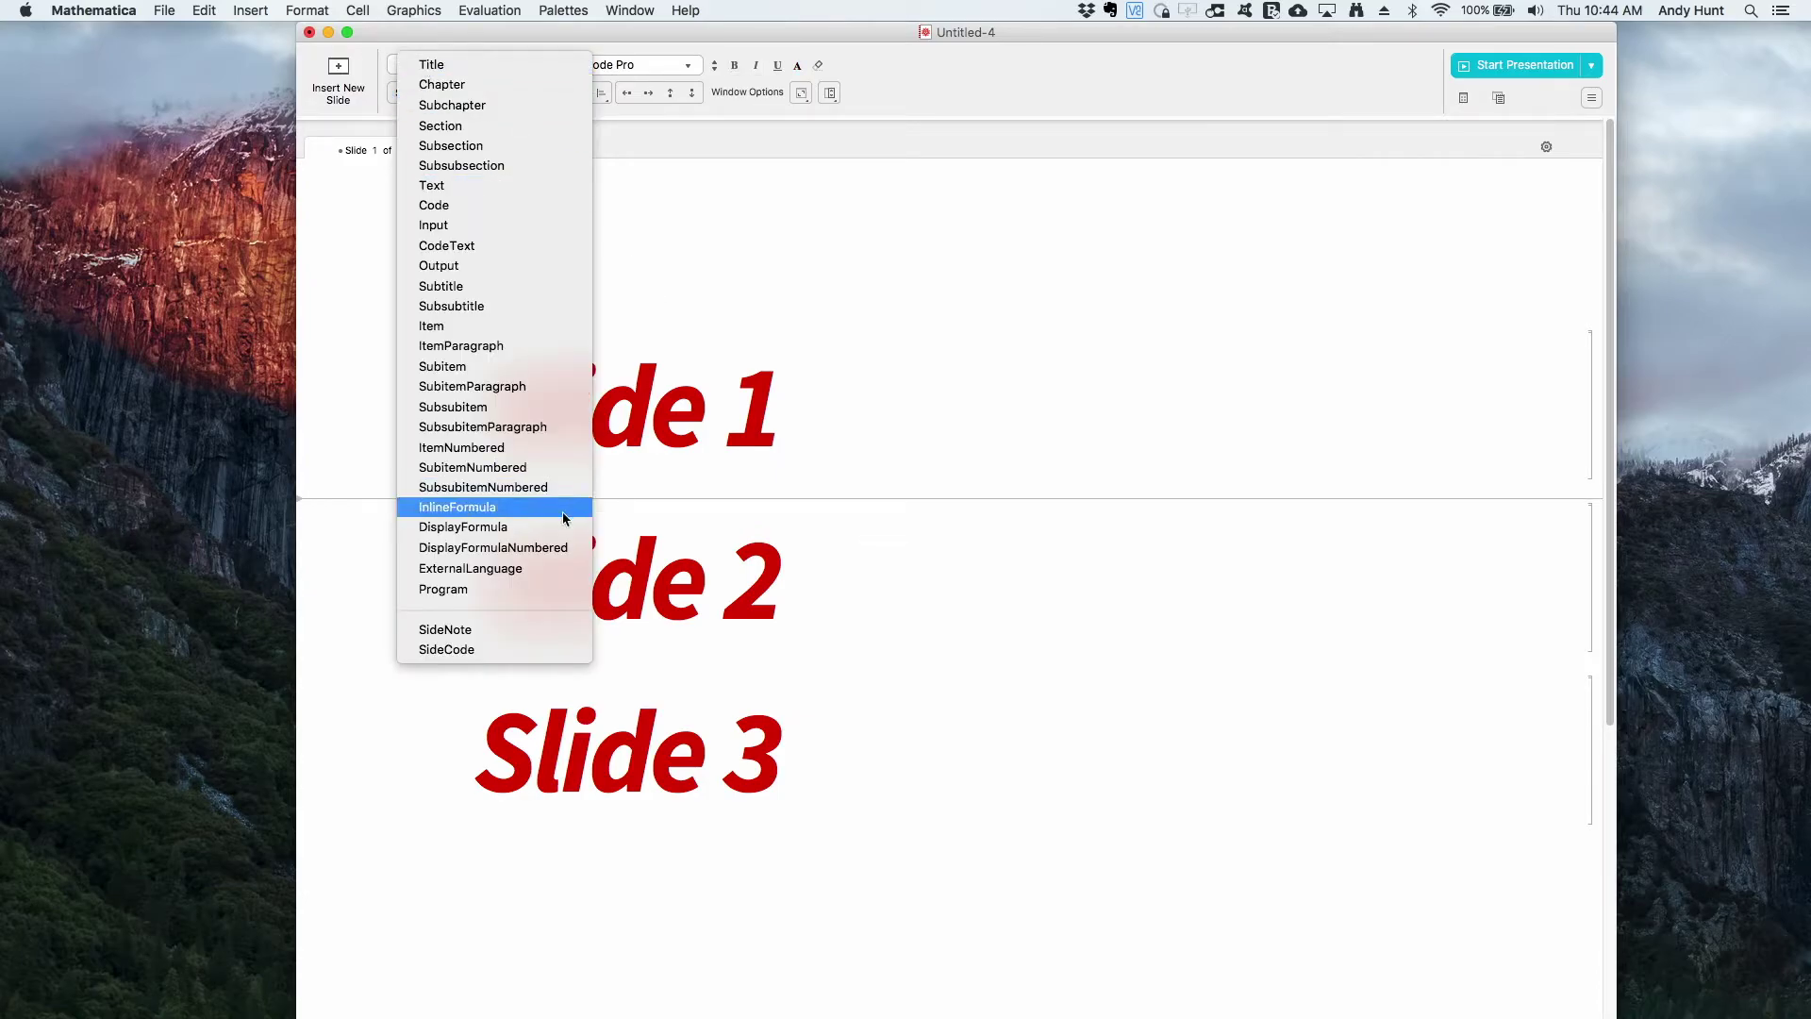
left_click(533, 627)
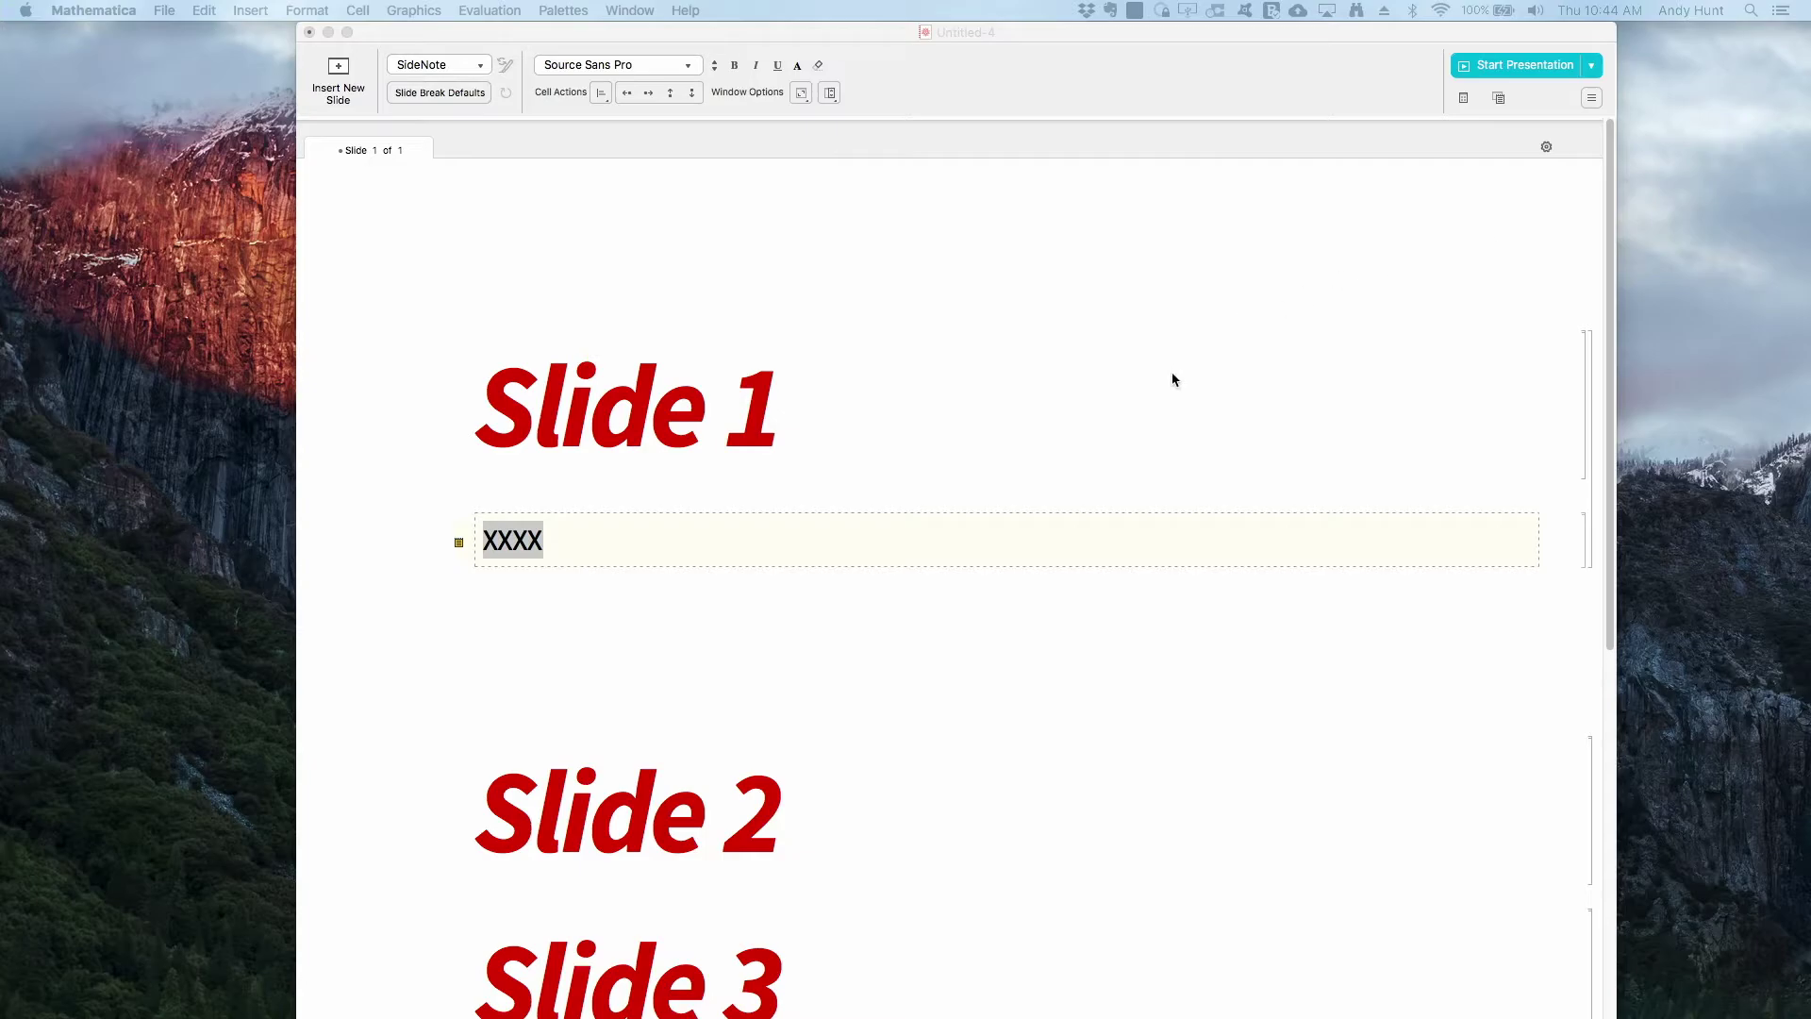
Replace the placeholder text in the SideNote cell under the Slide 1 heading with "Some note to myself"
left_click(1041, 530)
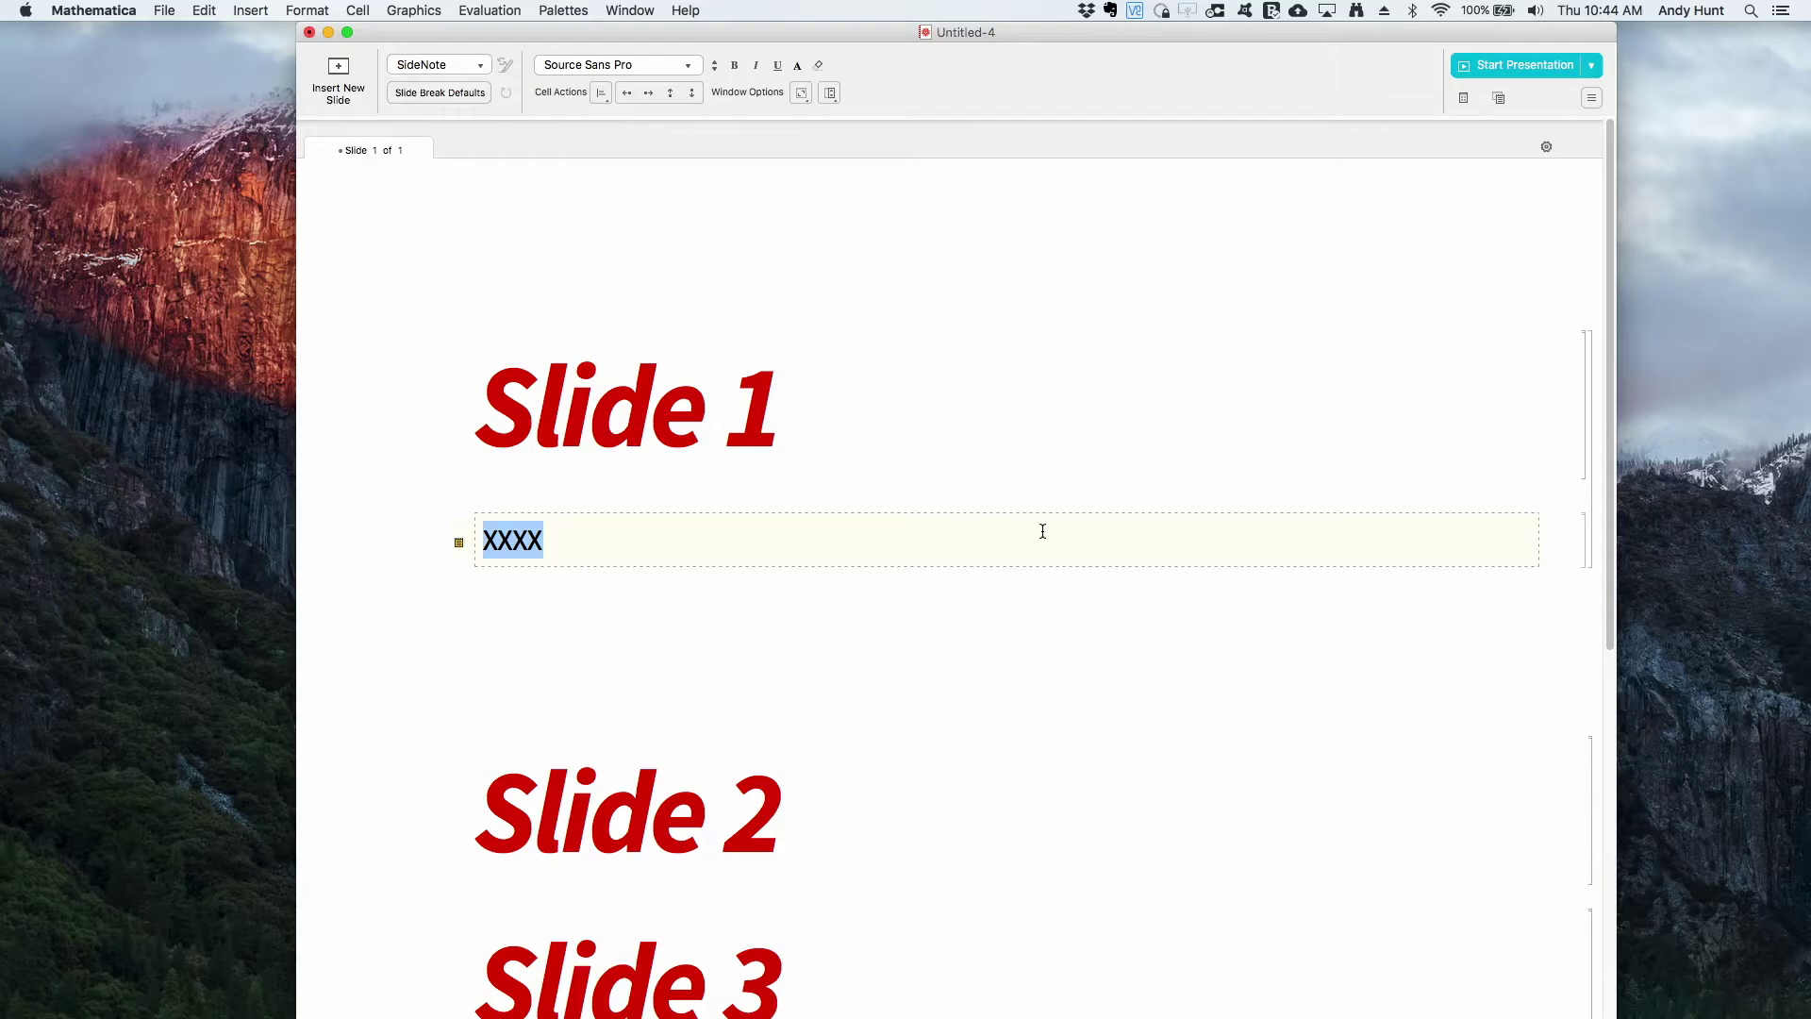
left_click_drag(559, 538, 481, 489)
left_click(471, 484)
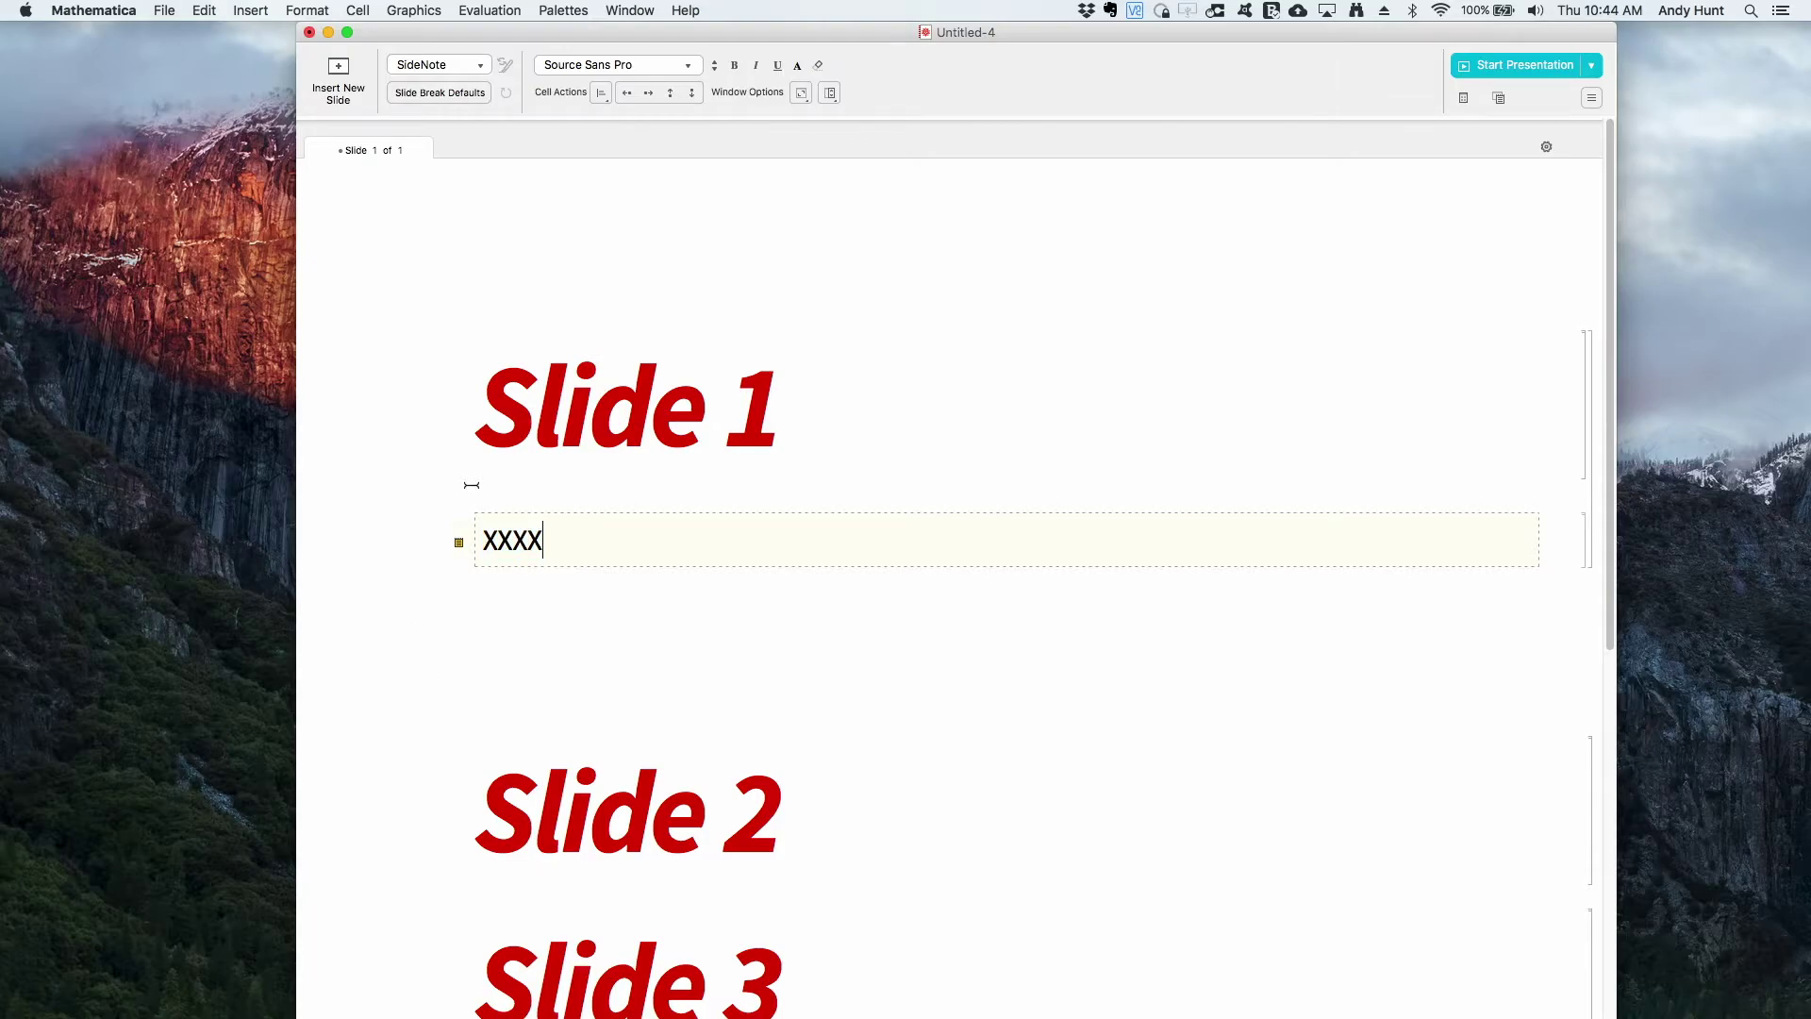
key("shift+super+Left")
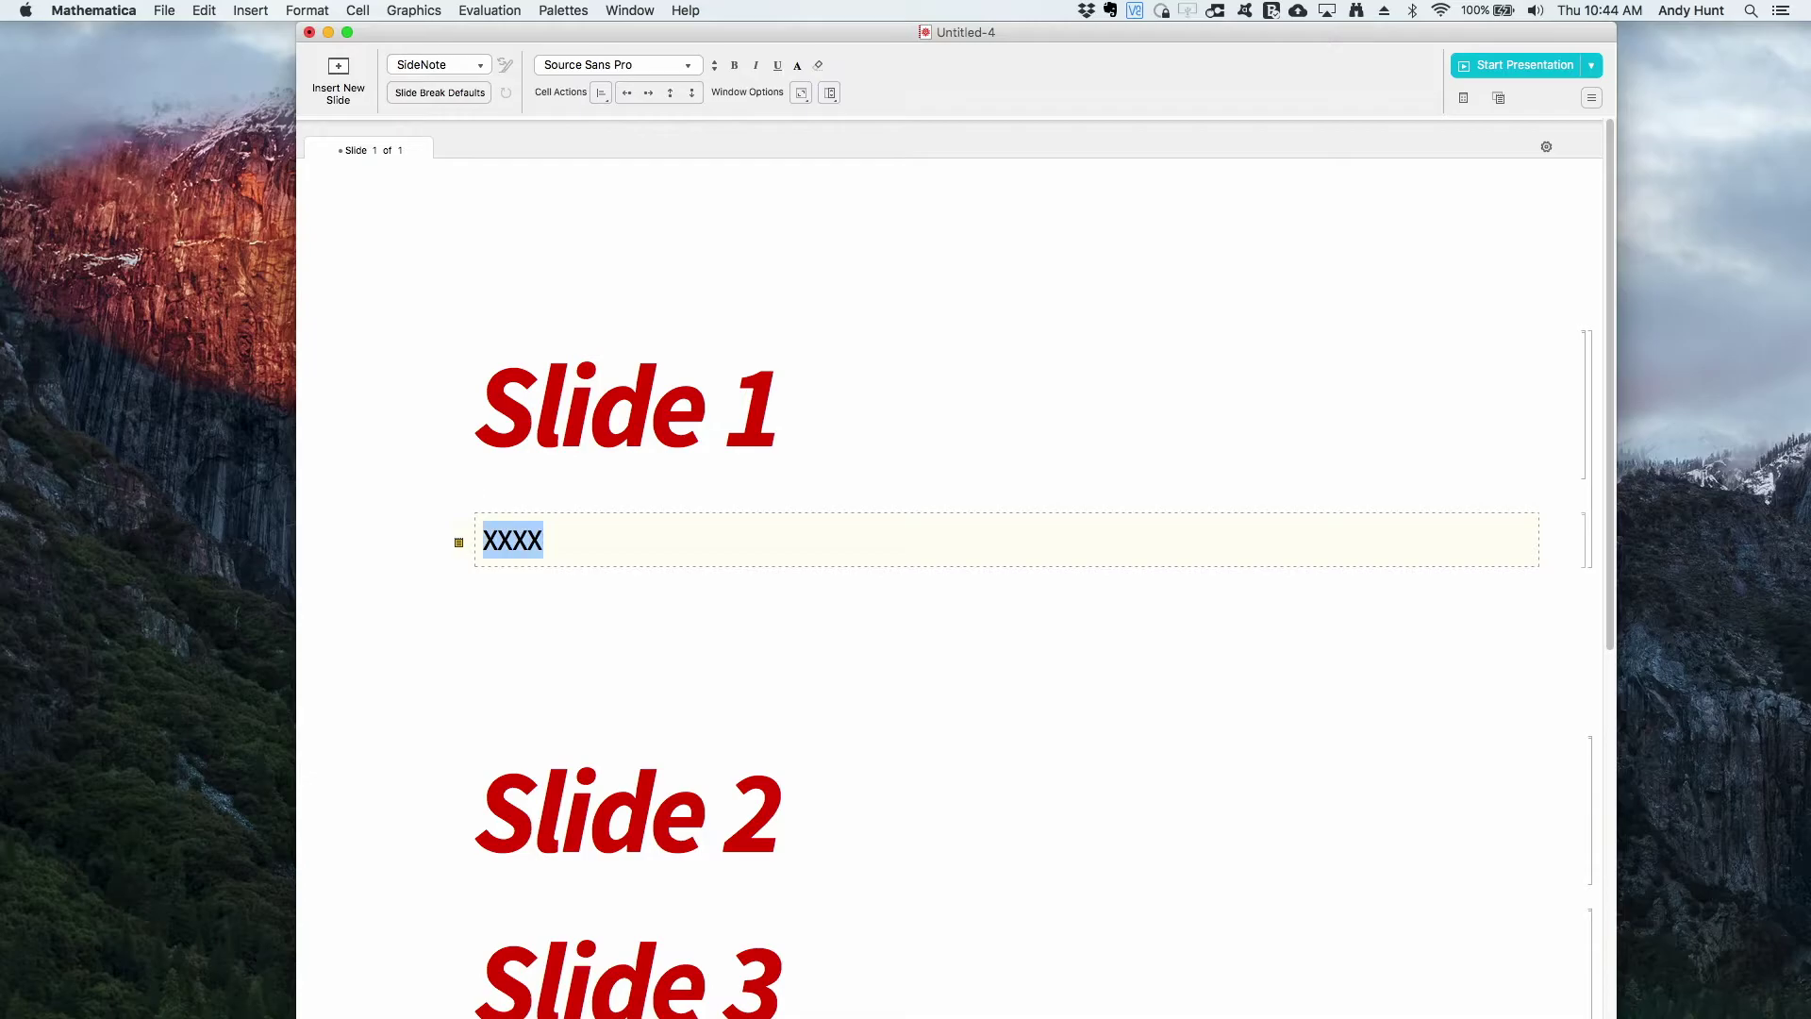
type("Some")
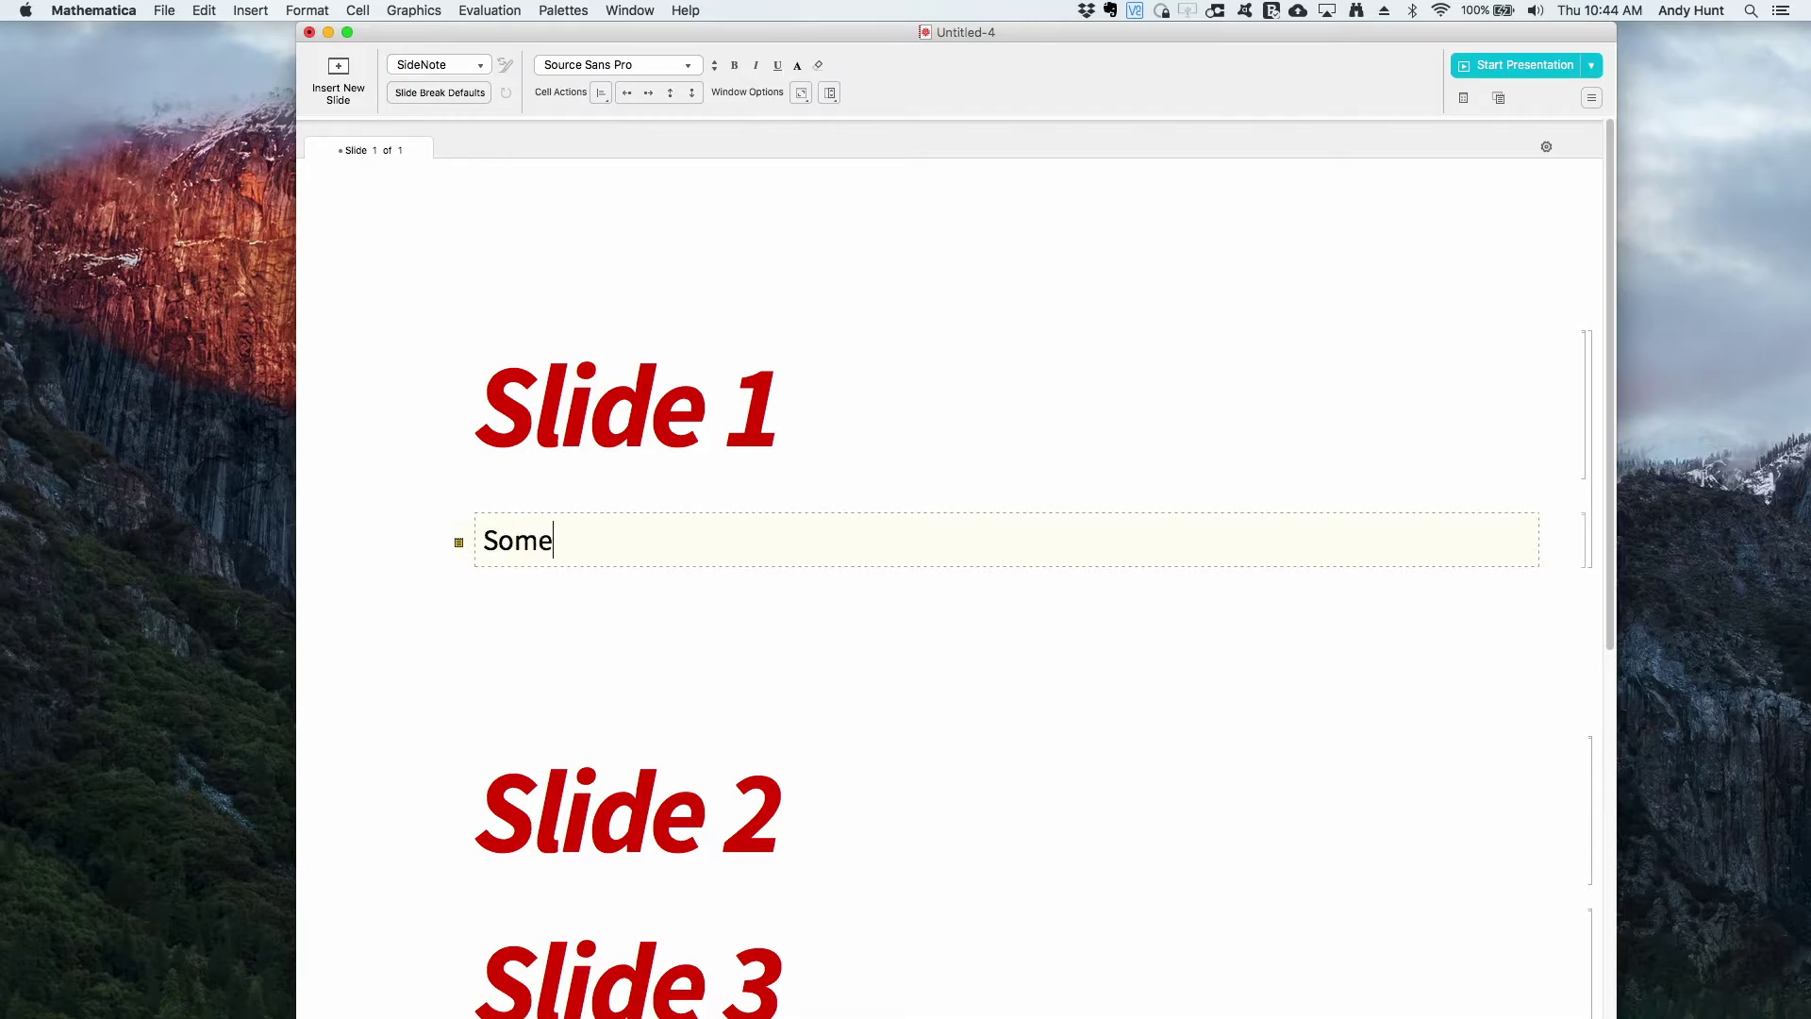
type(" note to myself")
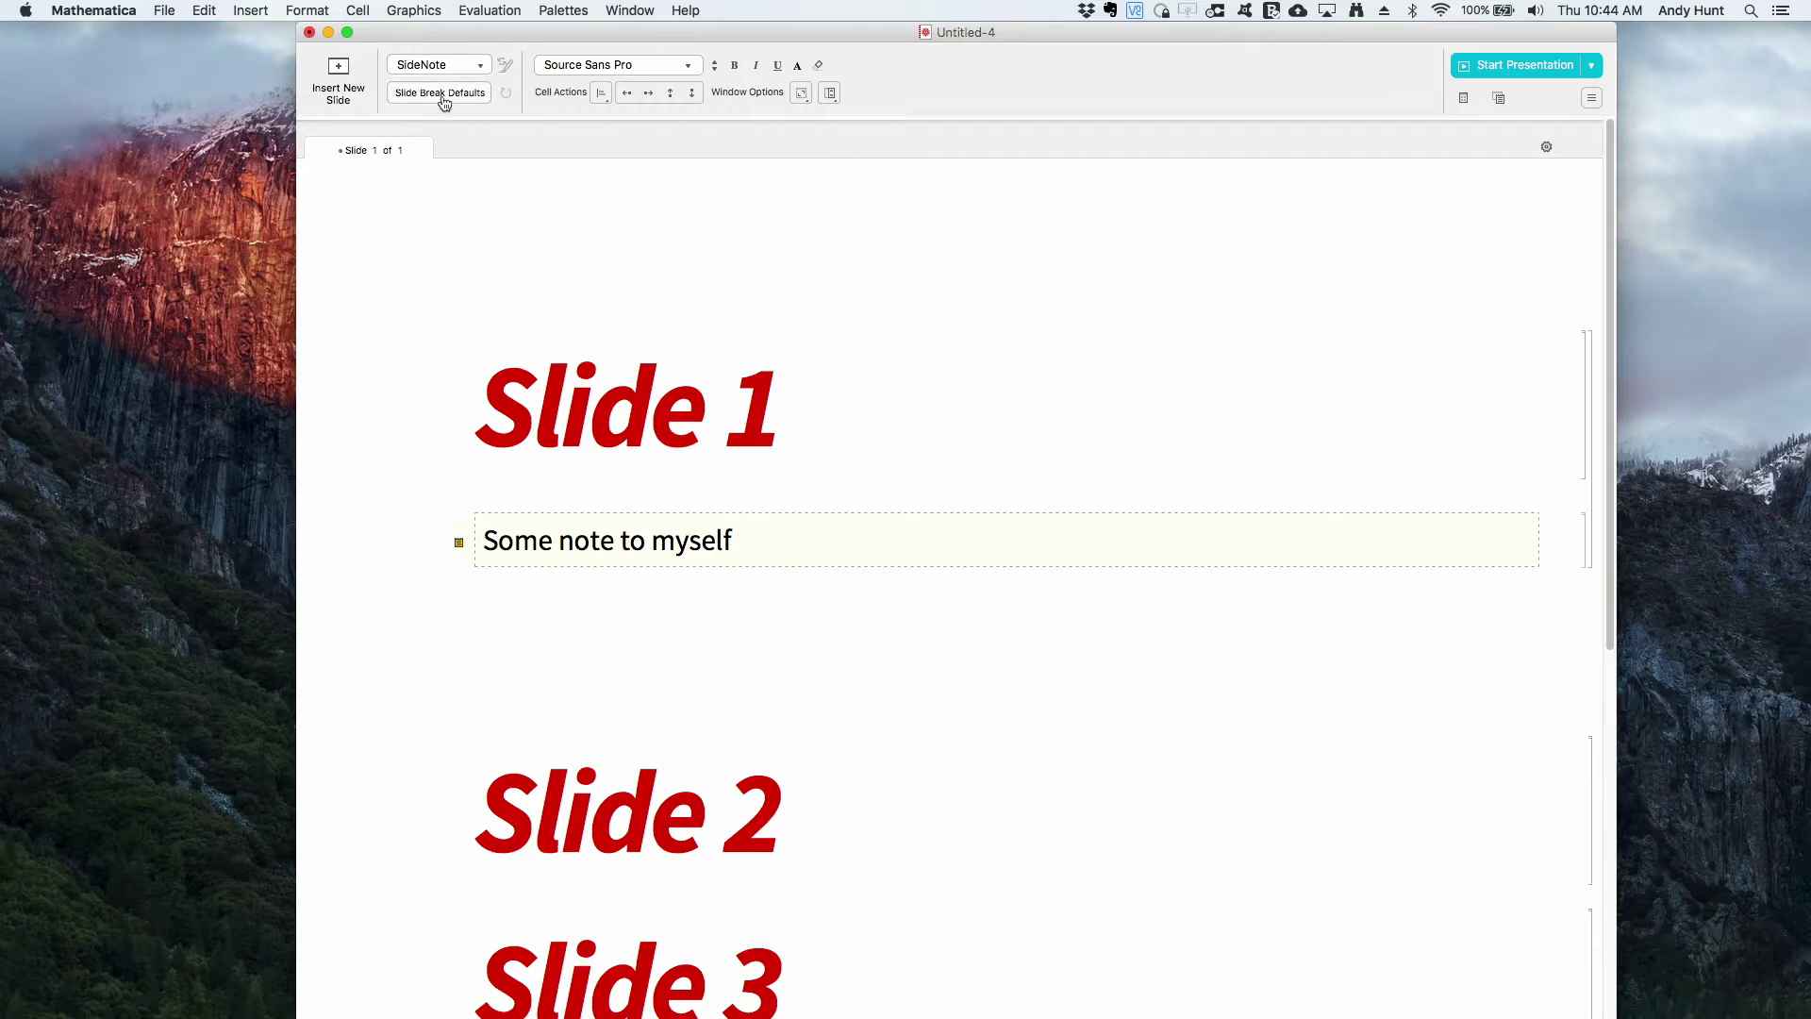
Add a copy of the side note beneath the Slide 2 heading and reword it as "Another note to myself"
left_click(422, 66)
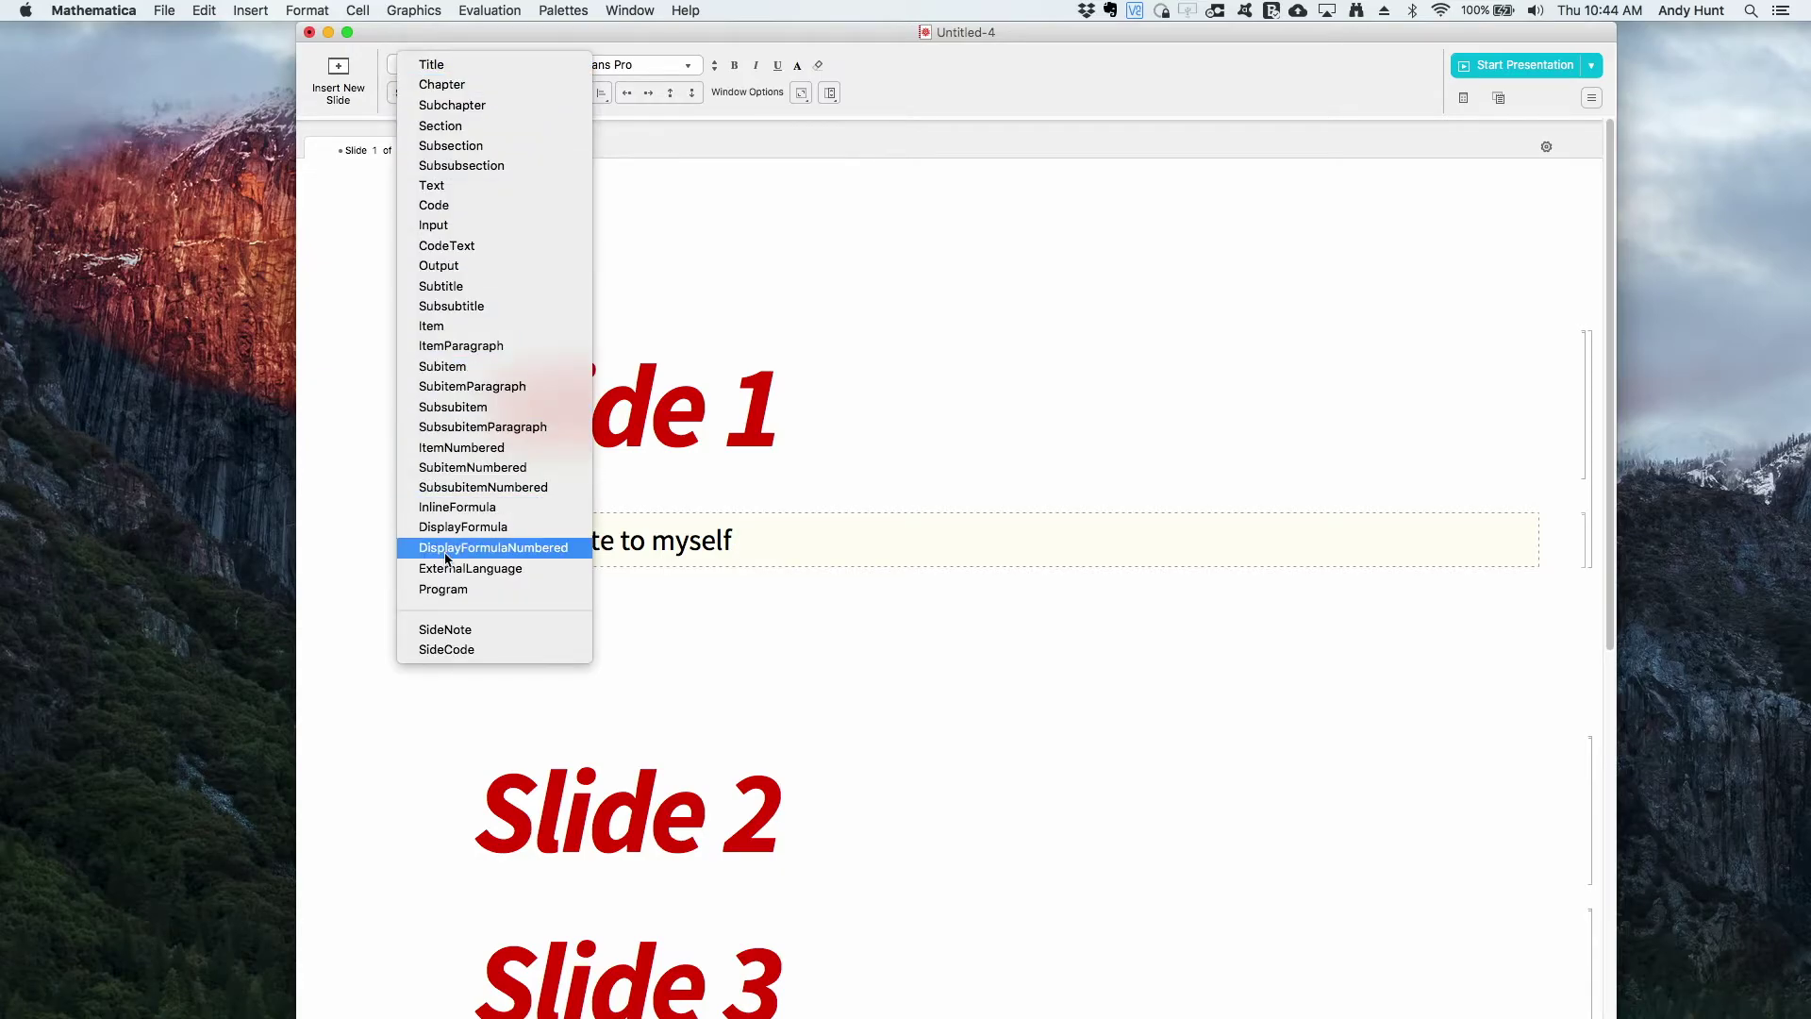
left_click(500, 629)
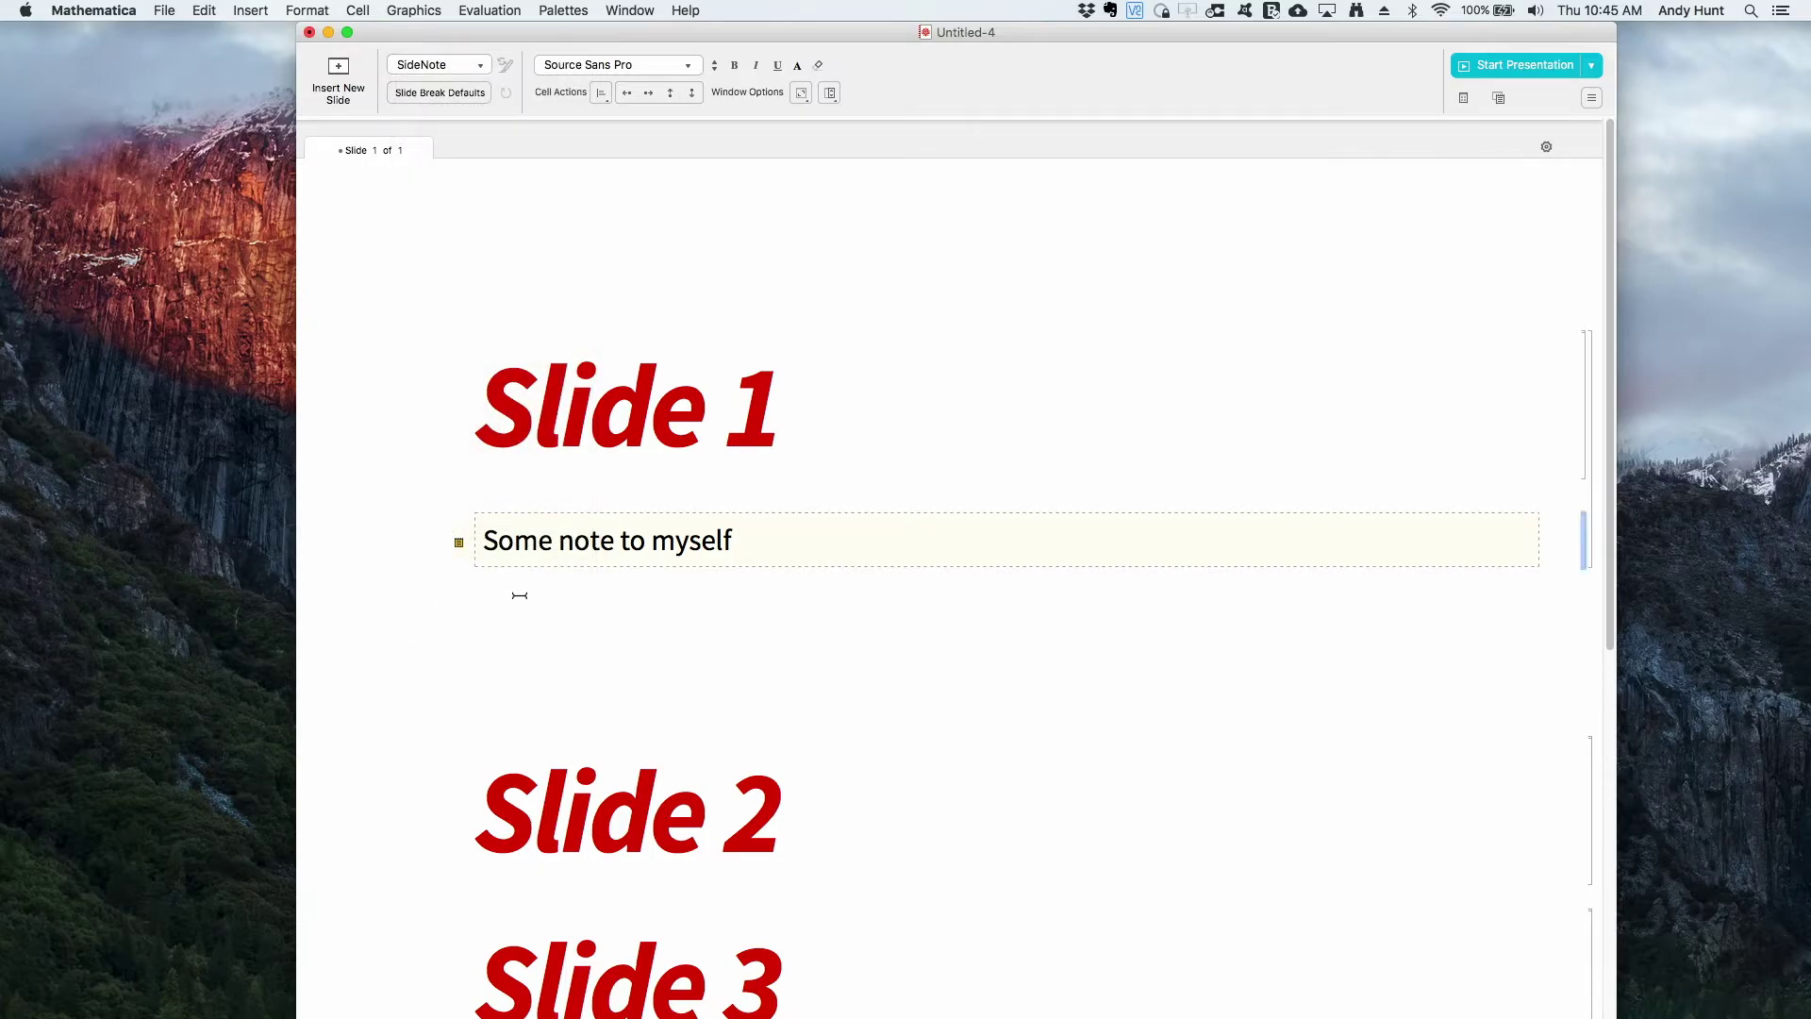
left_click(497, 641)
left_click(547, 903)
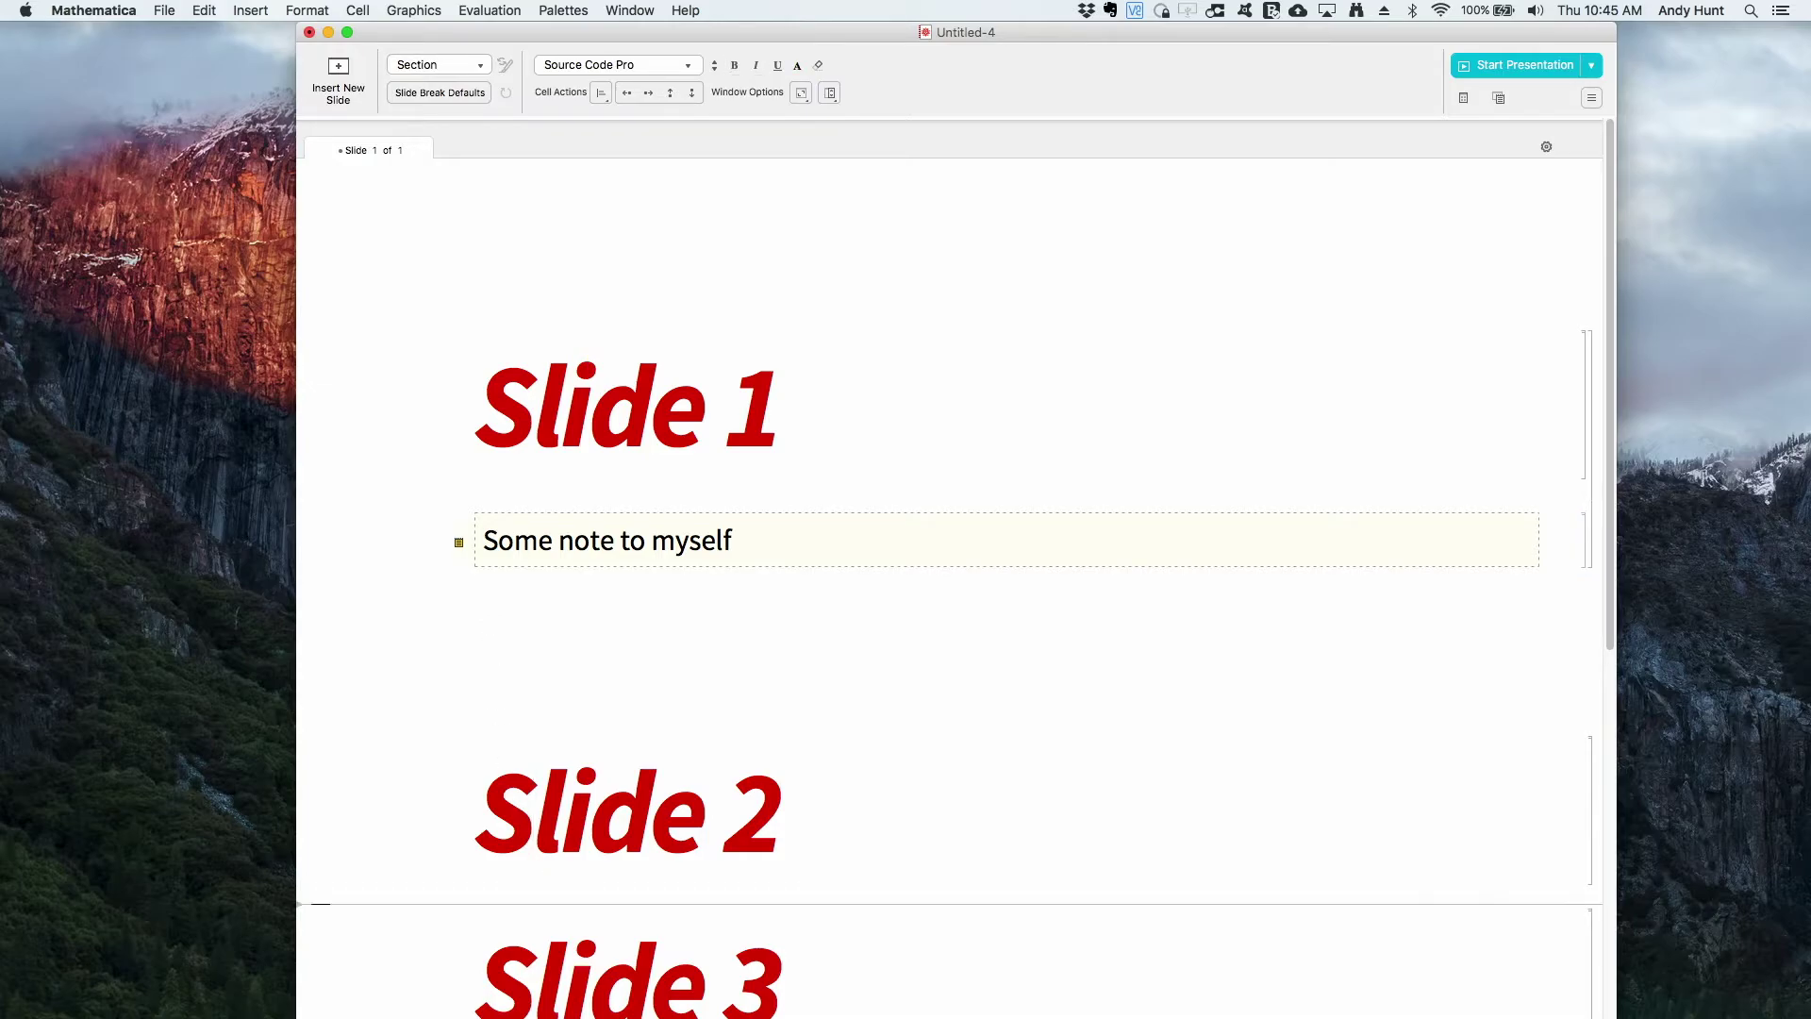
type("Some note to myself")
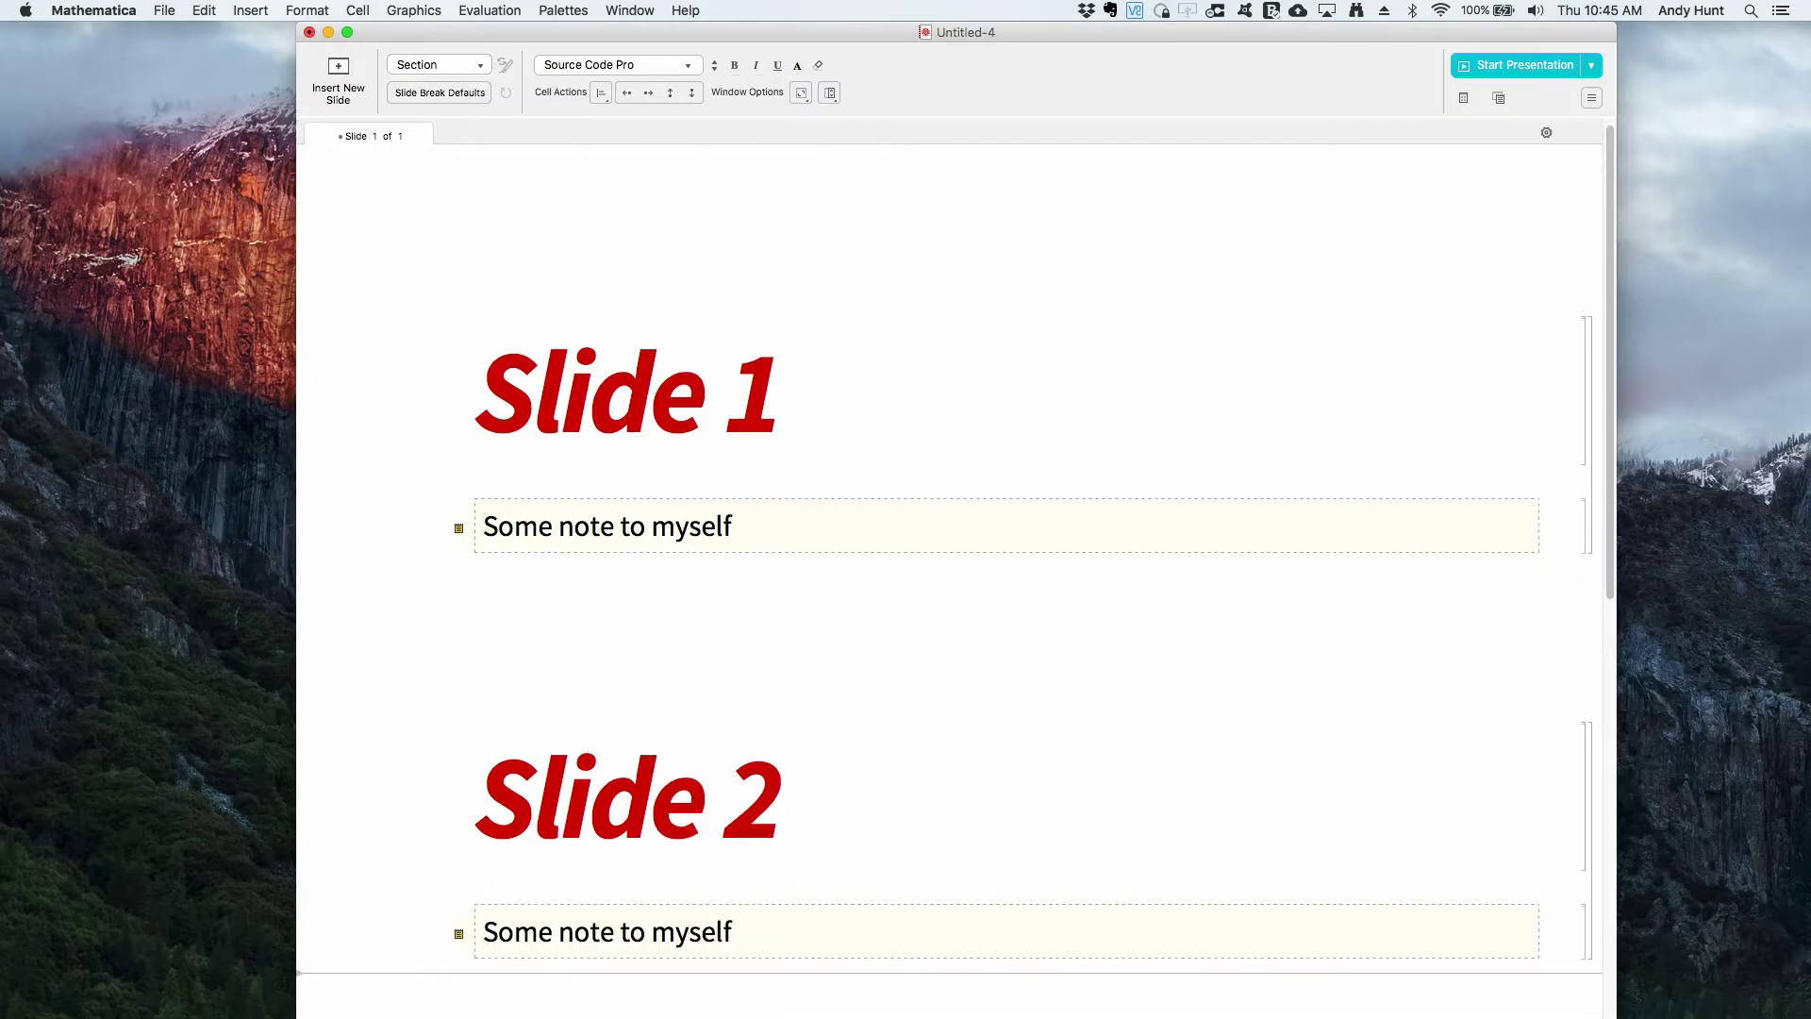
double_click(516, 933)
type("Another")
Insert a SideNote cell beneath the Slide 3 heading with the text "Yes, I'm still hangery."
key("Down")
key("Down")
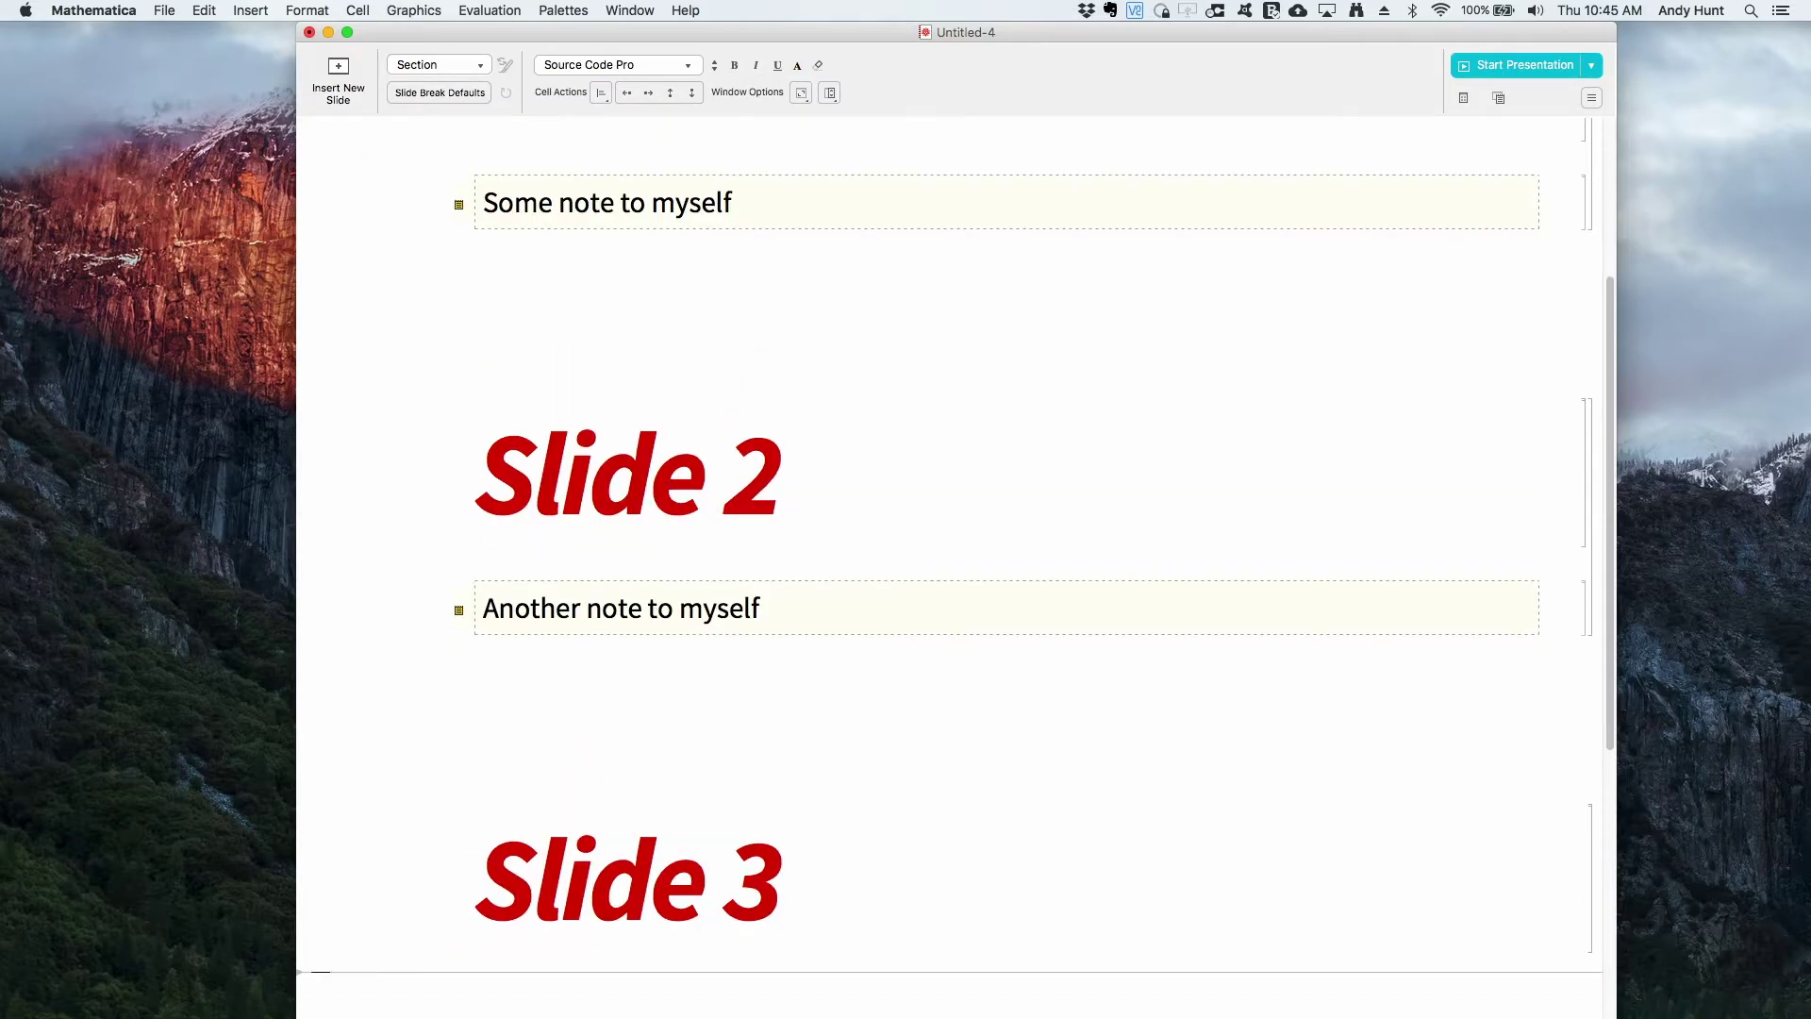
left_click(402, 66)
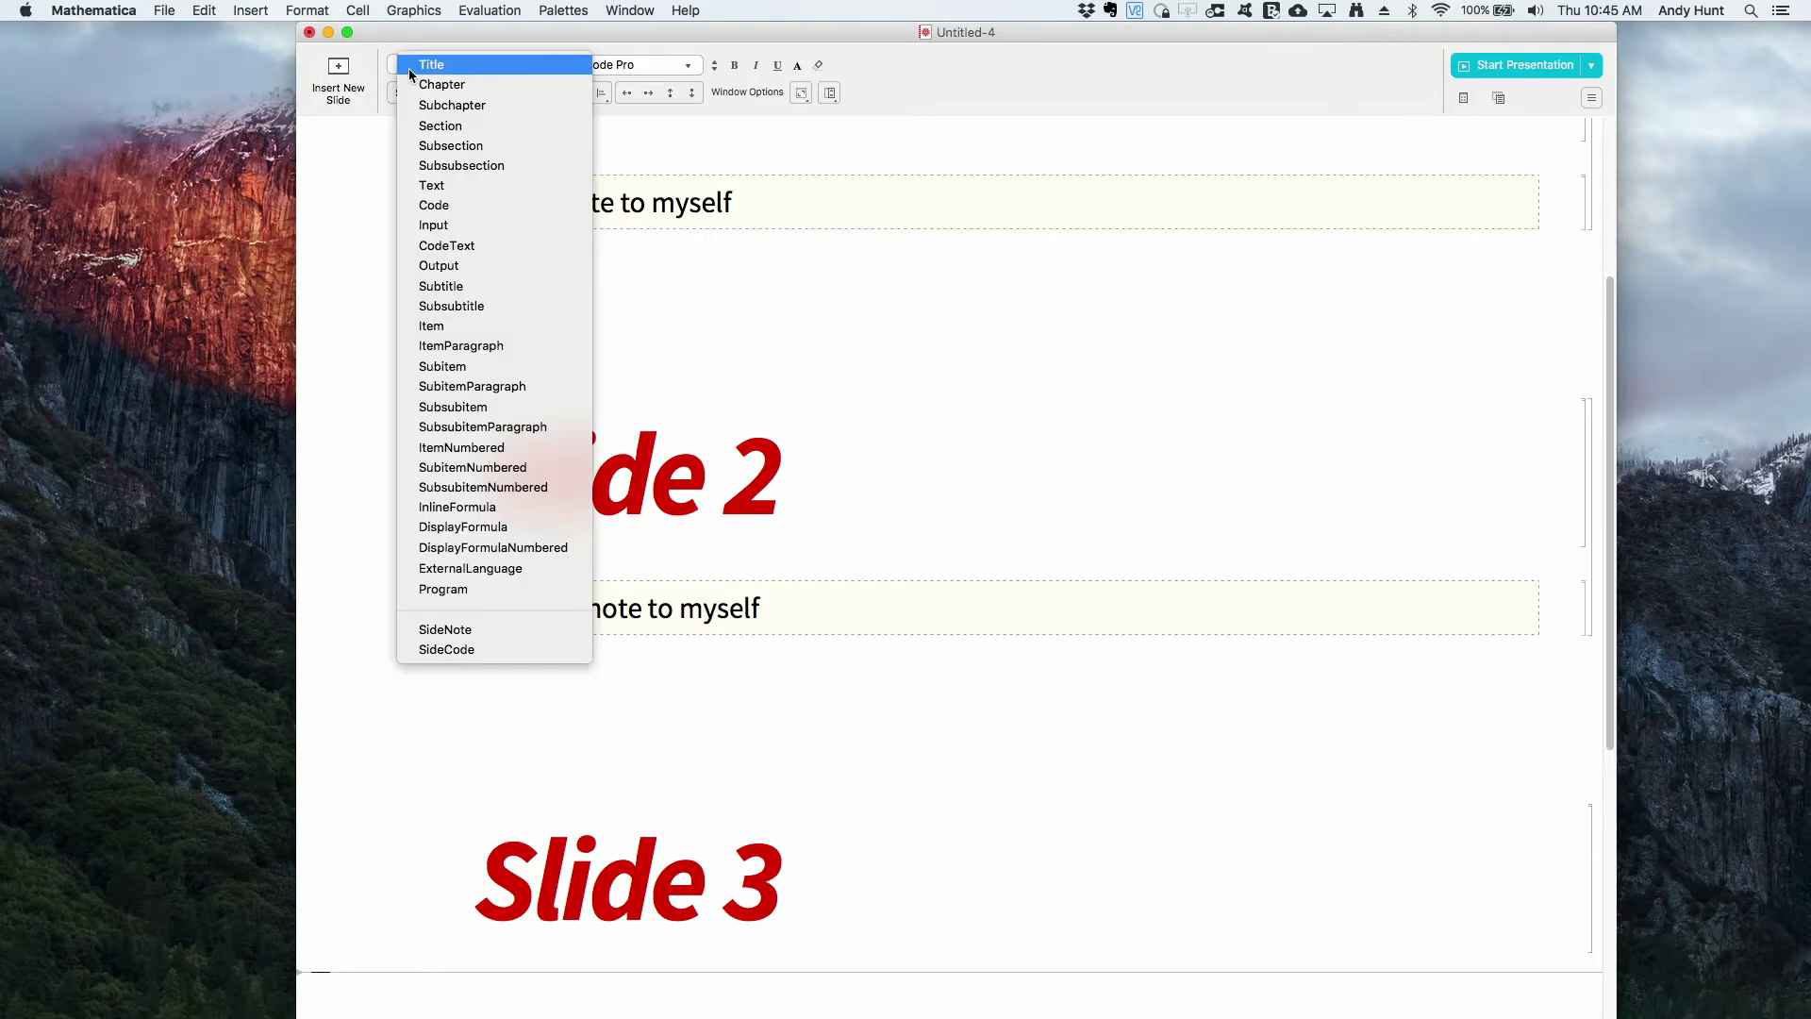
left_click(432, 629)
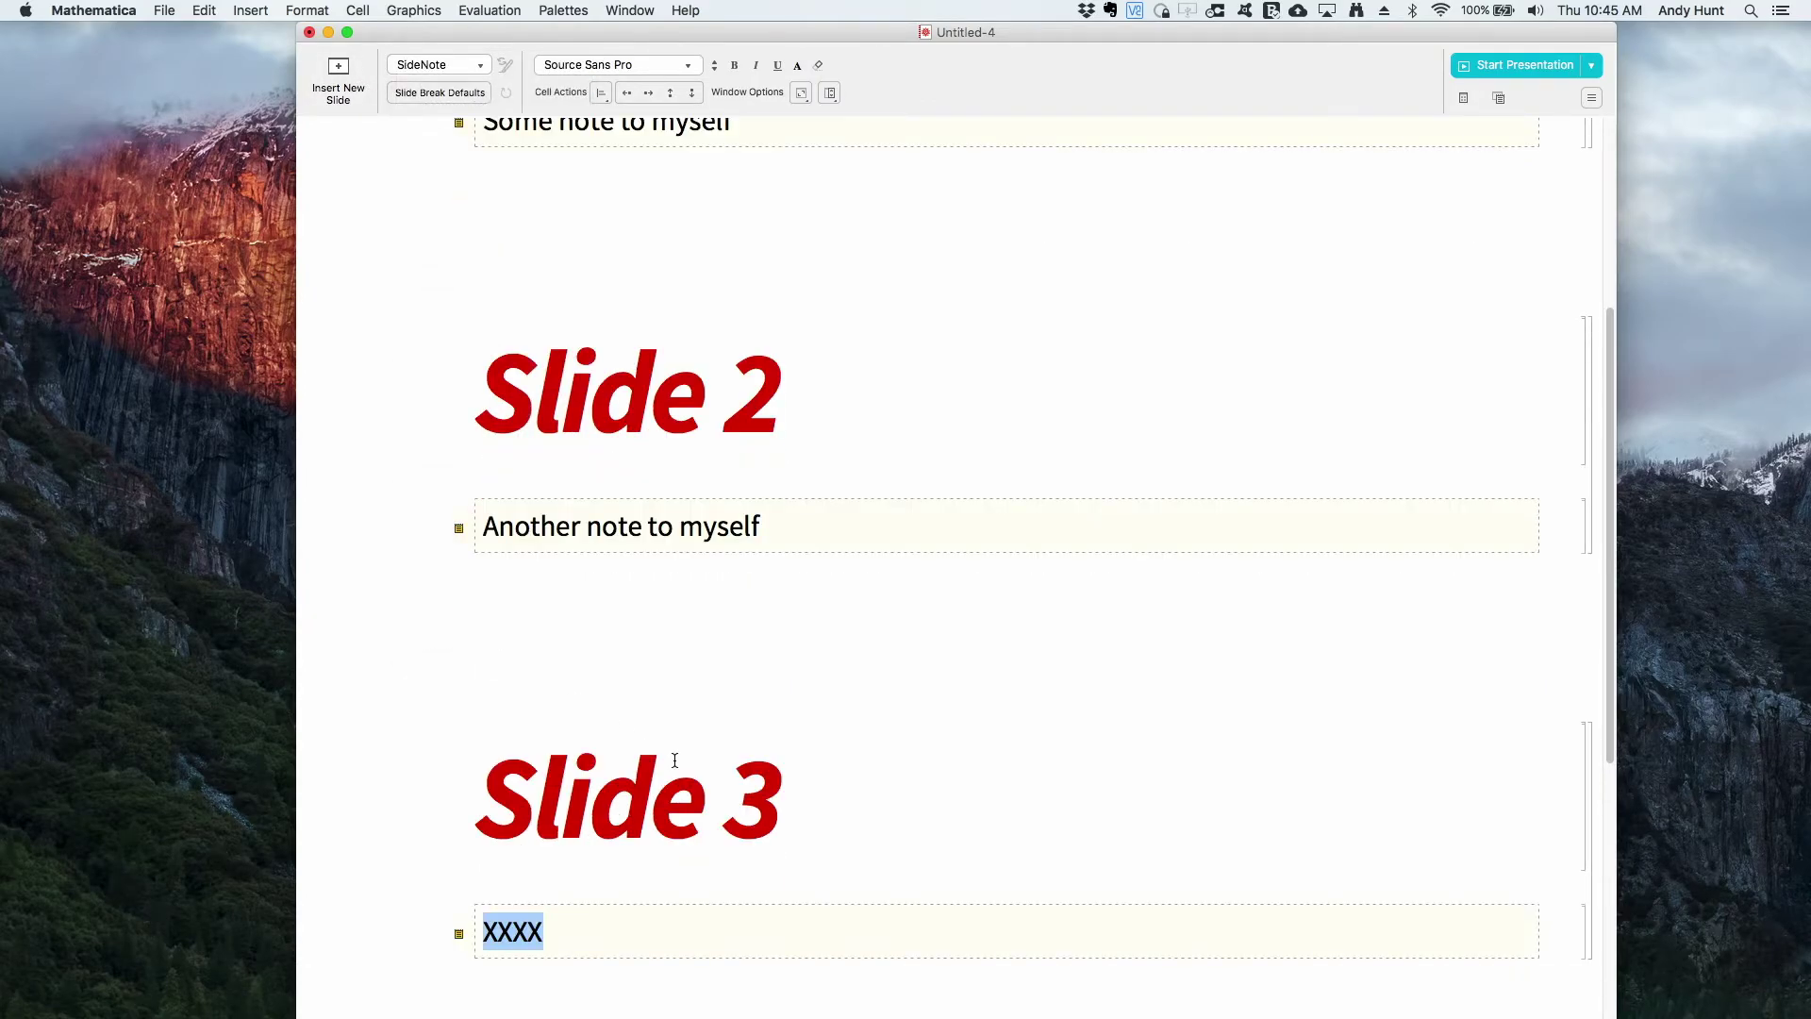
type("Yes, ")
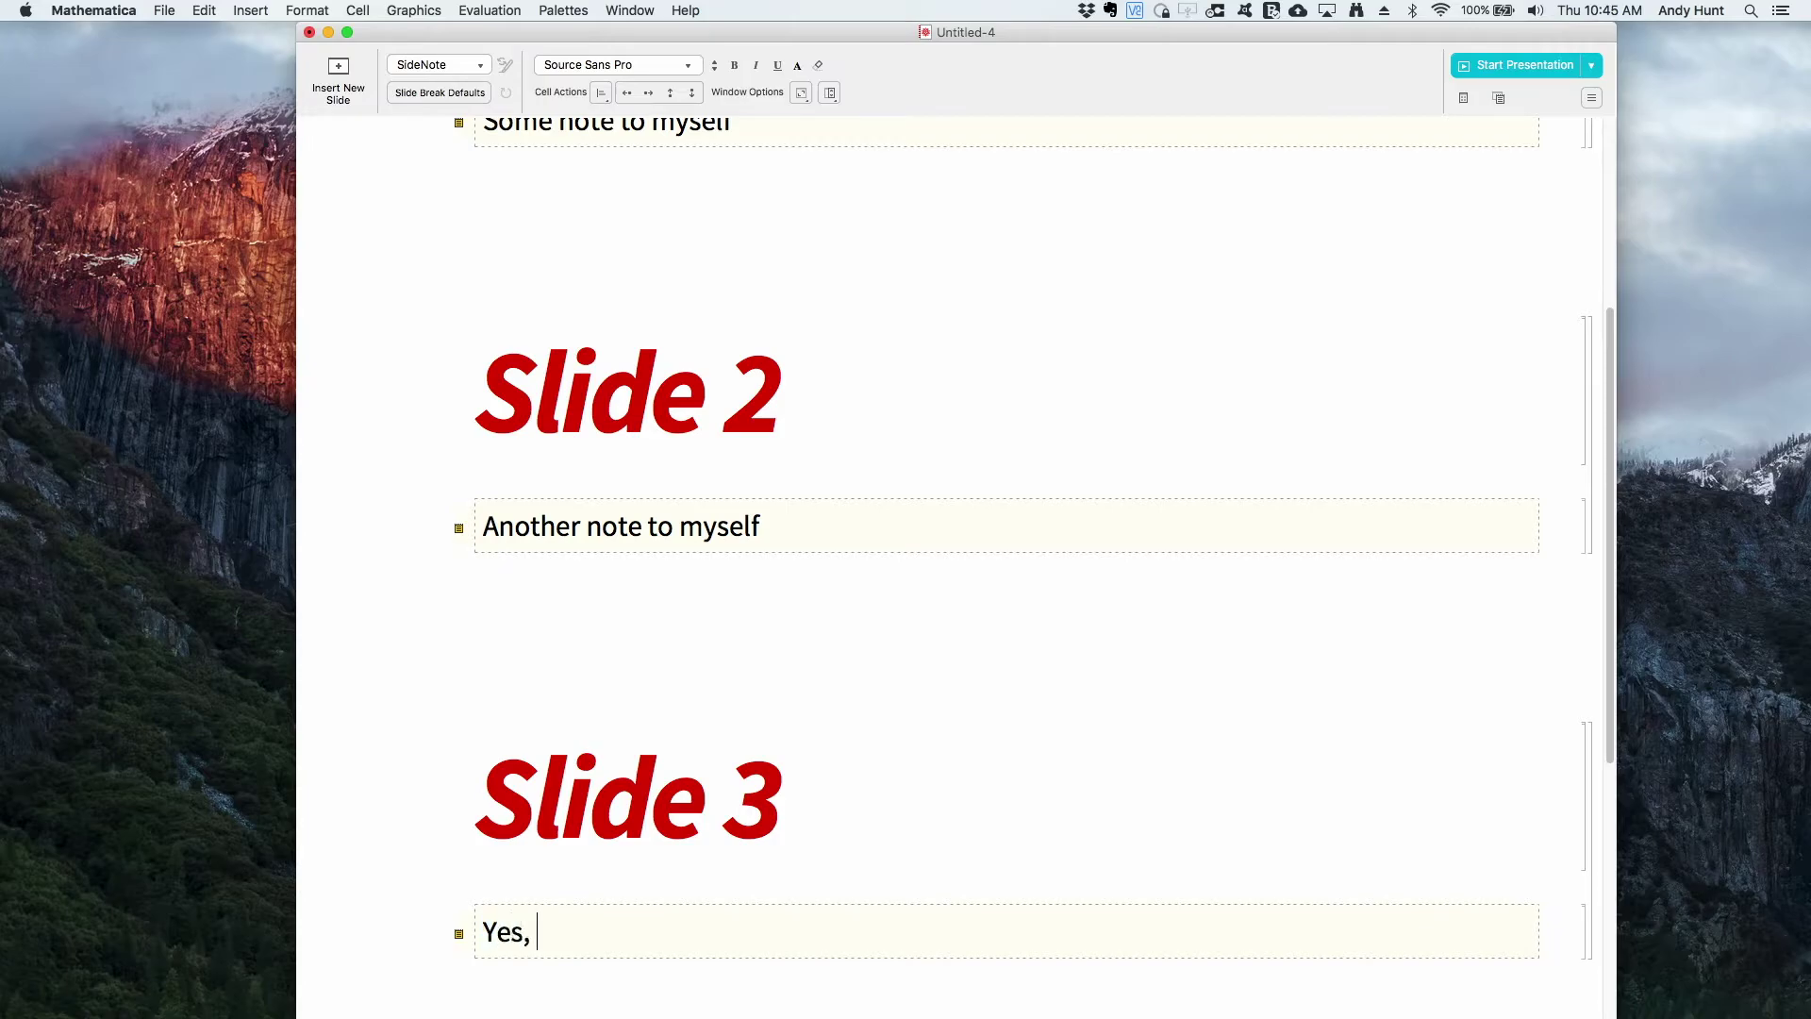
type("I'm still hange")
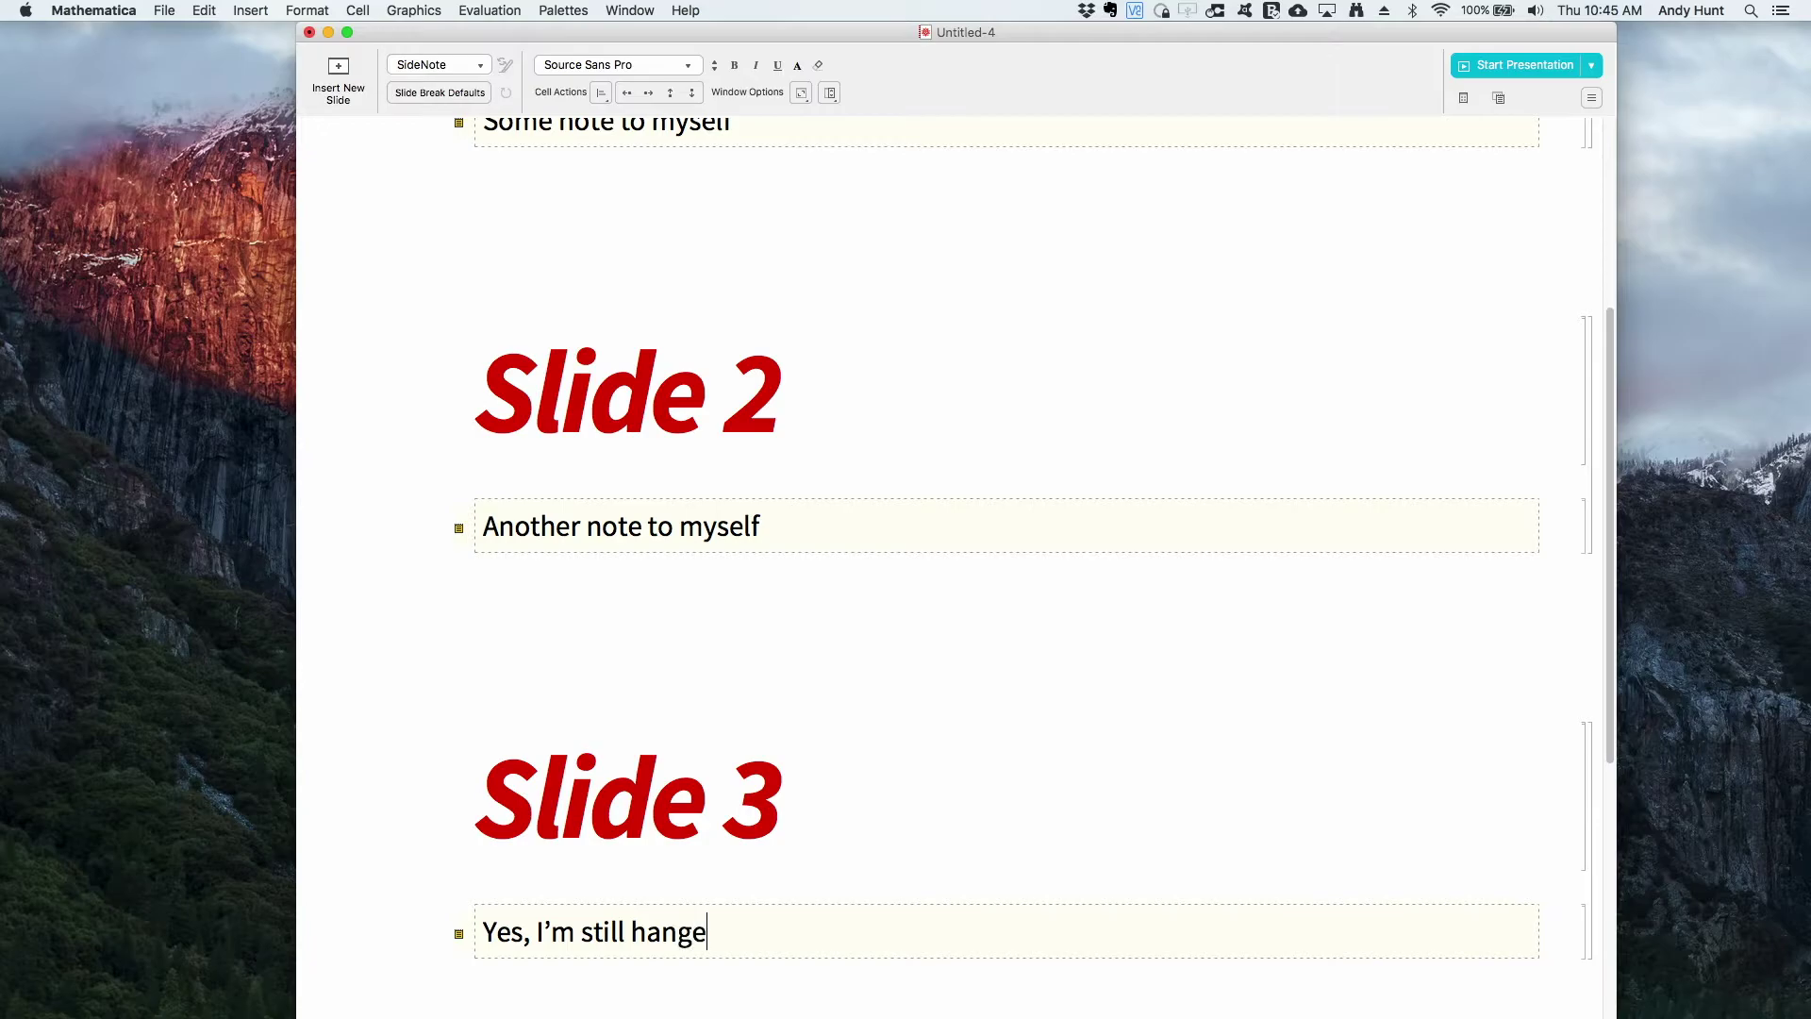
key("BackSpace")
type("ery.")
Correct the spelling of the last word in the Slide 3 side note to "hangry"
key("Up")
key("Up")
key("Up")
key("Up")
key("Up")
key("Up")
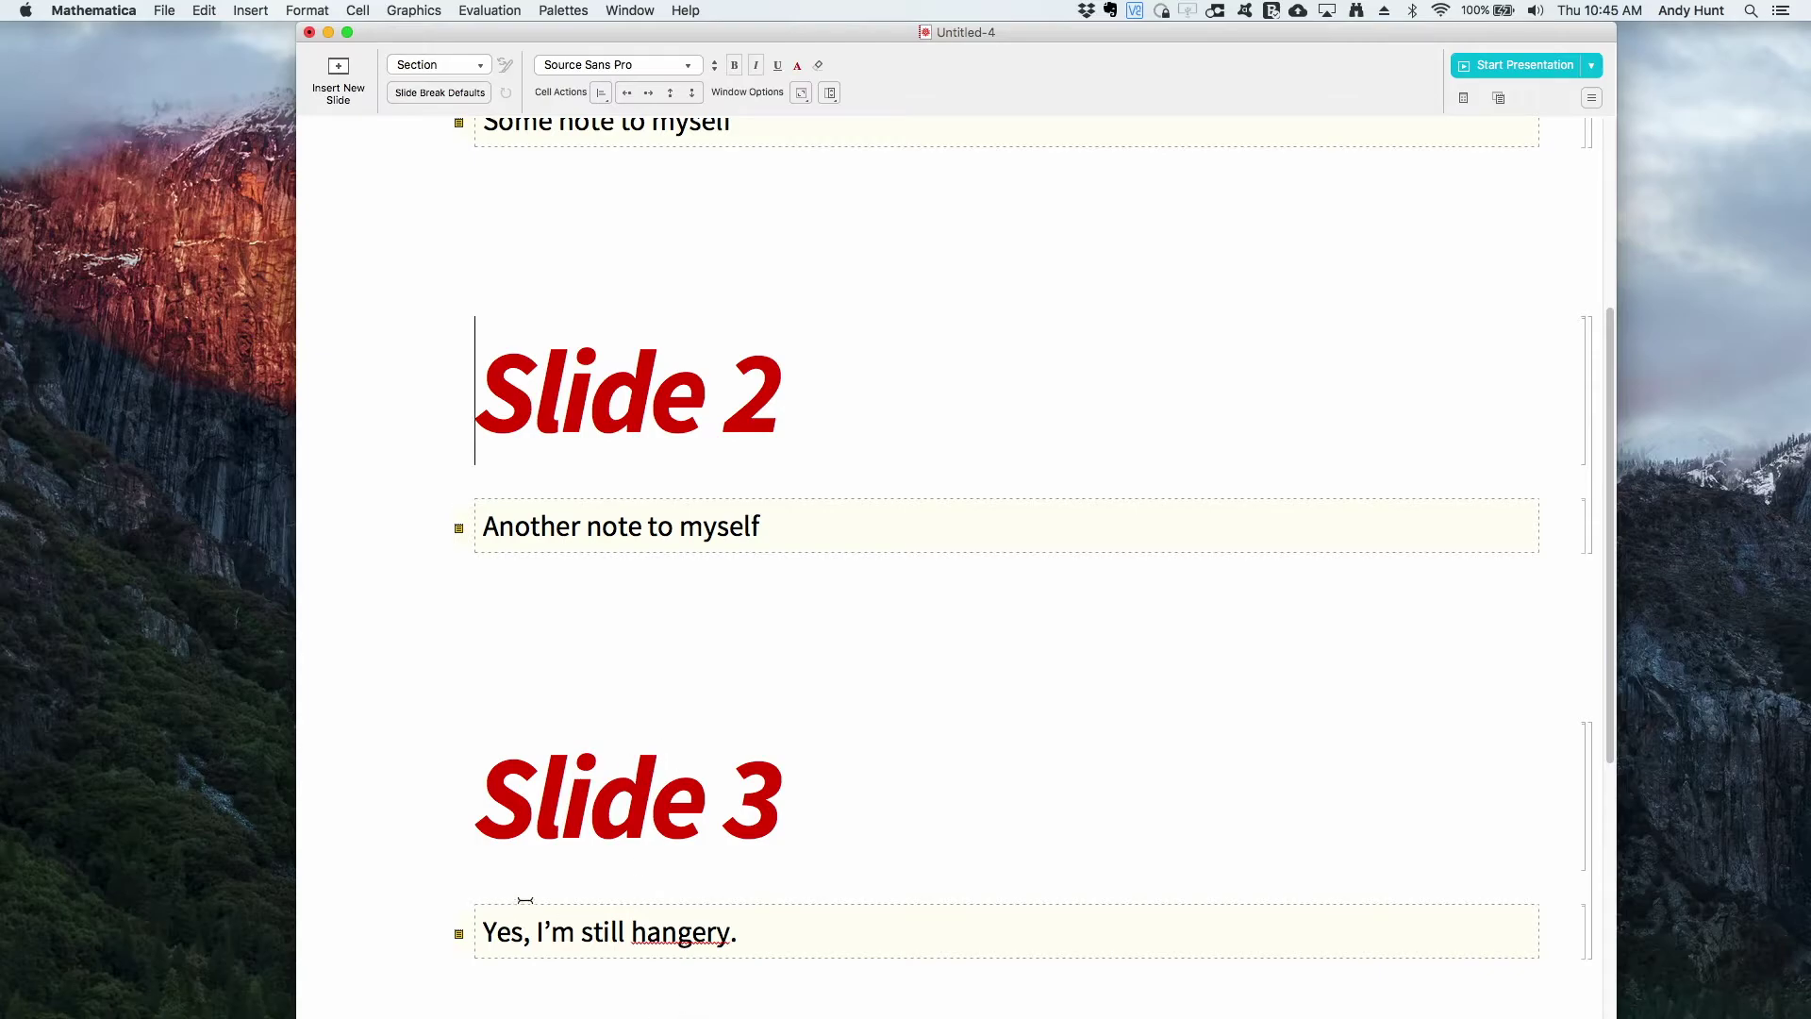
left_click(706, 931)
key("BackSpace")
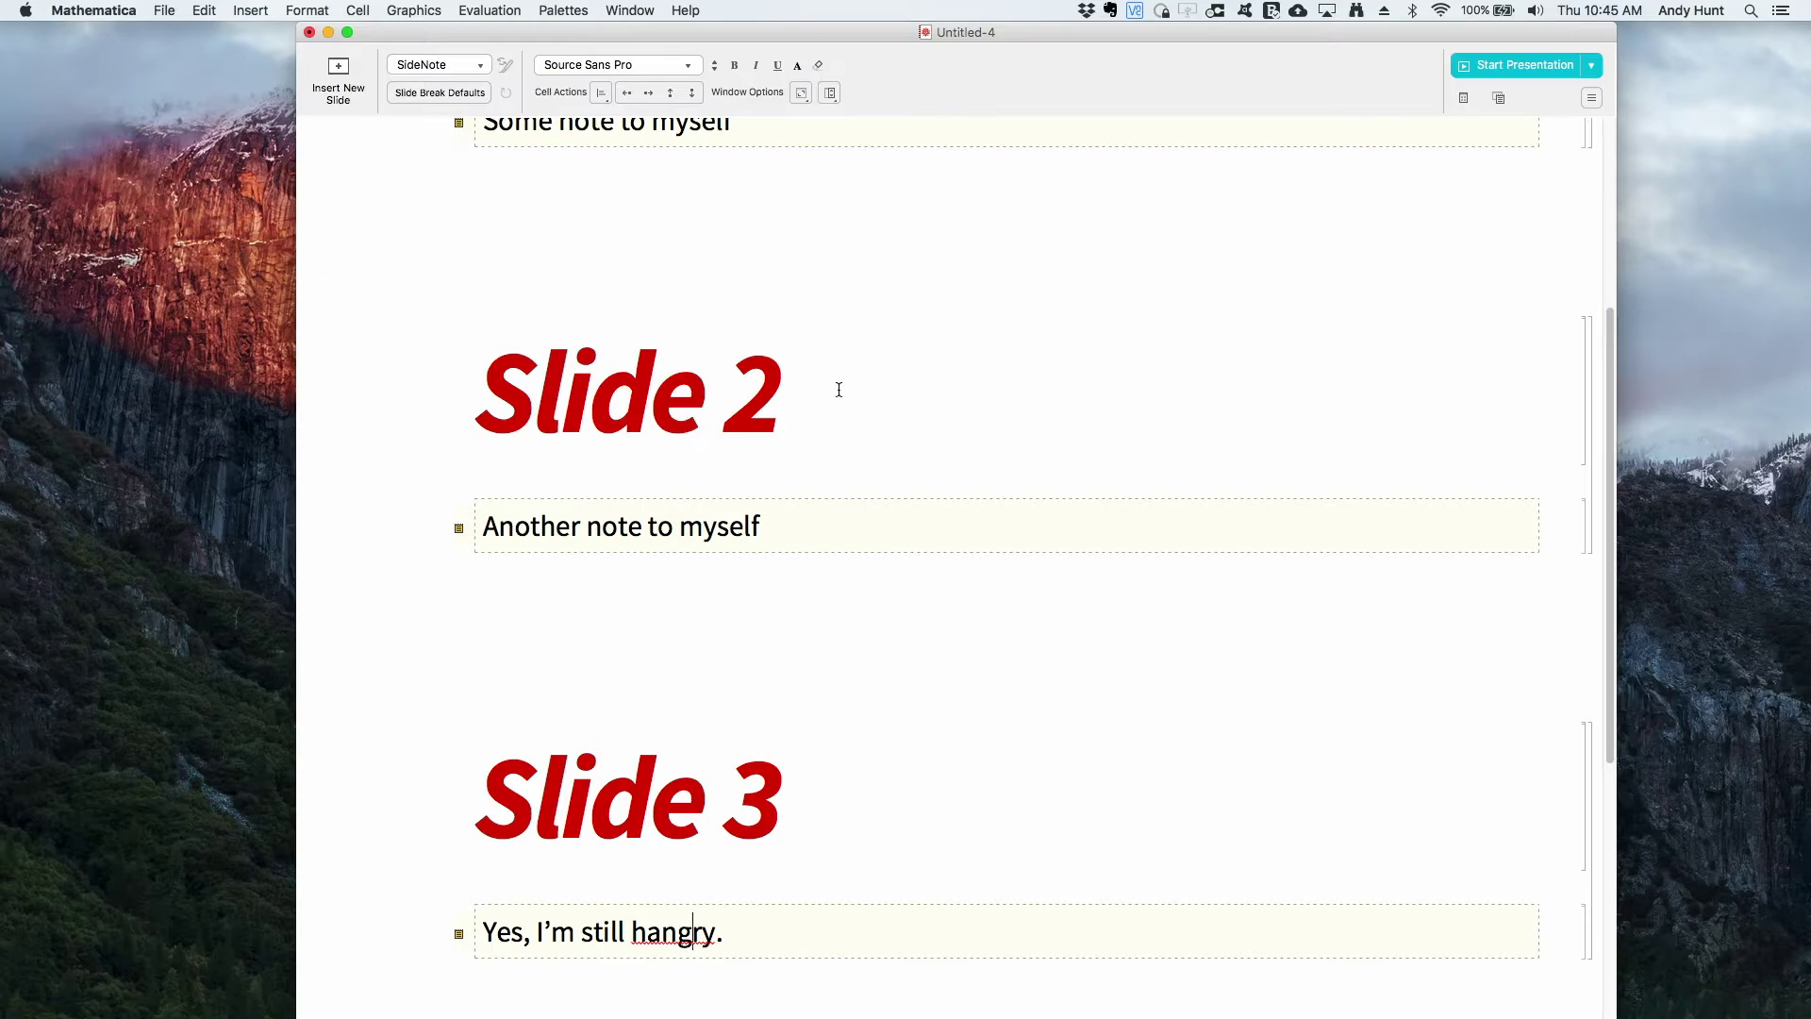
Insert a SideCode cell between the Slide 1 side note and the Slide 2 heading
left_click(542, 256)
left_click(428, 72)
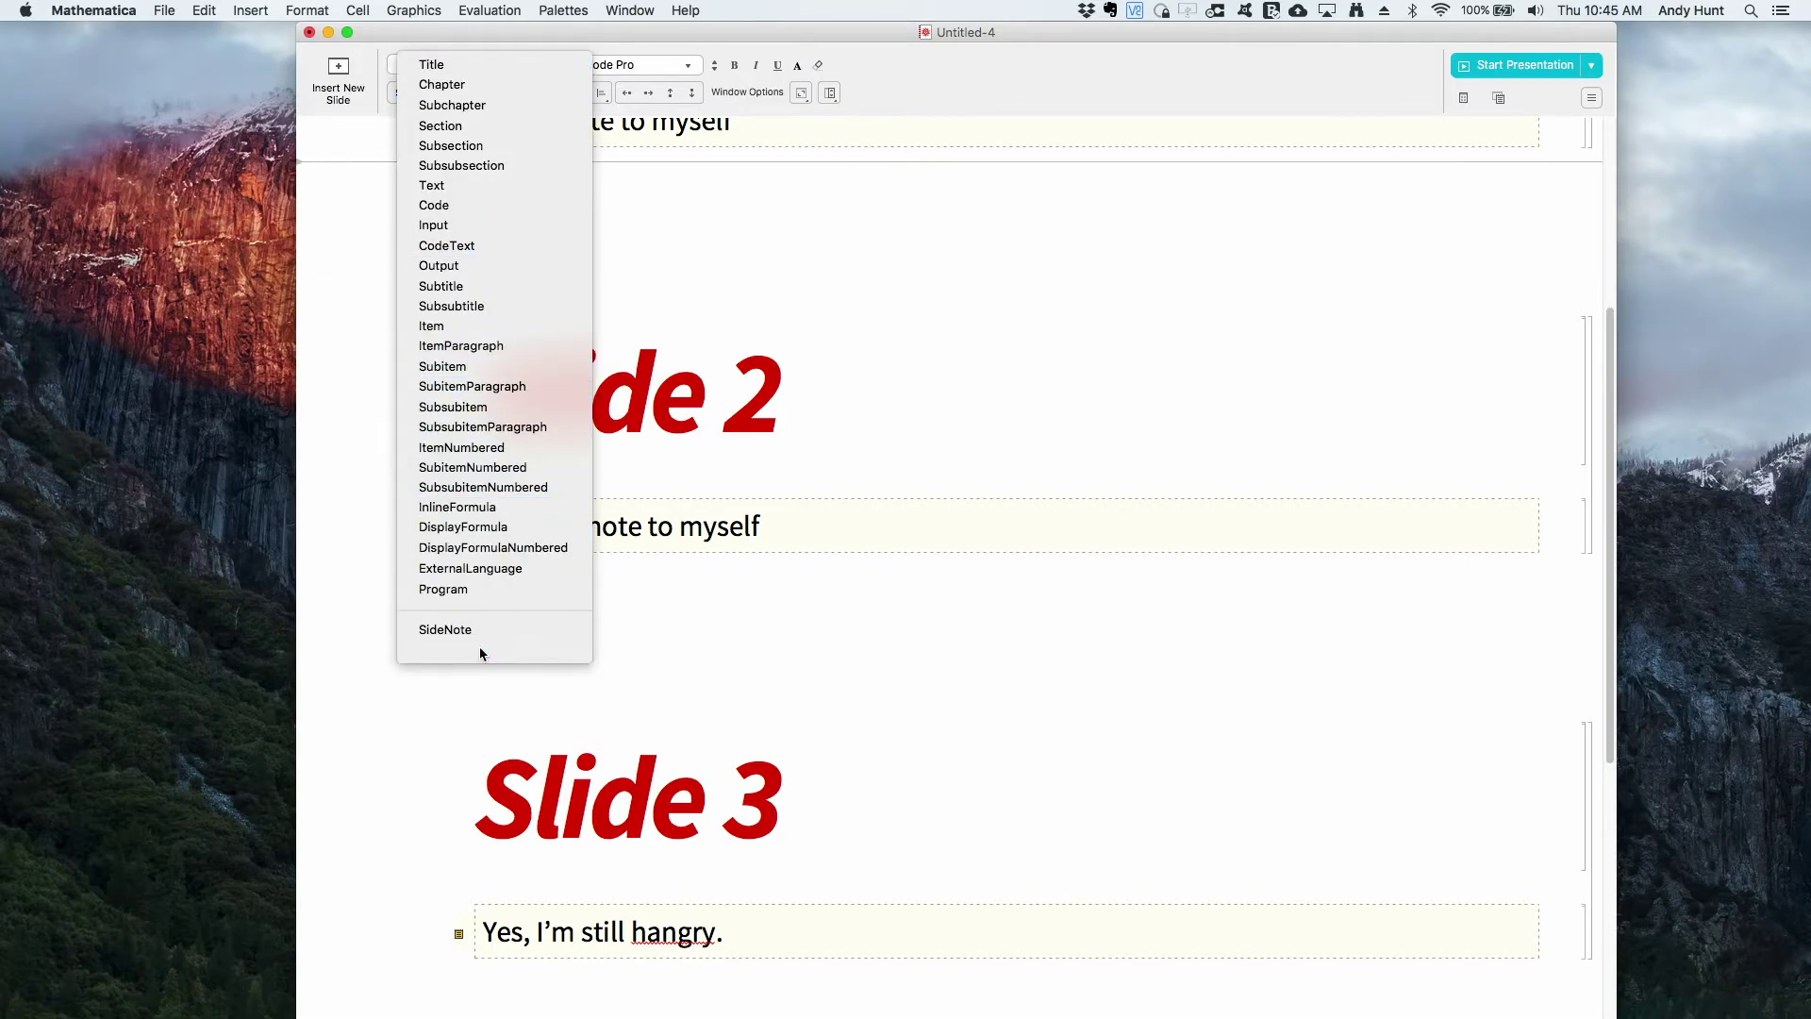
left_click(480, 649)
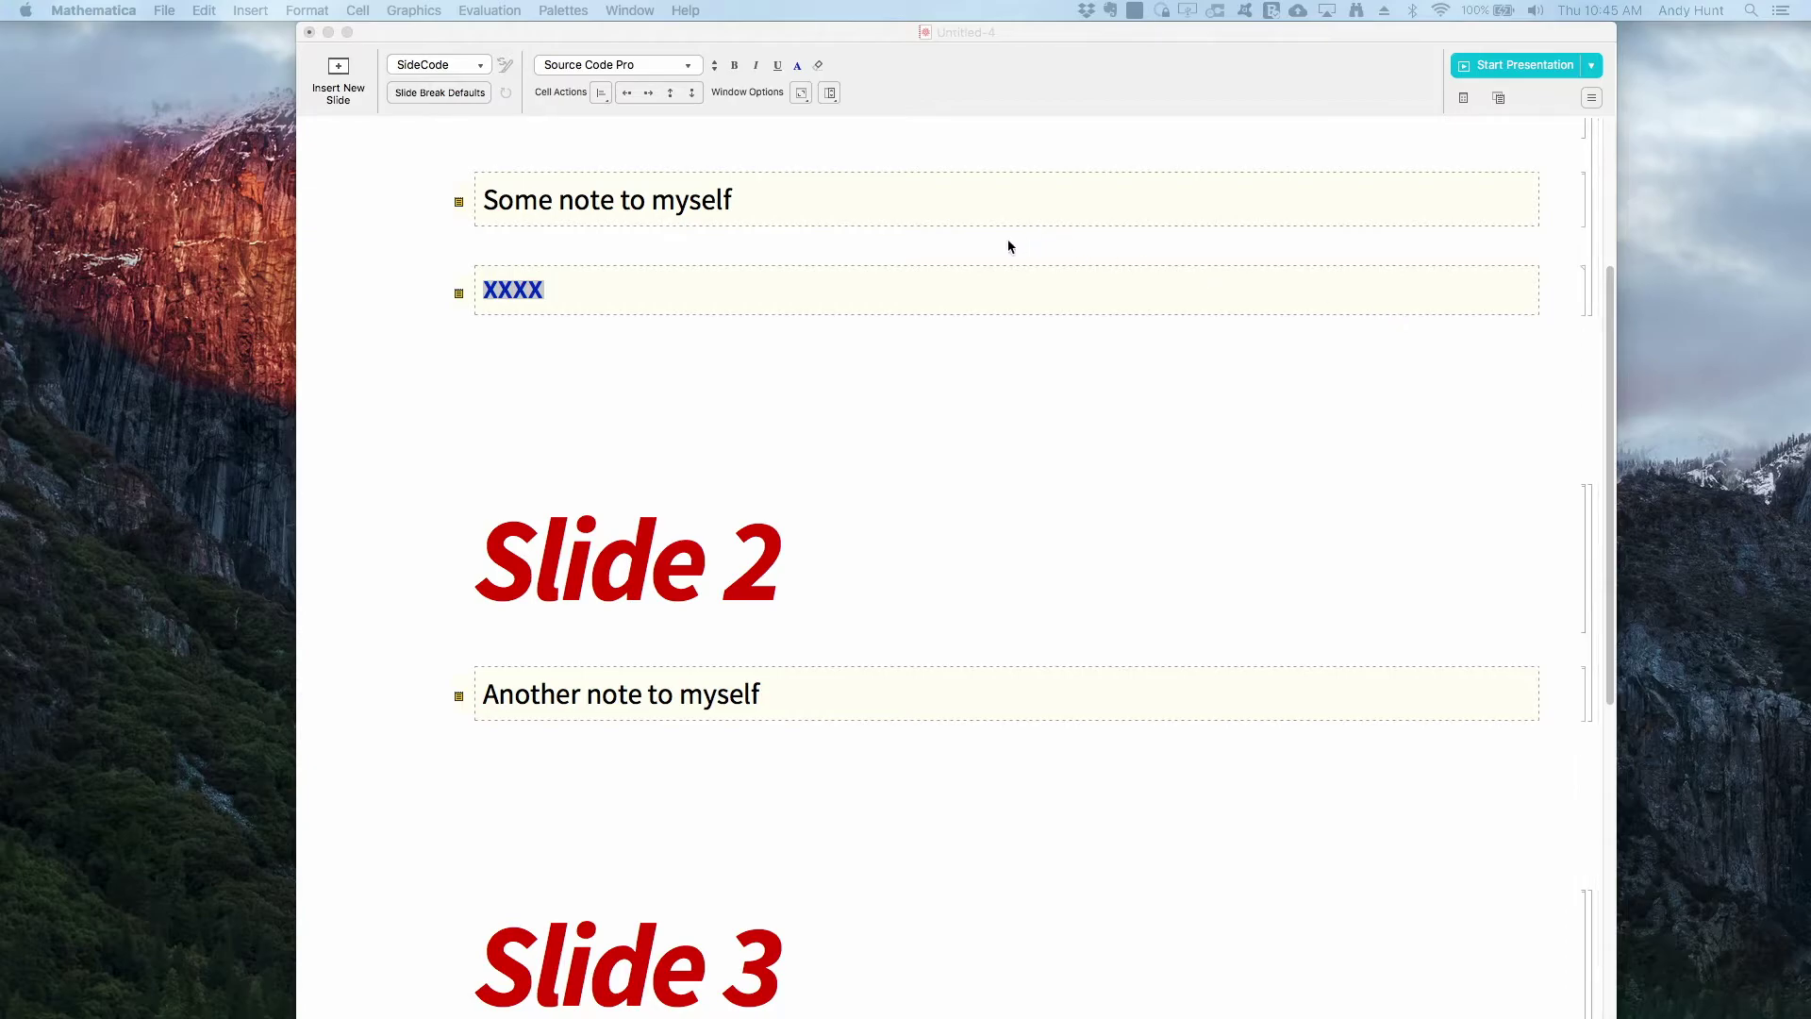
Enter Plot3D[Sin[x + y^2], {x, -3, 3}, {y, -2, 2}] in the SideCode cell and evaluate it
left_click(1015, 288)
left_click(1015, 288)
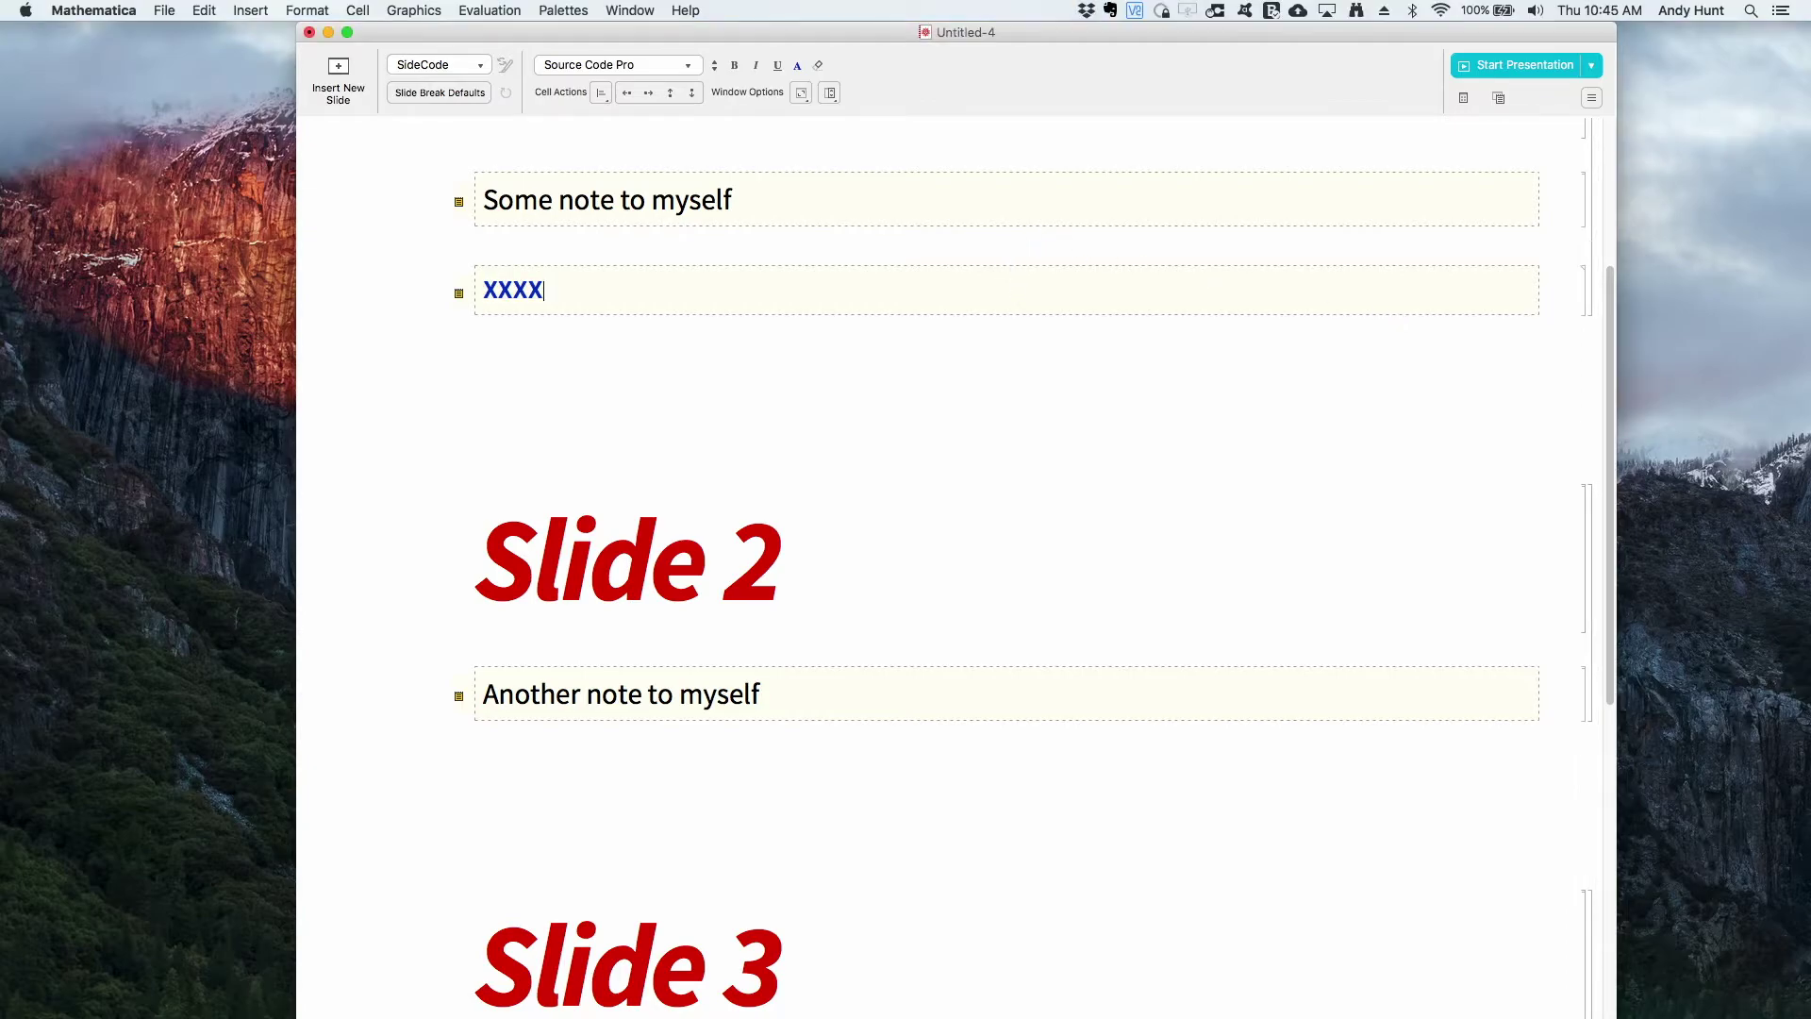
key("super+a")
type("Plot3D[Sin[x + y^2], {x, -3, 3}, {y, -2, 2}]")
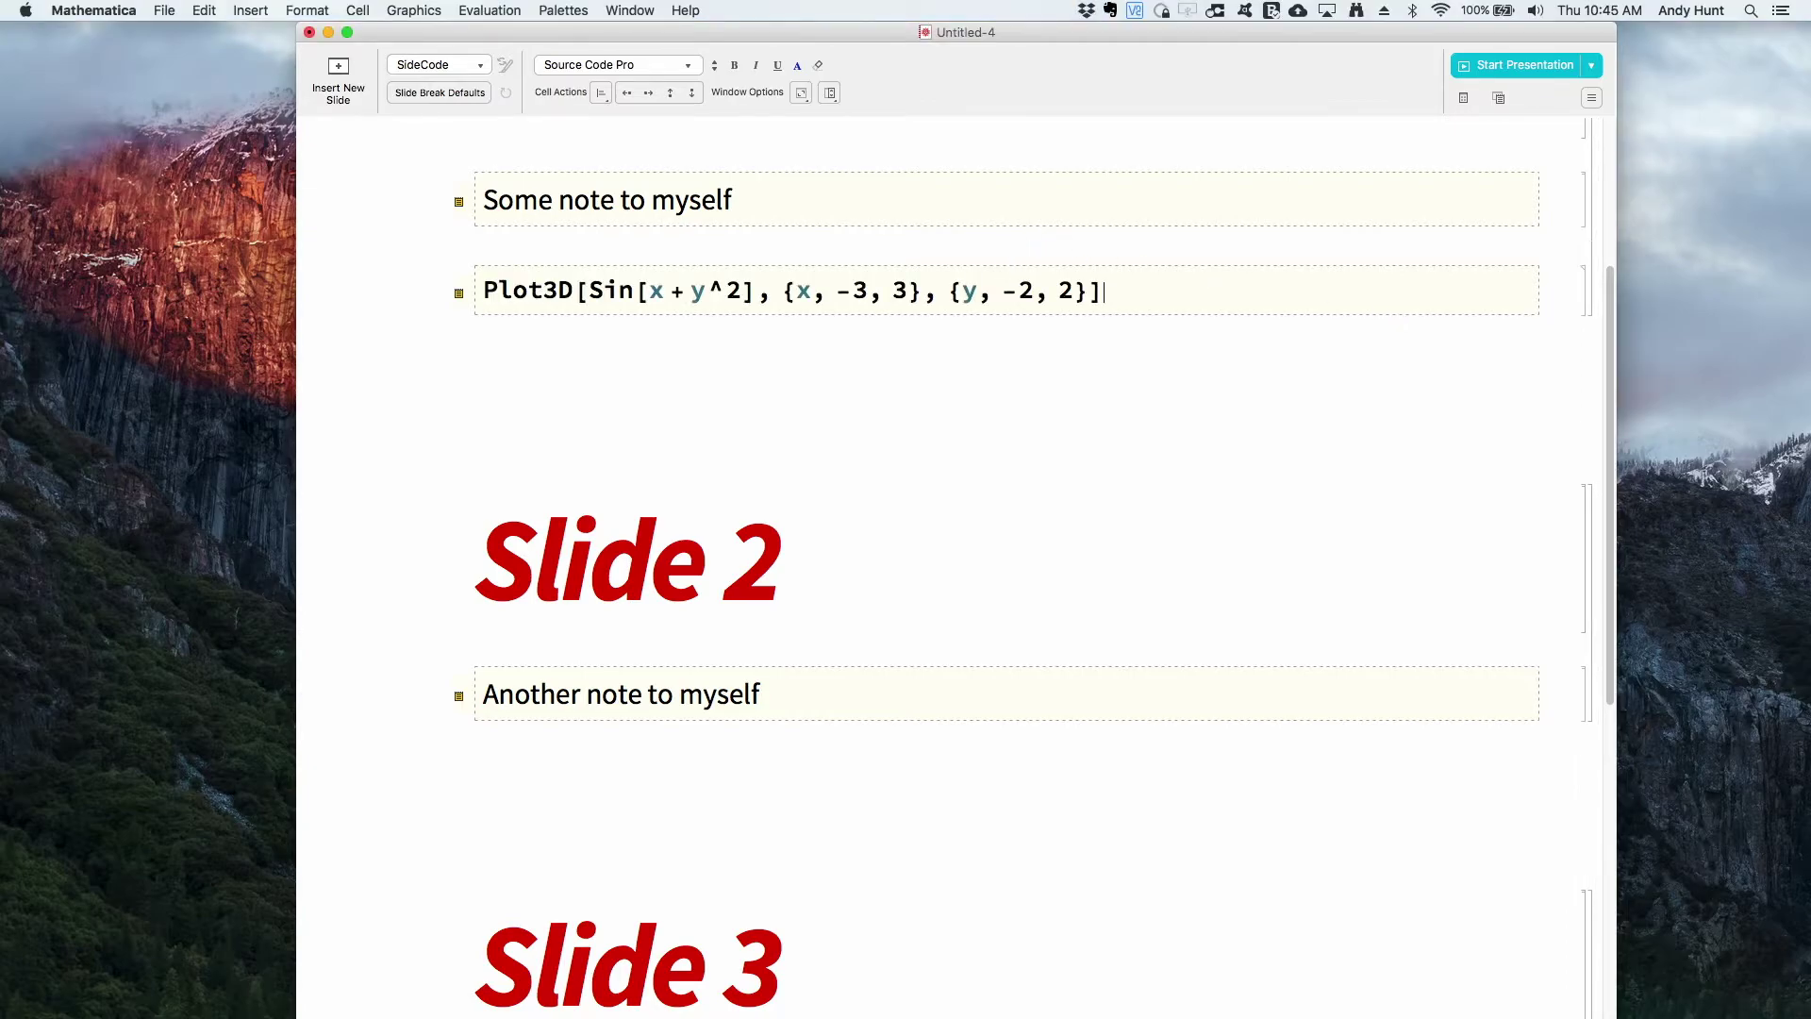
key("shift+Return")
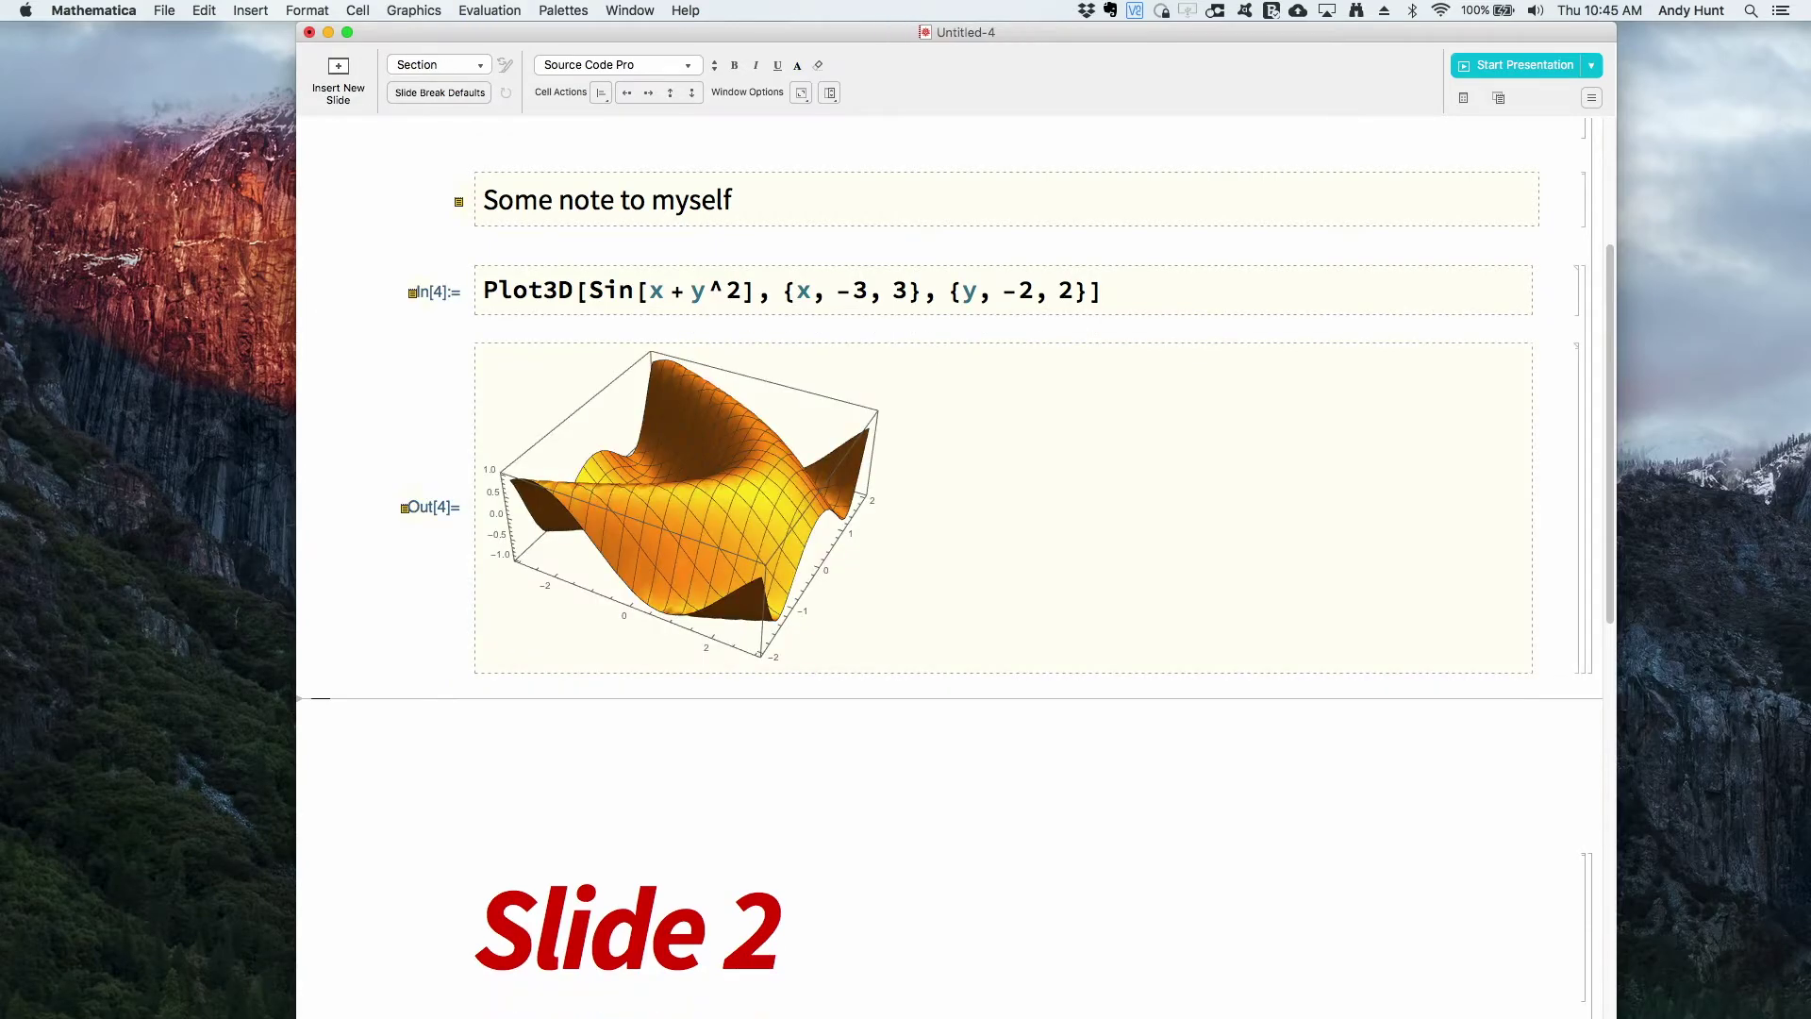
Preview the presentation full screen, look through the Slide 1 to Slide 3 headings, and end the presentation
scroll(949, 566, "up", 5)
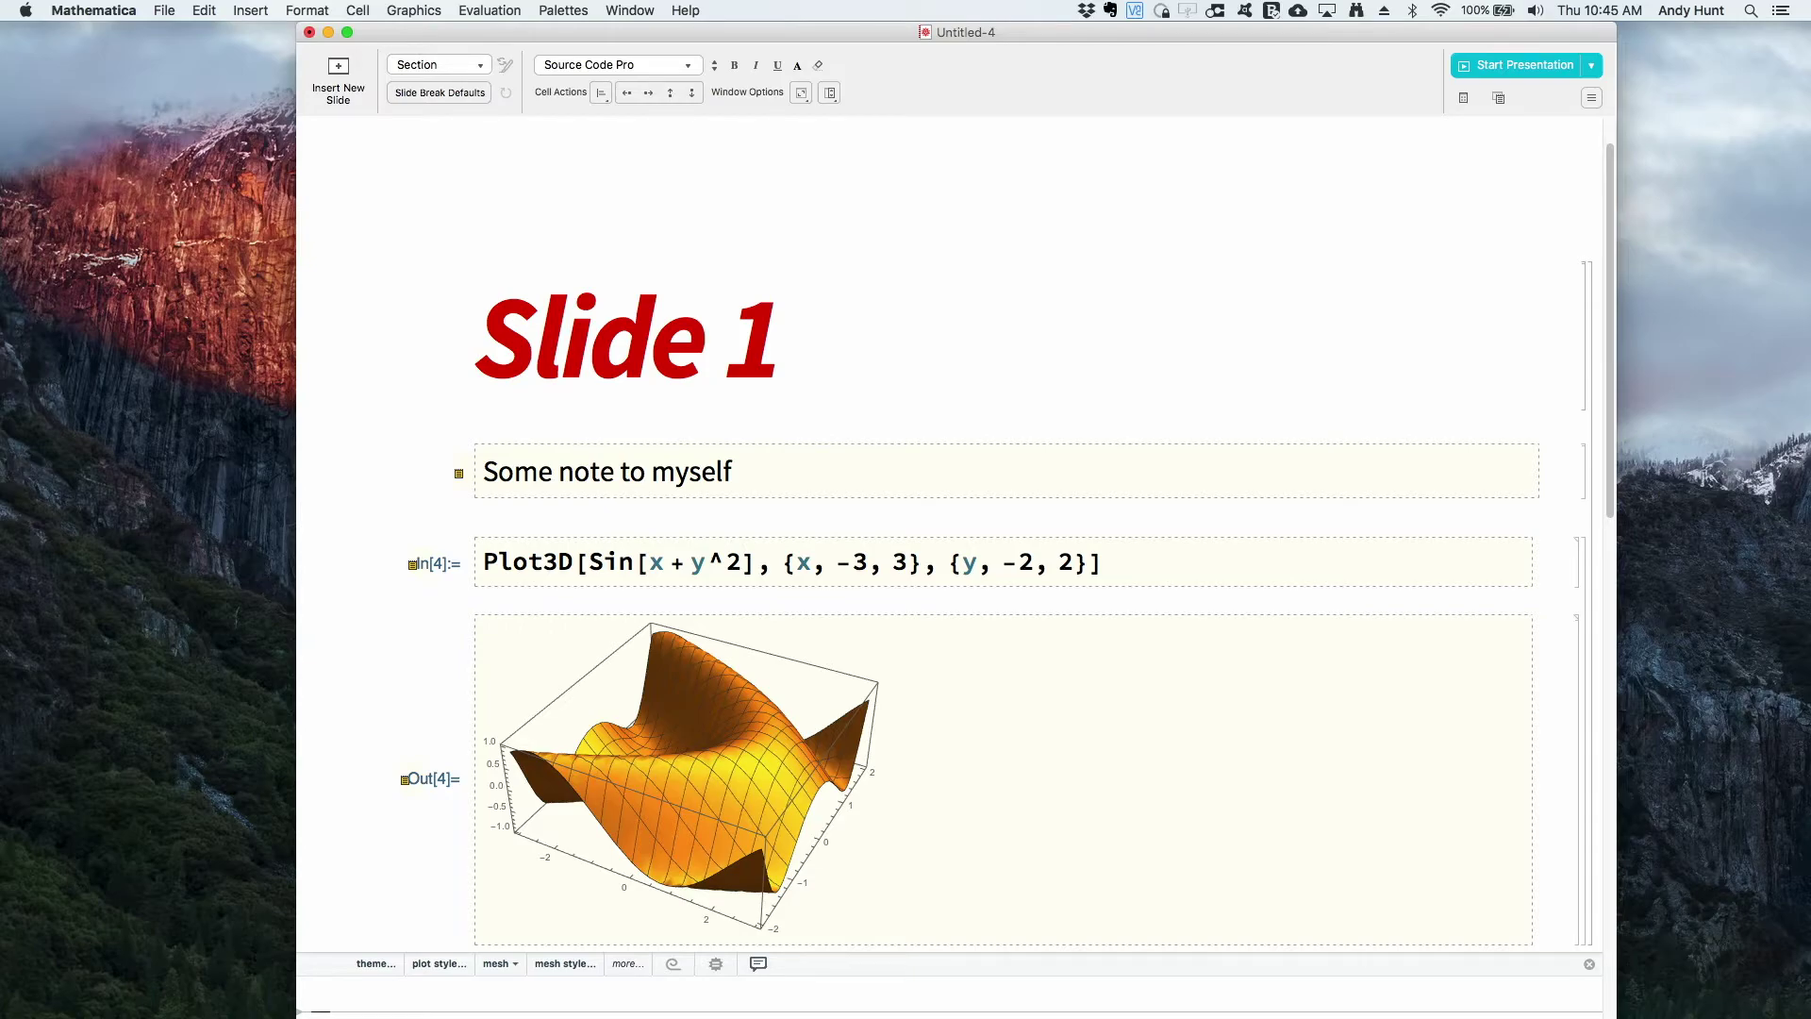
scroll(949, 565, "down", 10)
scroll(949, 566, "up", 10)
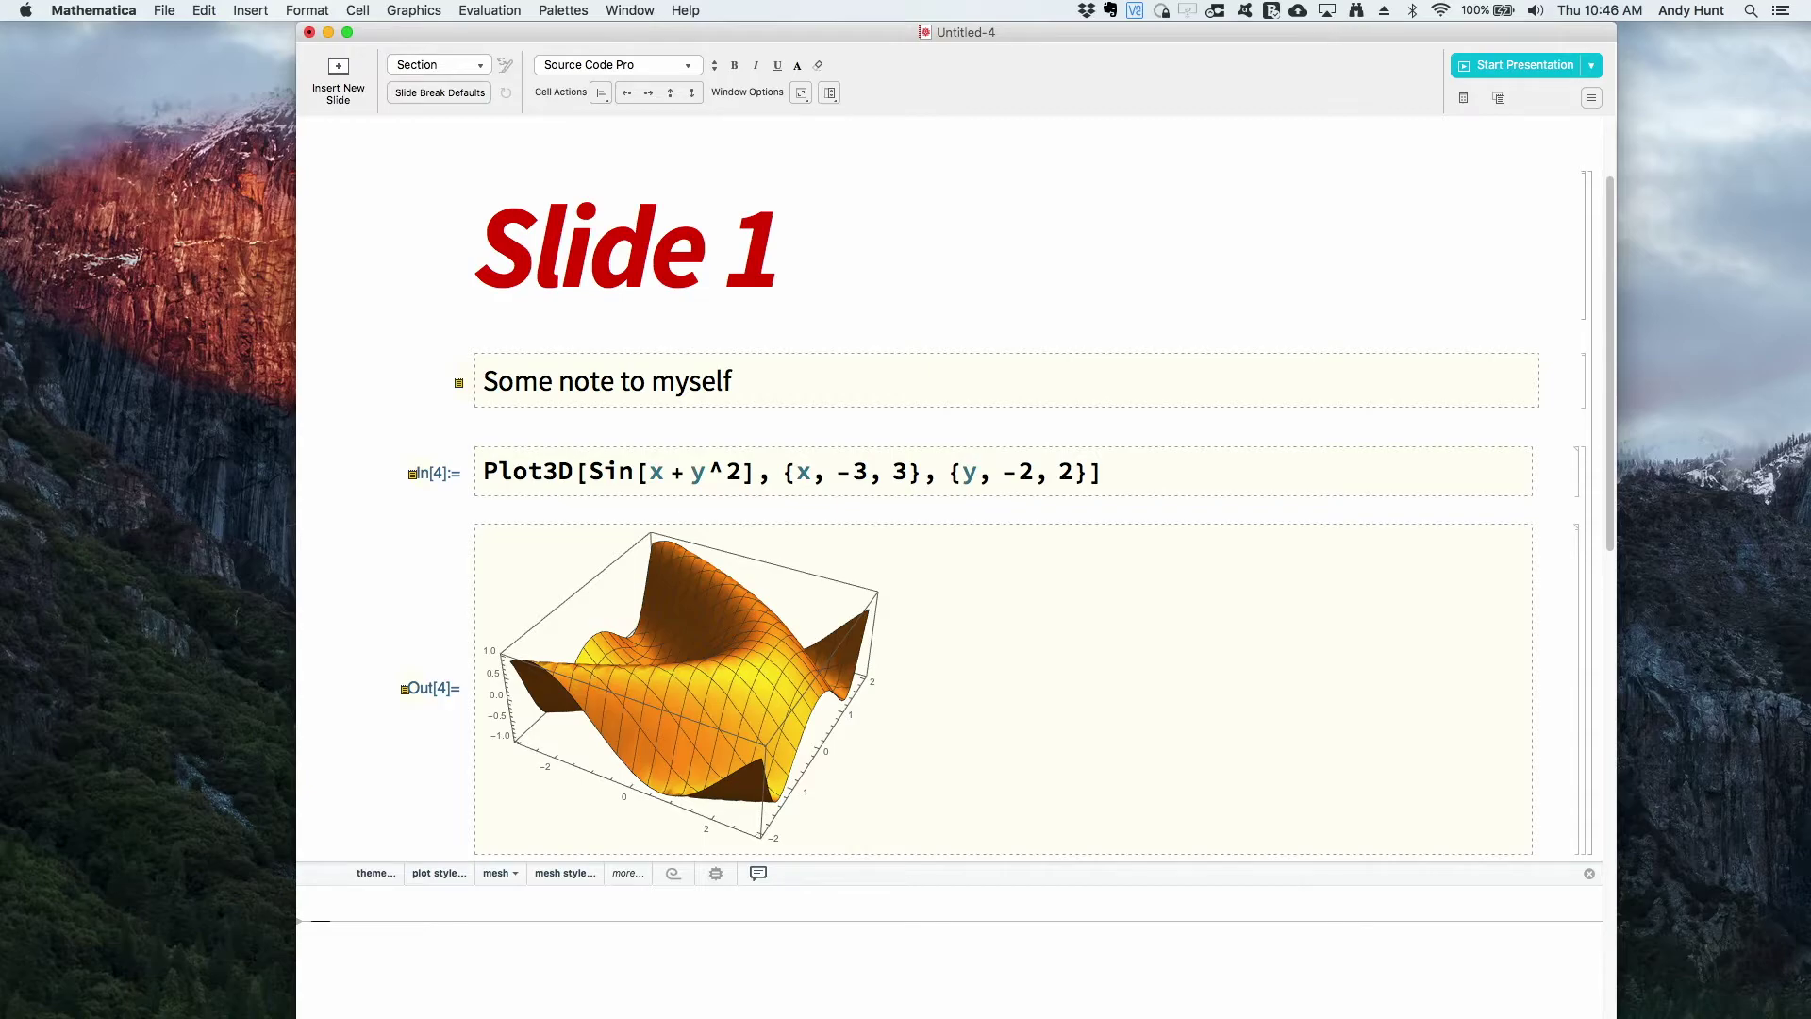
left_click(1533, 66)
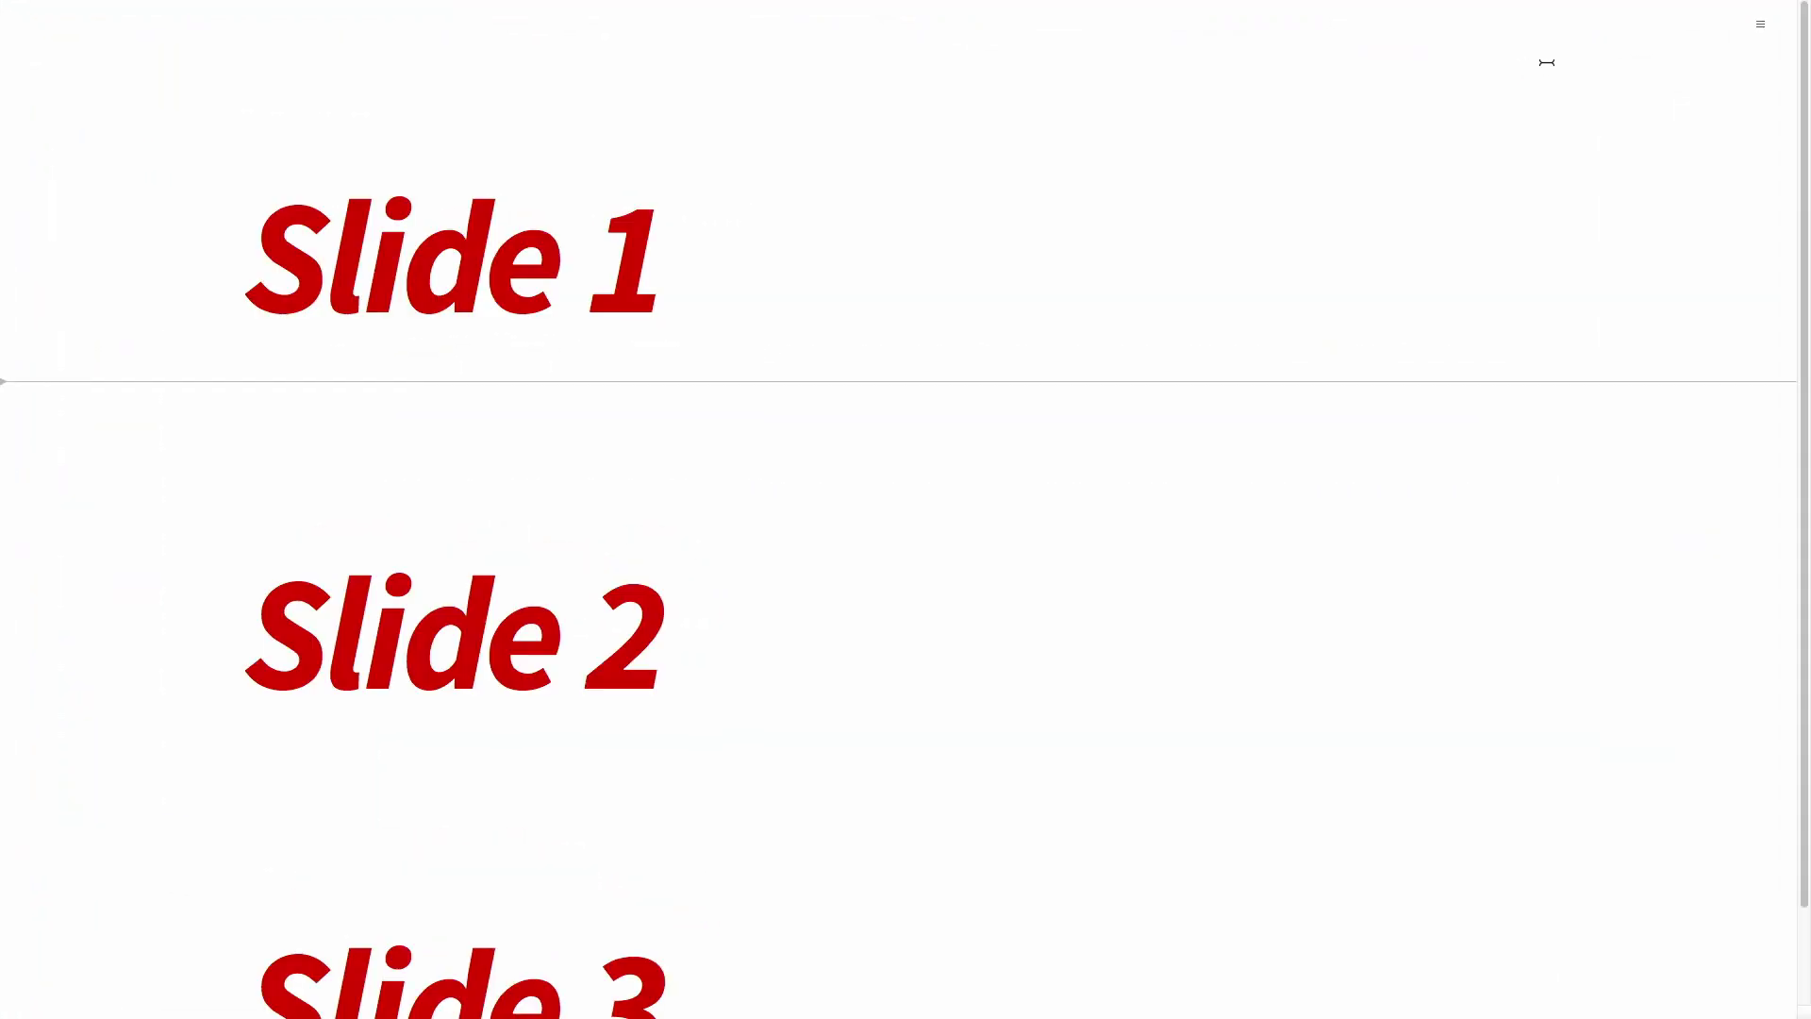
scroll(1370, 307, "down", 2)
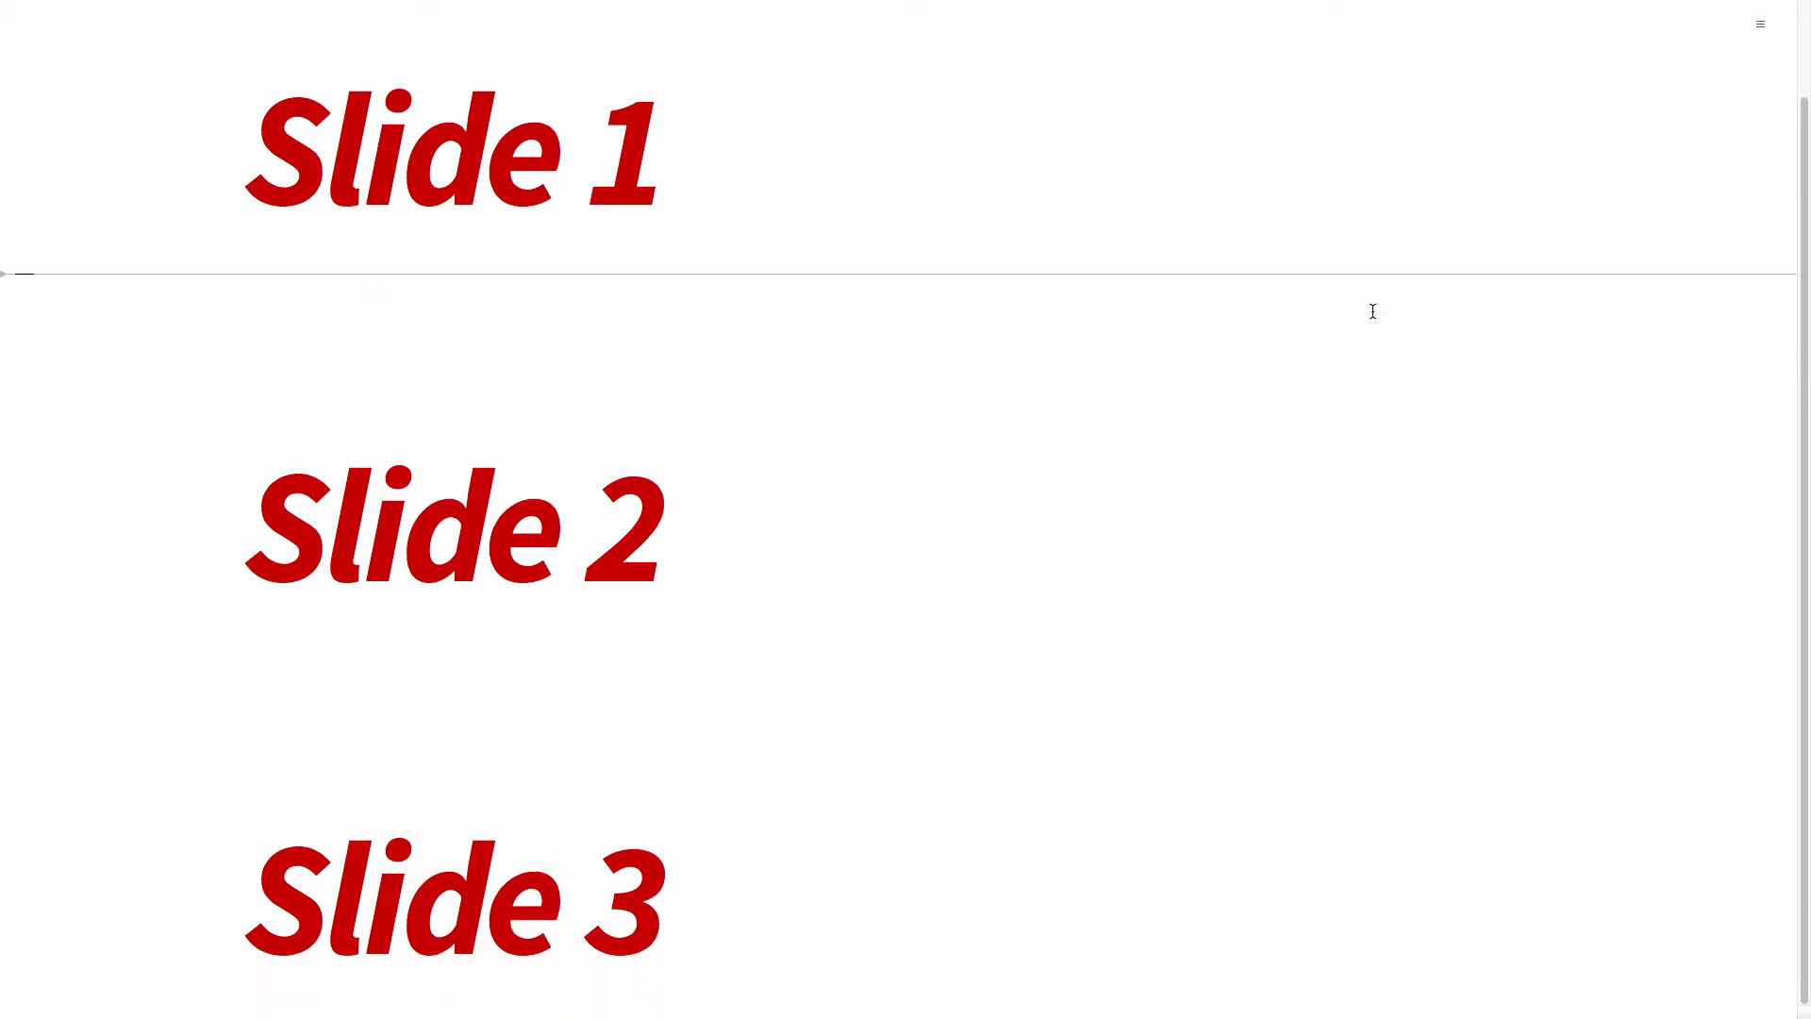
scroll(1370, 308, "up", 3)
left_click(1180, 159)
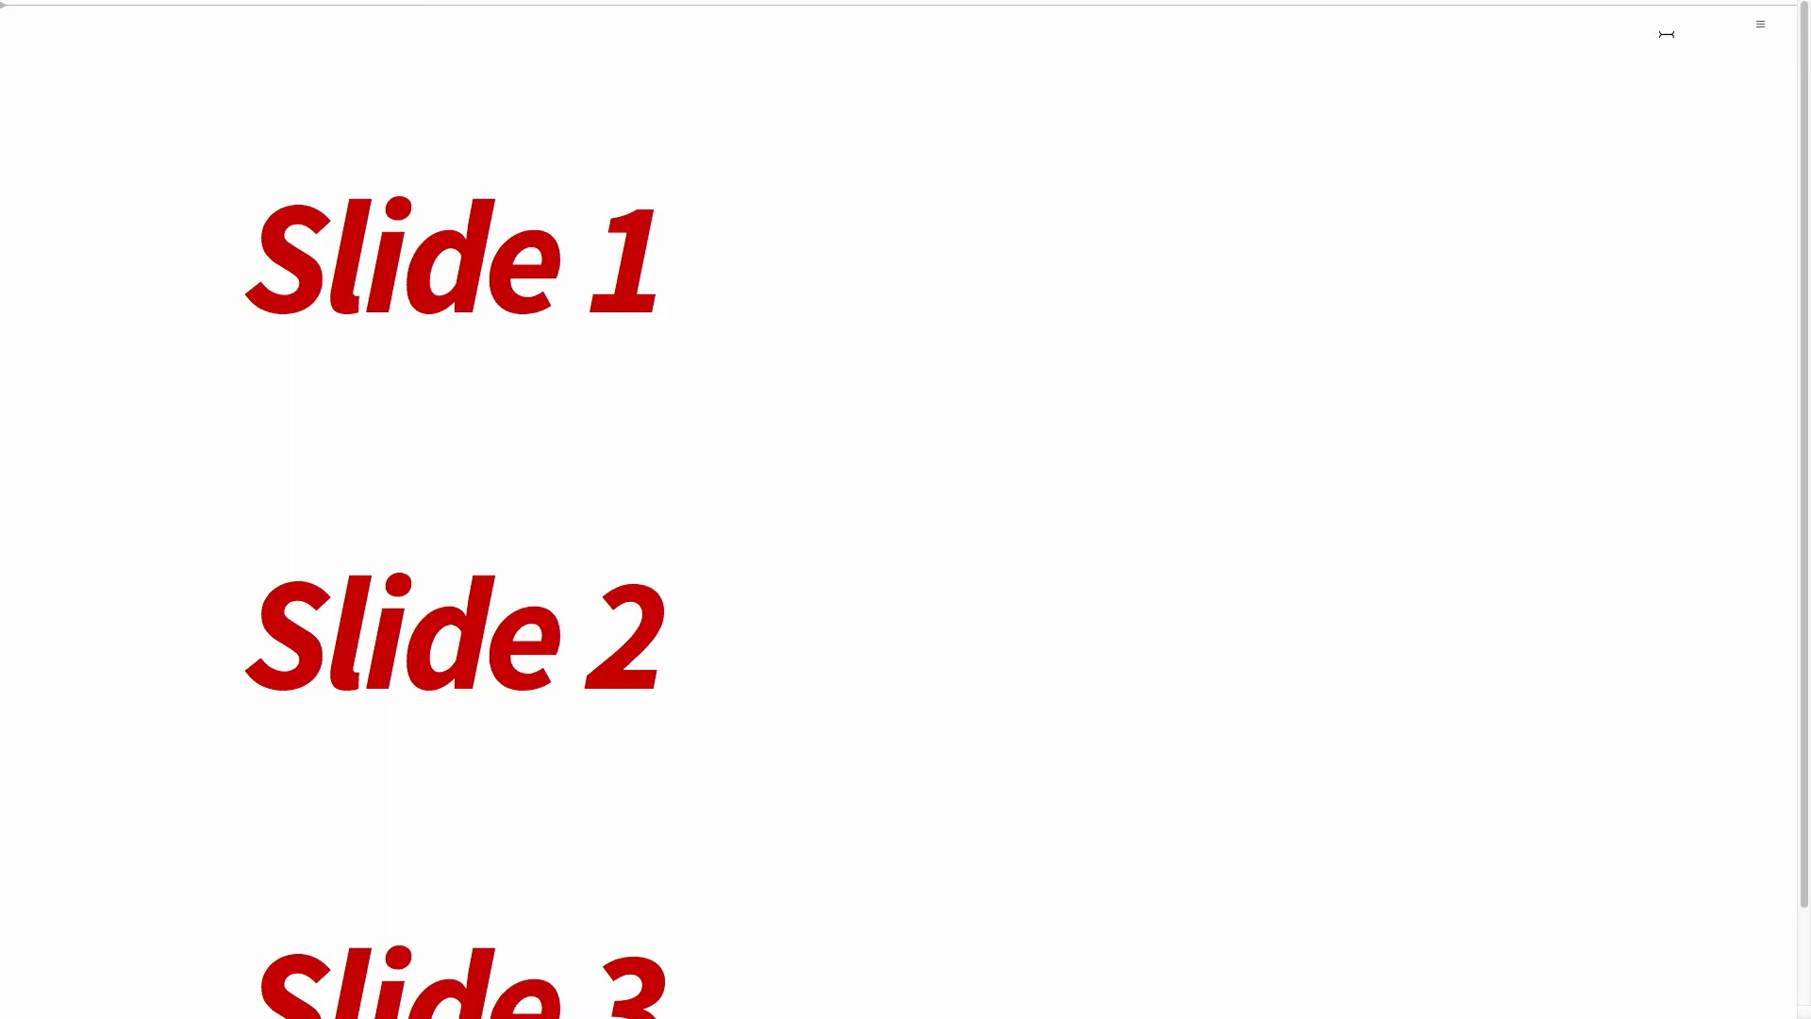
left_click(1760, 24)
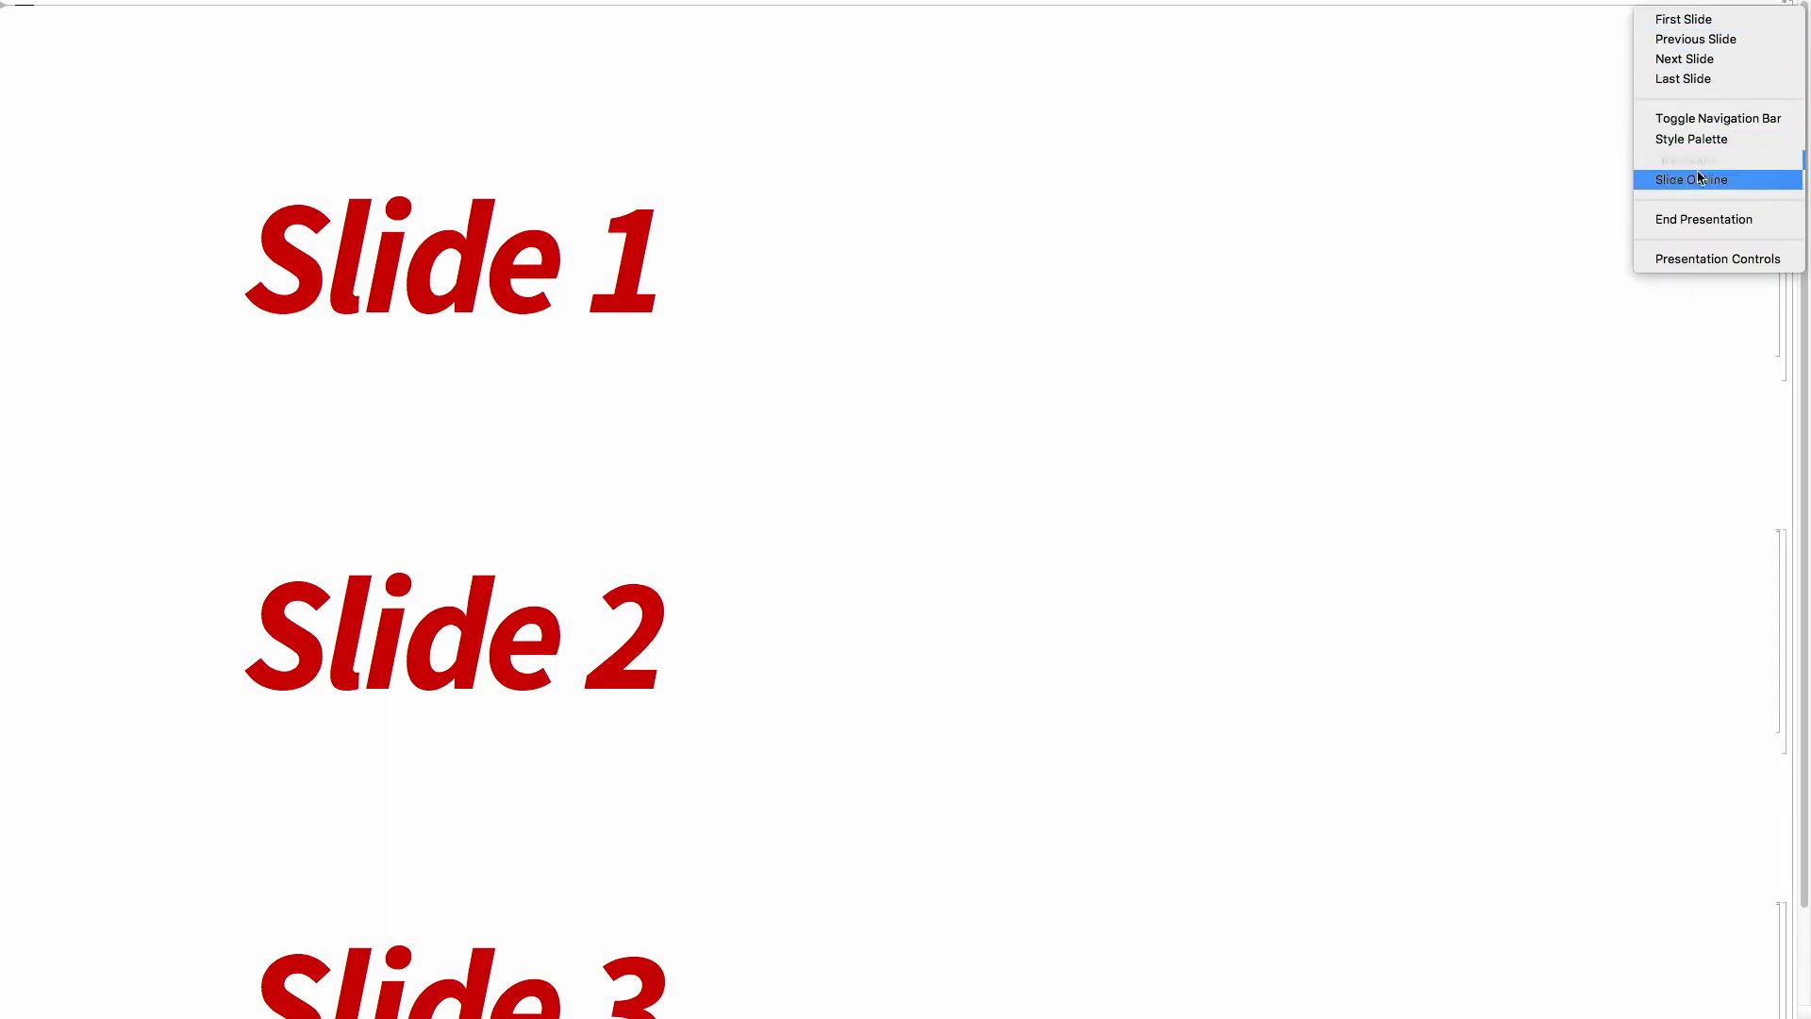
left_click(1708, 220)
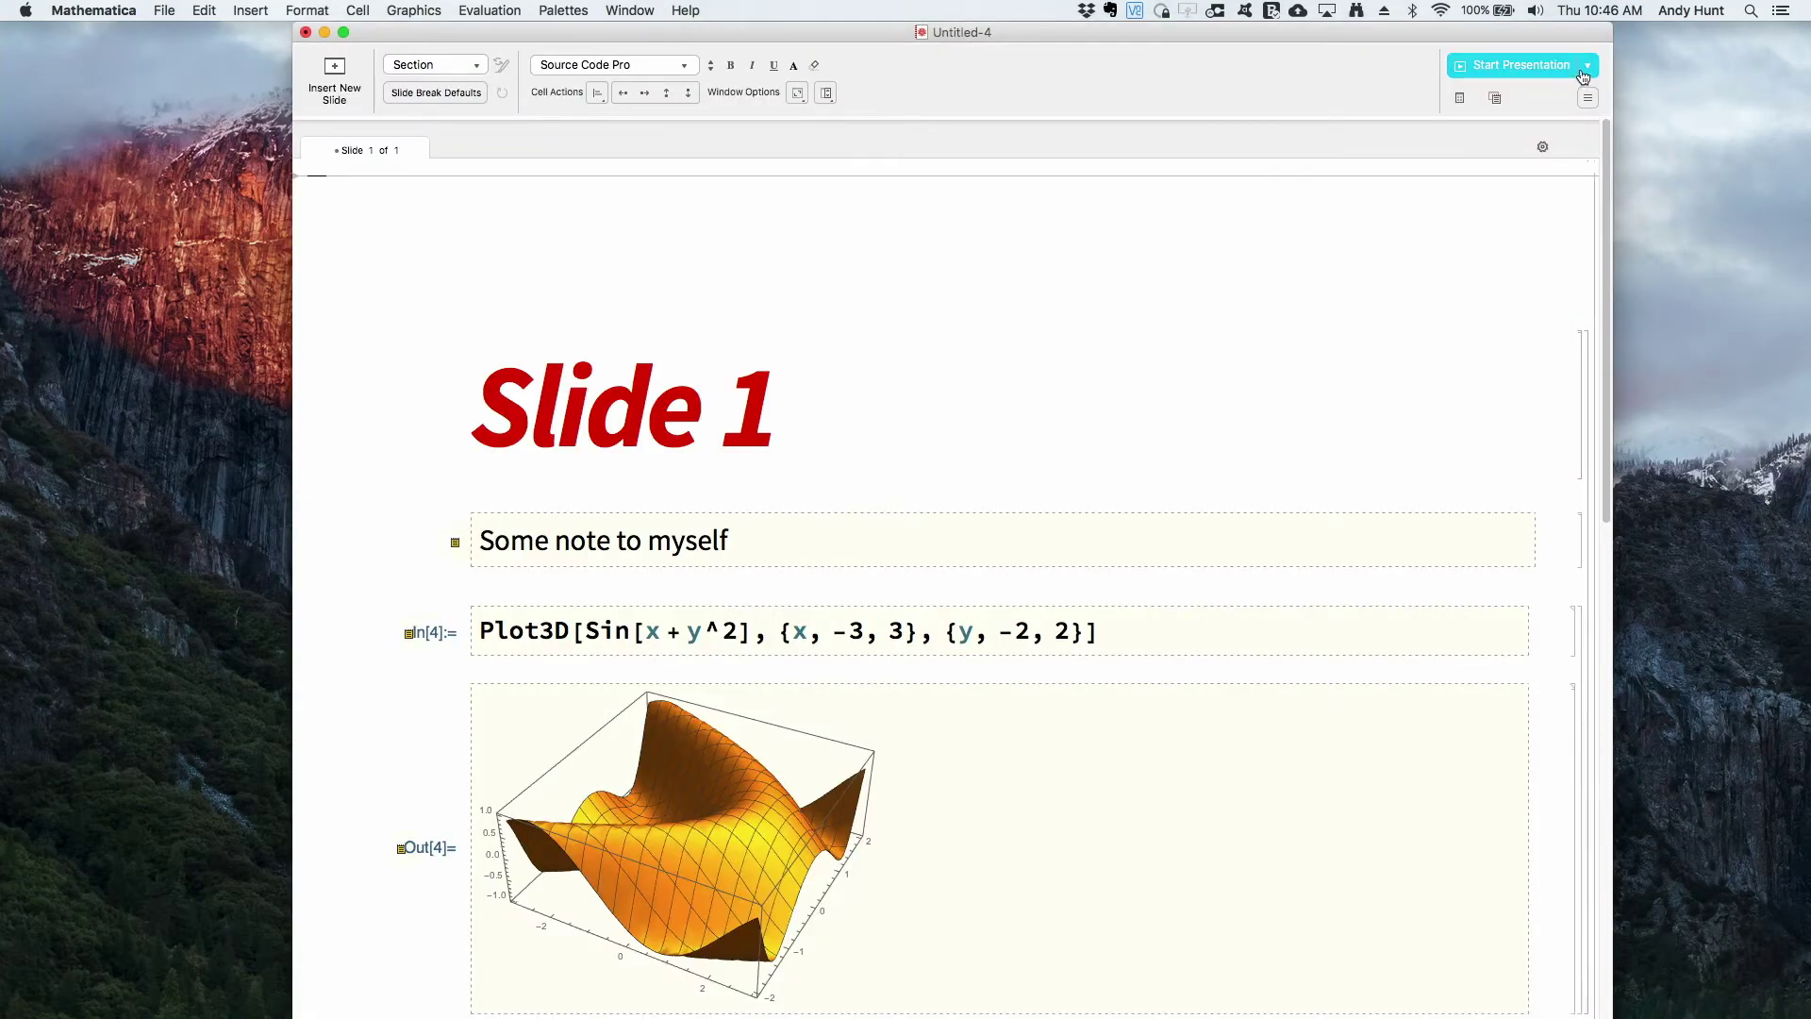
View the notebook in its window as a Slideshow Presentation
left_click(1590, 65)
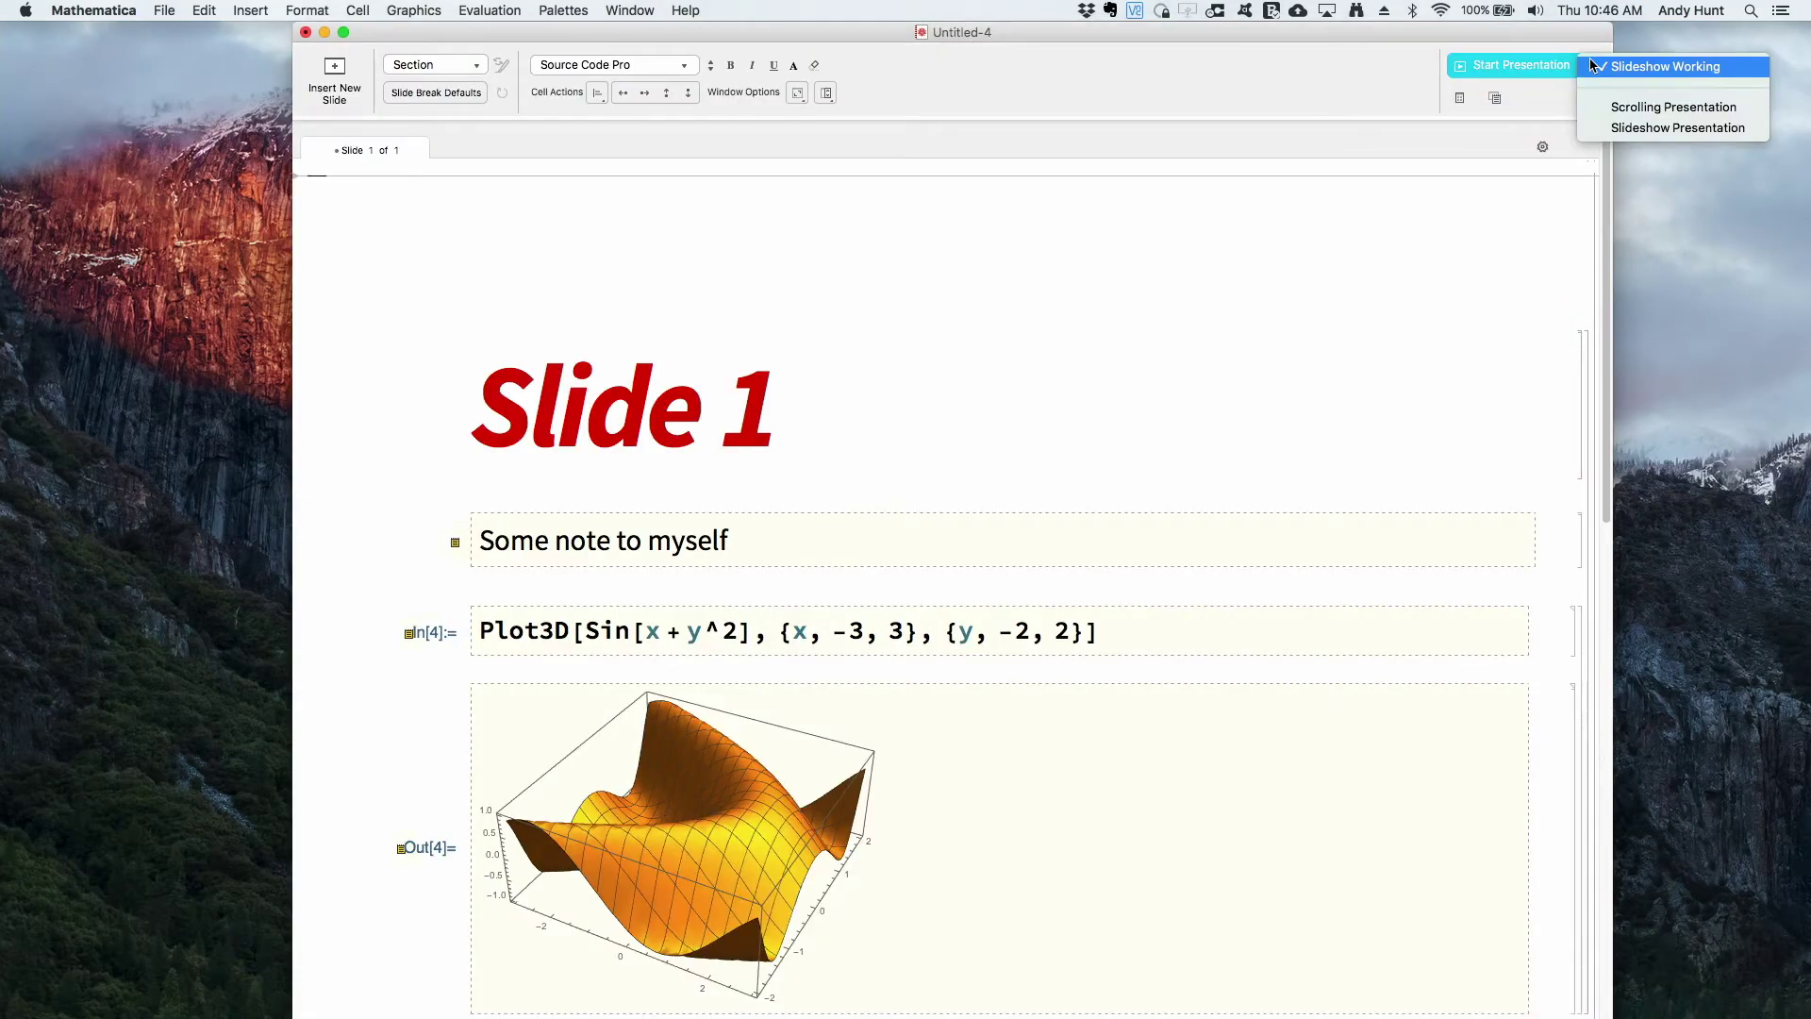
left_click(1596, 128)
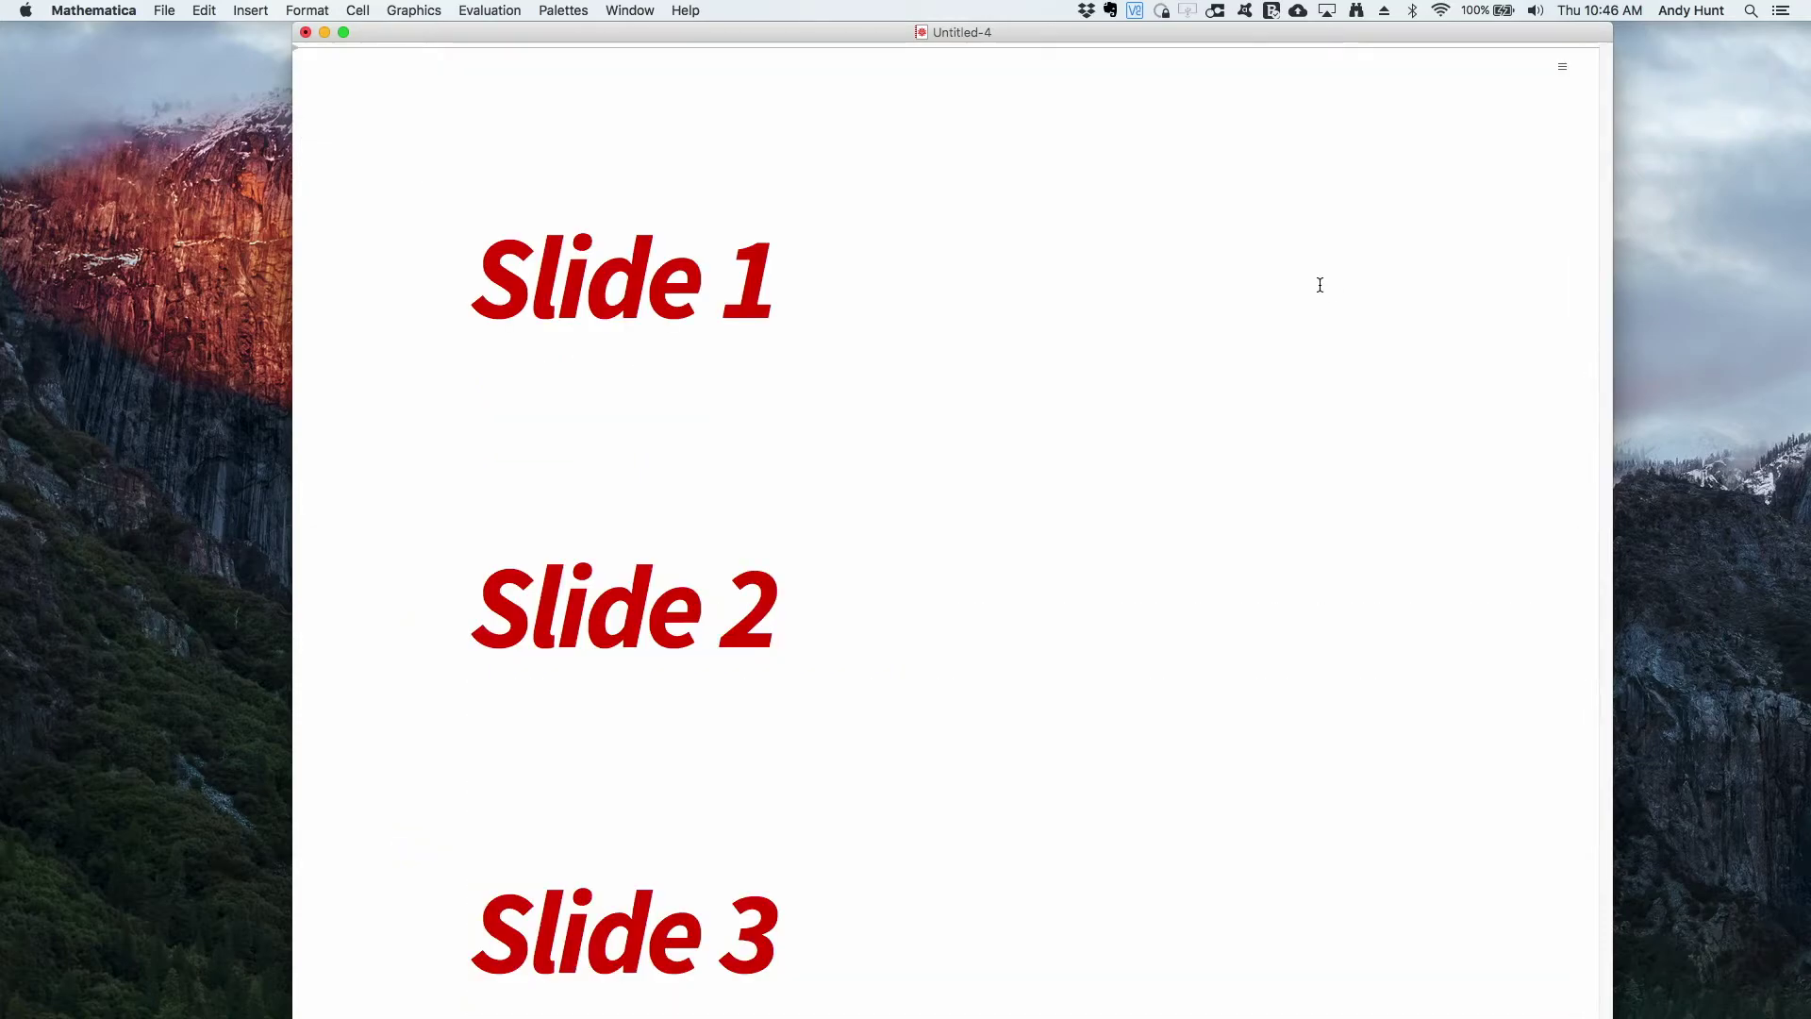
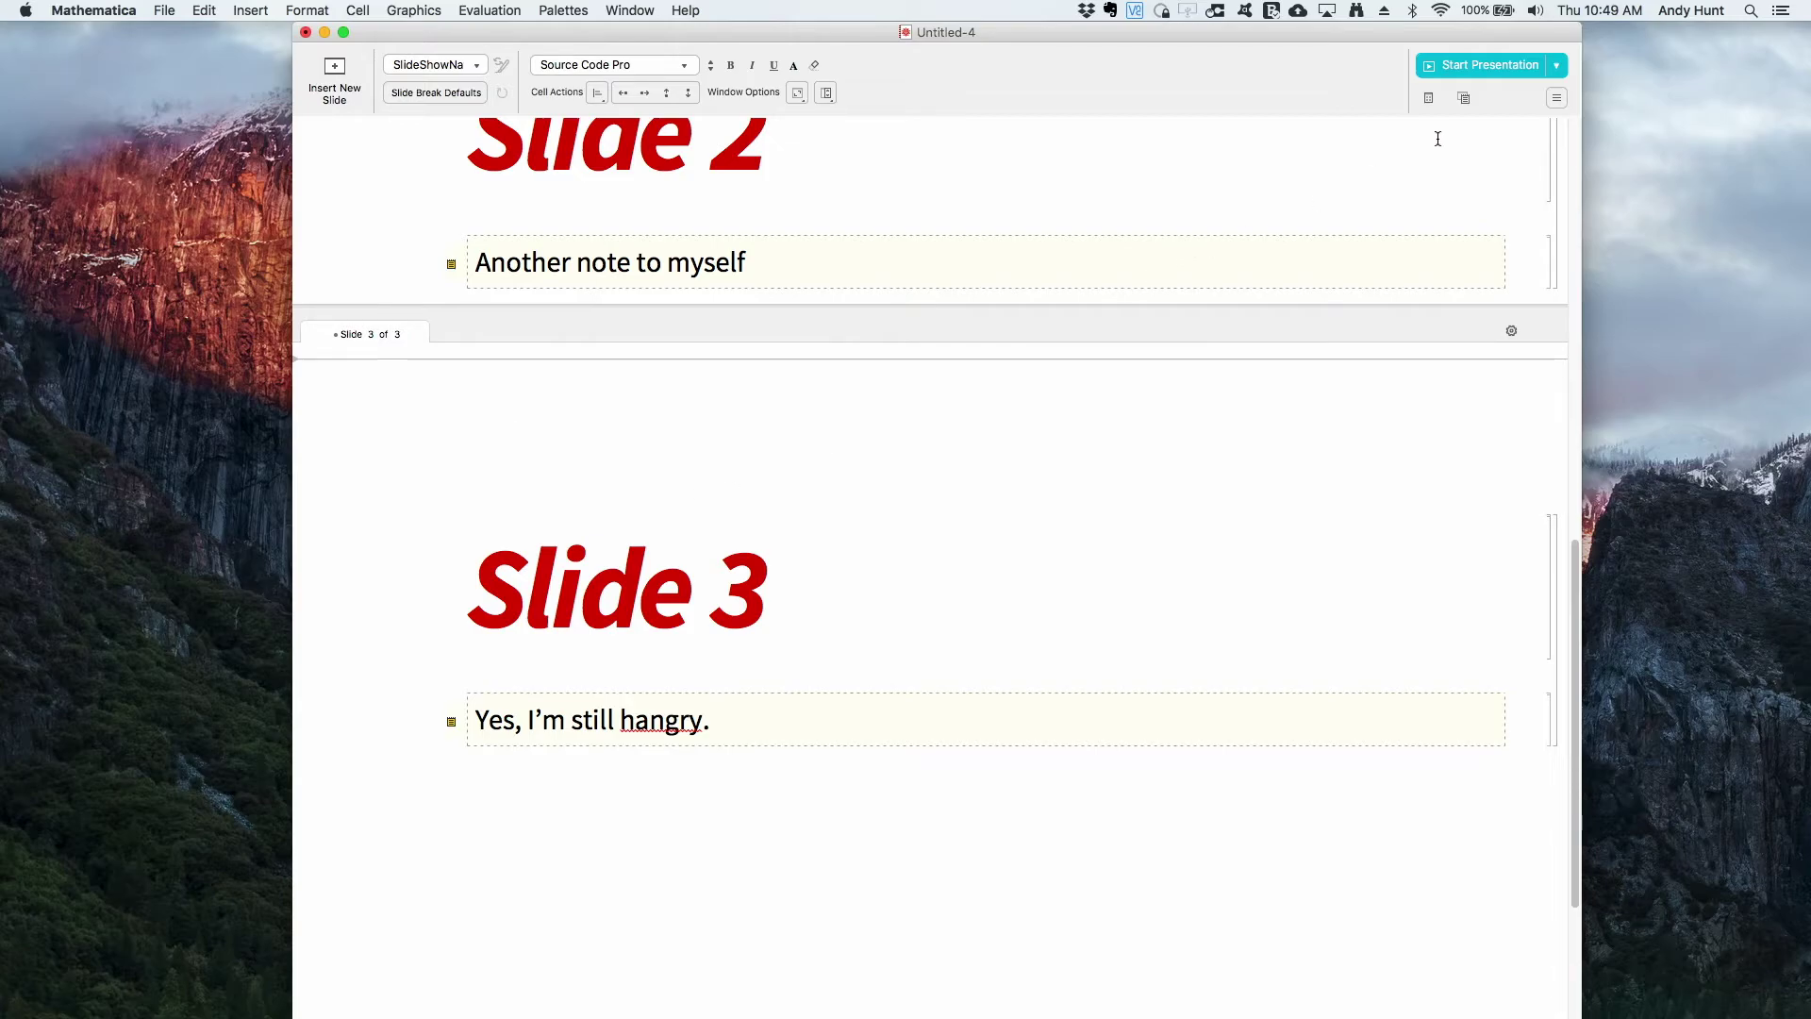
Run the three-slide notebook as a Slideshow Presentation and try toggling the style tools
left_click(1556, 72)
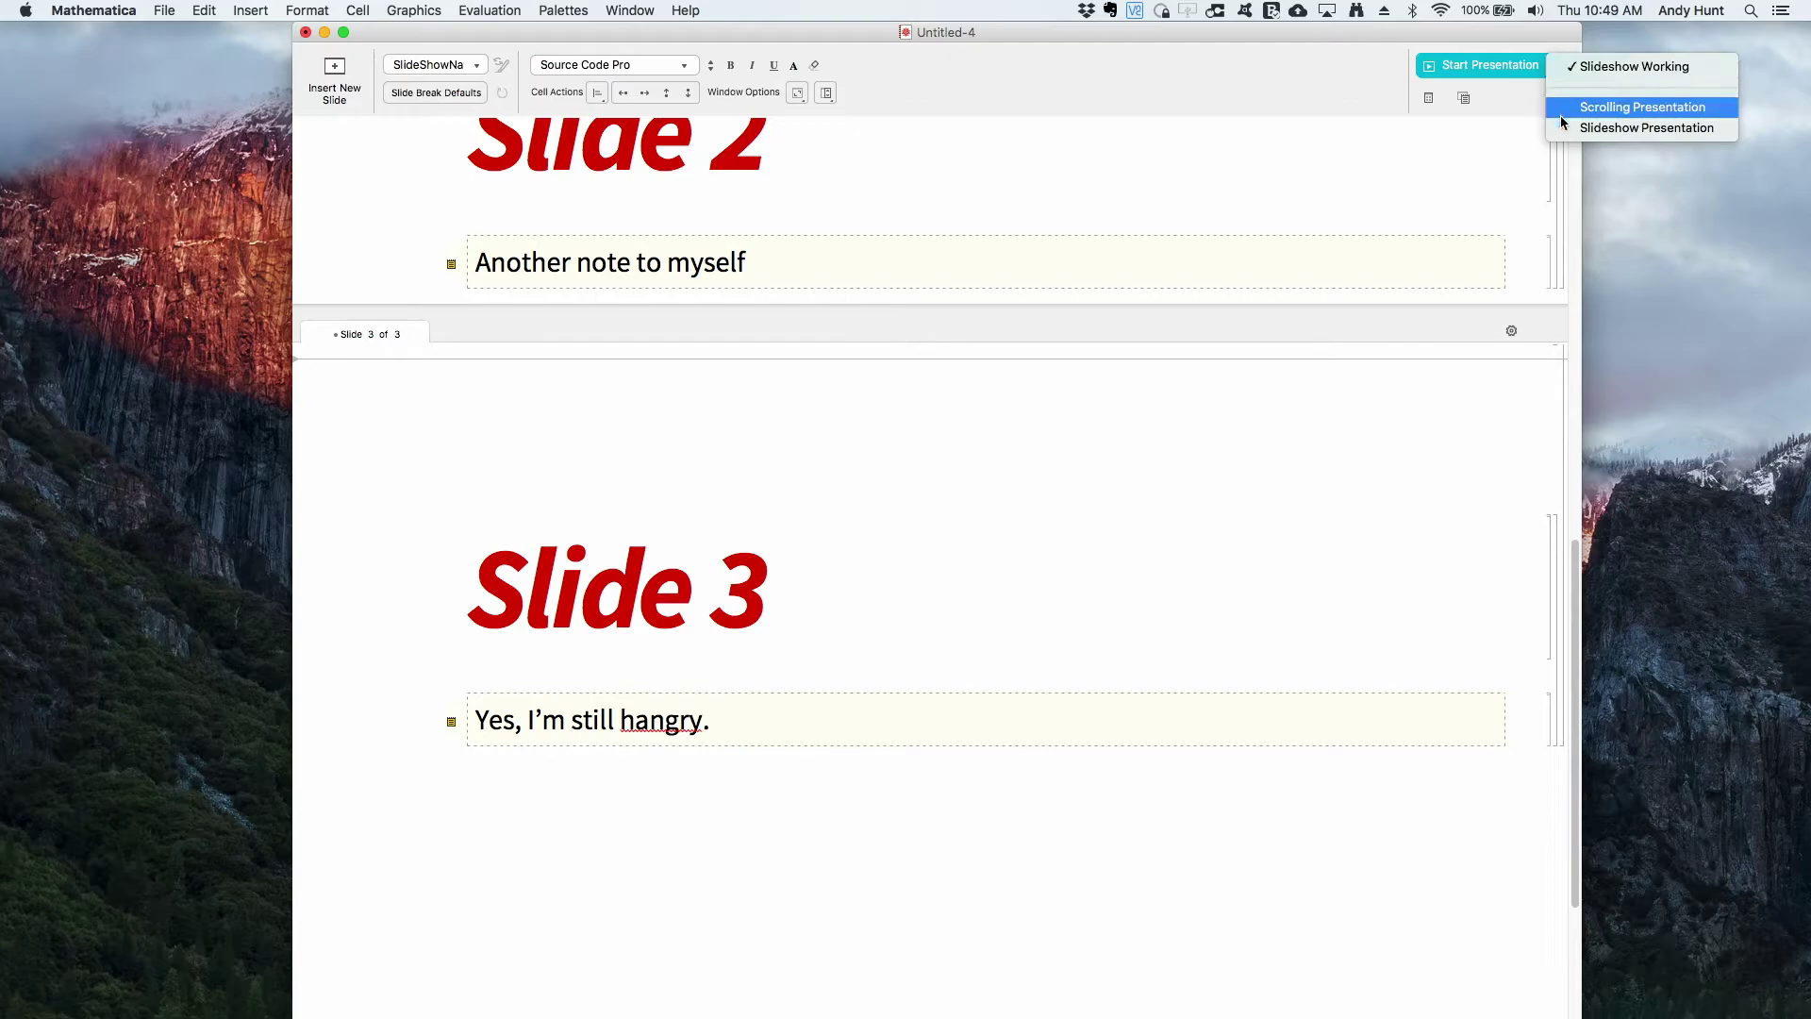
left_click(1660, 129)
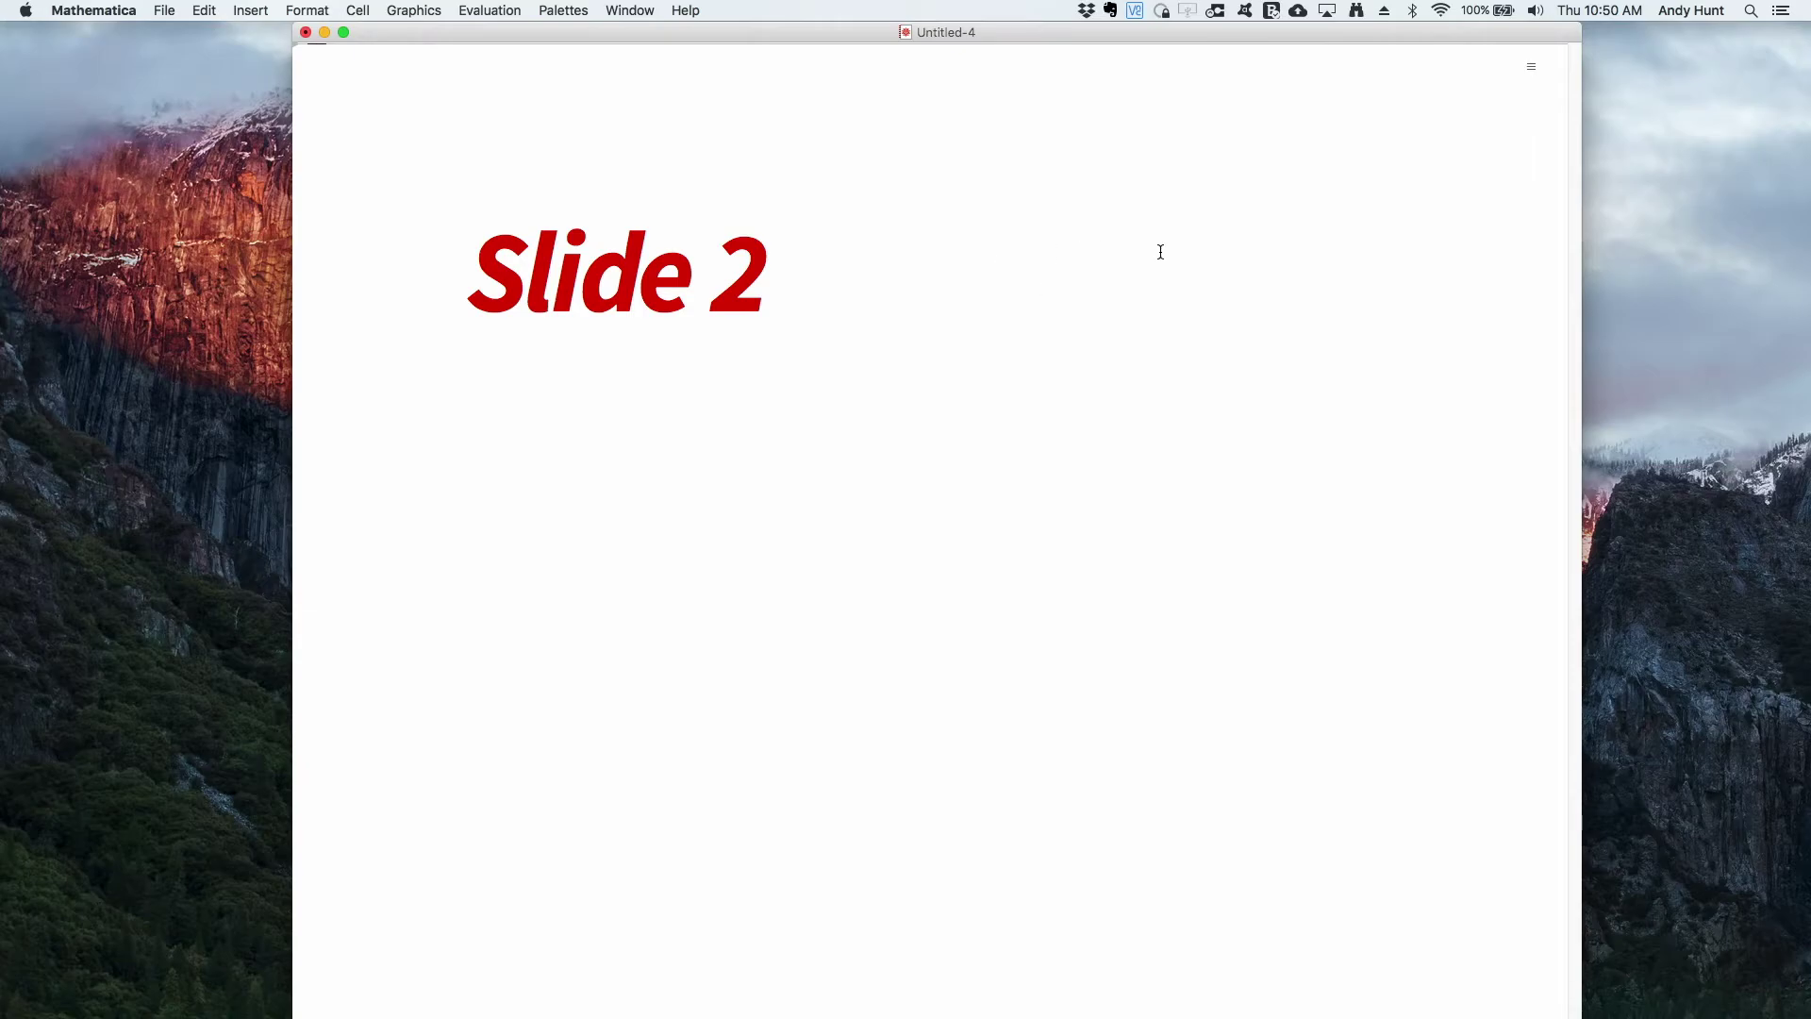
left_click(1531, 66)
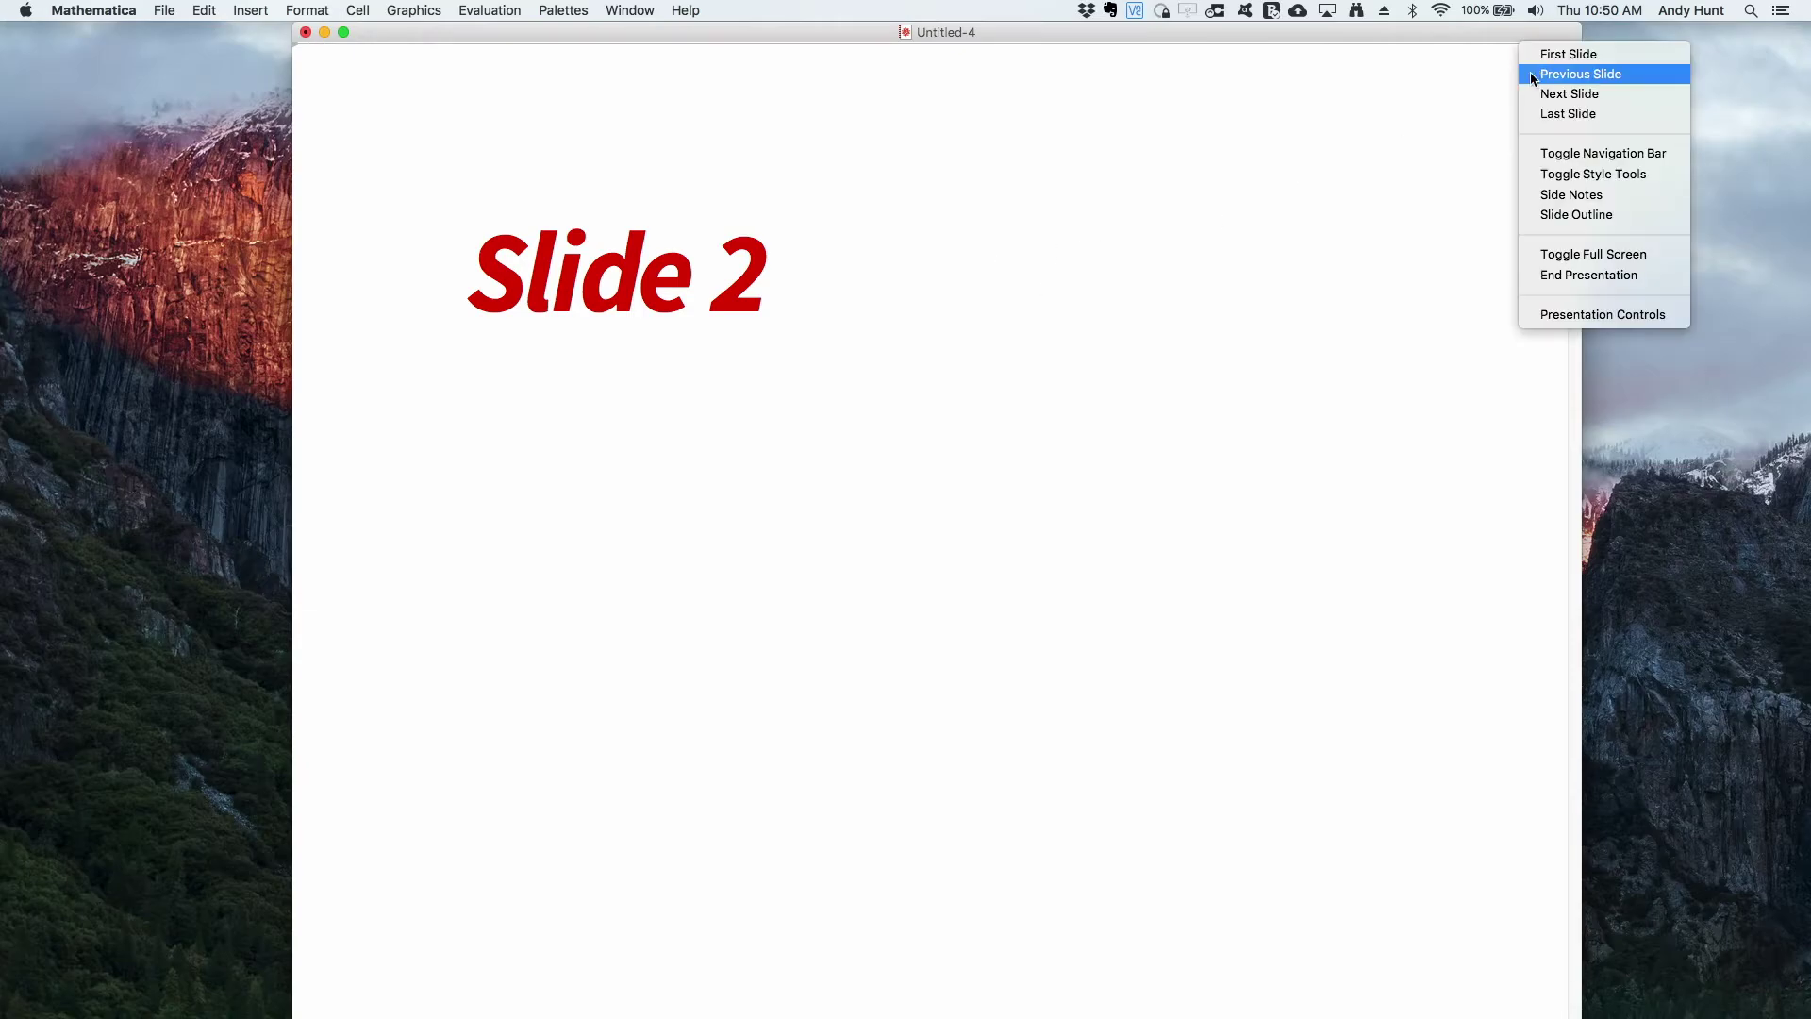
left_click(1538, 173)
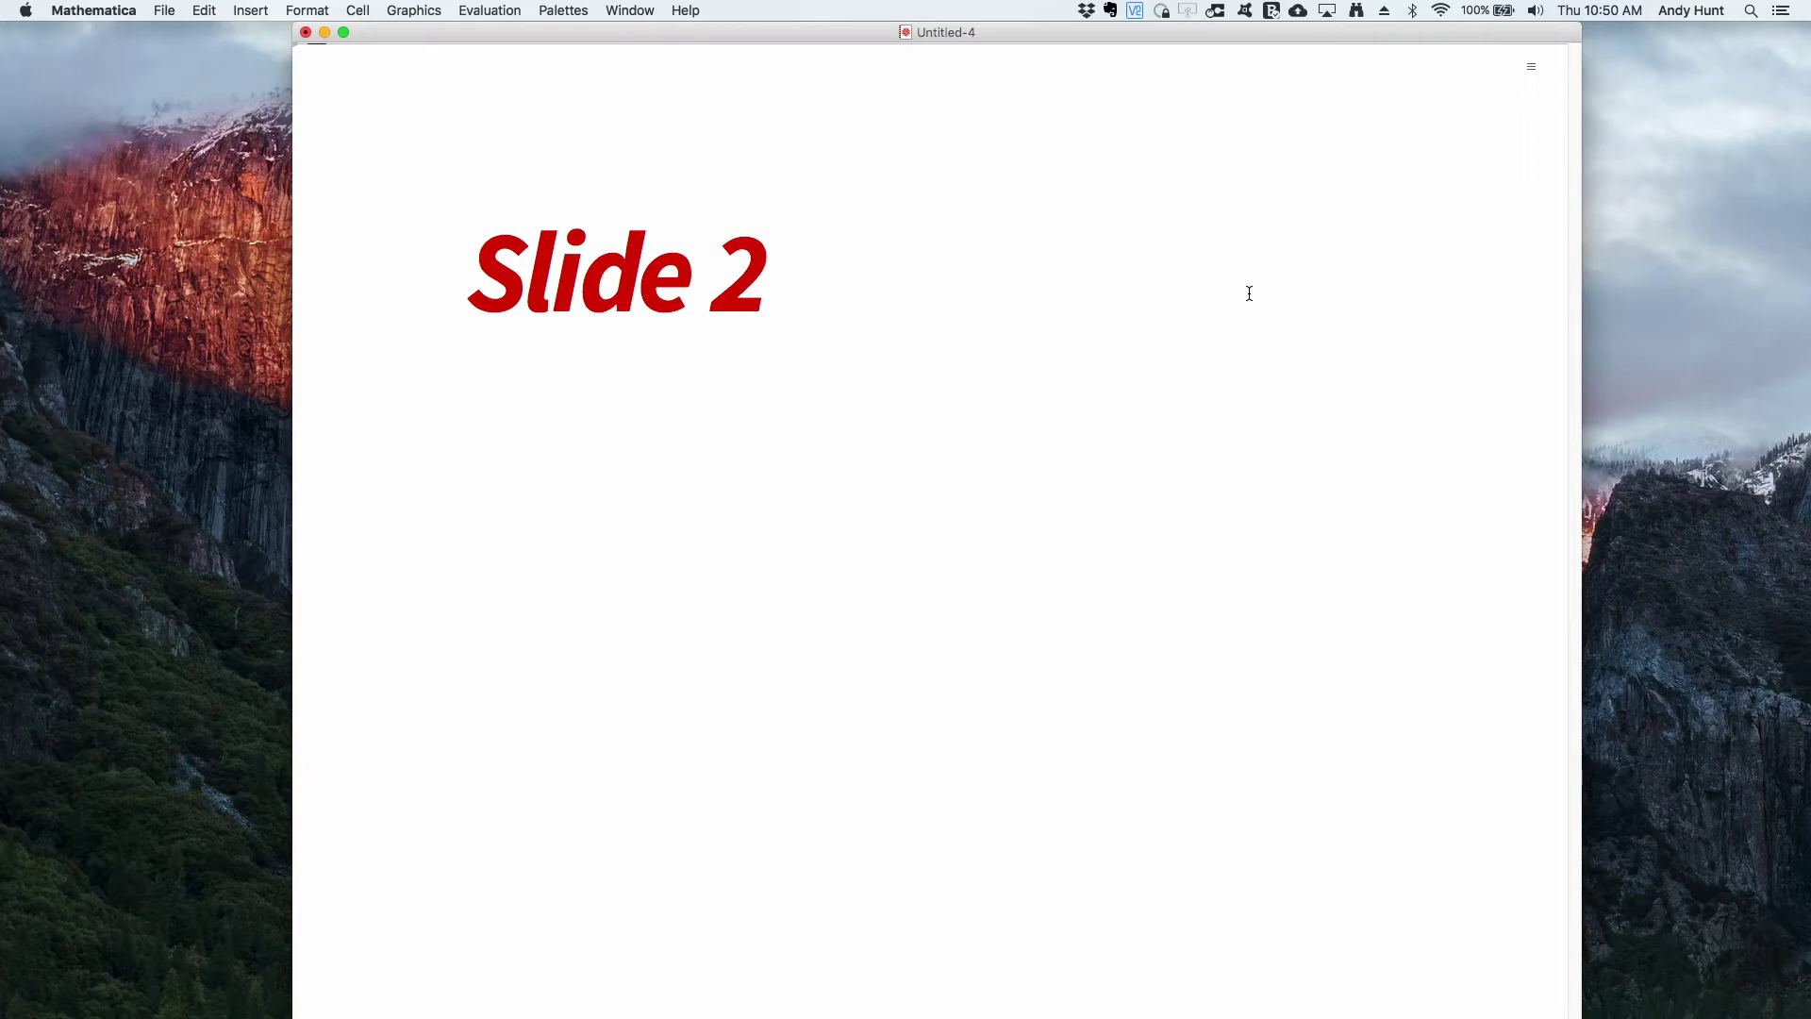
Select the Slide 2 heading and enlarge its font size by +3 twice with the Style Palette
scroll(1029, 375, "down", 2)
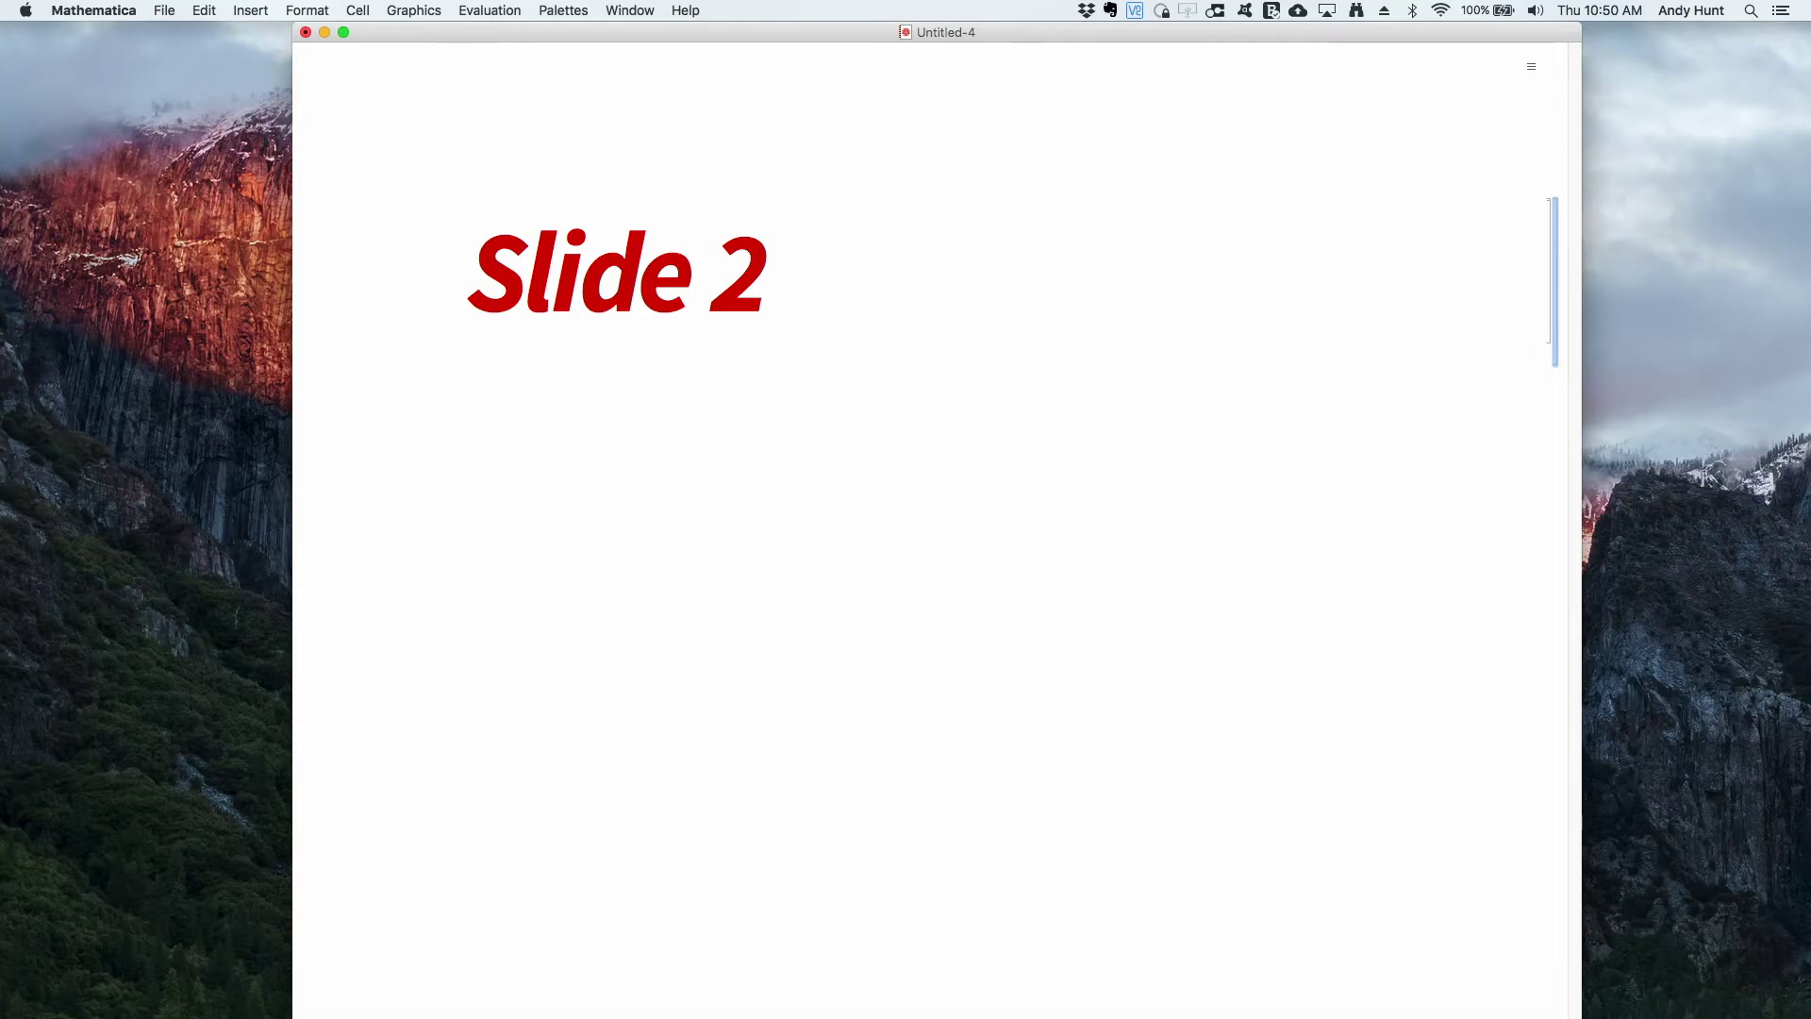
left_click_drag(1532, 288, 1277, 349)
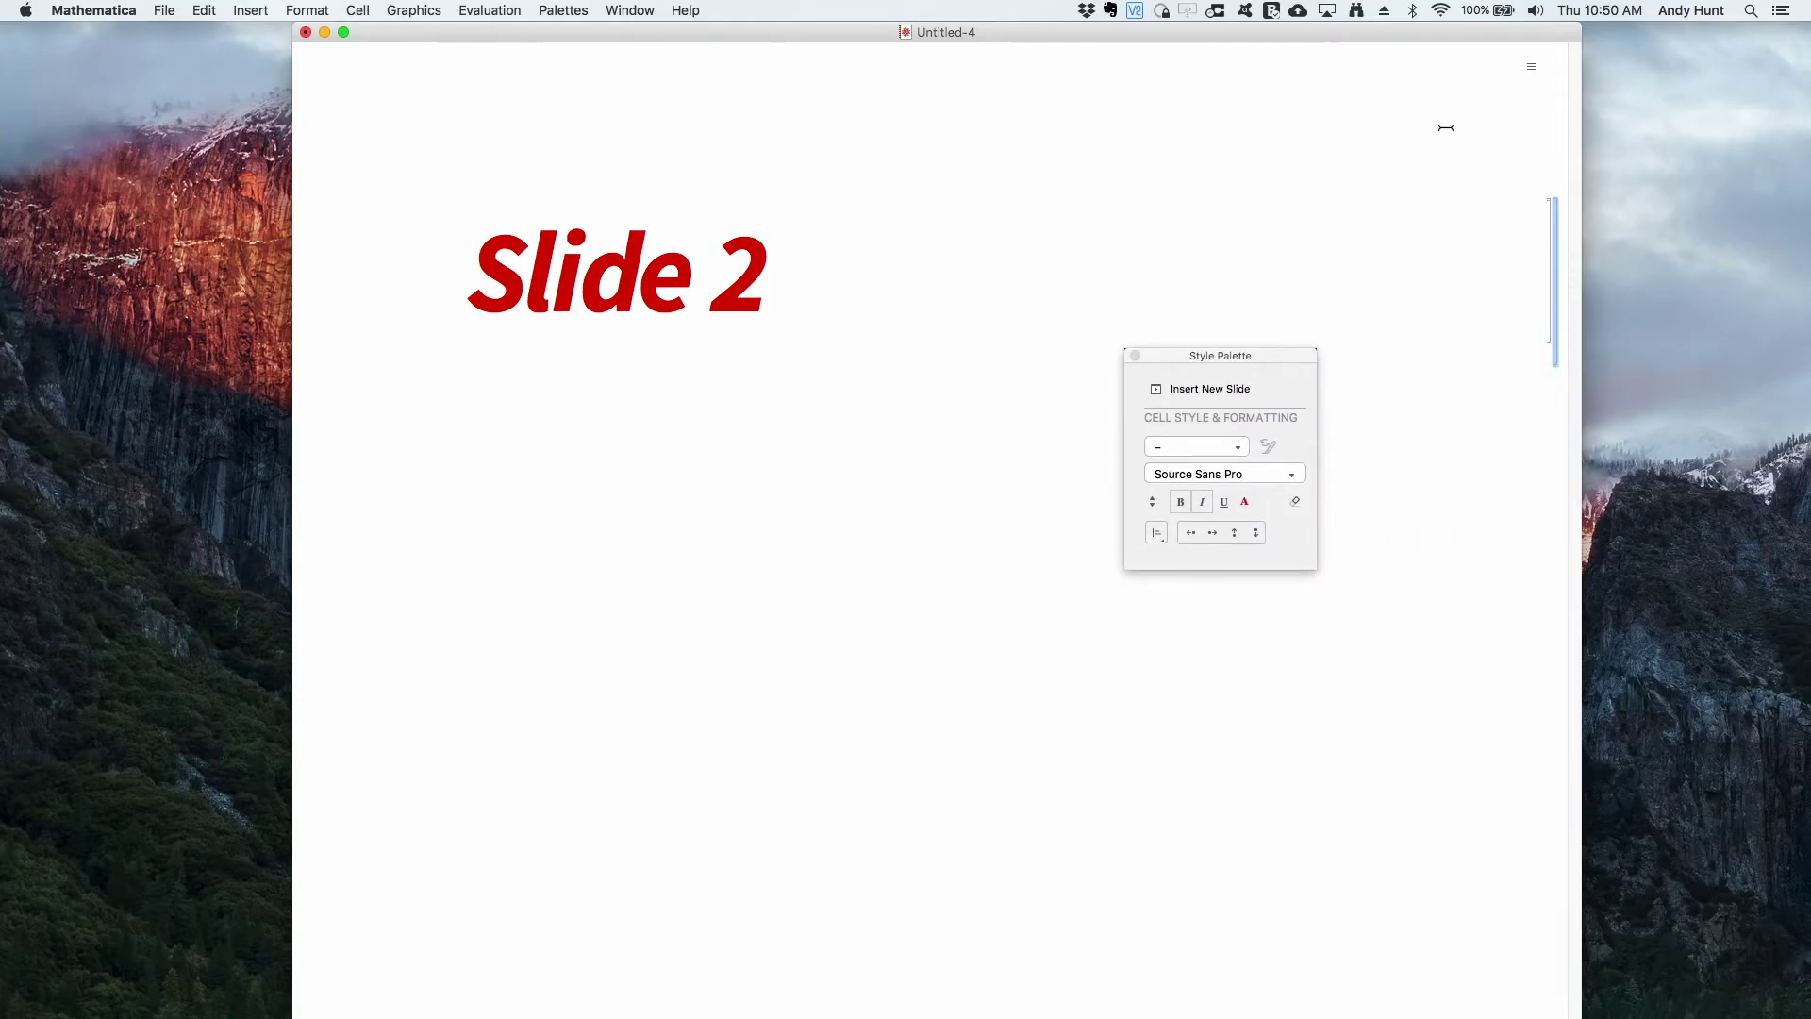
left_click(1530, 67)
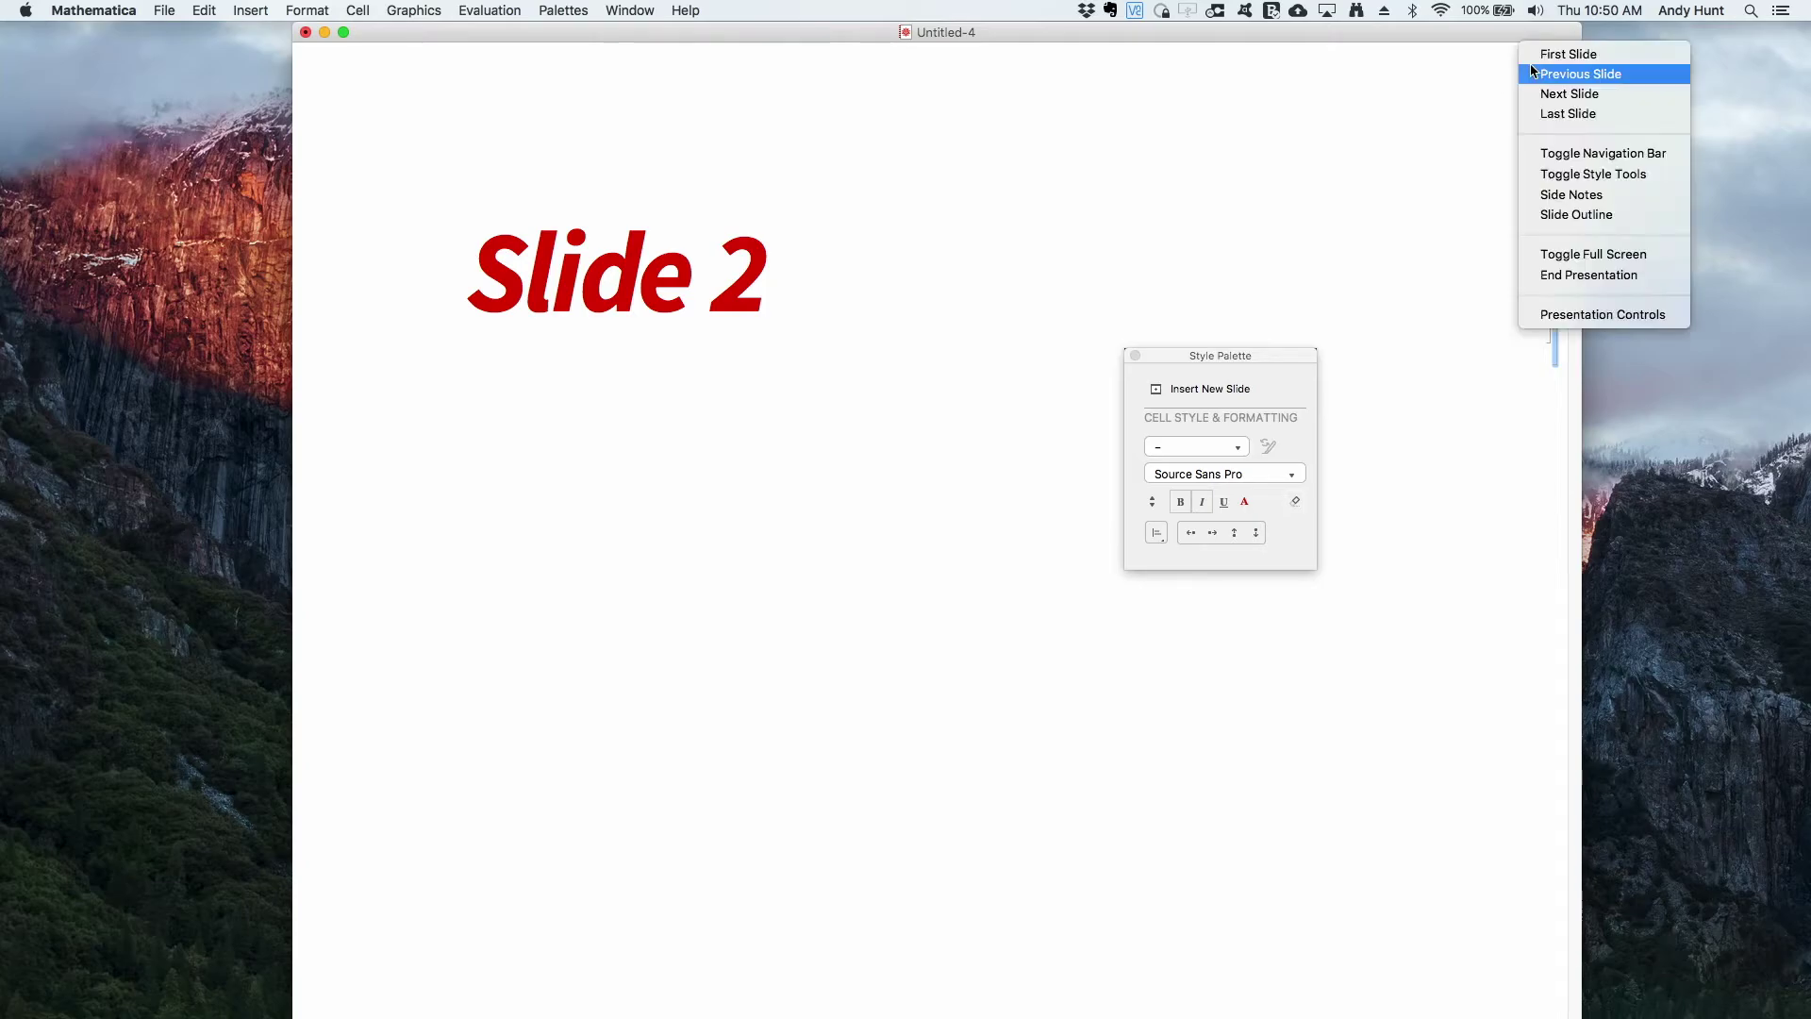
left_click(1453, 153)
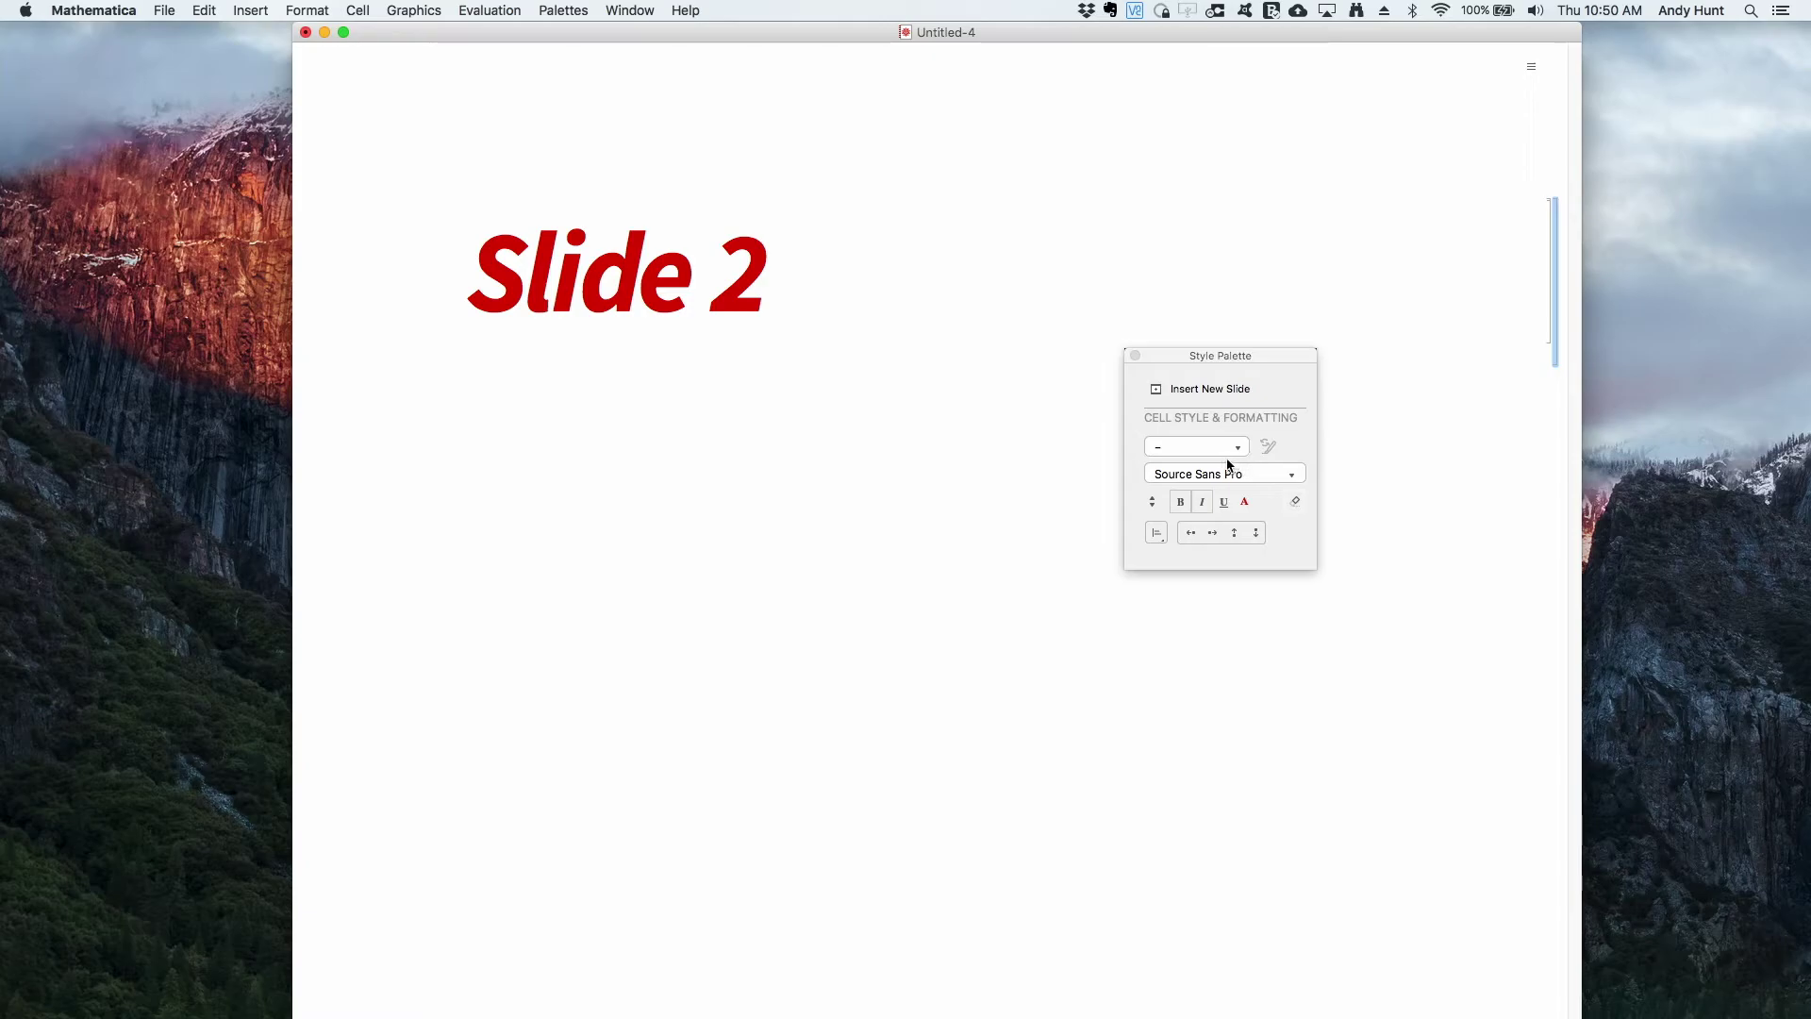
left_click(1152, 500)
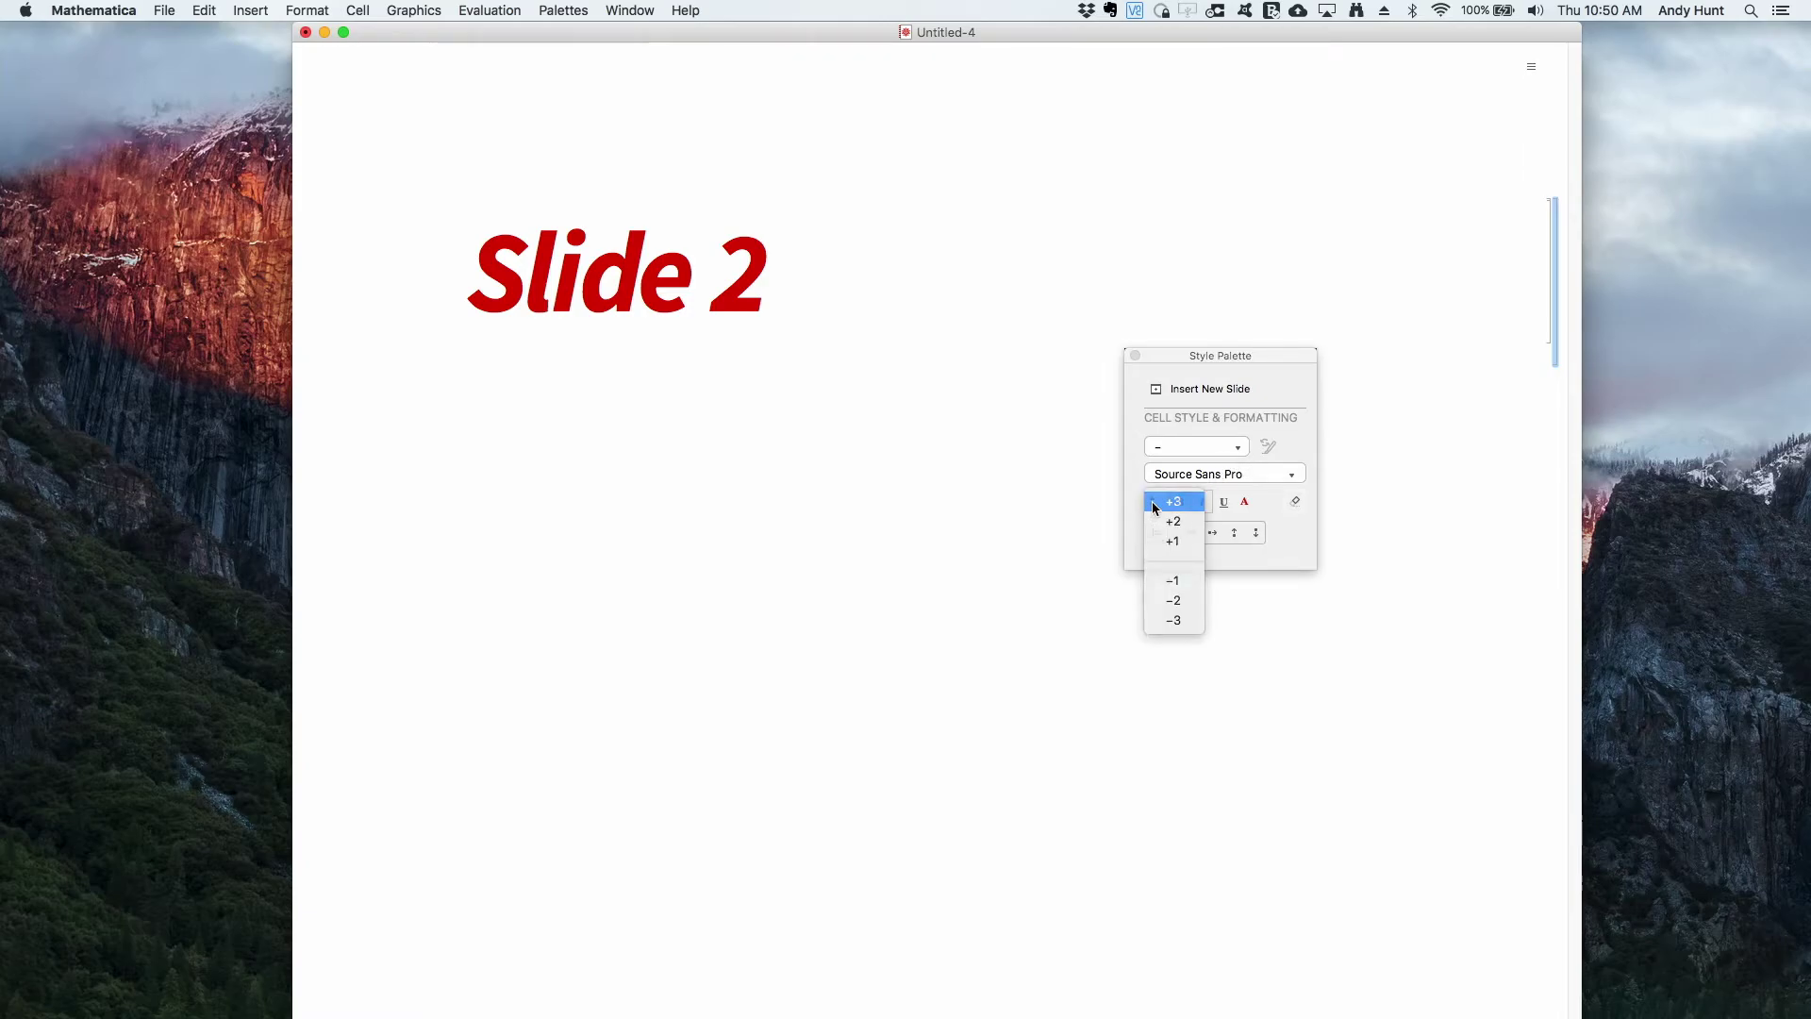
left_click(1156, 507)
left_click(1153, 503)
left_click(1156, 506)
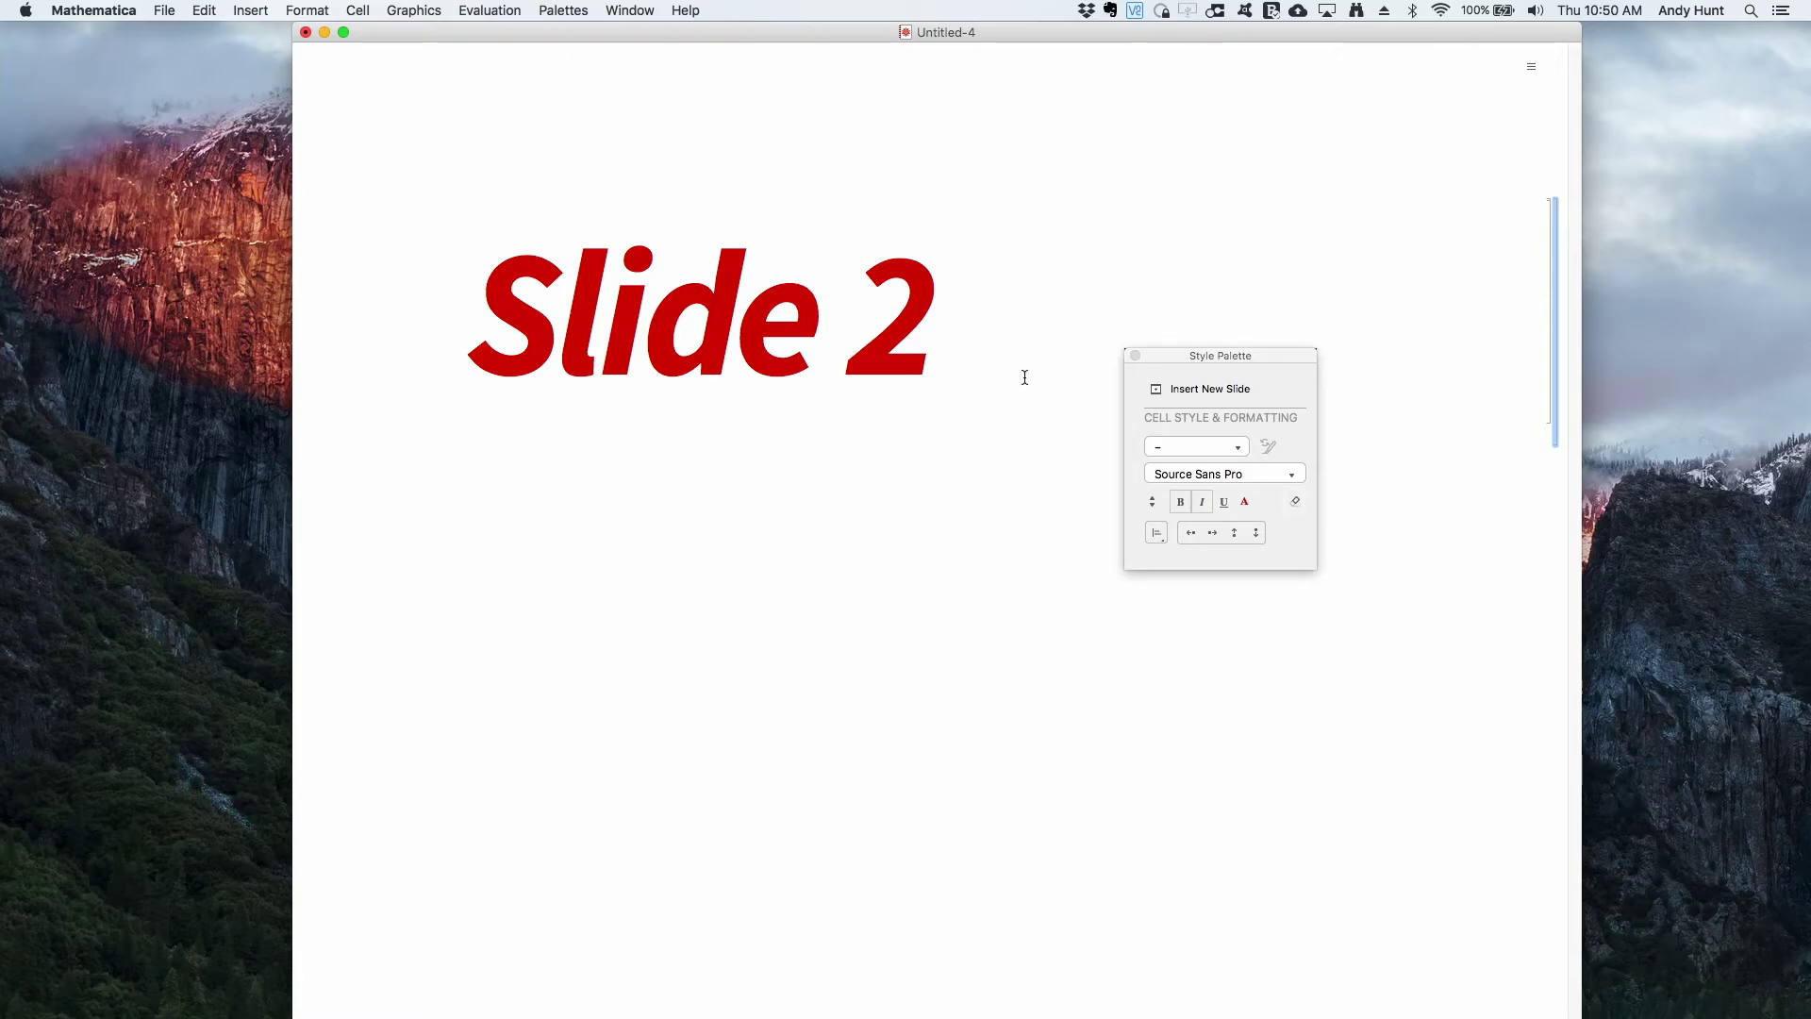
End the slideshow presentation and close the floating Style Palette
left_click(1531, 67)
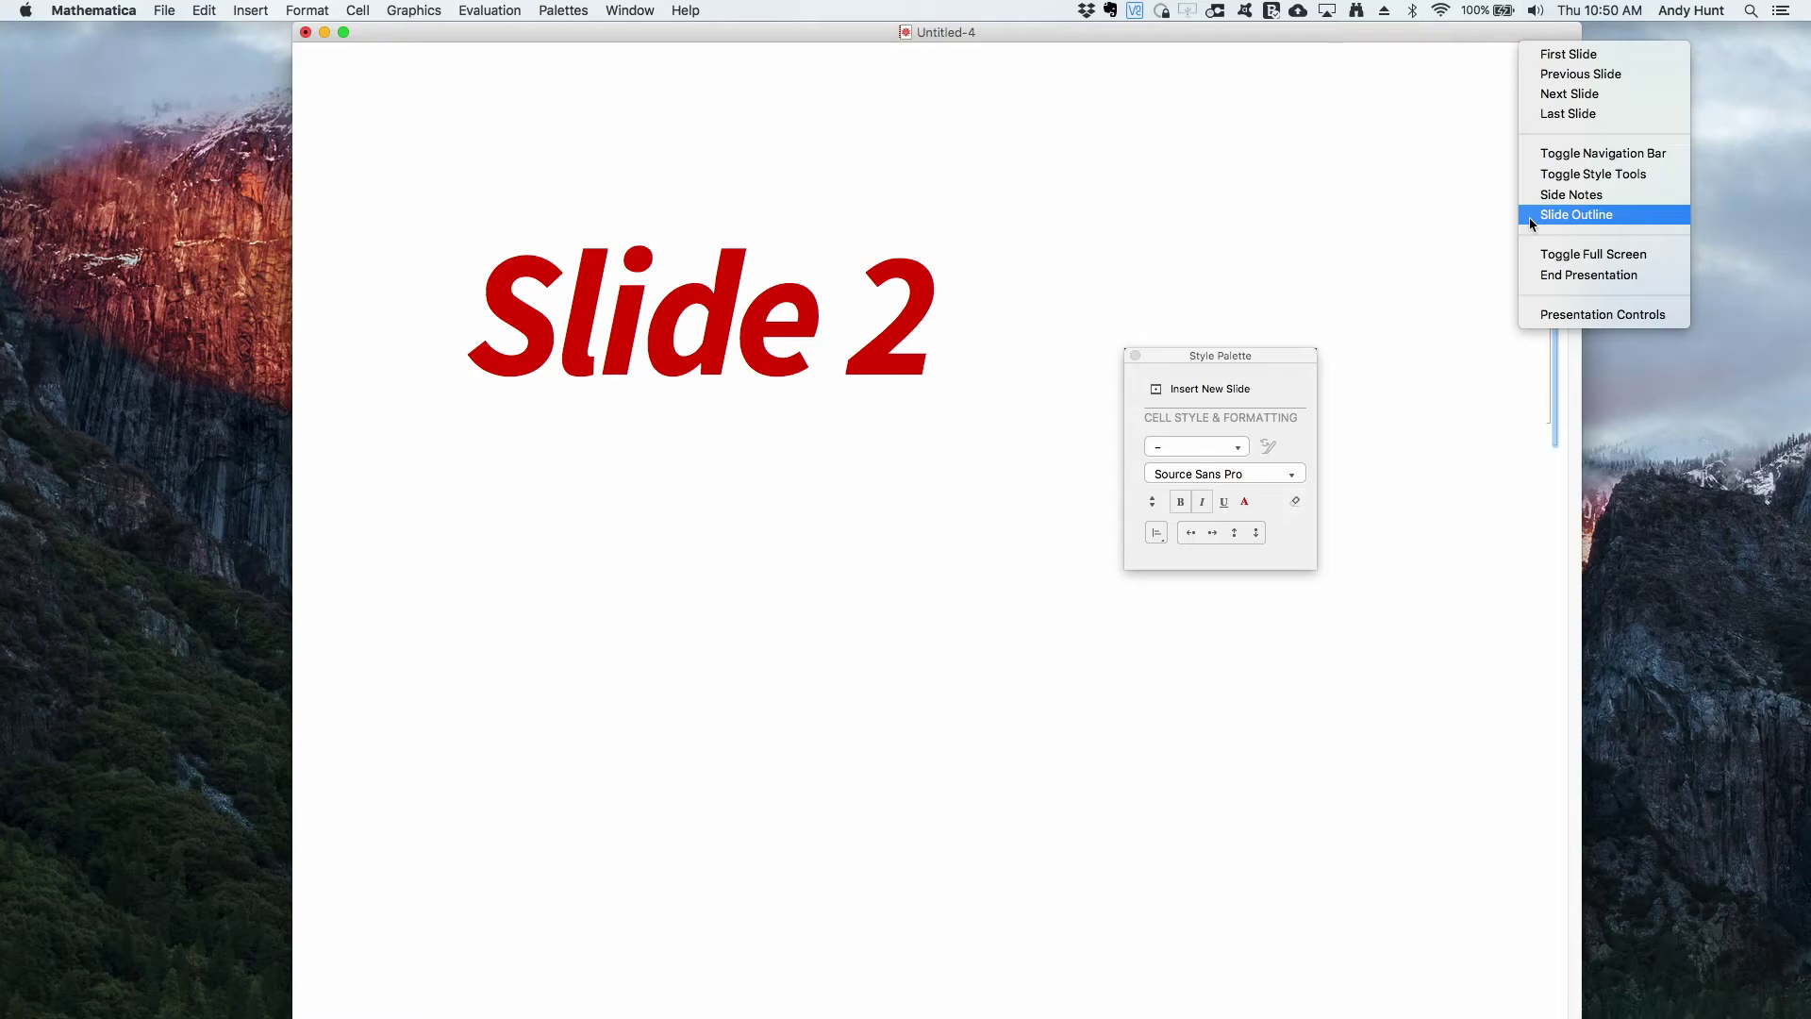
left_click(1547, 275)
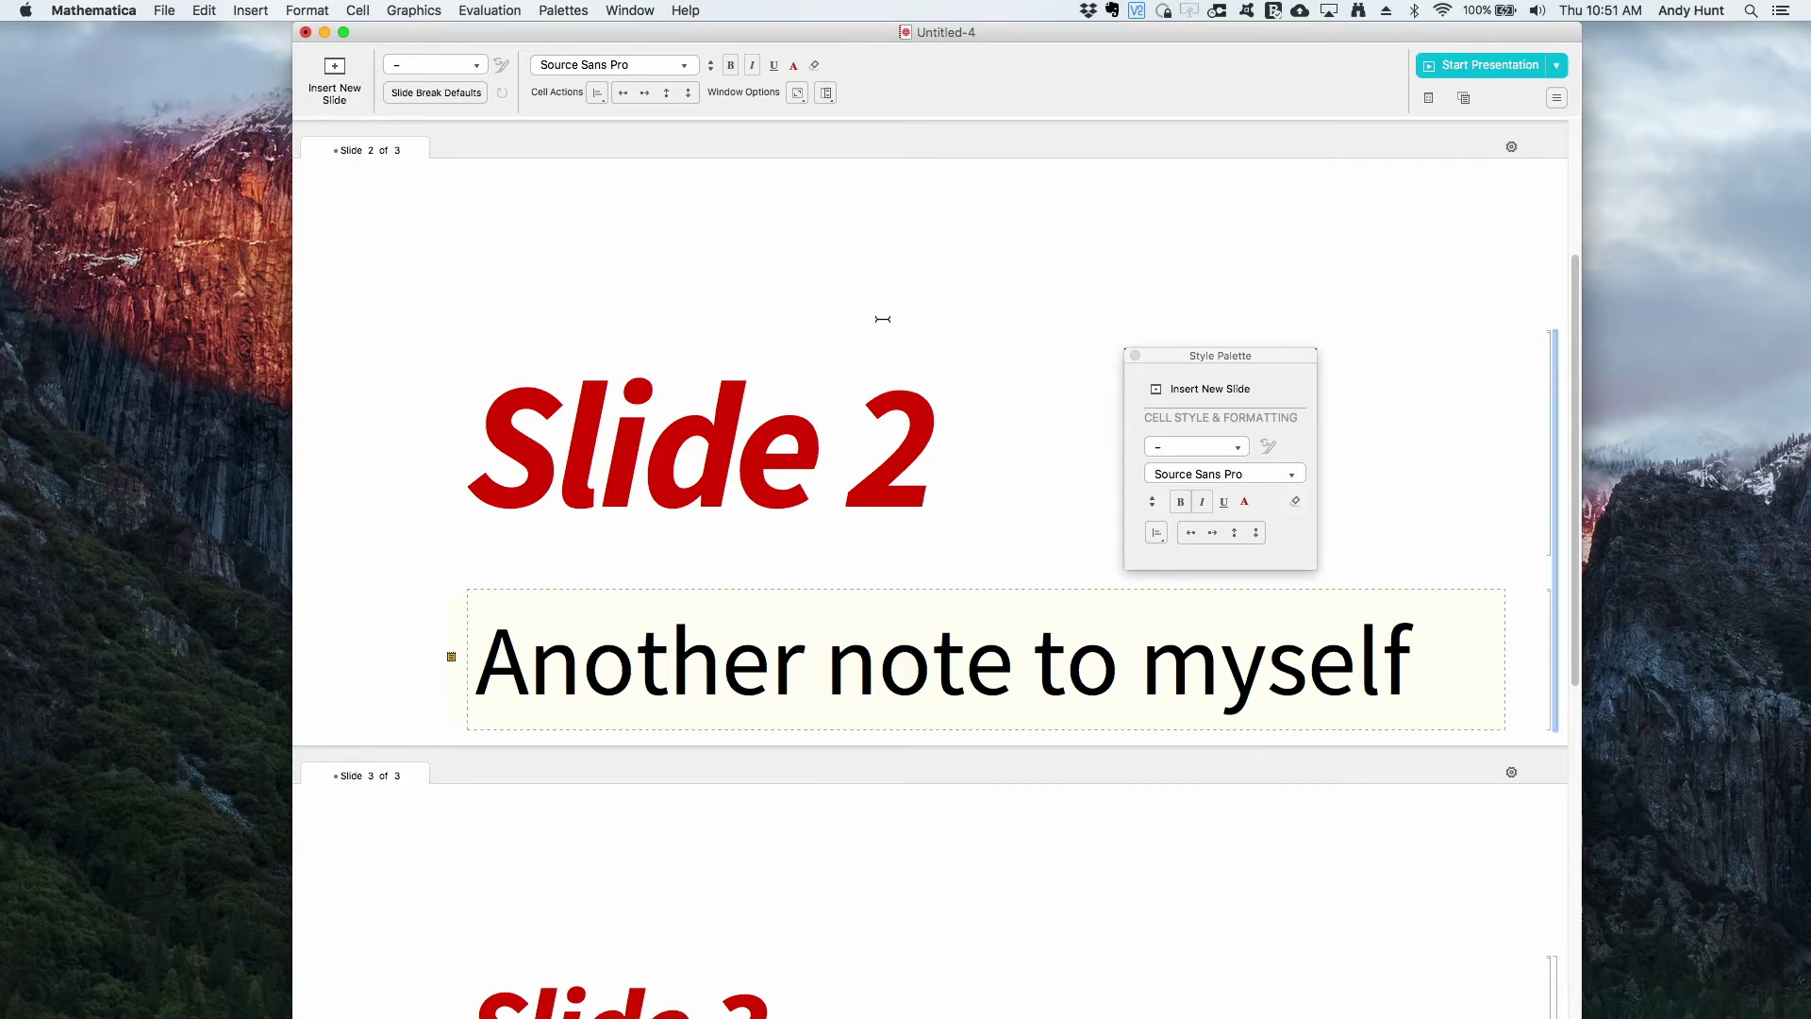
left_click(611, 11)
mouse_move(662, 85)
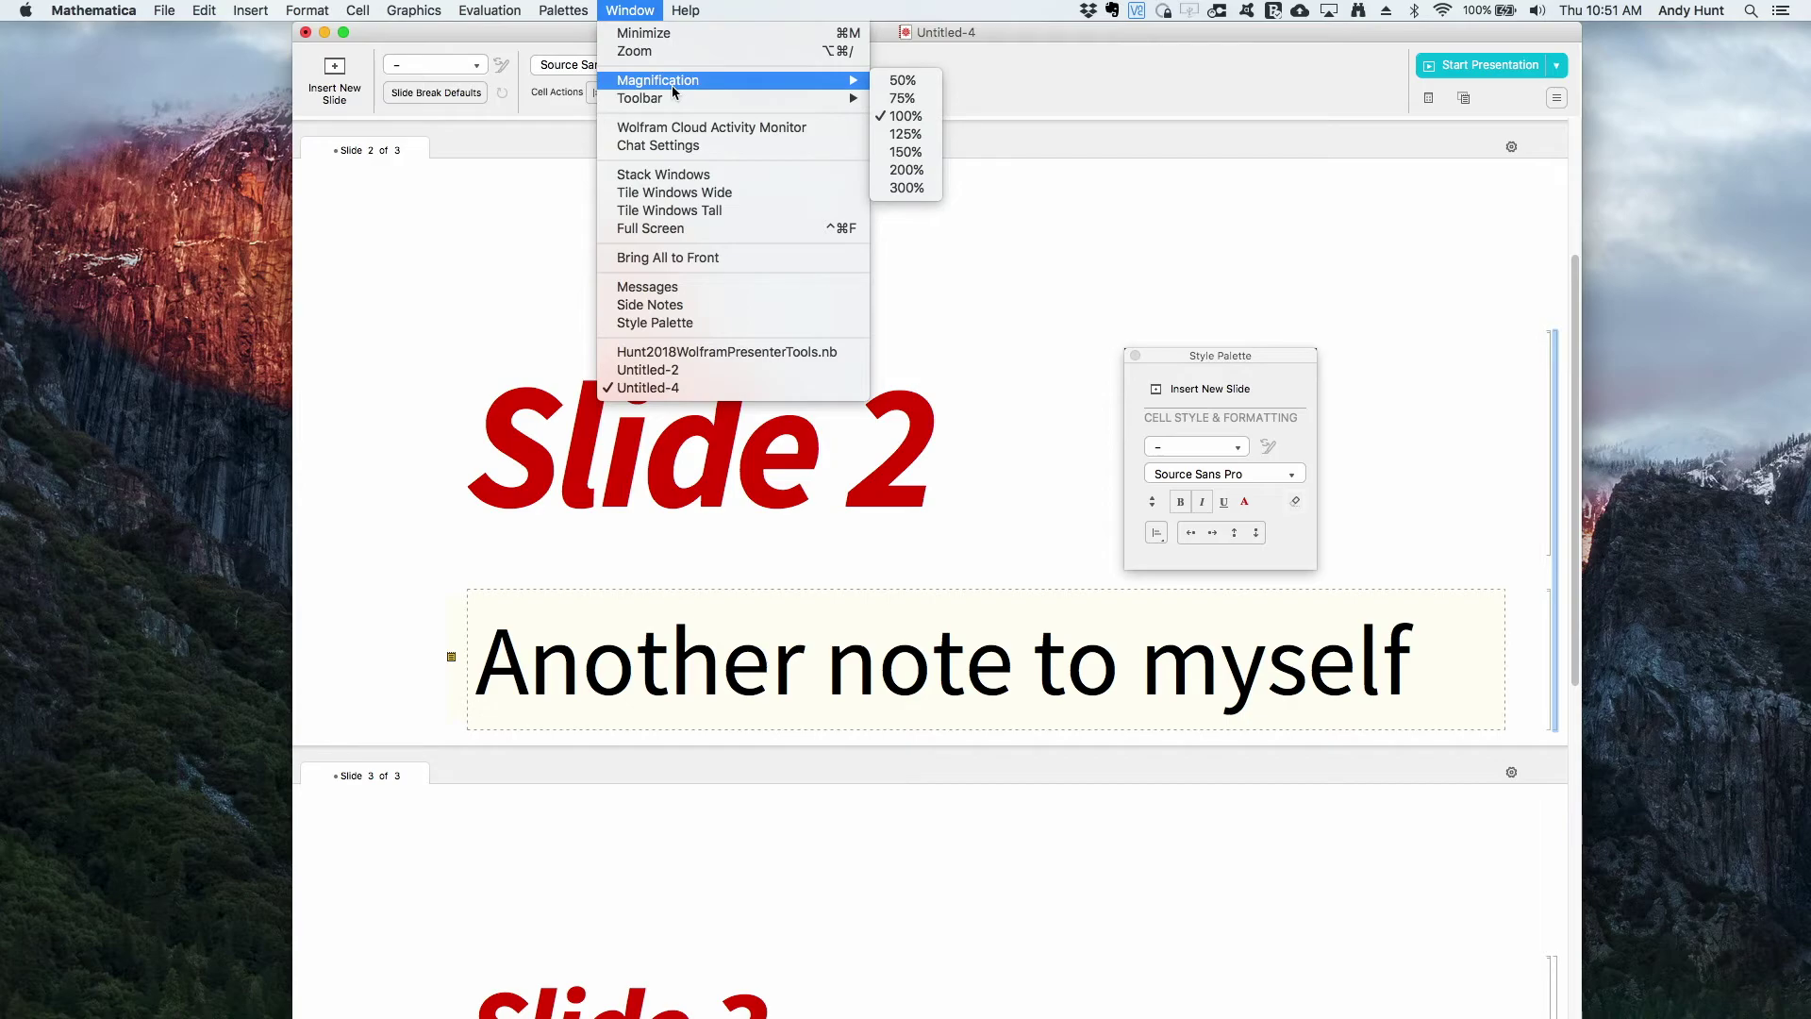
left_click(1026, 89)
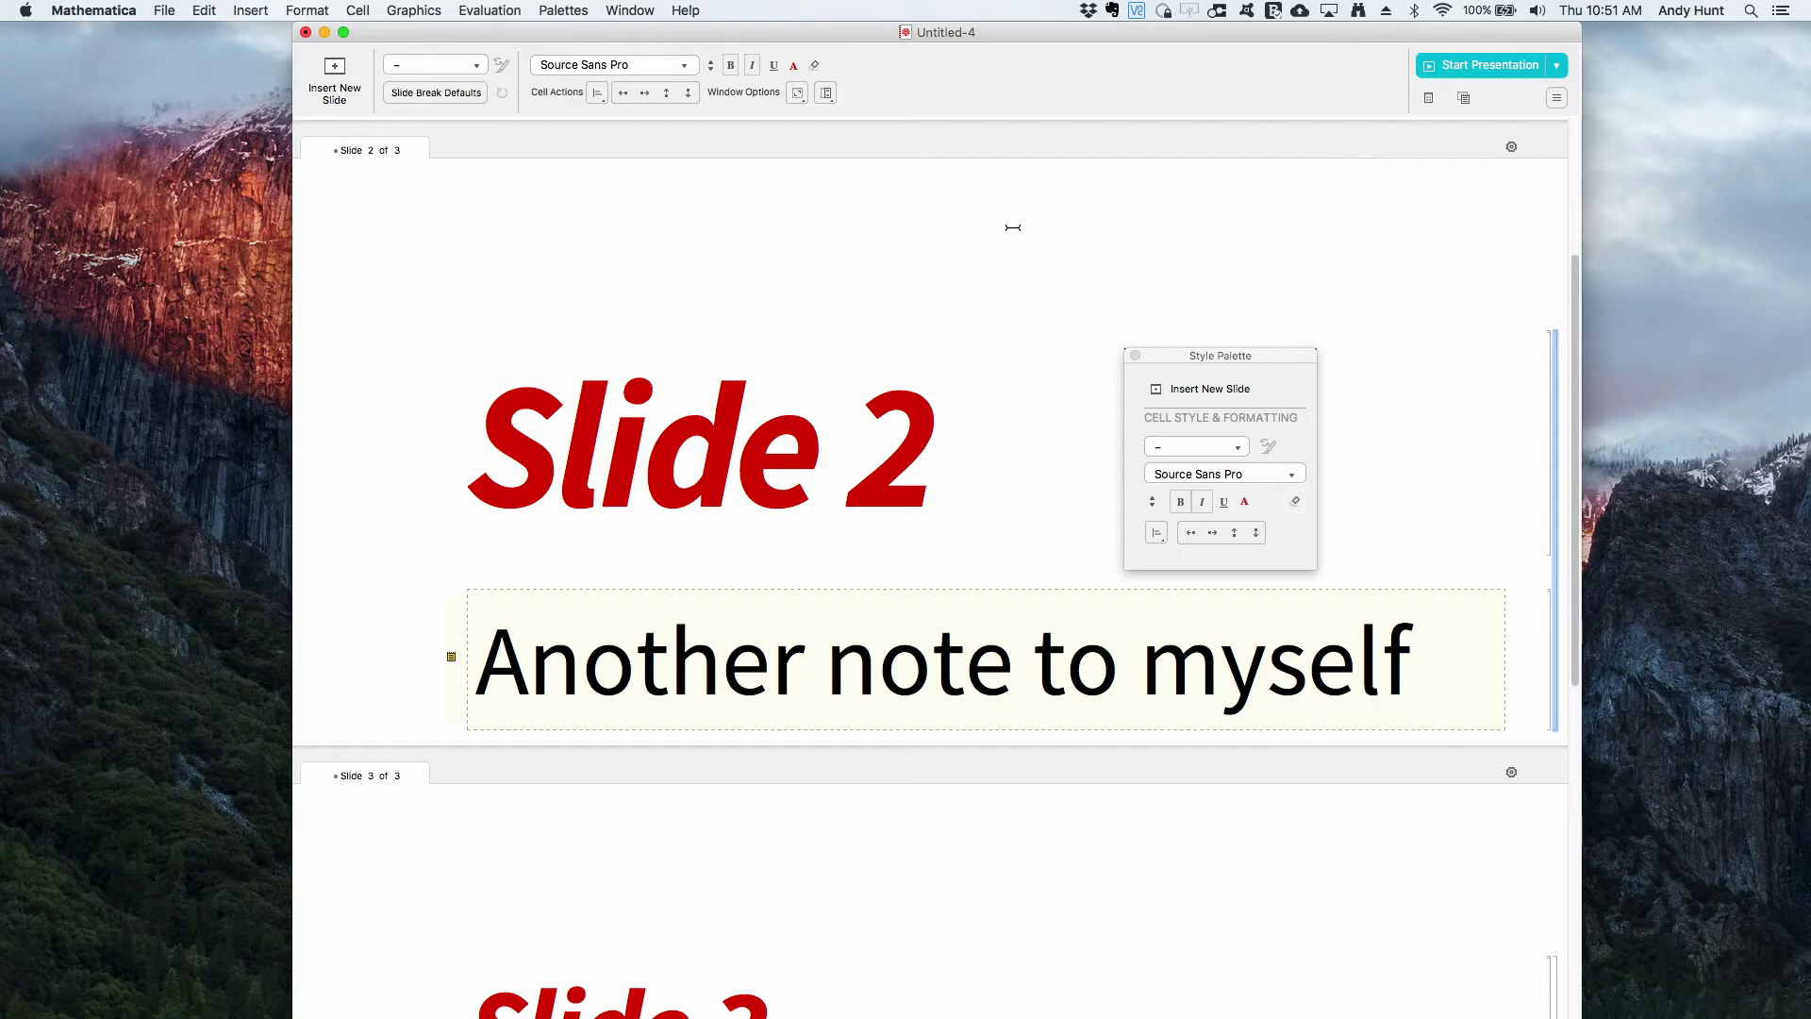
left_click(1135, 356)
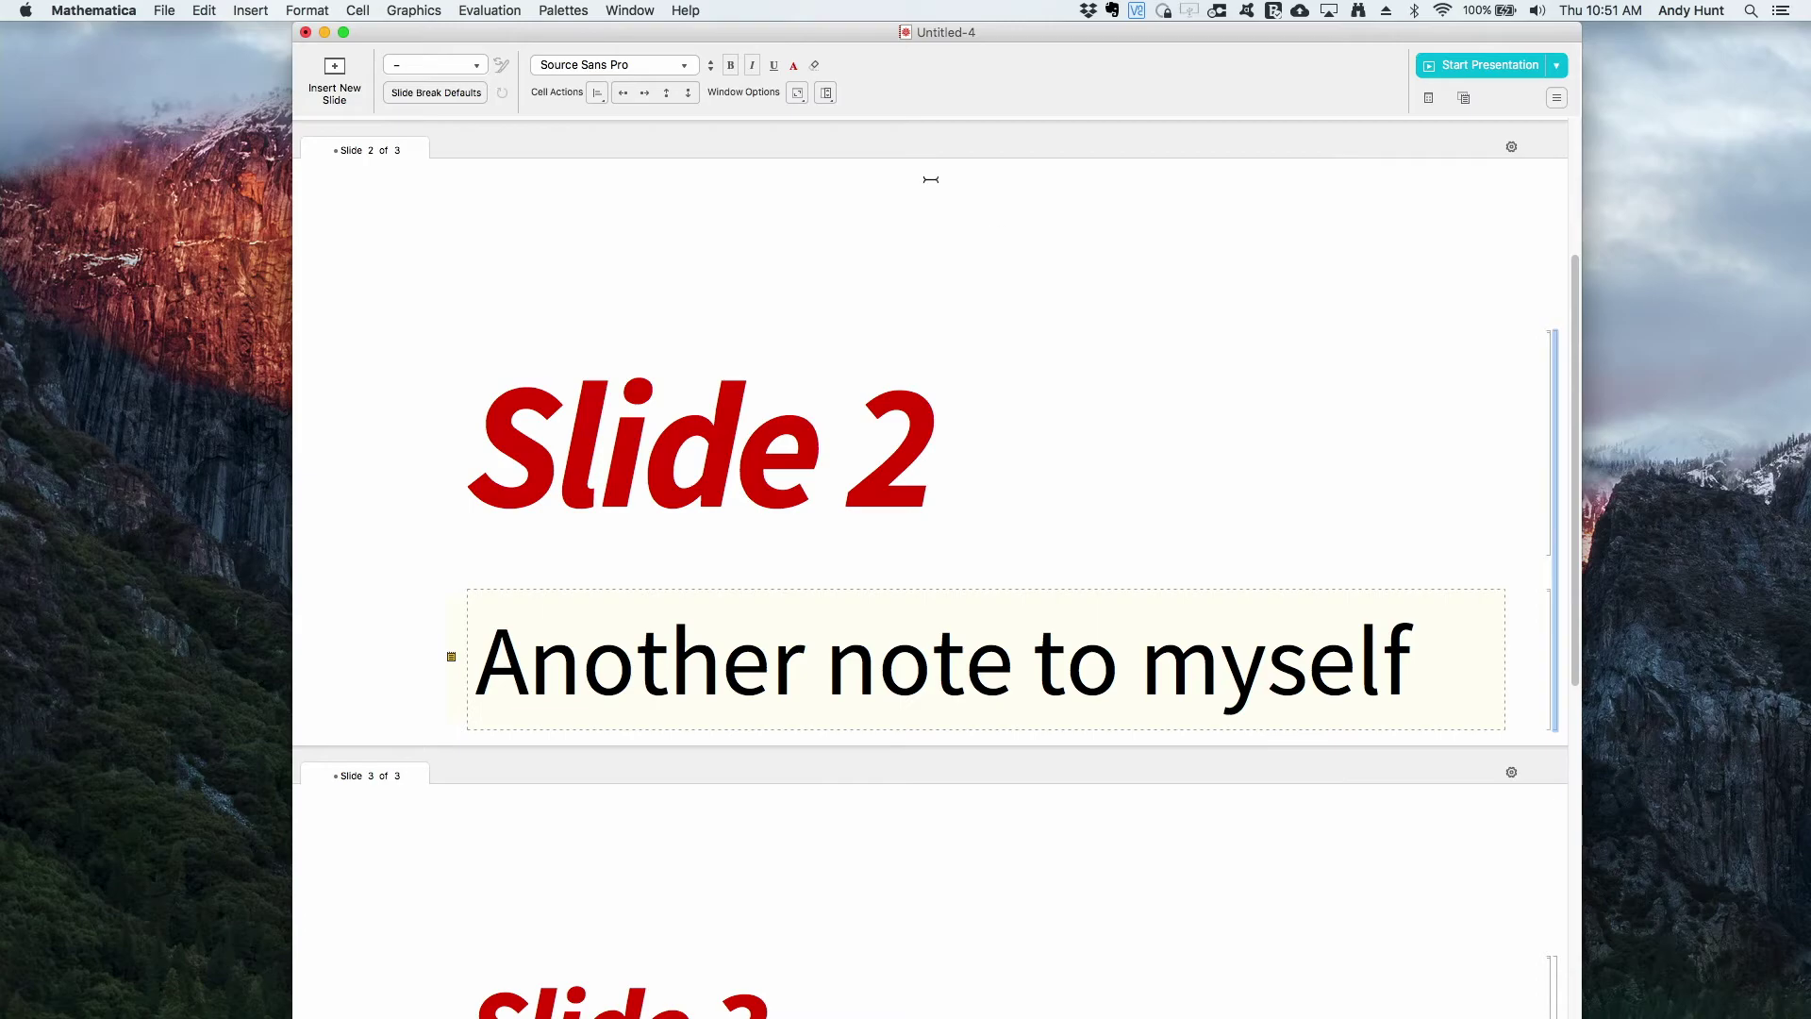
left_click(314, 8)
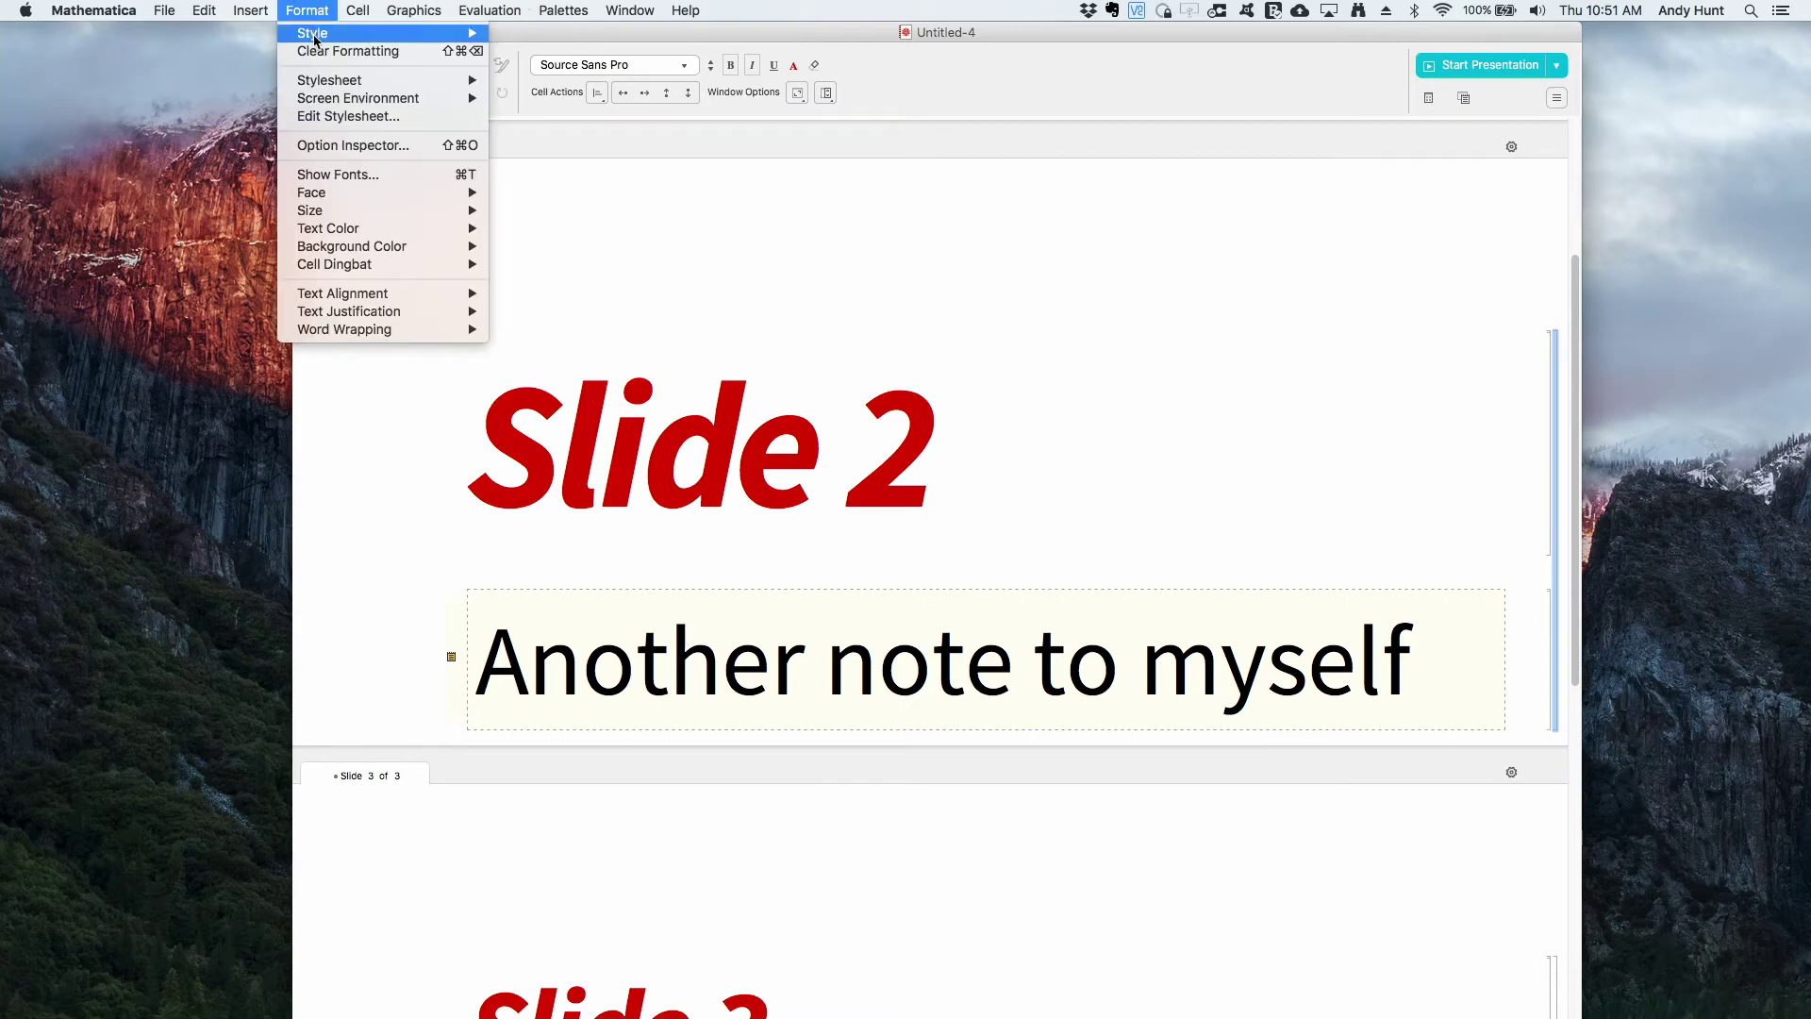
left_click(338, 145)
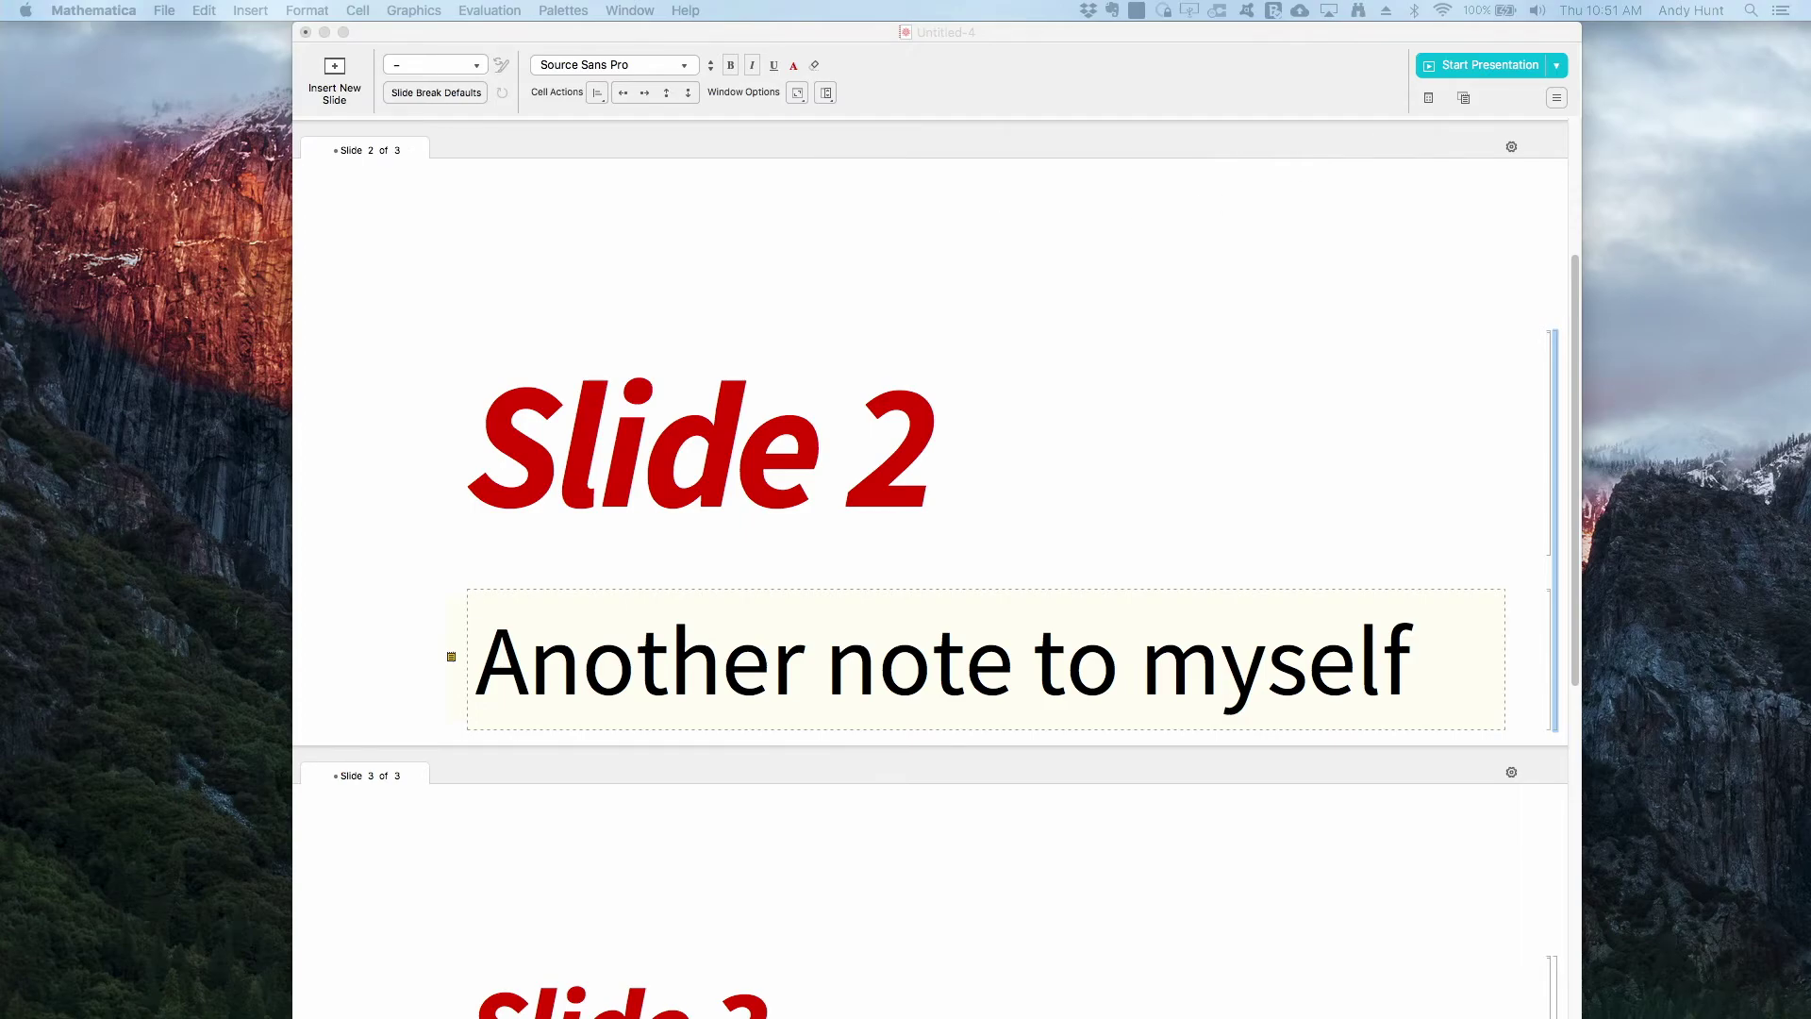
key("super+w")
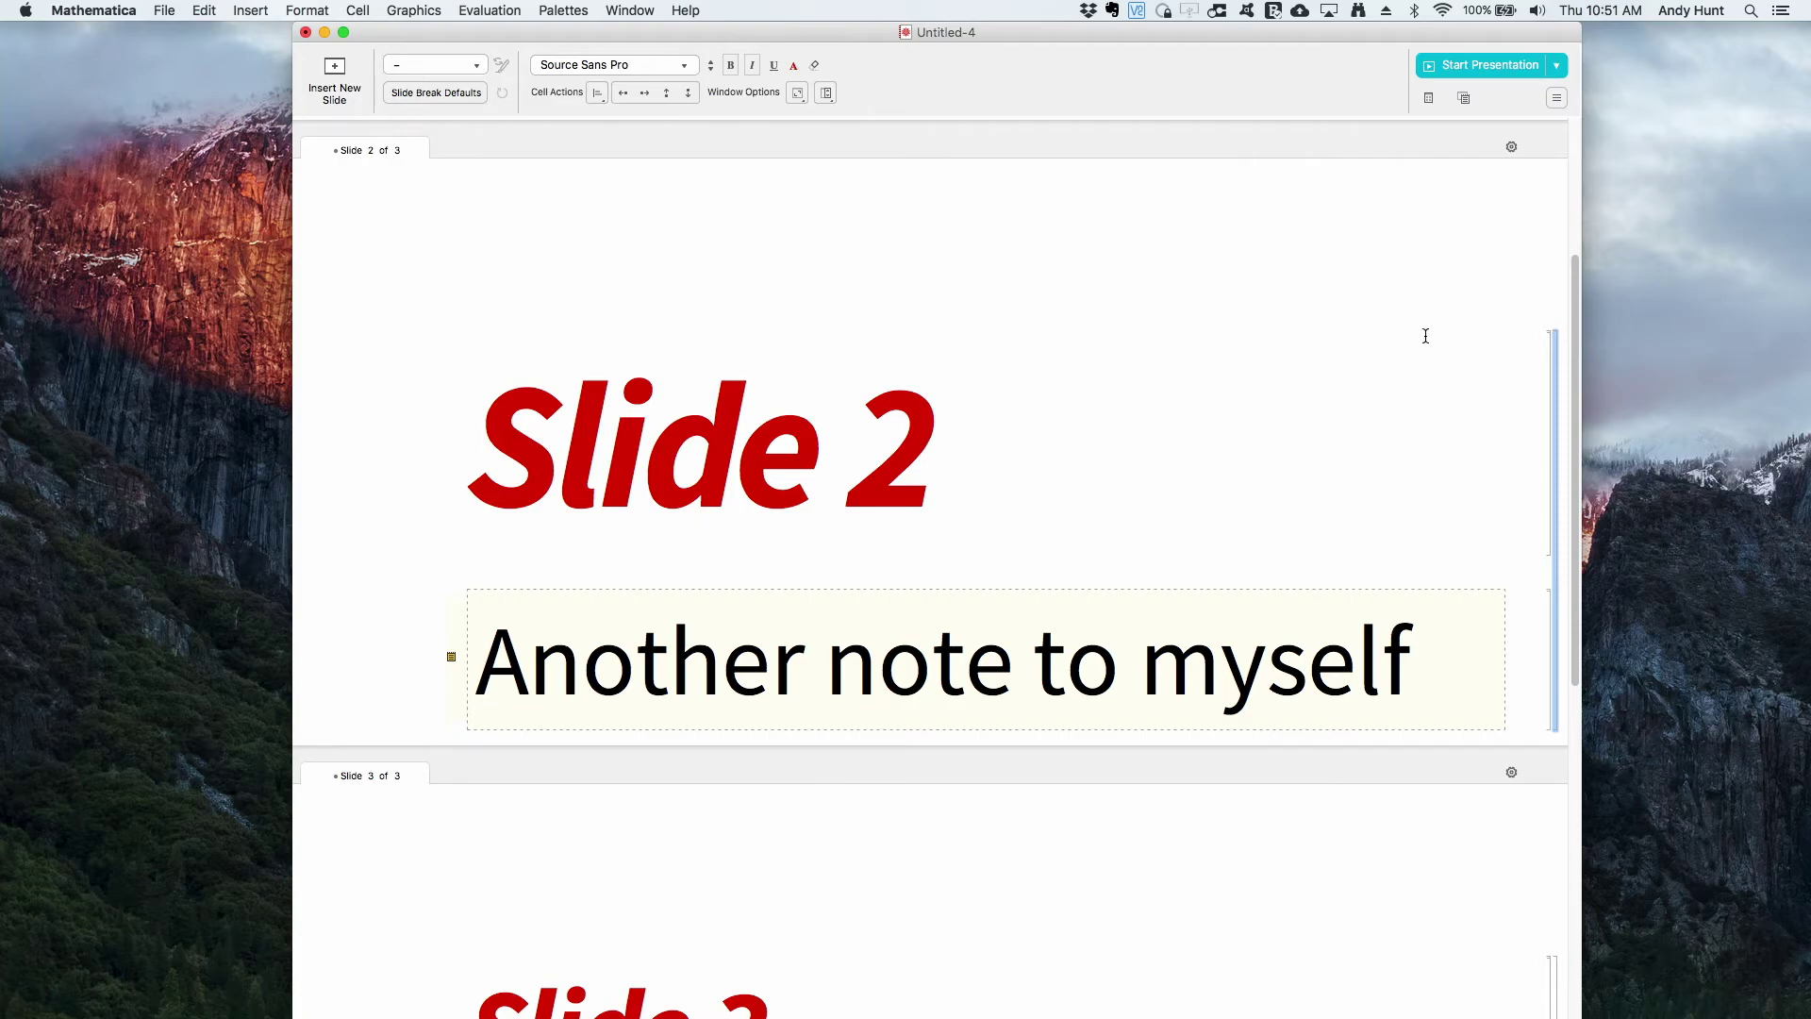
Show the Side Notes at 200% magnification in an enlarged window
left_click(1467, 99)
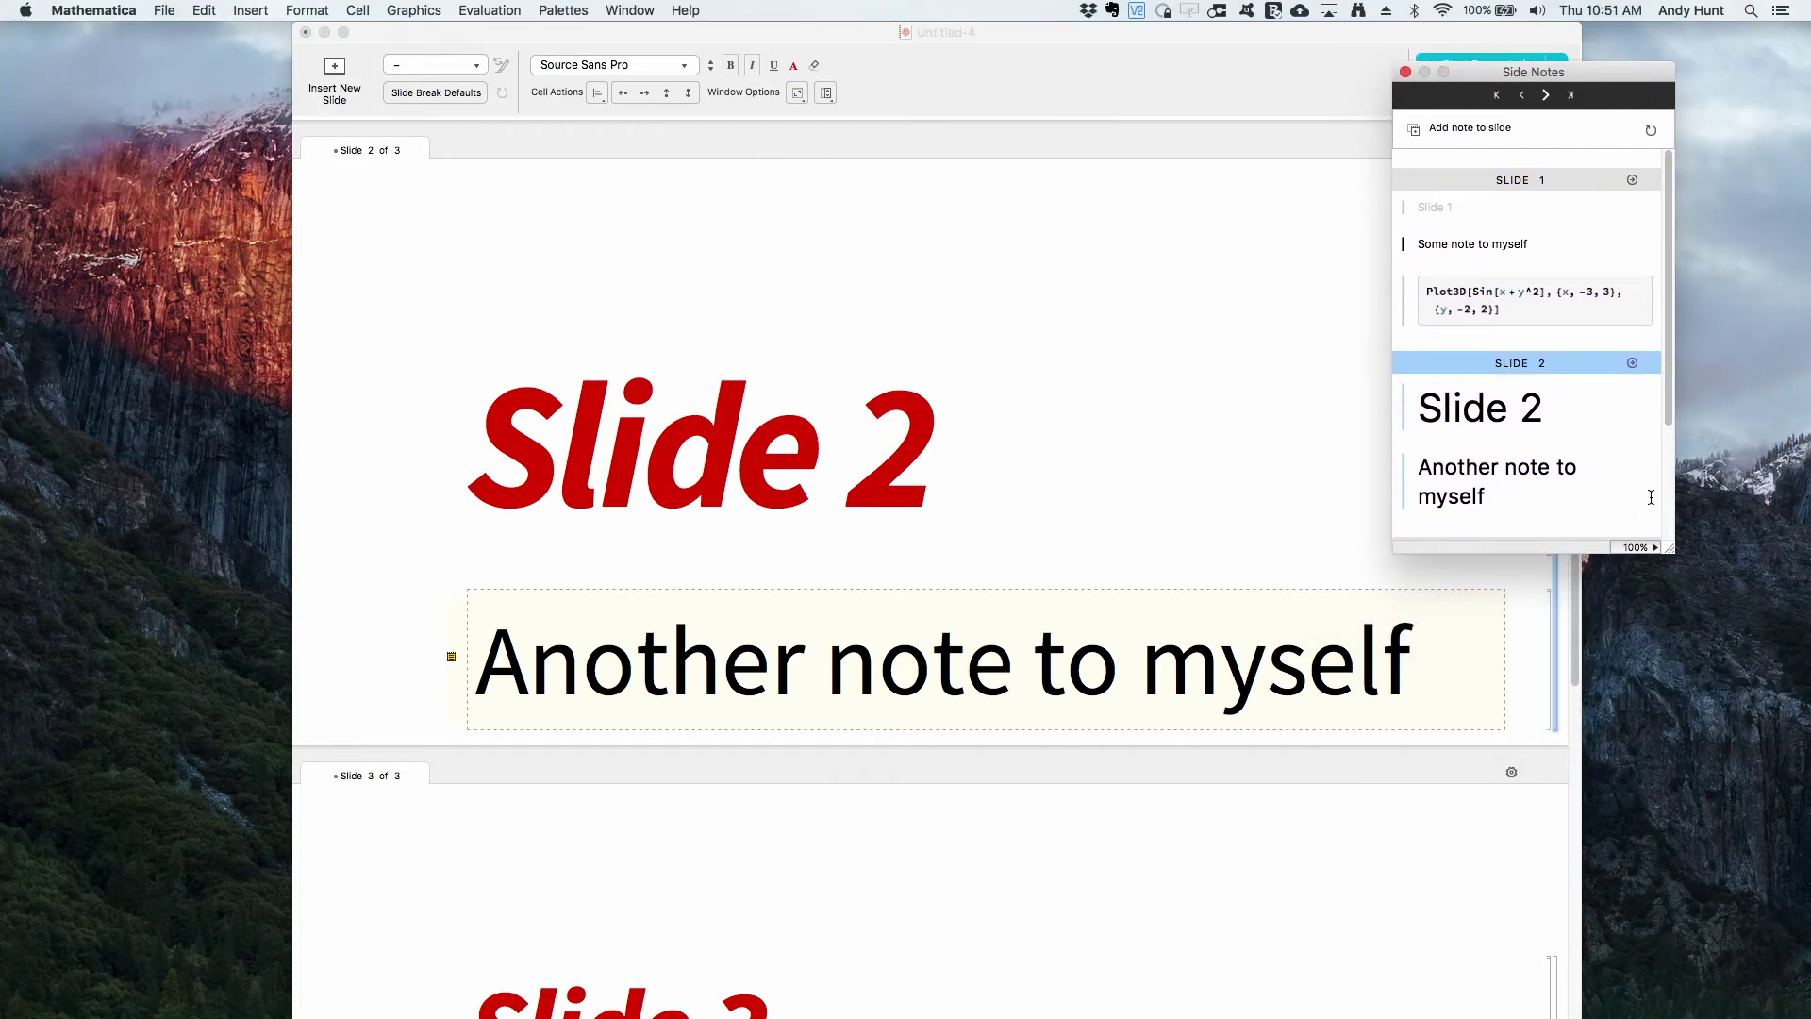
left_click(1655, 547)
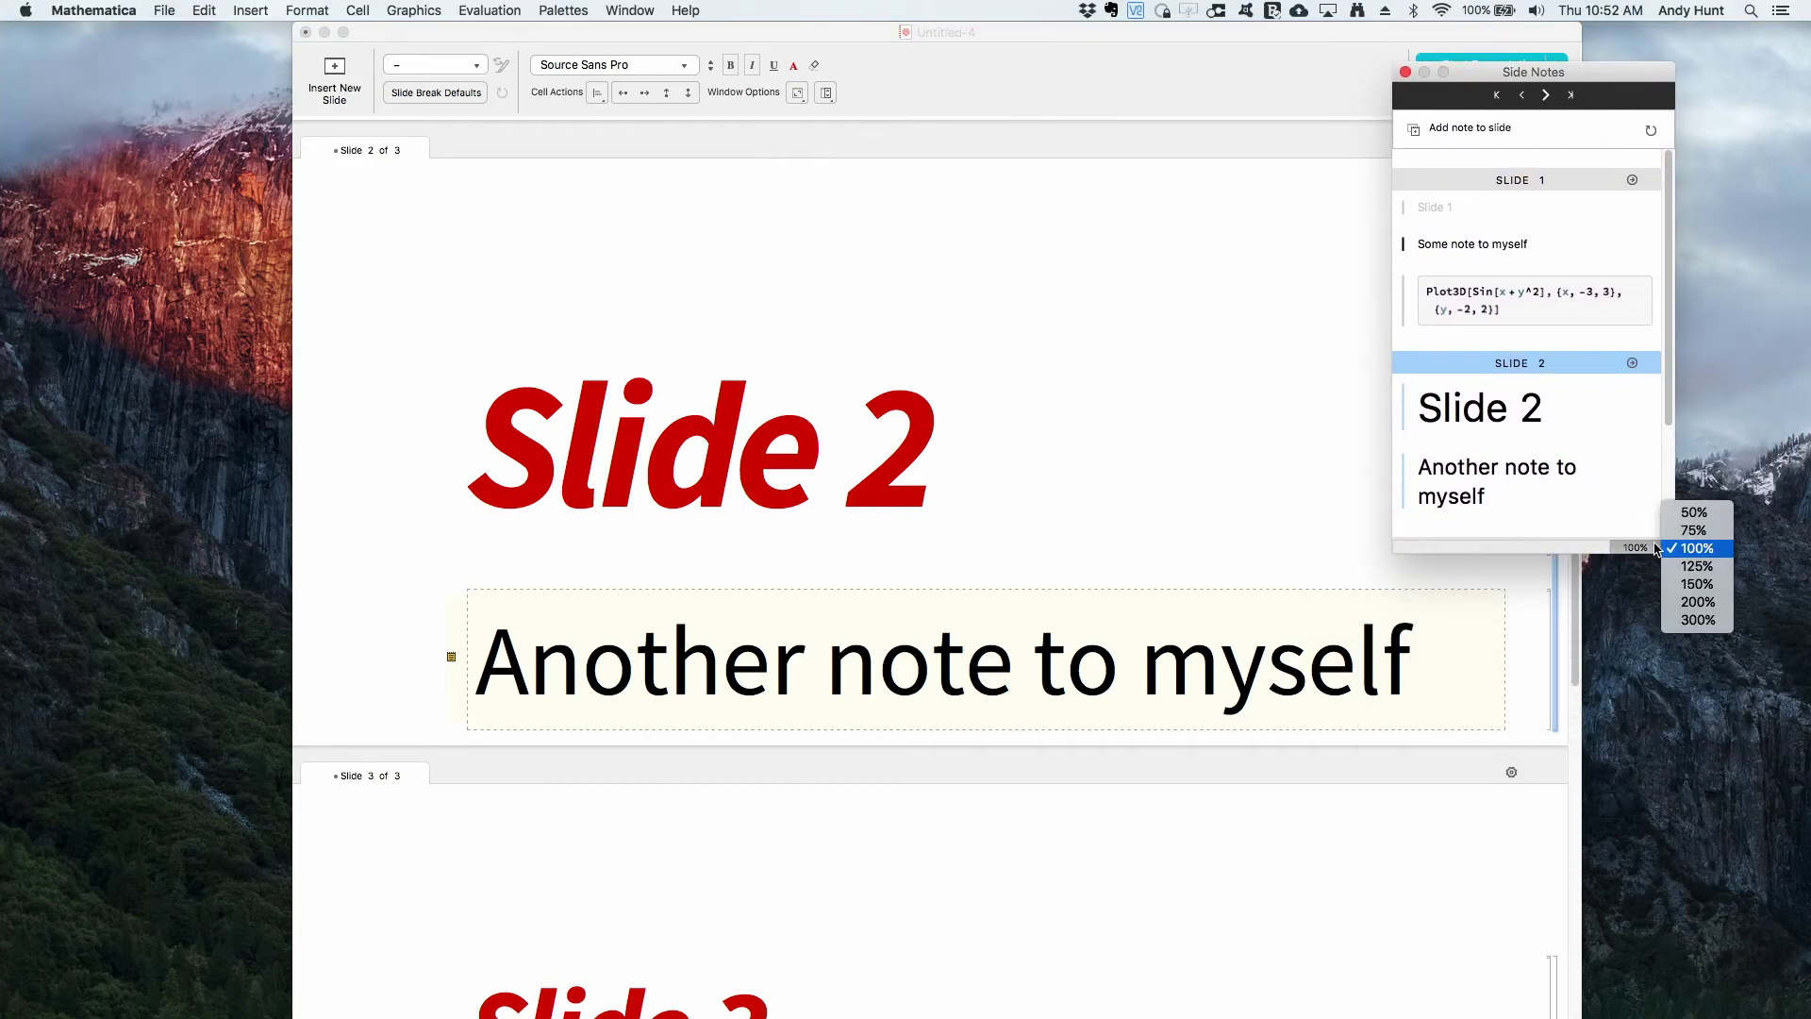
left_click(1678, 603)
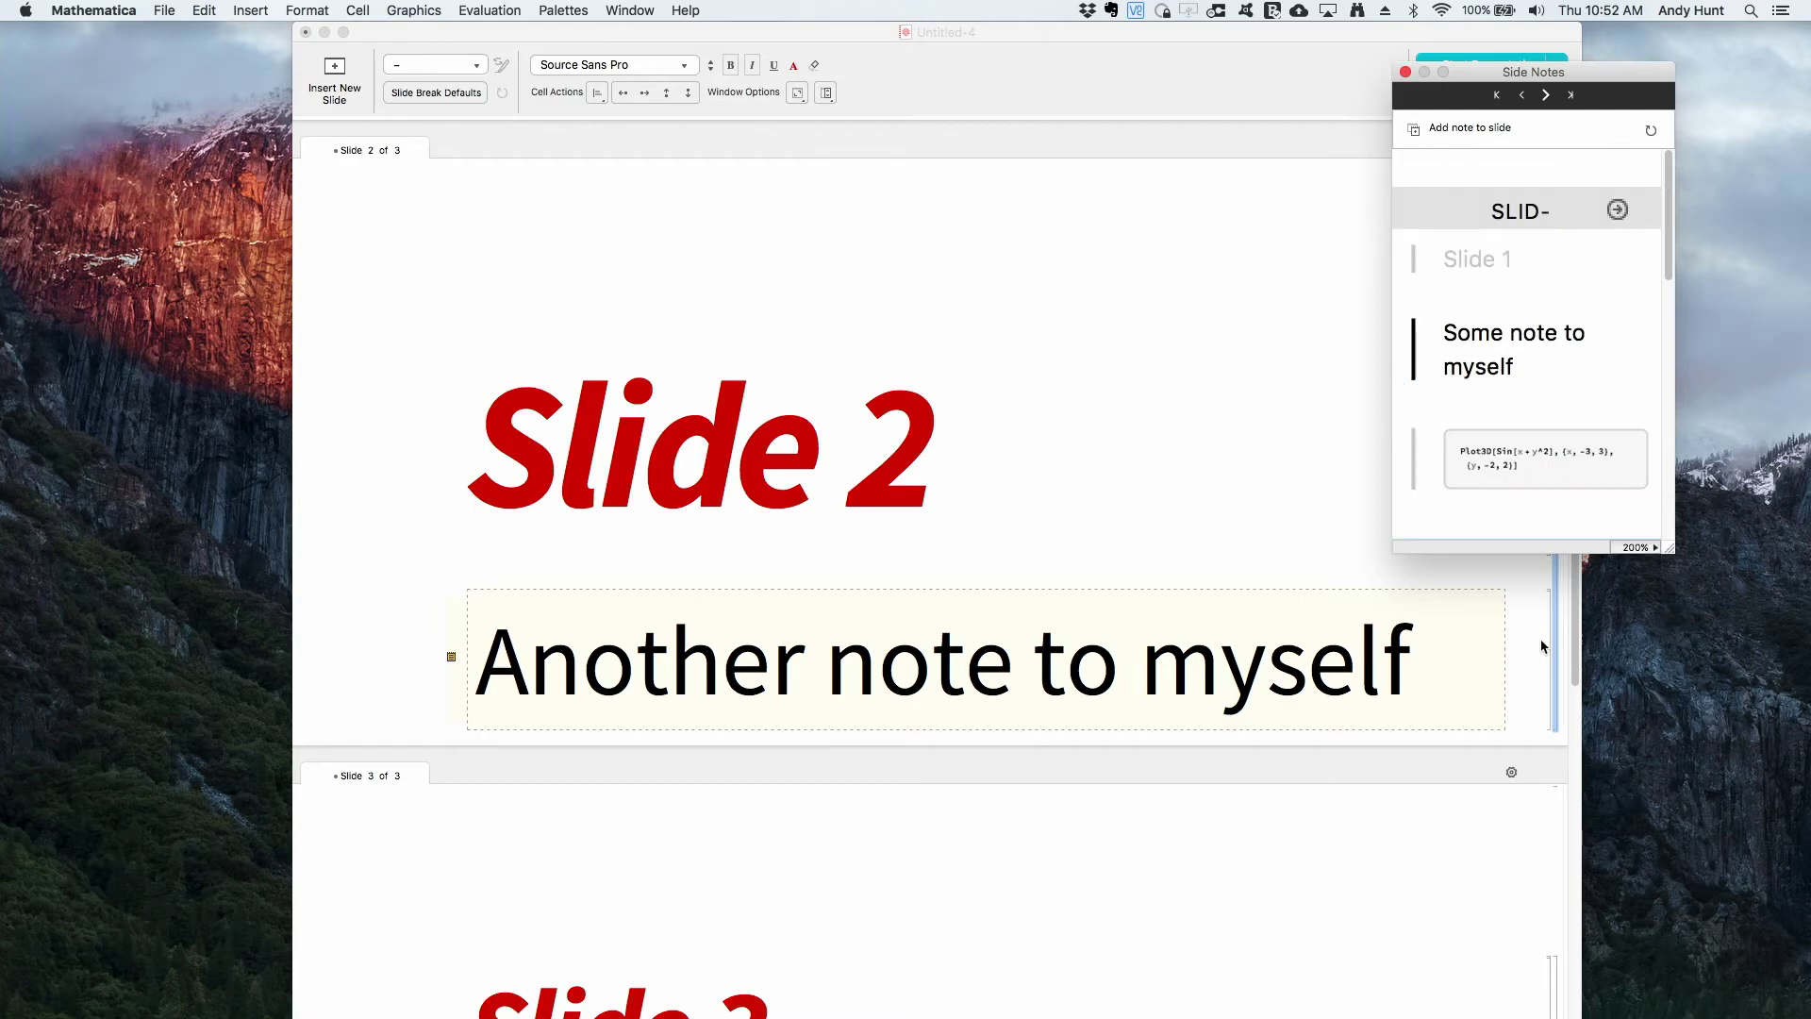
left_click_drag(1393, 550, 1026, 958)
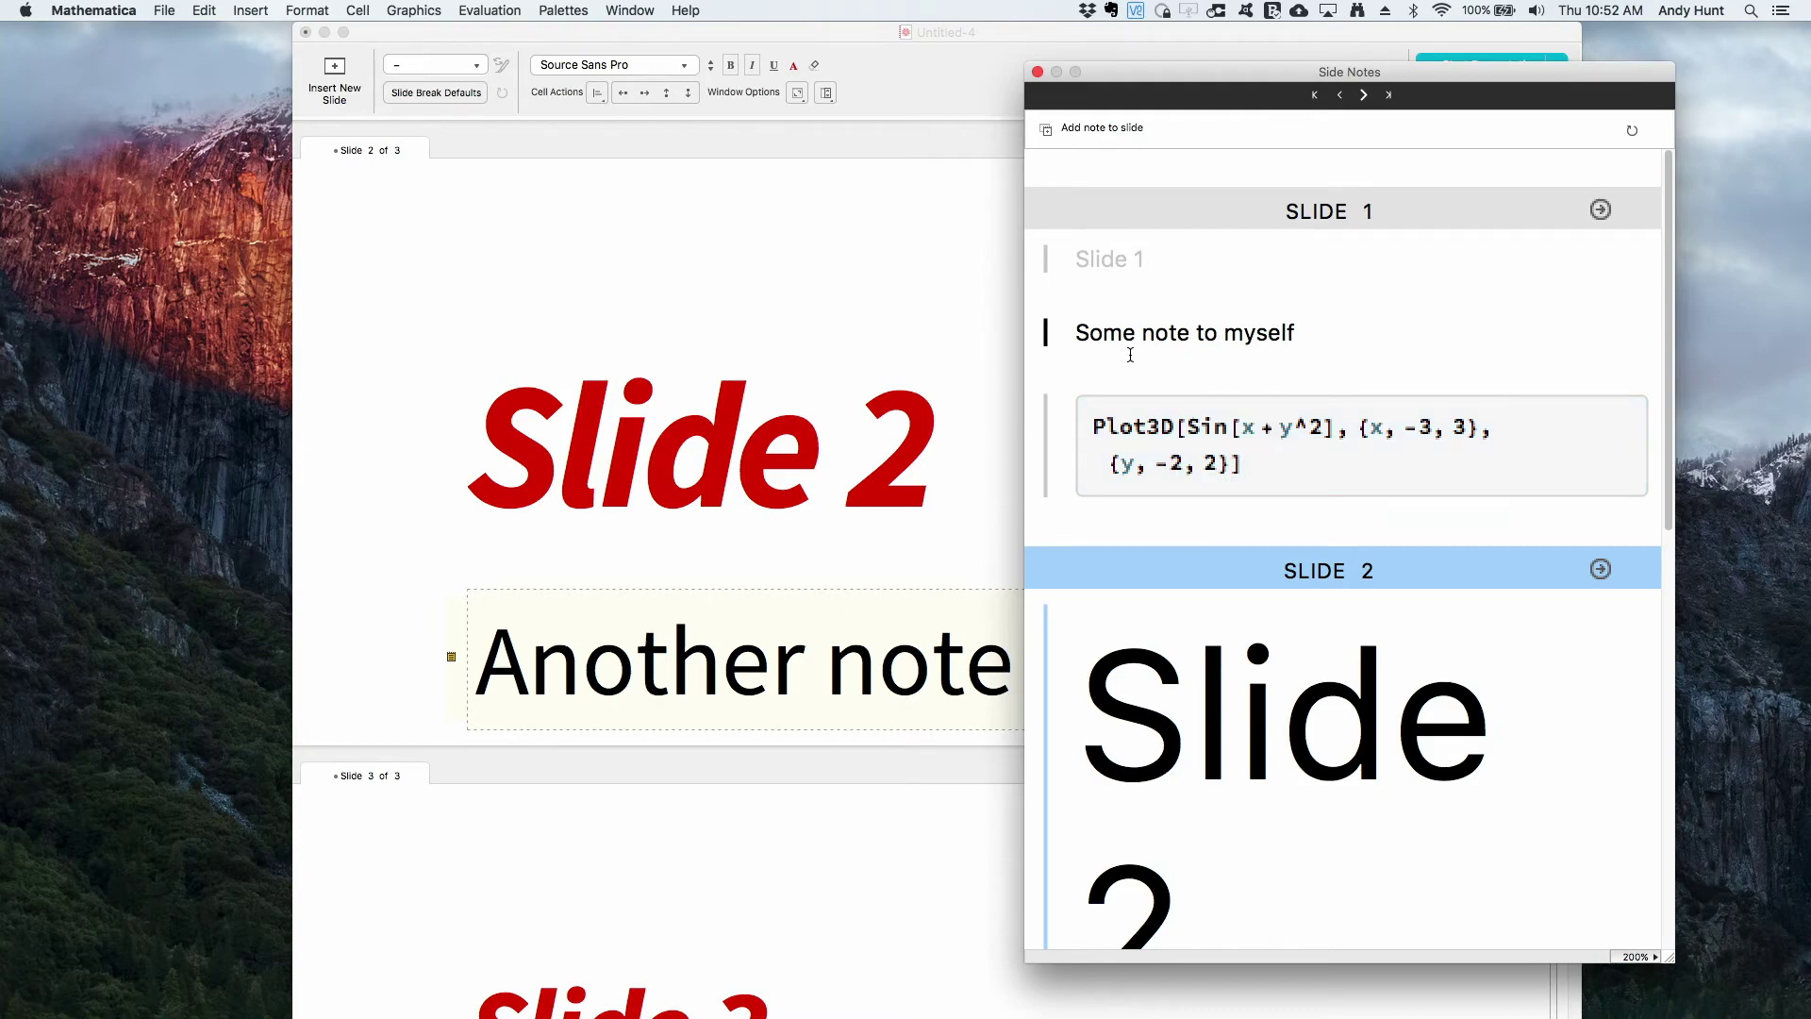
Run the notebook as a Slideshow Presentation and go to Slide 1 from the Side Notes window
left_click(729, 436)
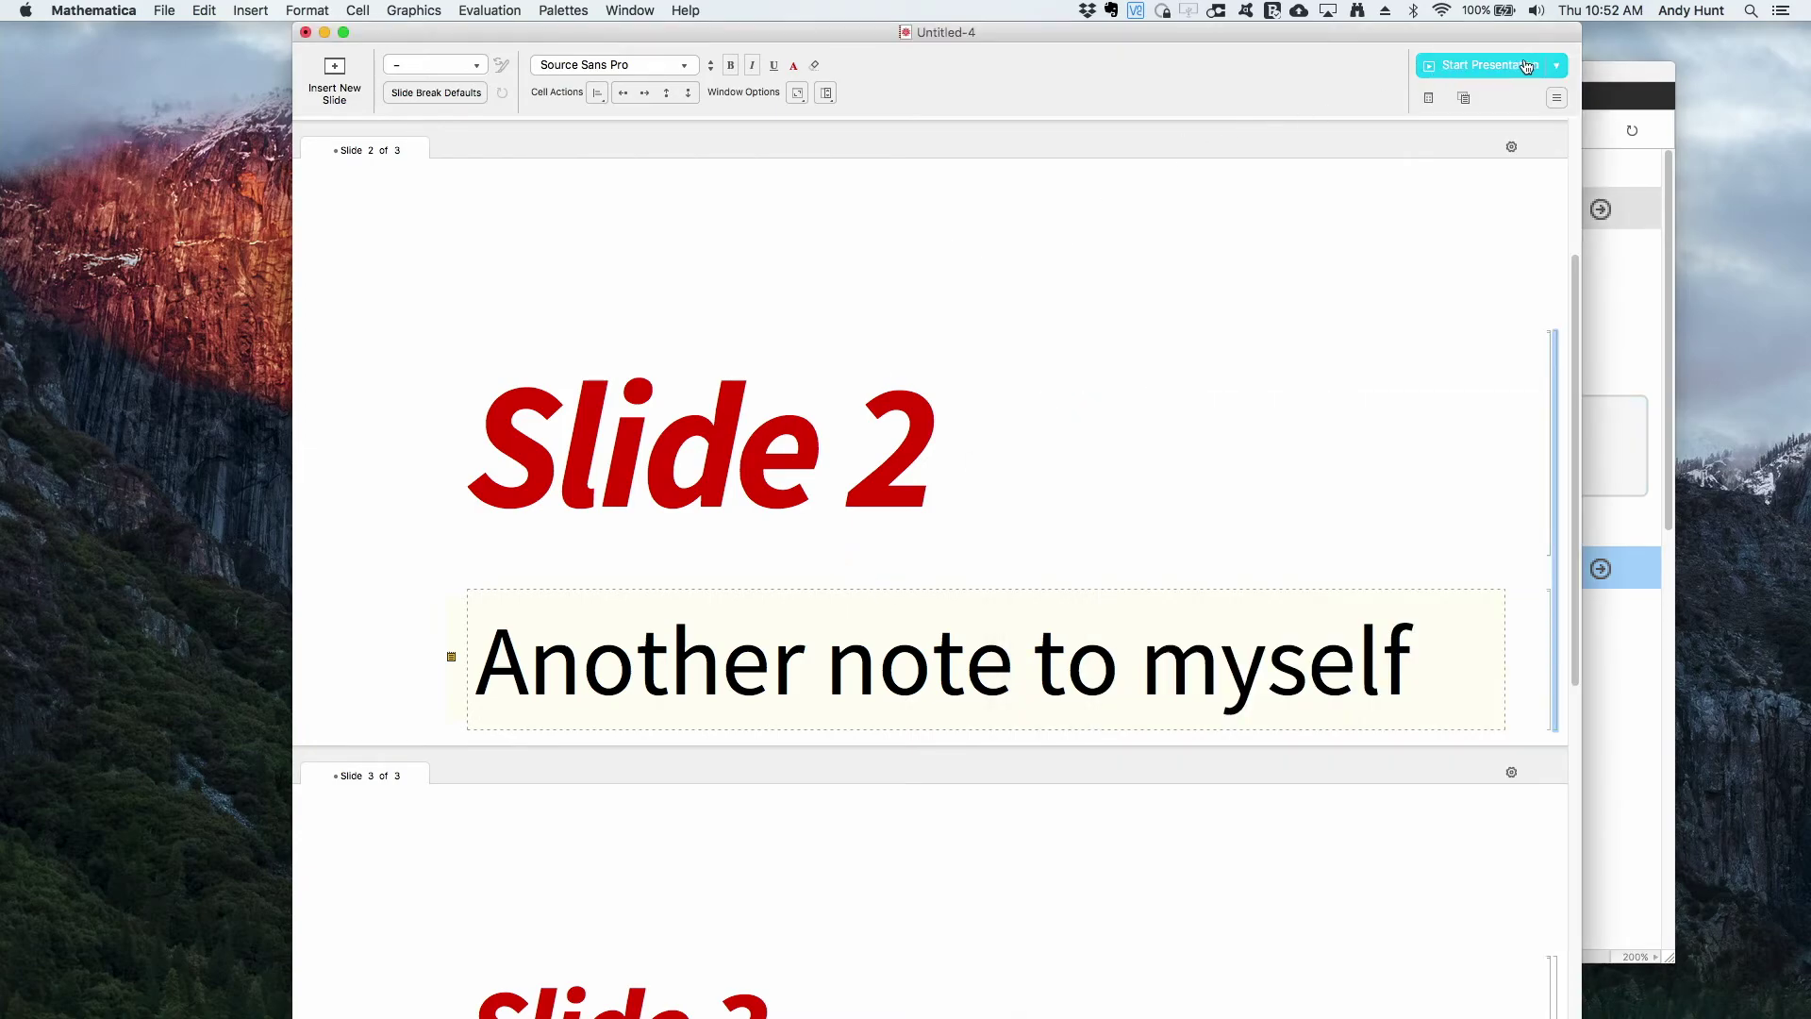
left_click(1556, 66)
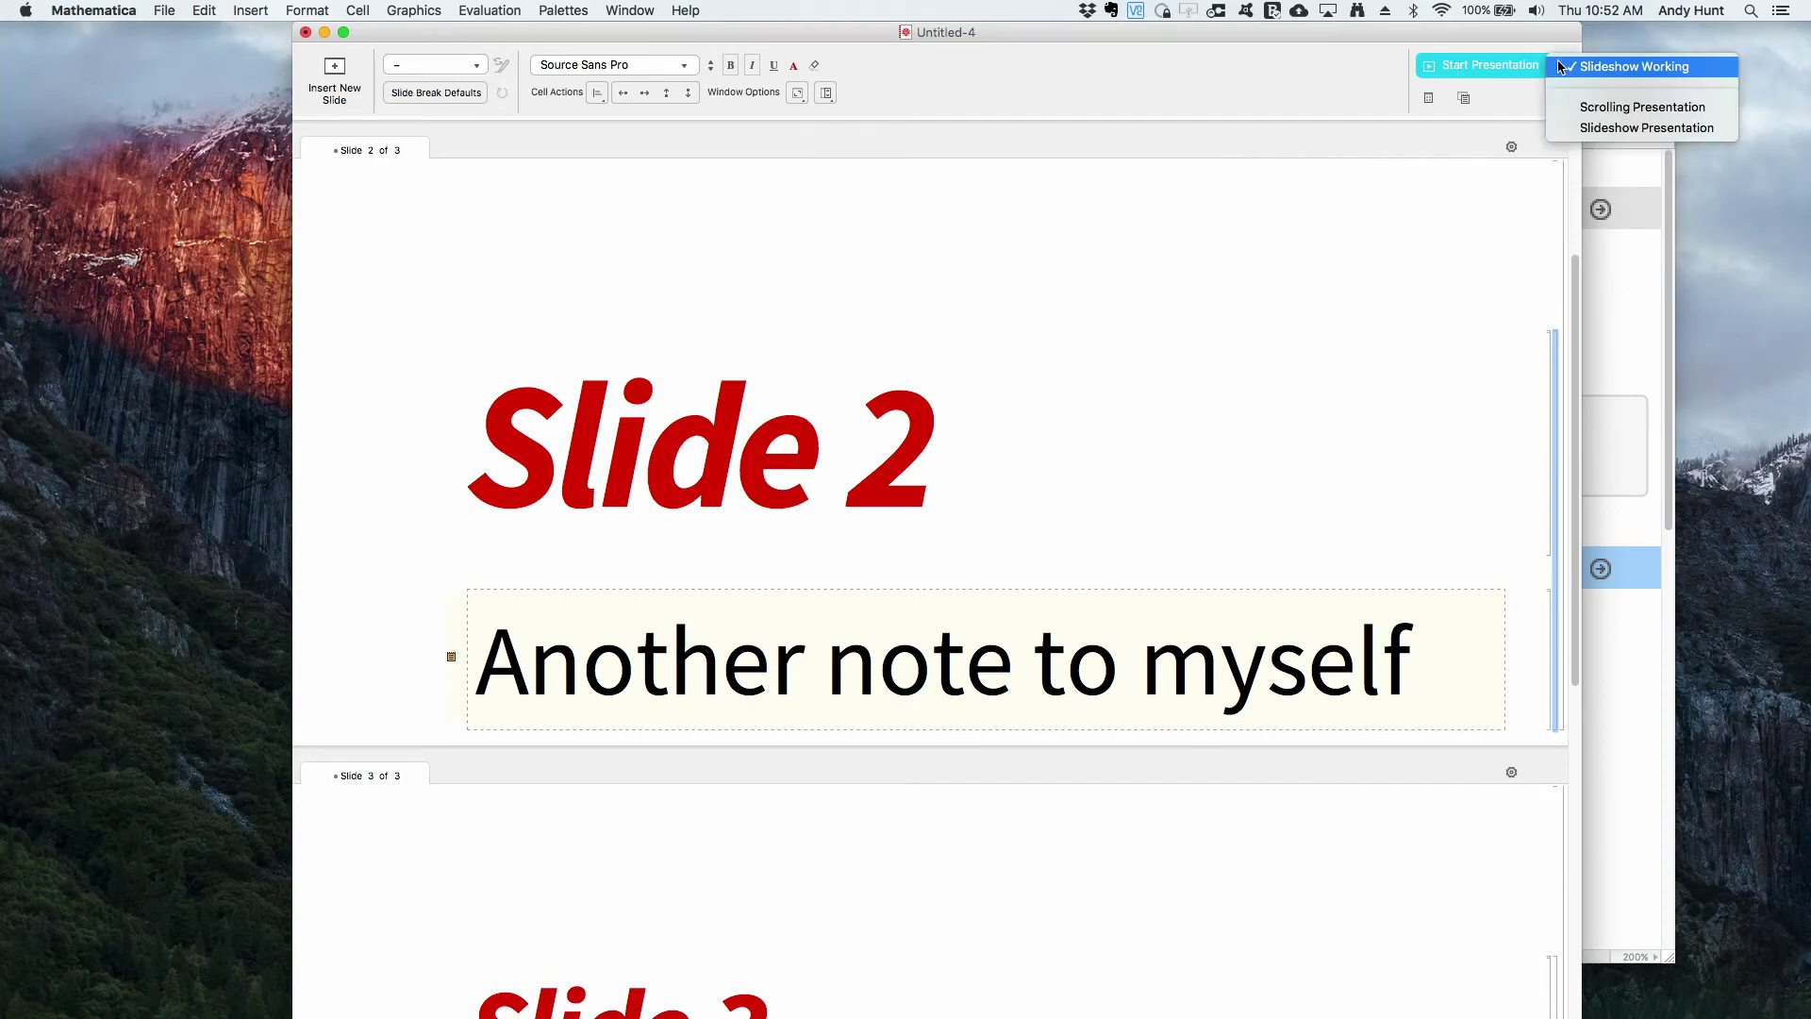
left_click(1568, 128)
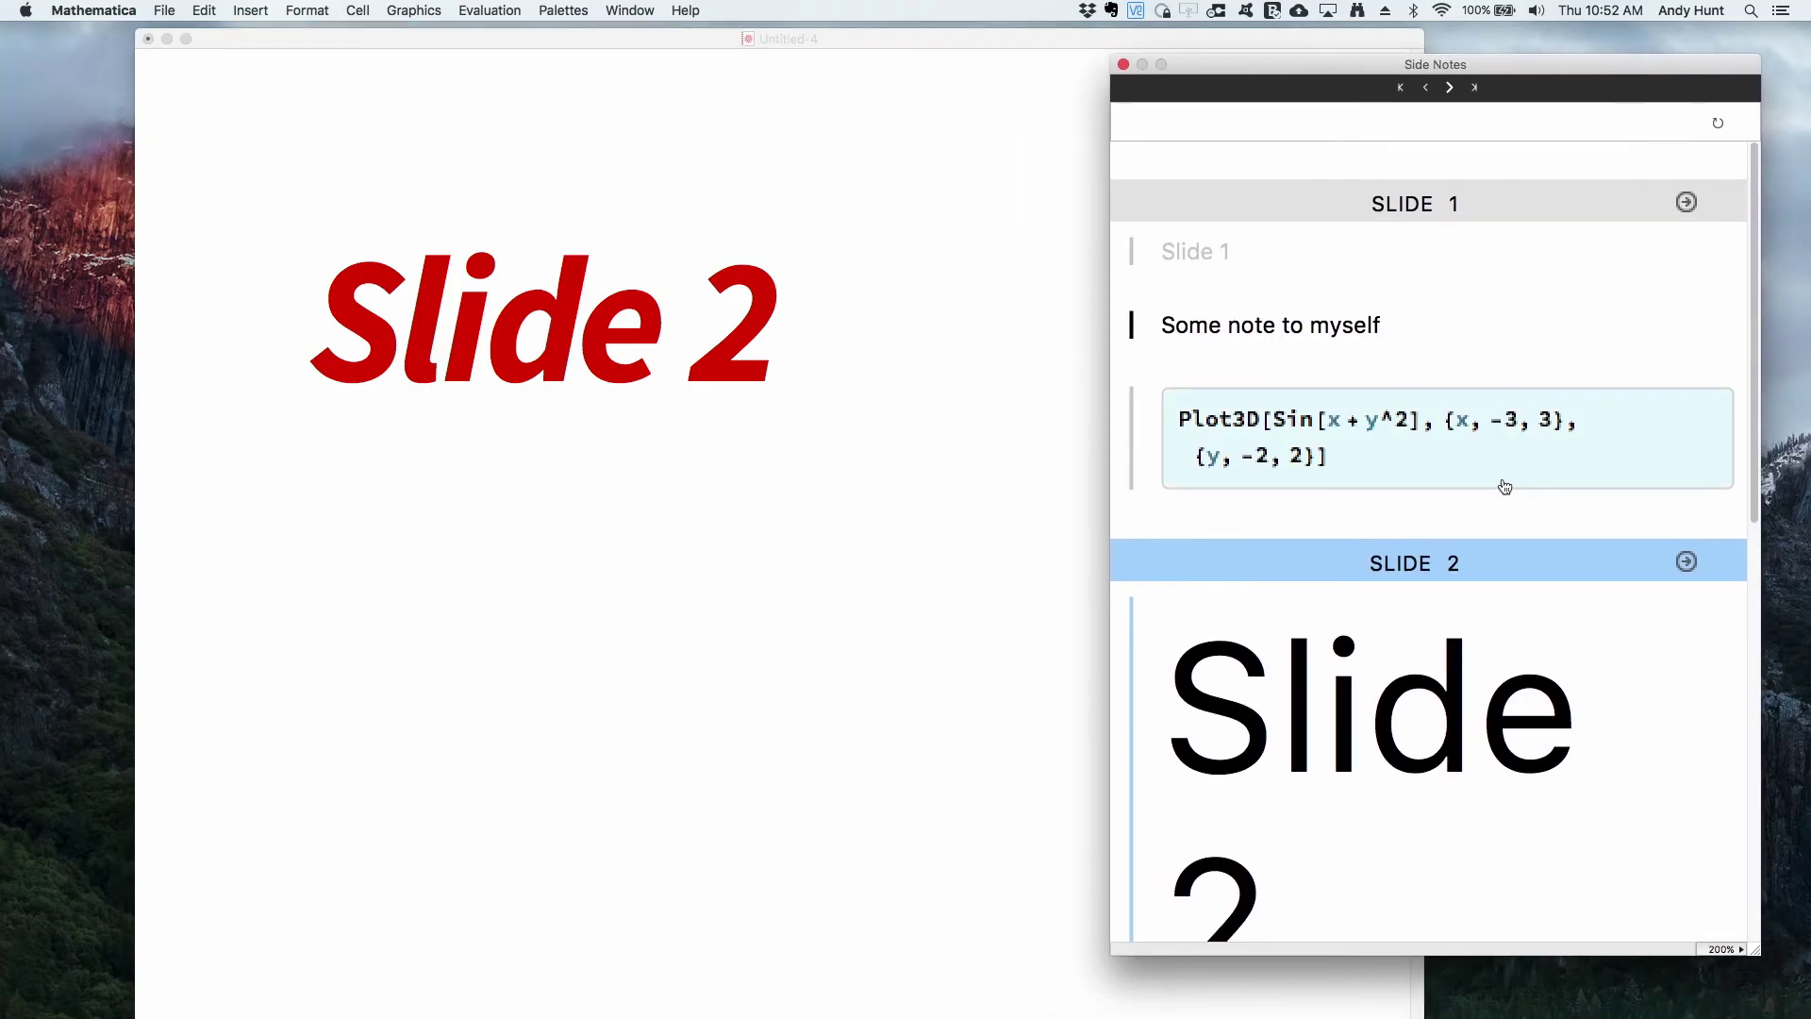
left_click(1313, 207)
left_click(1509, 296)
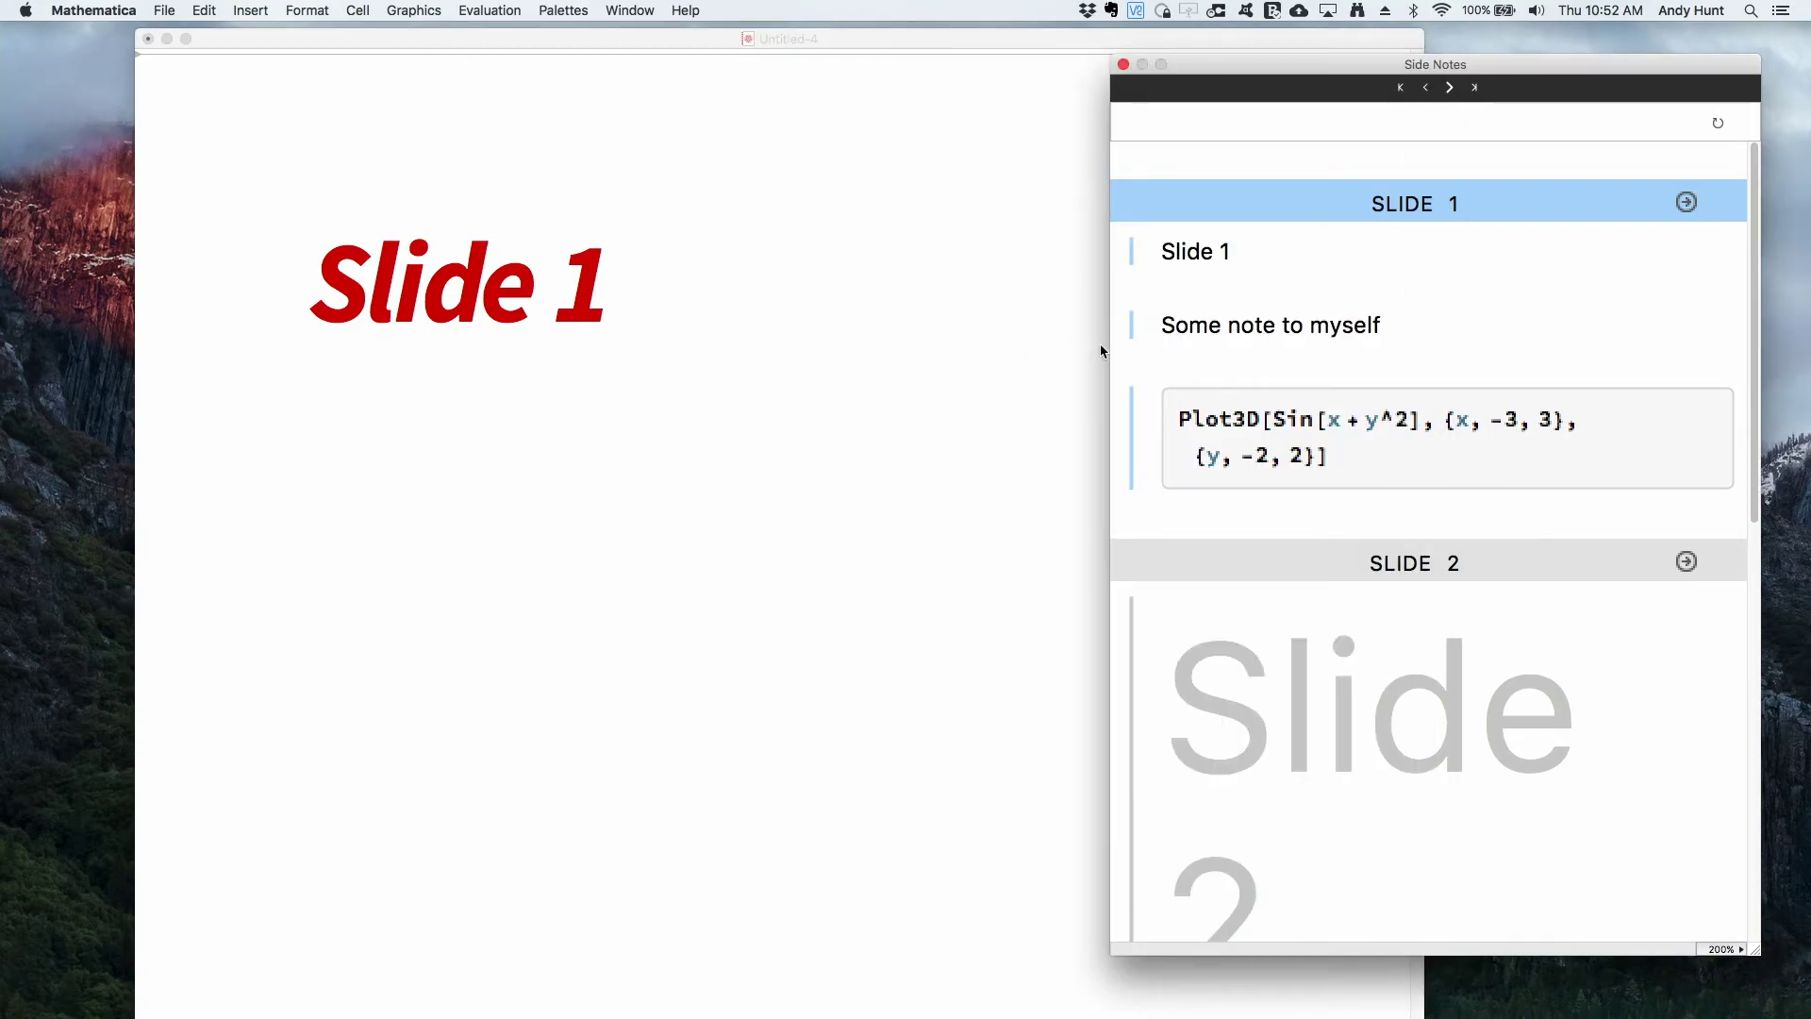
Insert the Plot3D[Sin[x + y^2], {x, -3, 3}, {y, -2, 2}] side code from the Side Notes below the Slide 1 heading and evaluate it
left_click(885, 426)
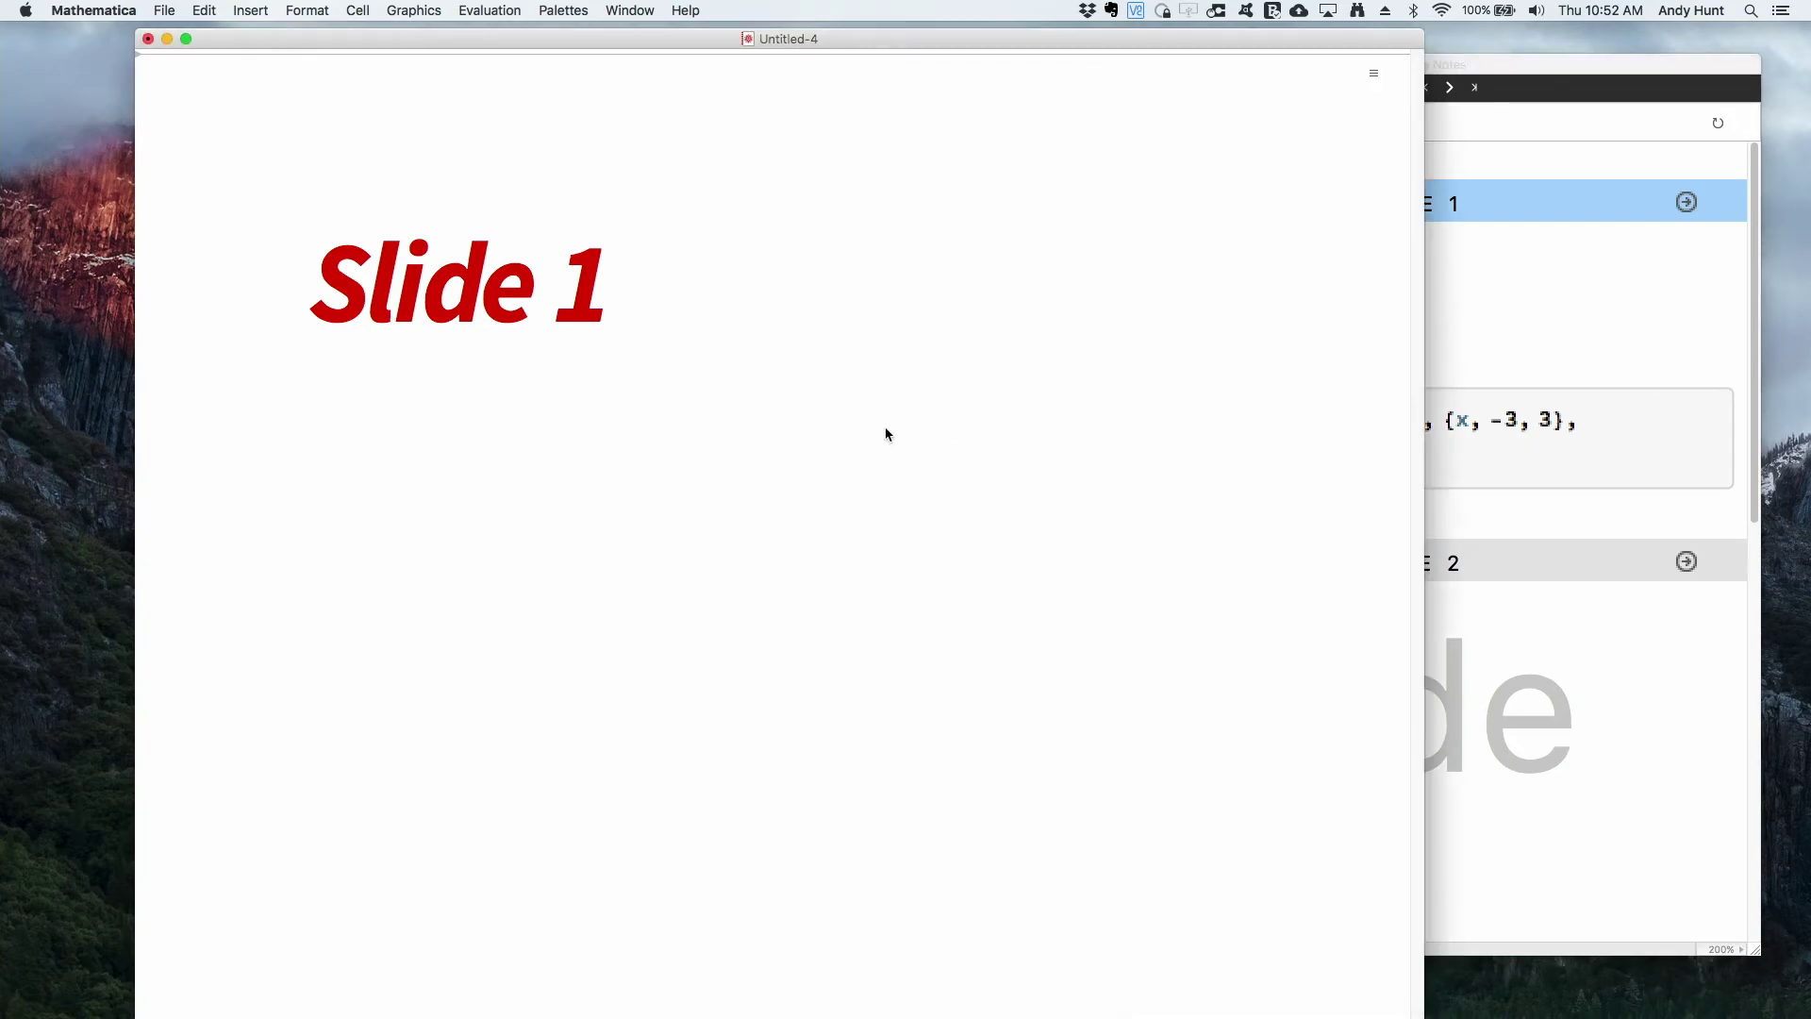
left_click(1453, 270)
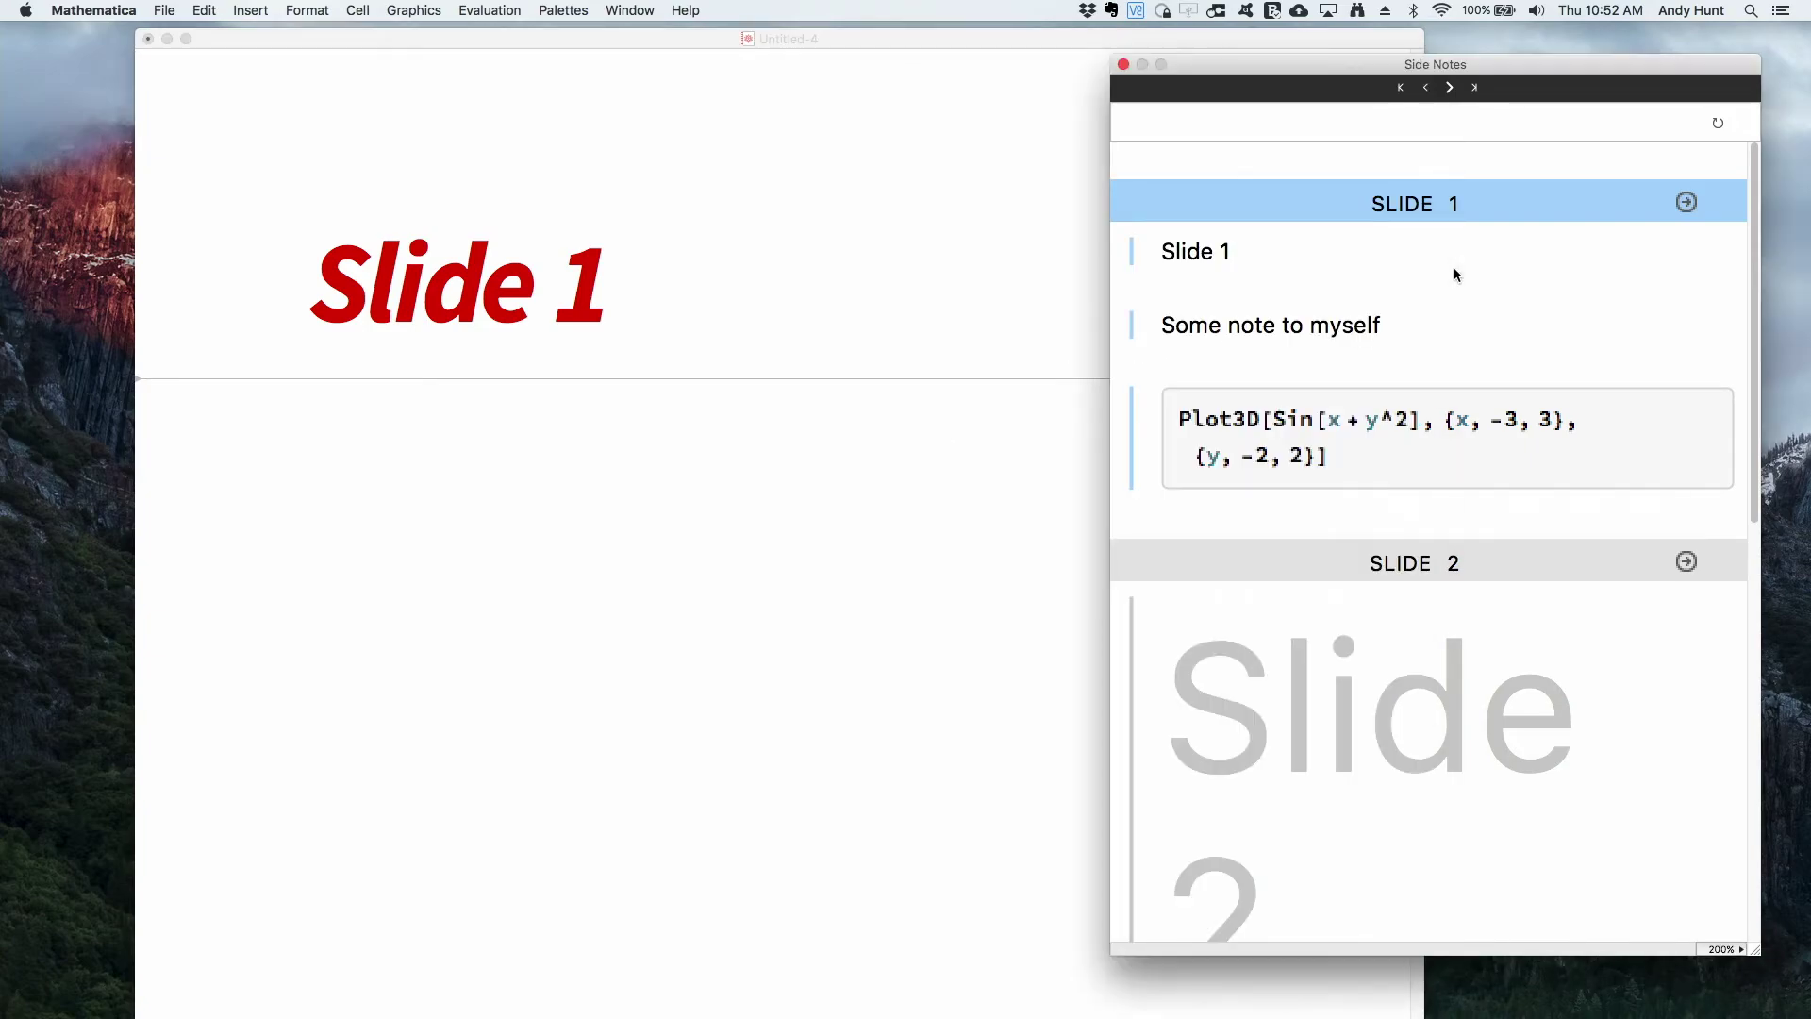
left_click(1398, 456)
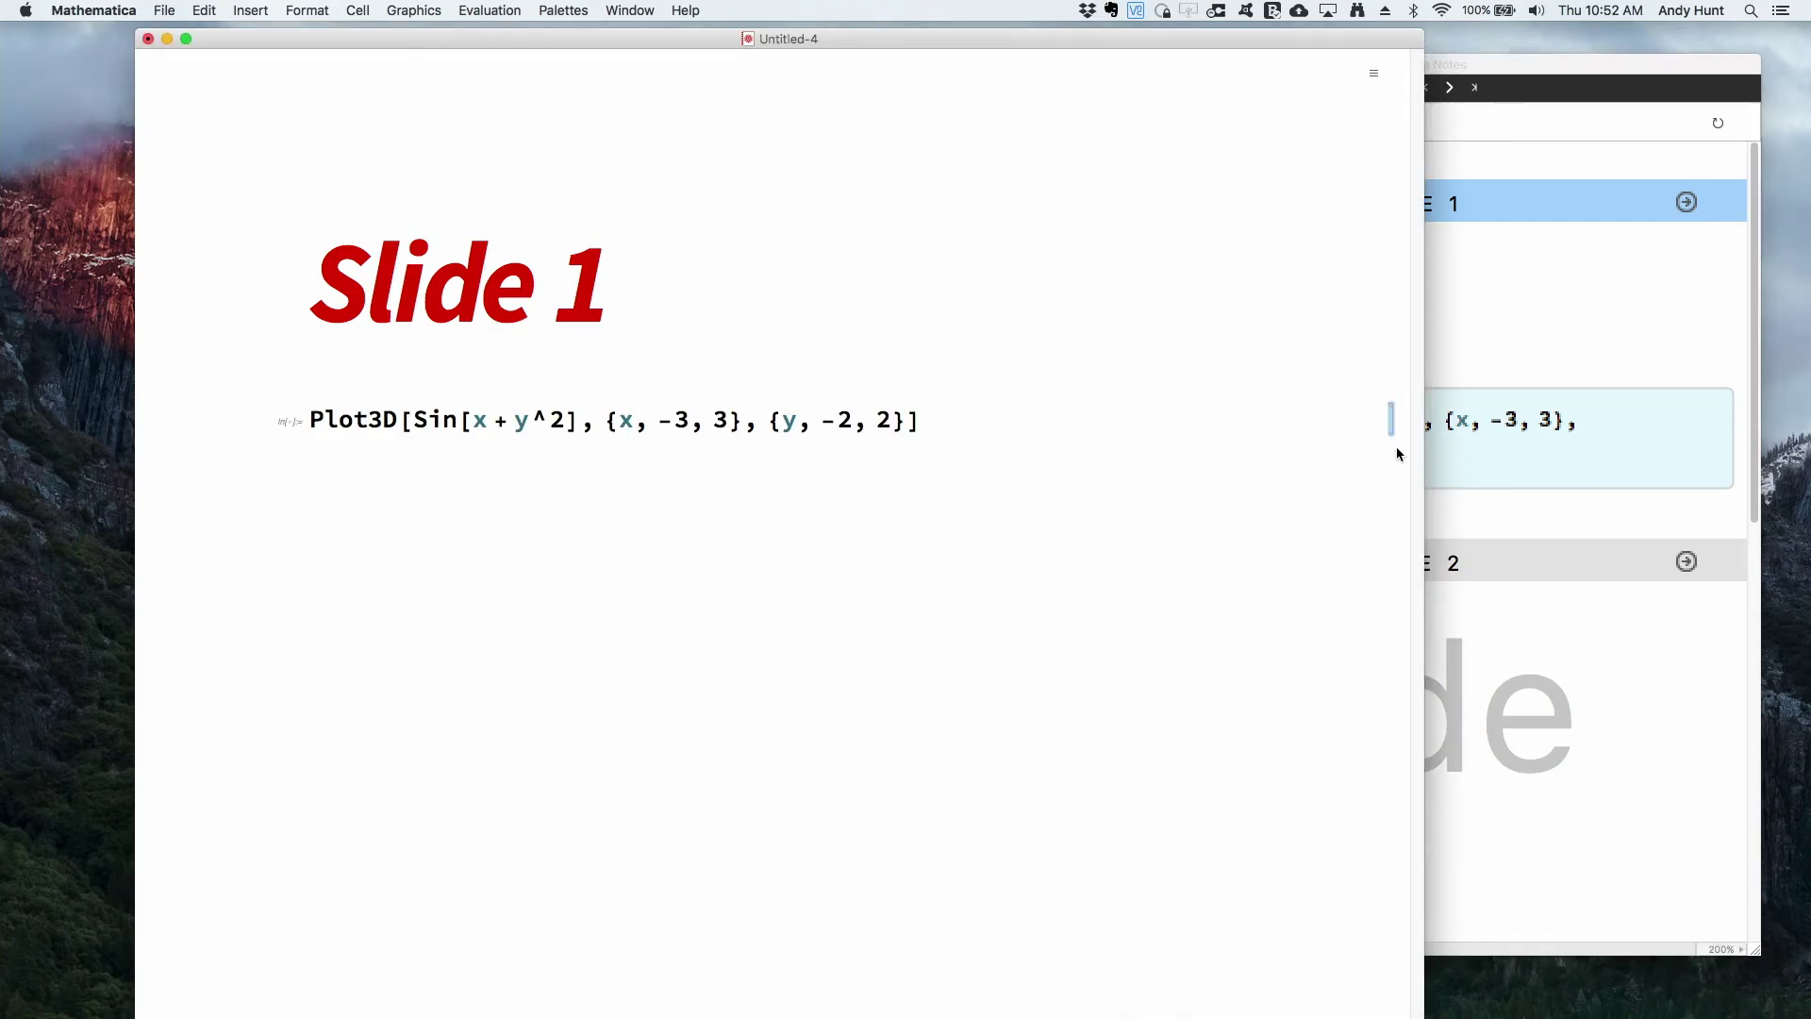
left_click(1551, 299)
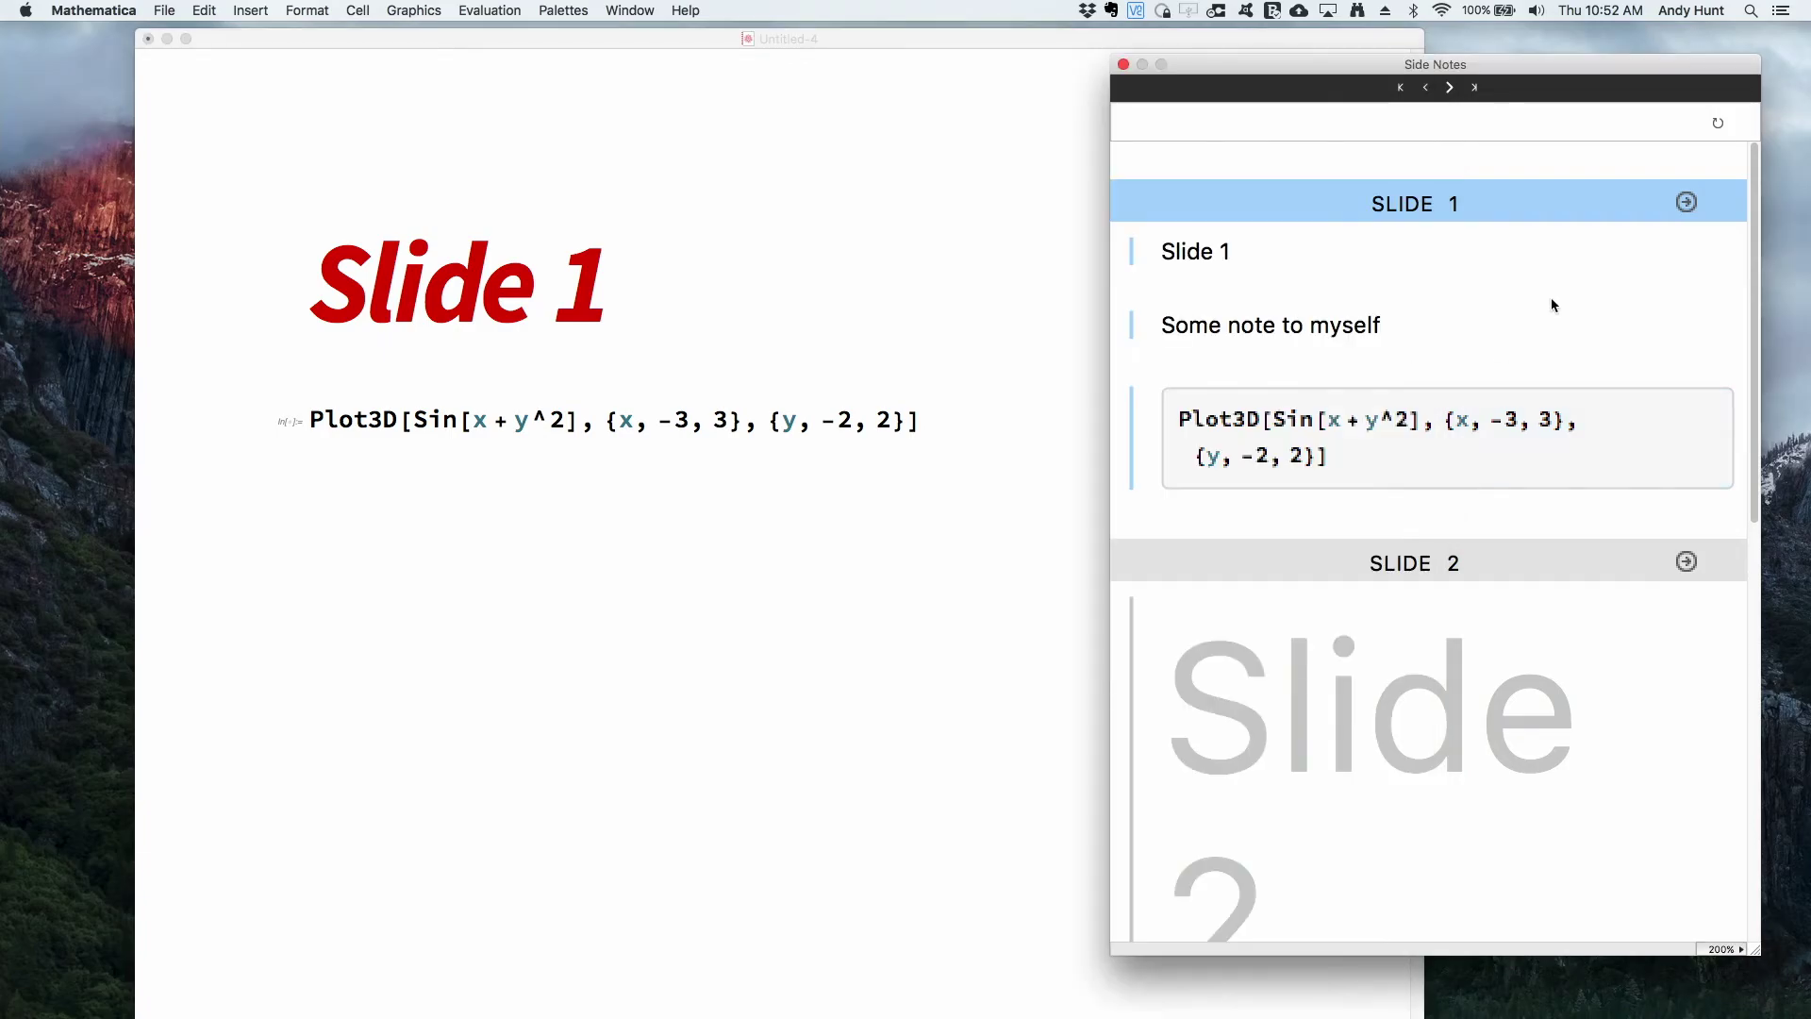
right_click(1572, 435)
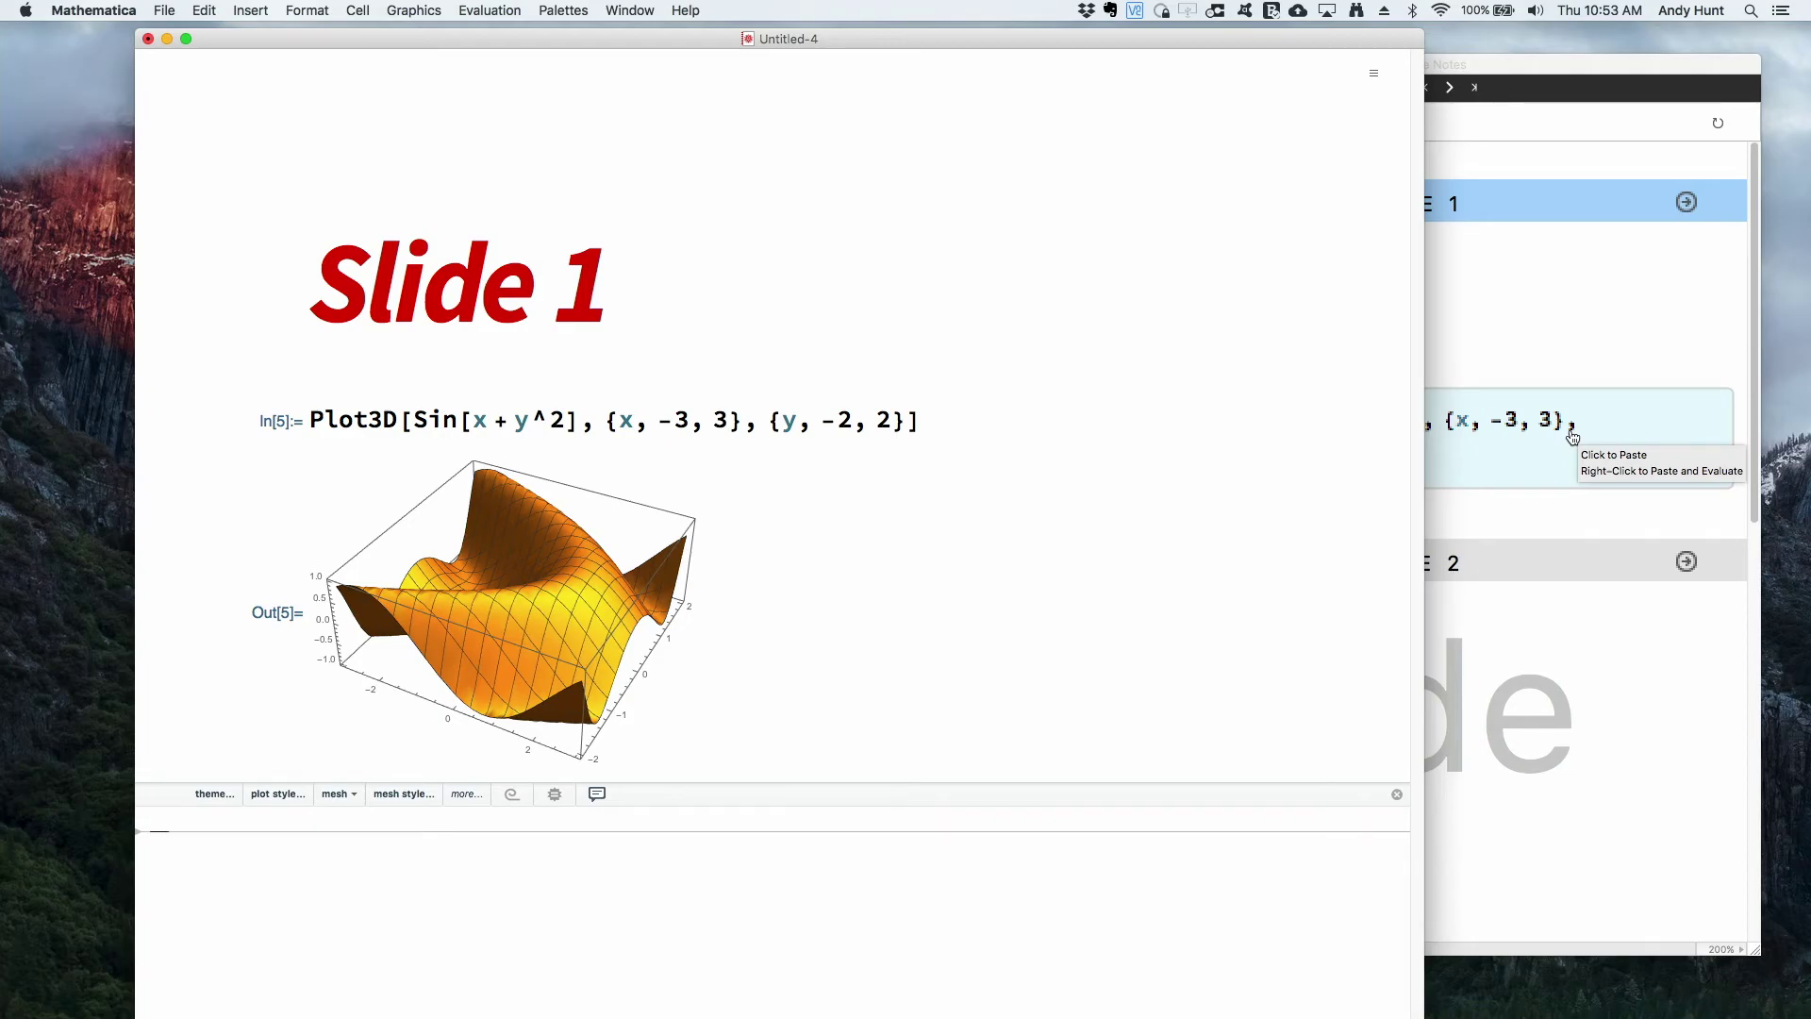
Return to the slideshow window and place the cursor at the end of the Slide 1 heading
left_click(1465, 267)
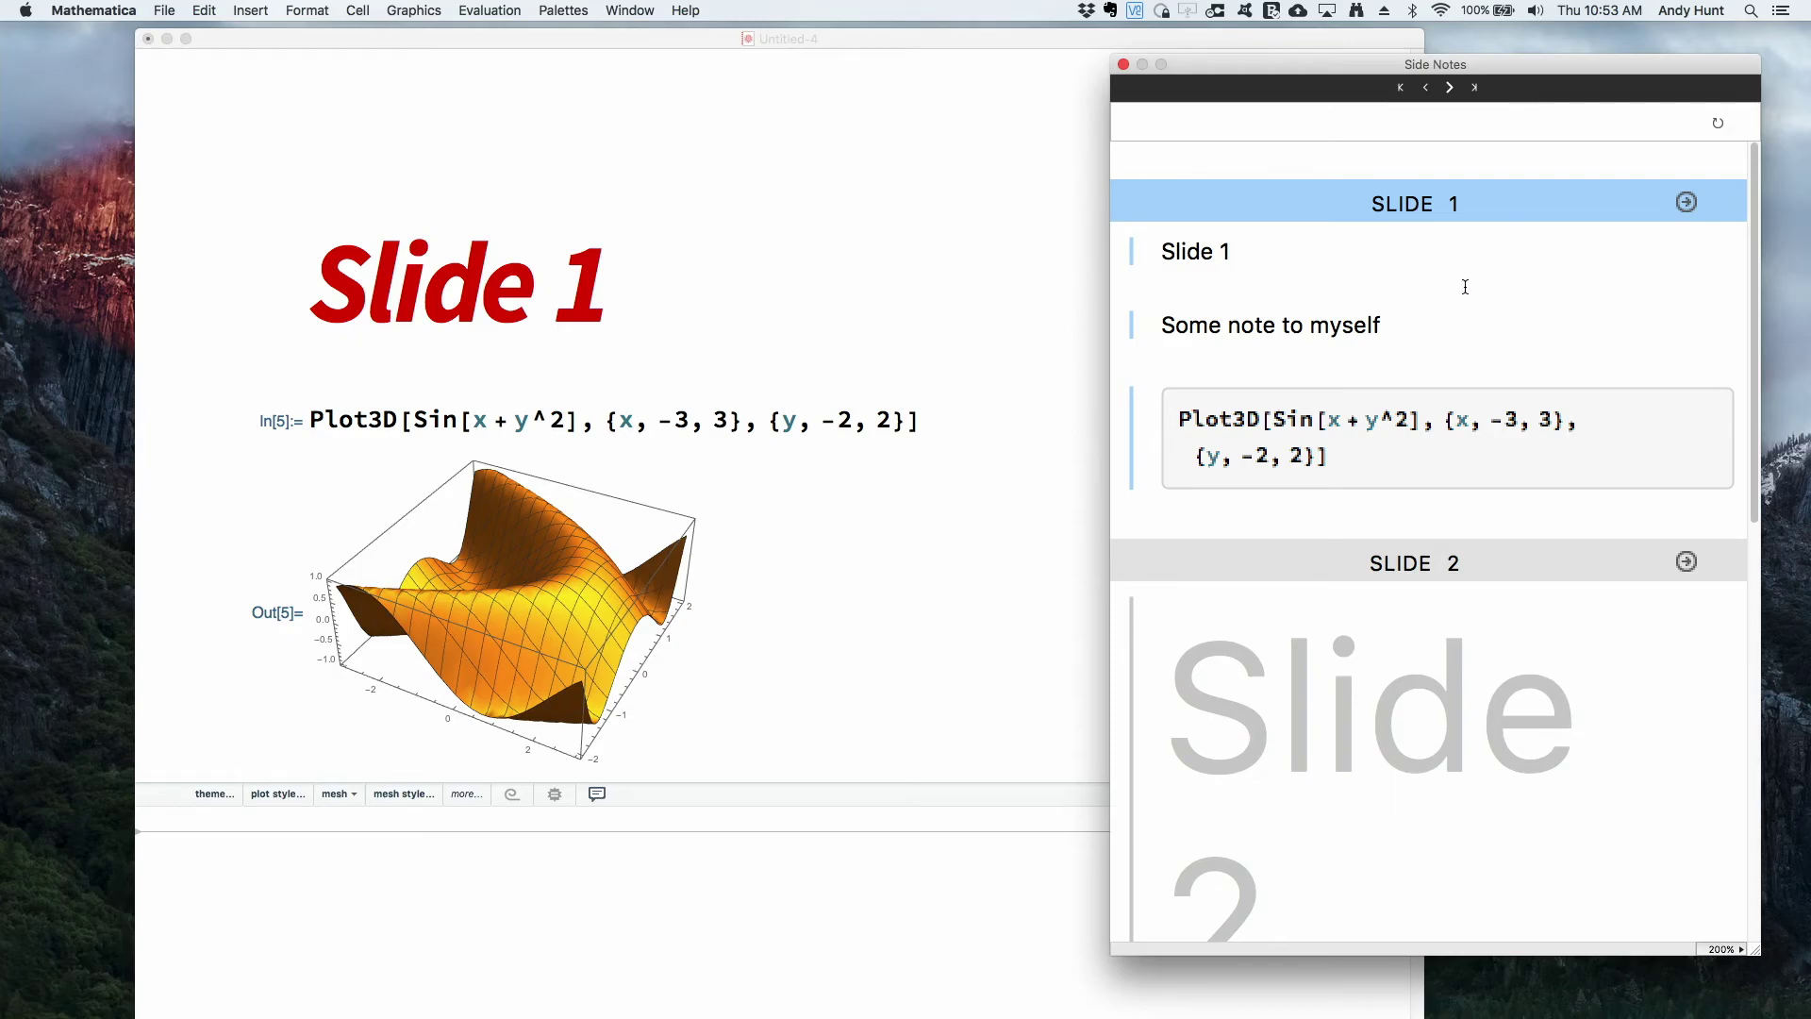
left_click(944, 306)
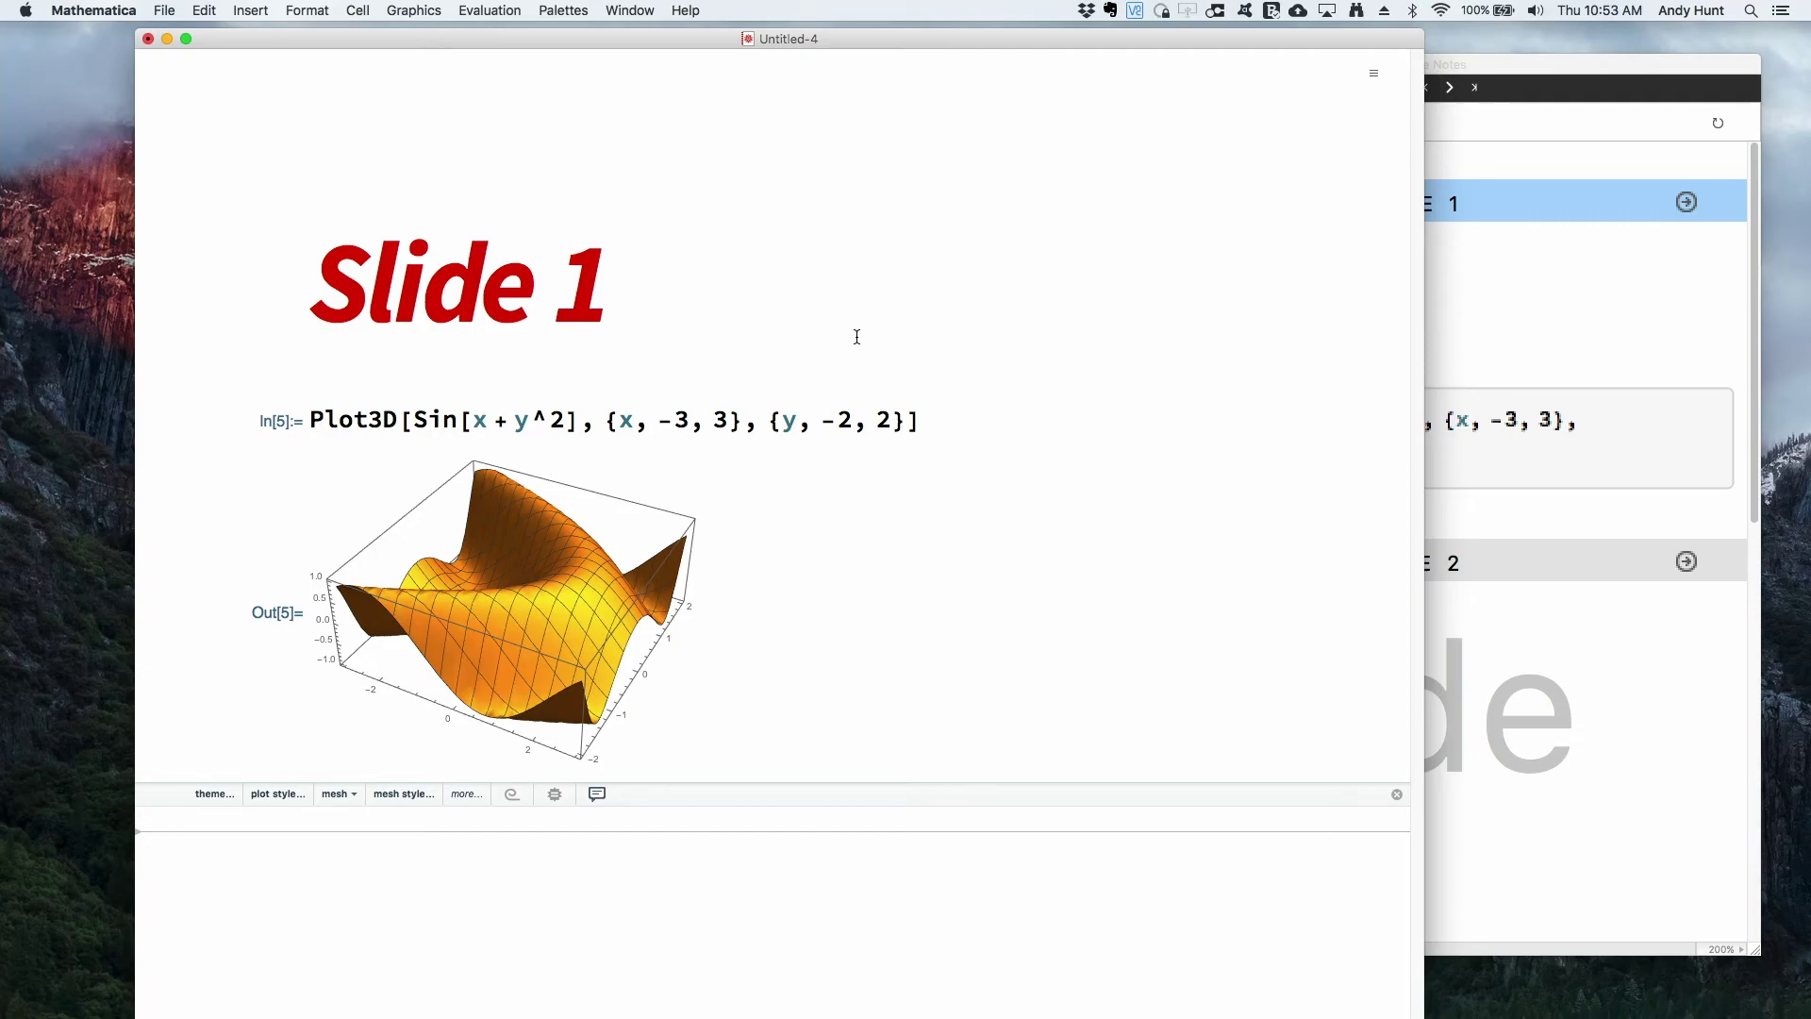
left_click(719, 287)
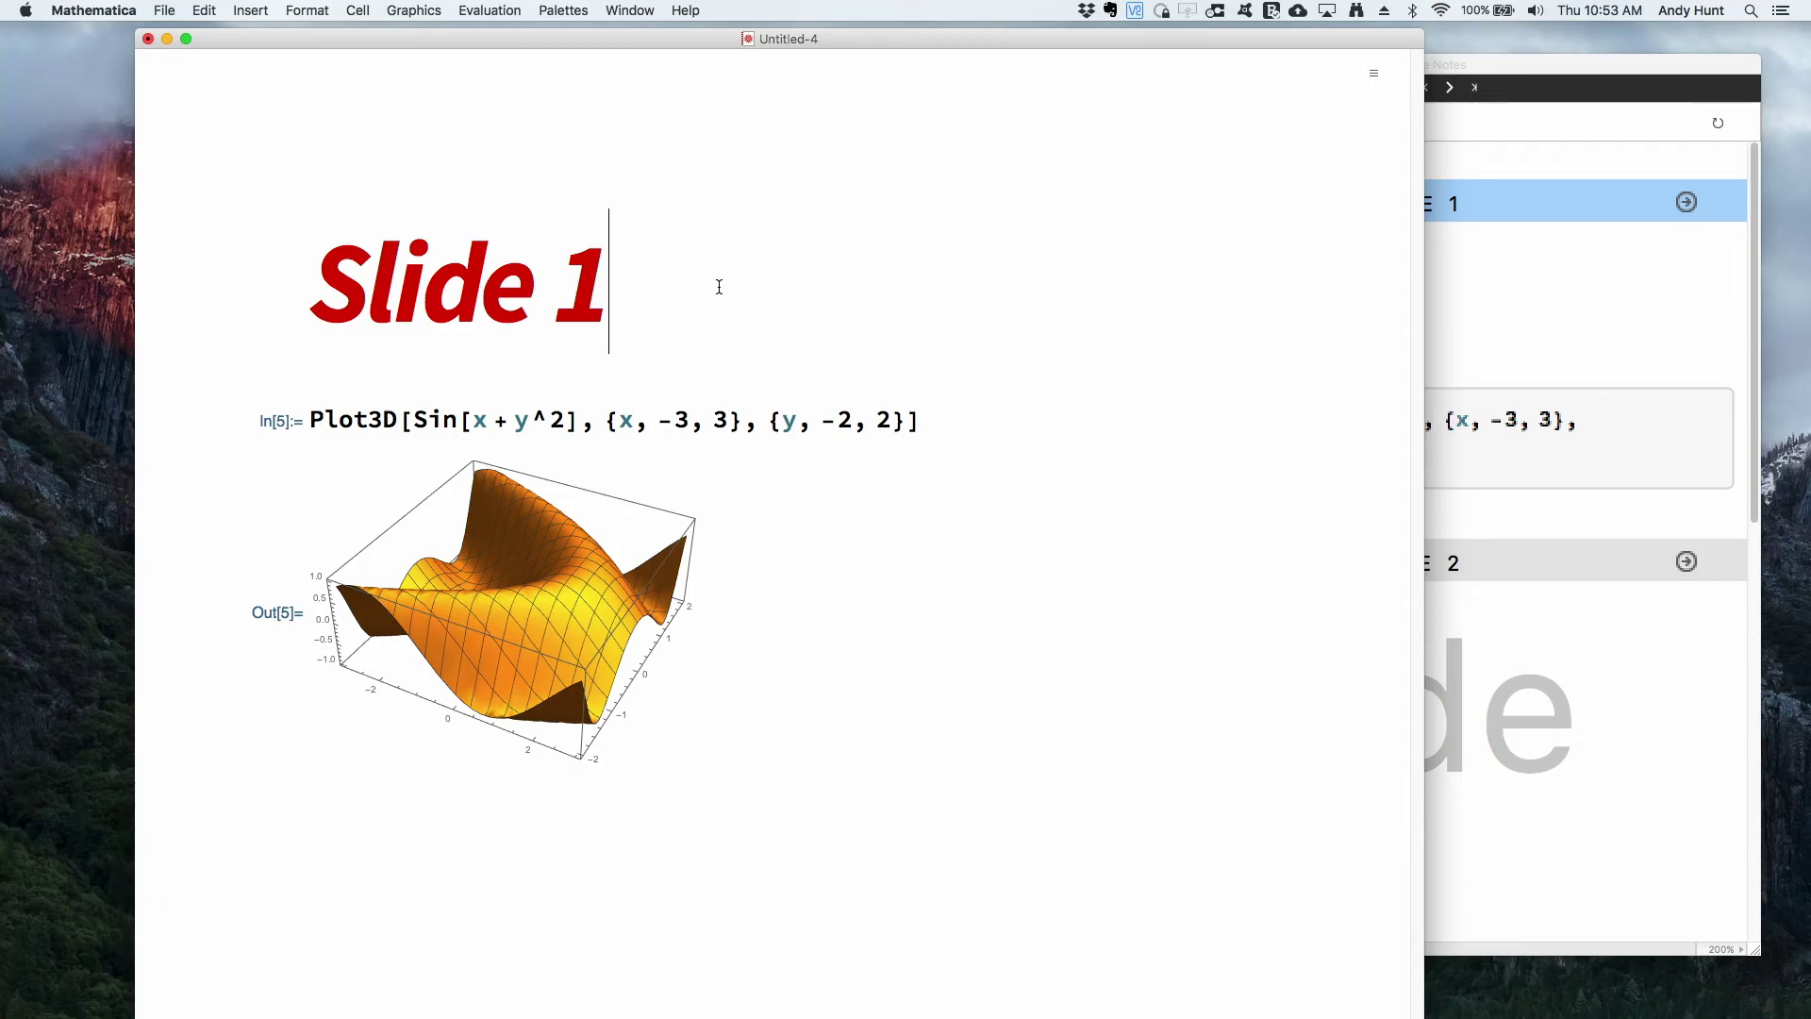